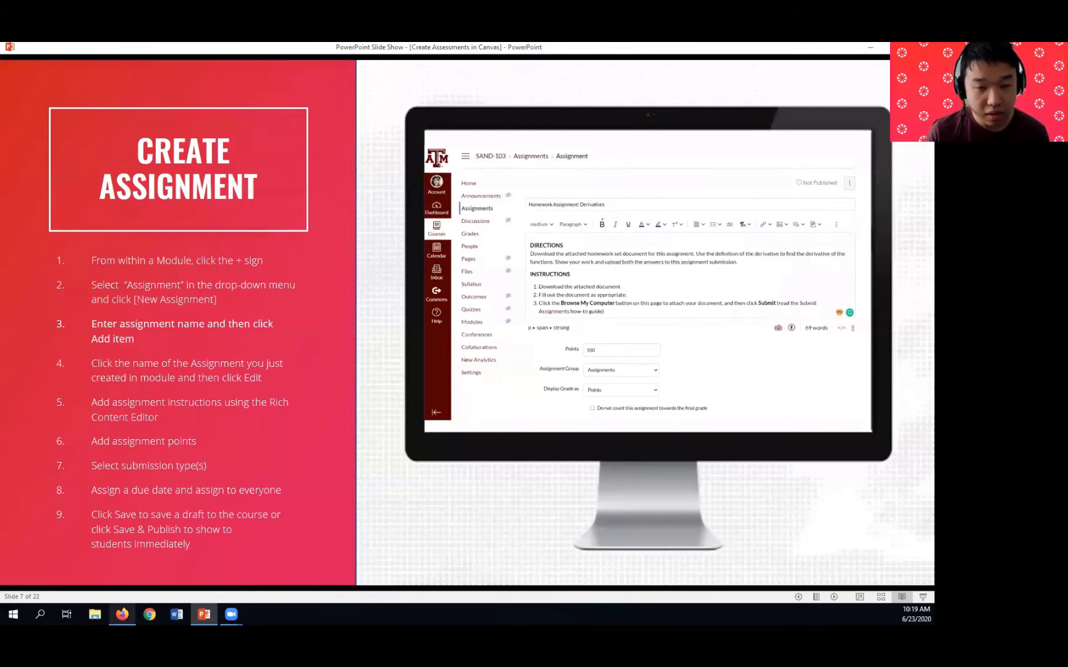
# Switch to the Canvas dashboard in Firefox and open the Modules page of the TRNG-117 sandbox course.
pyautogui.click(123, 614)
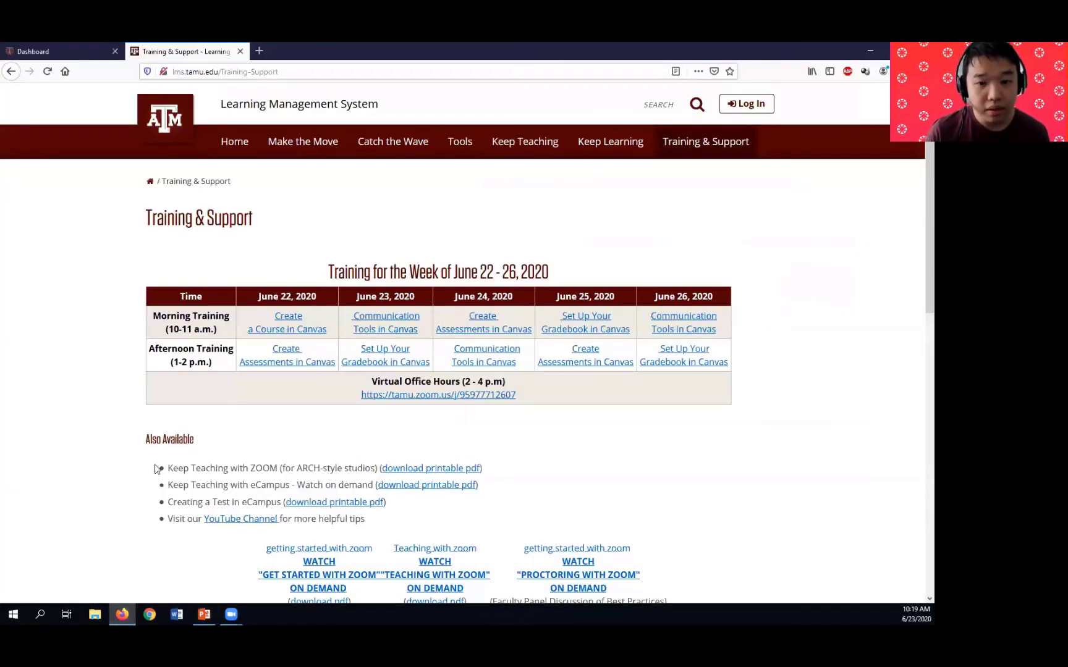
pyautogui.click(76, 46)
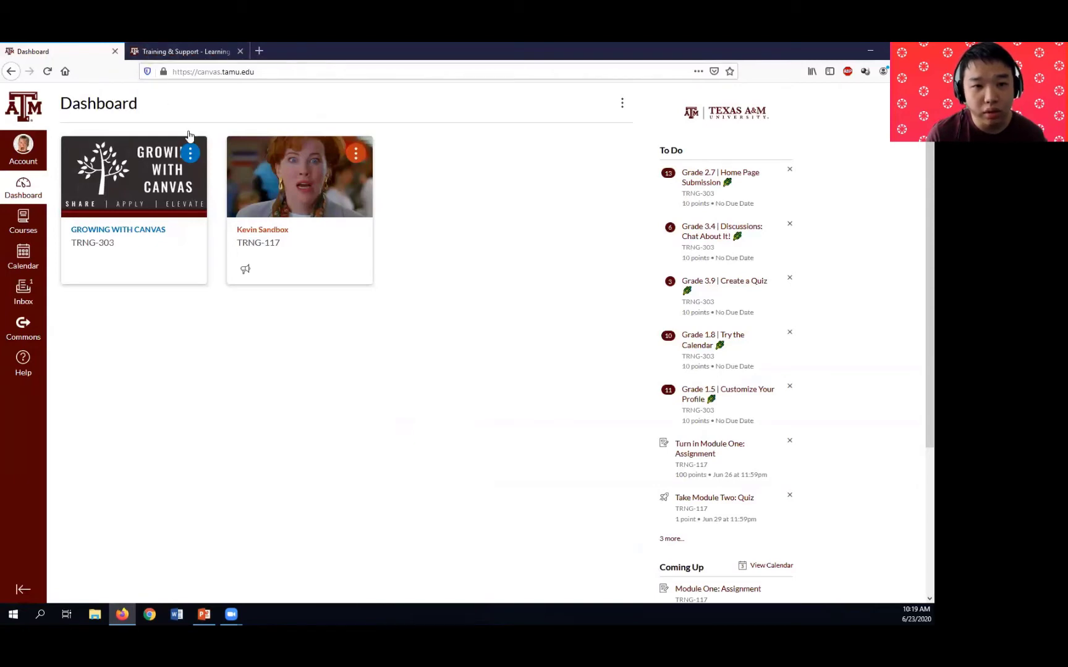
pyautogui.click(260, 241)
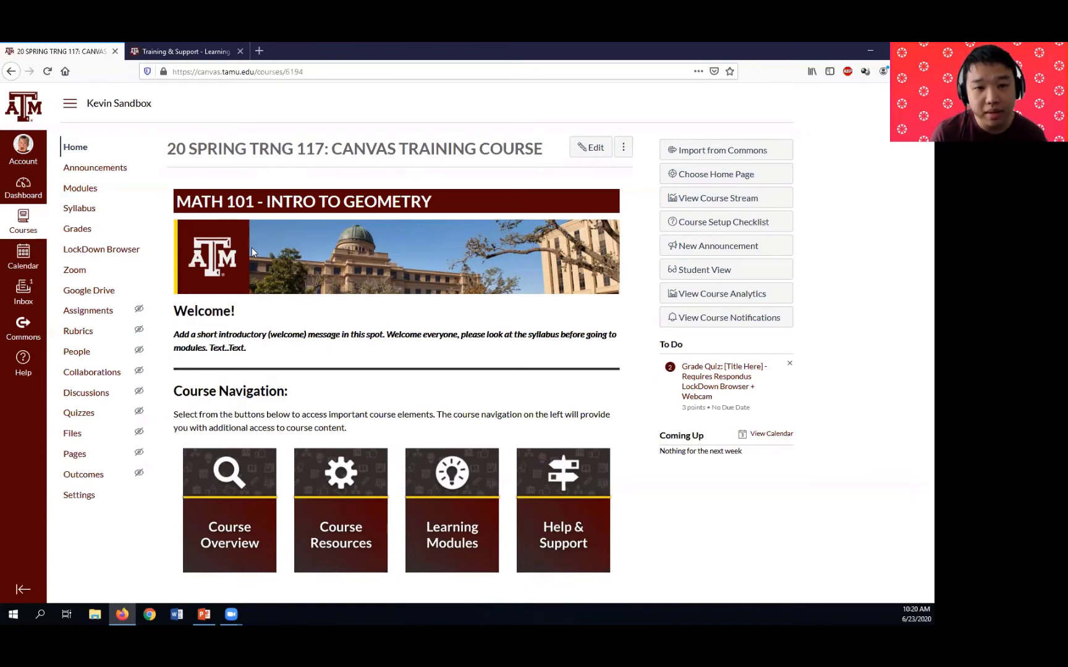
pyautogui.click(91, 193)
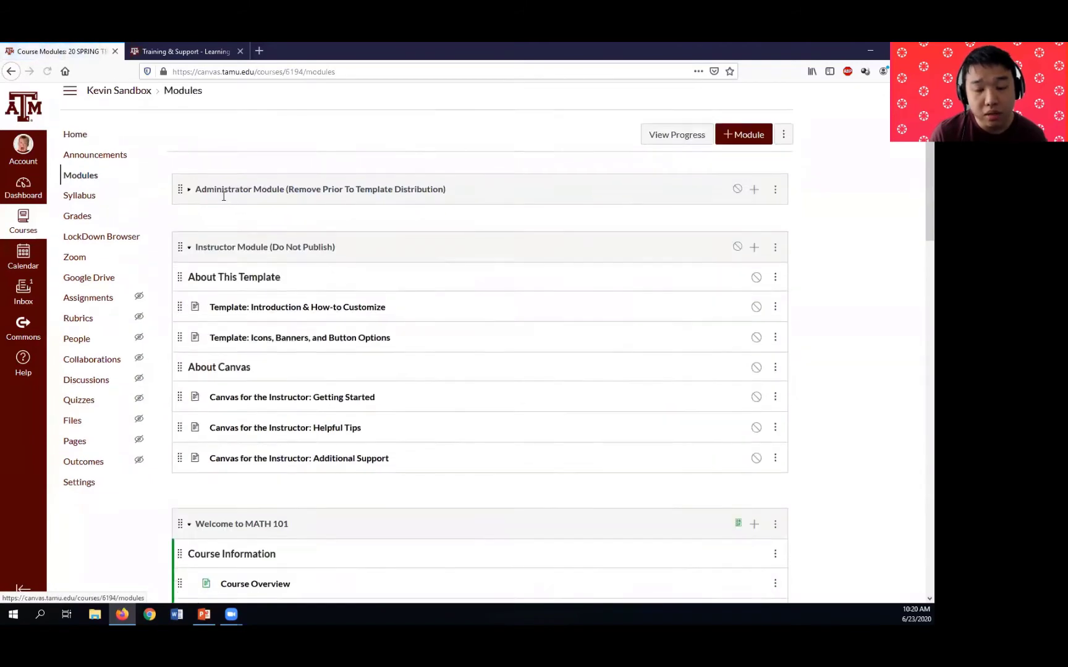
# Review the course modules, including Welcome to MATH 101 and Week 1: Intro to Algebra, and their items.
pyautogui.scroll(-2, 223, 196)
pyautogui.scroll(-1, 226, 199)
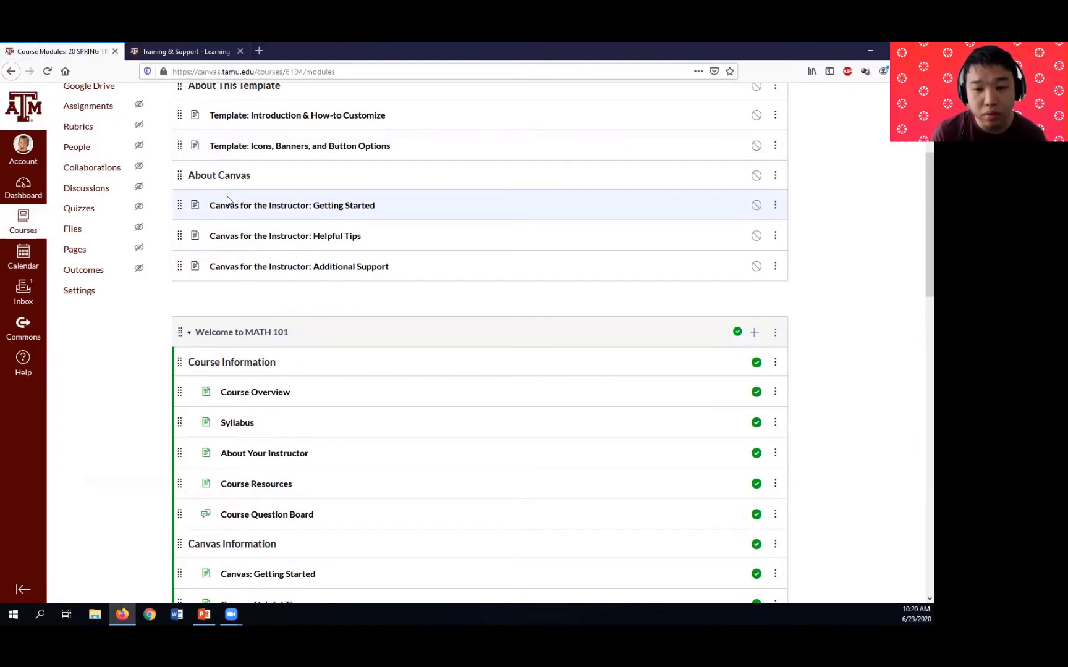
pyautogui.scroll(-5, 228, 200)
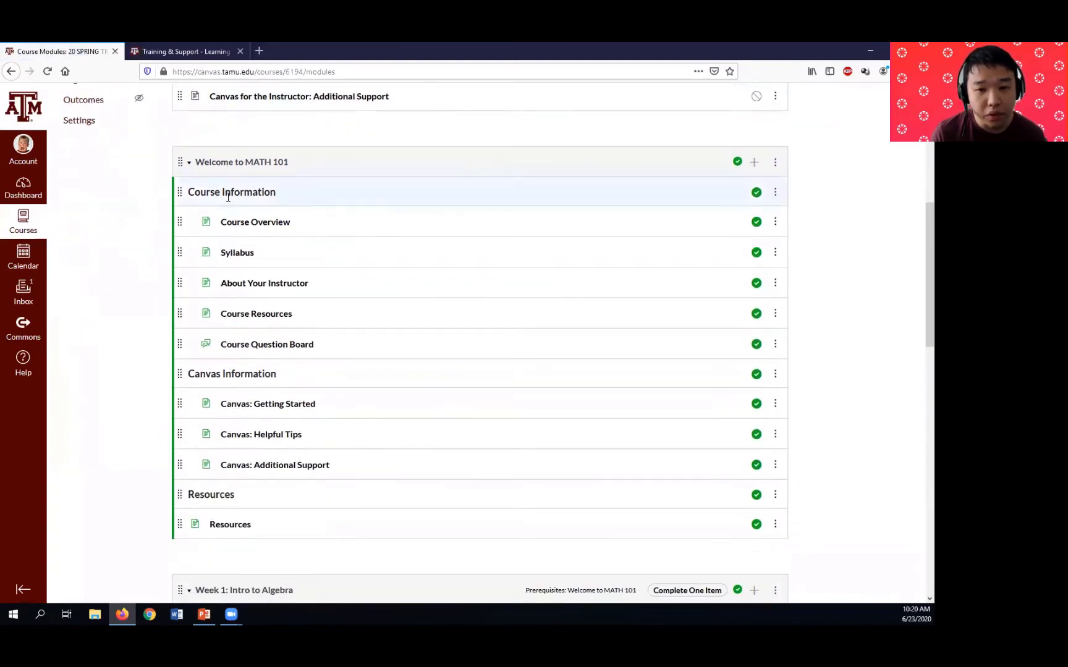
pyautogui.scroll(-10, 228, 198)
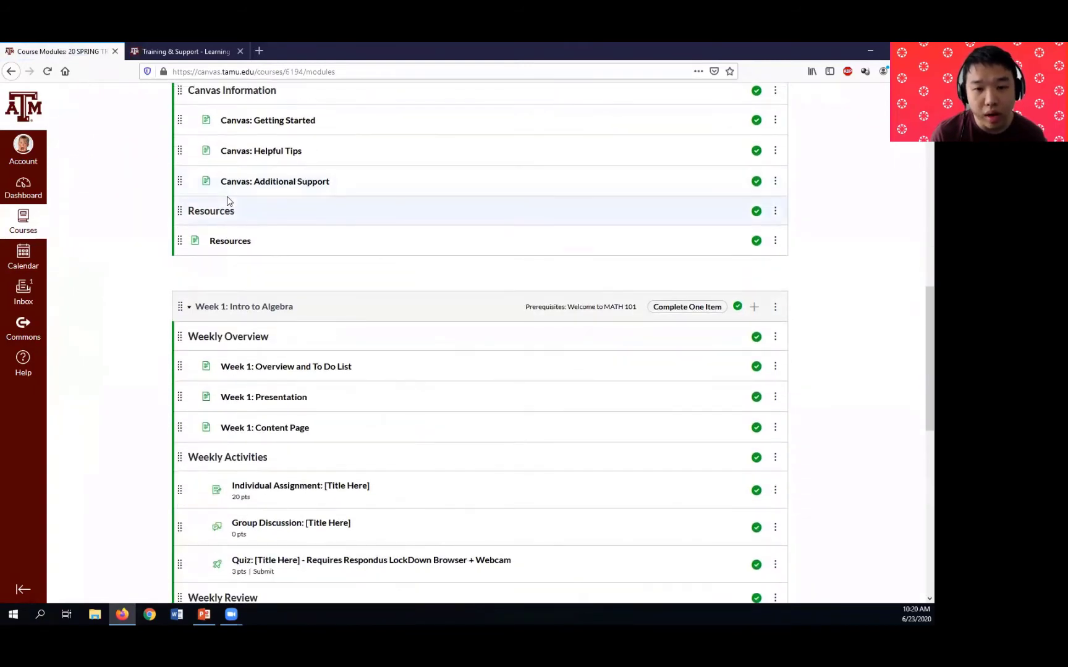
pyautogui.scroll(-2, 227, 201)
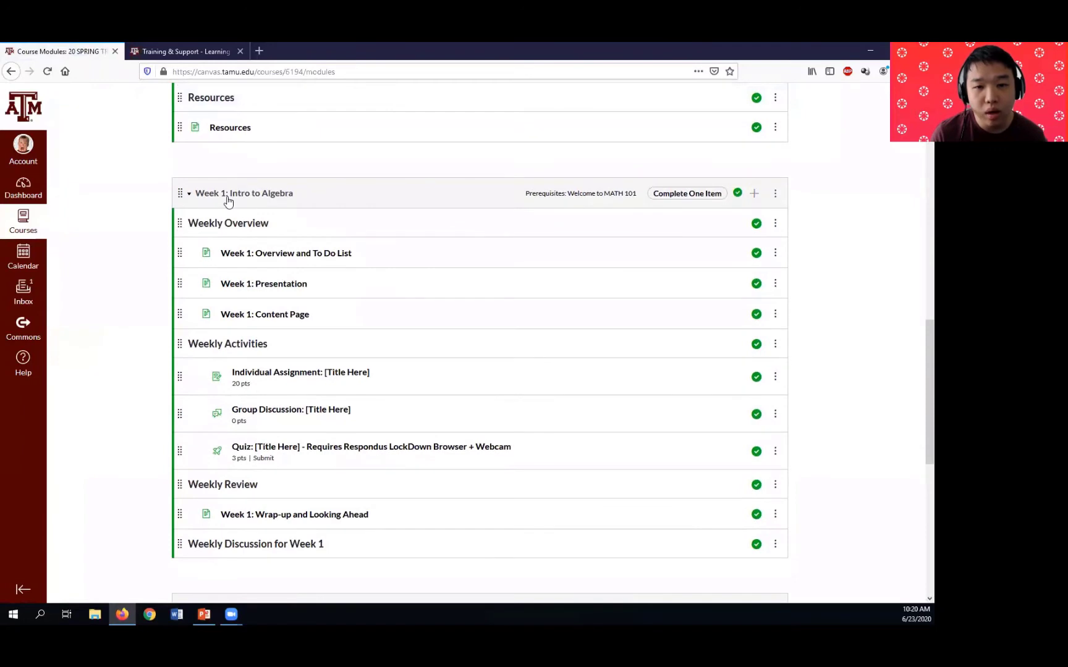
pyautogui.scroll(-4, 228, 201)
pyautogui.scroll(2, 227, 201)
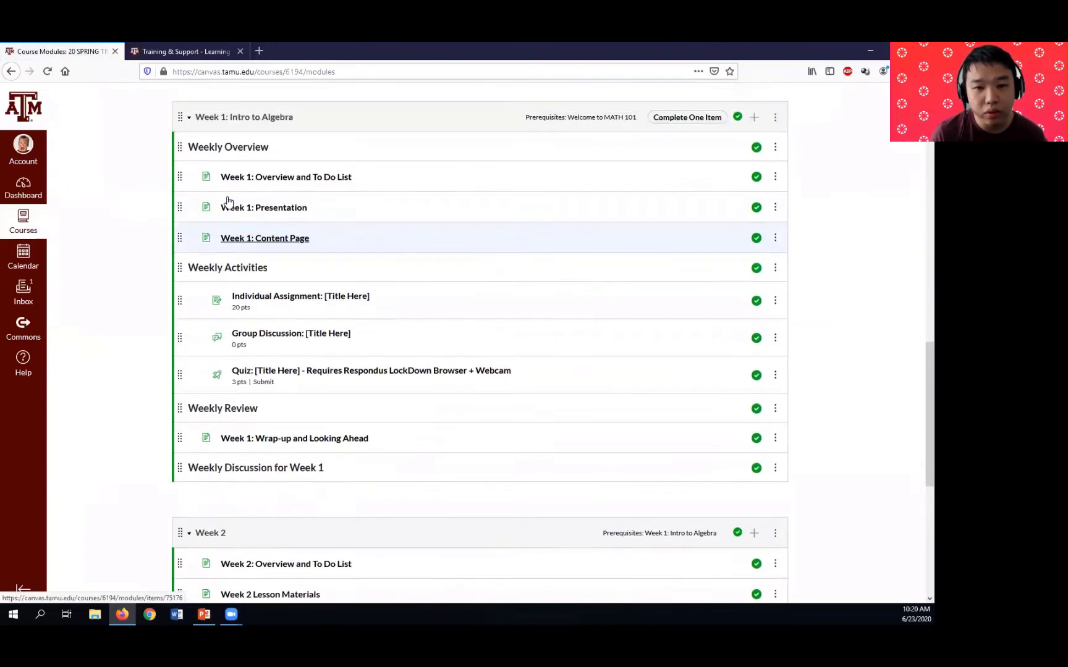
pyautogui.scroll(2, 227, 201)
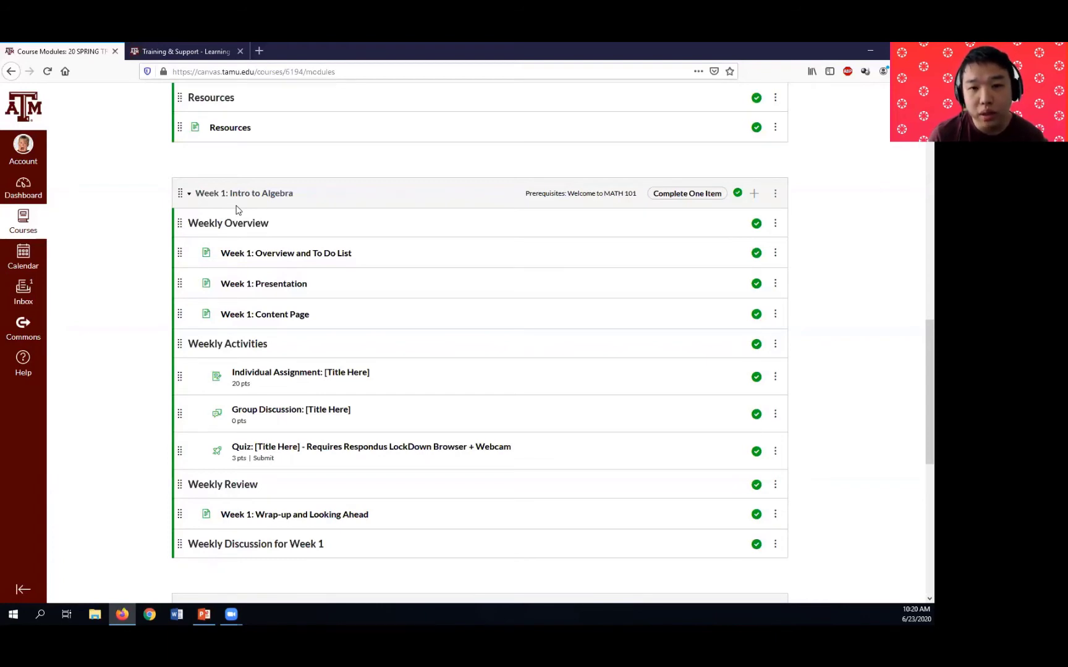
pyautogui.scroll(5, 236, 210)
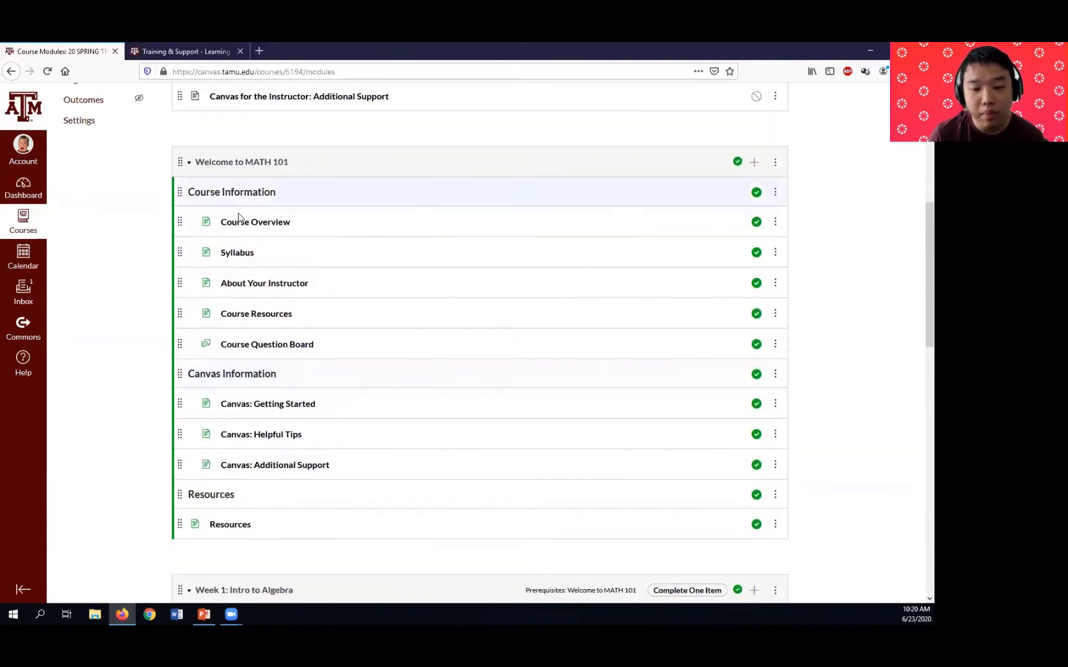
pyautogui.scroll(-2, 247, 267)
pyautogui.scroll(-3, 246, 267)
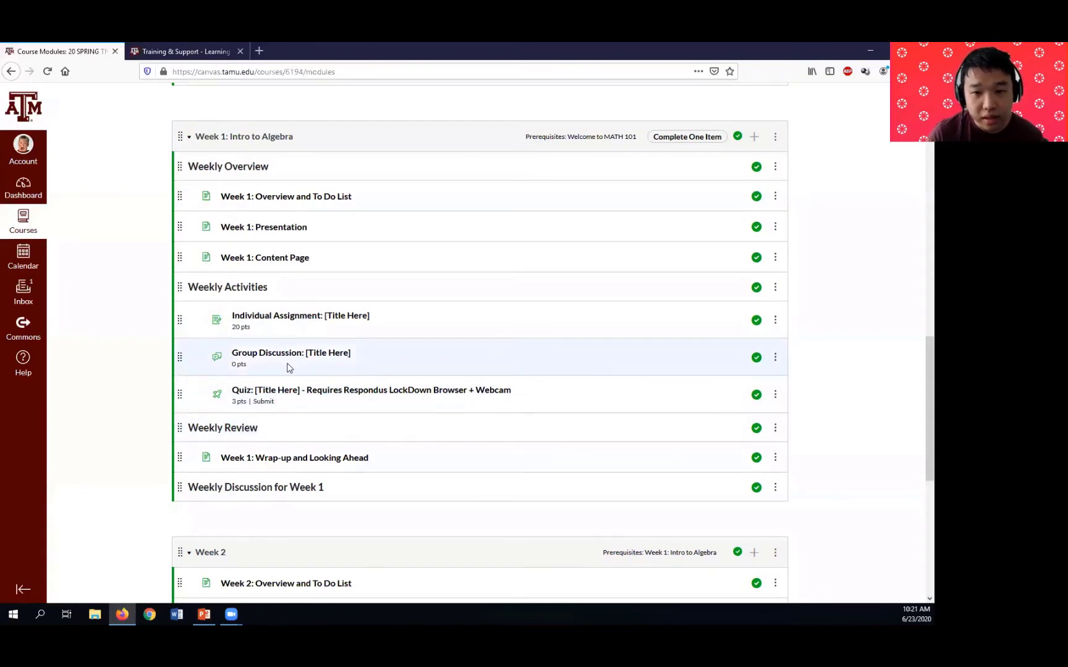
# Open the Week 1 individual assignment for editing and enlarge its content editor to show more of the instructions.
pyautogui.click(293, 317)
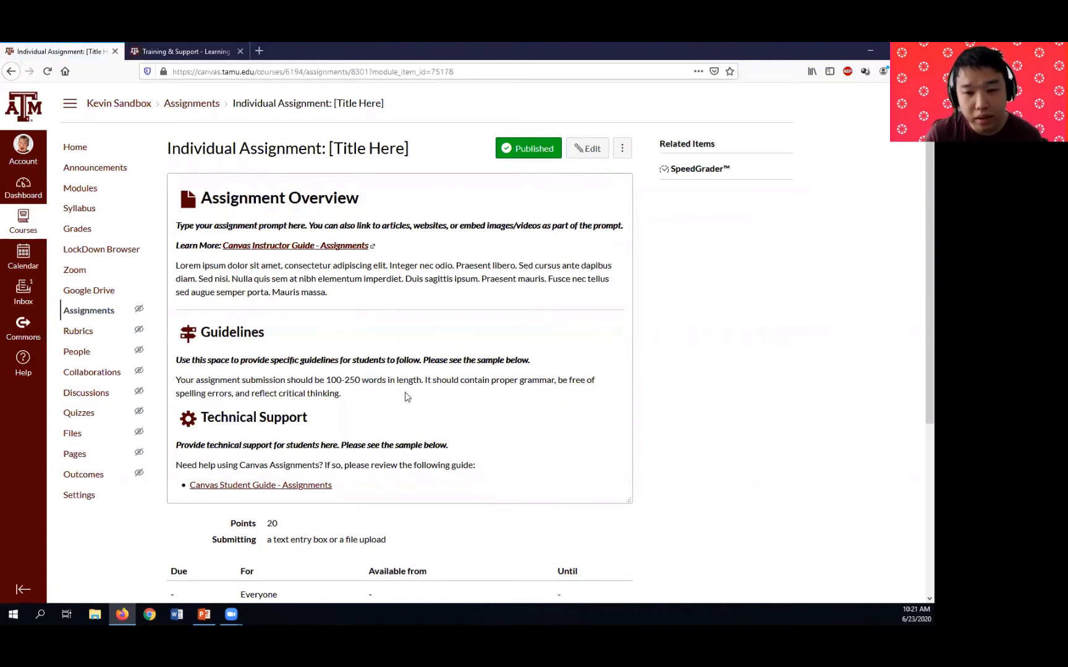
pyautogui.click(584, 150)
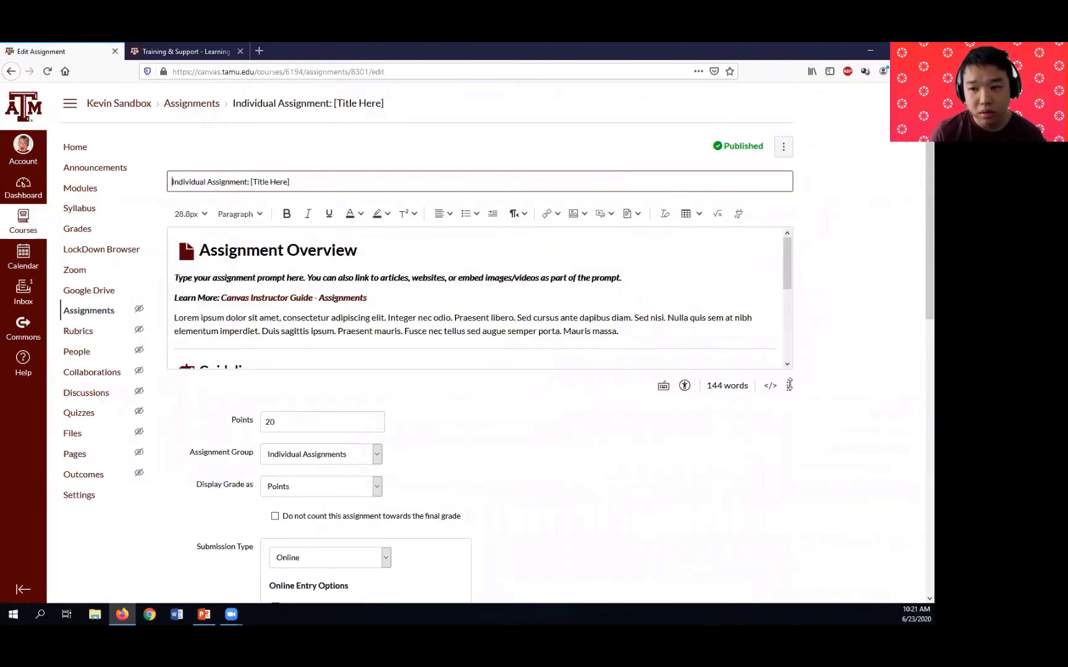
pyautogui.moveTo(789, 384); pyautogui.dragTo(813, 532)
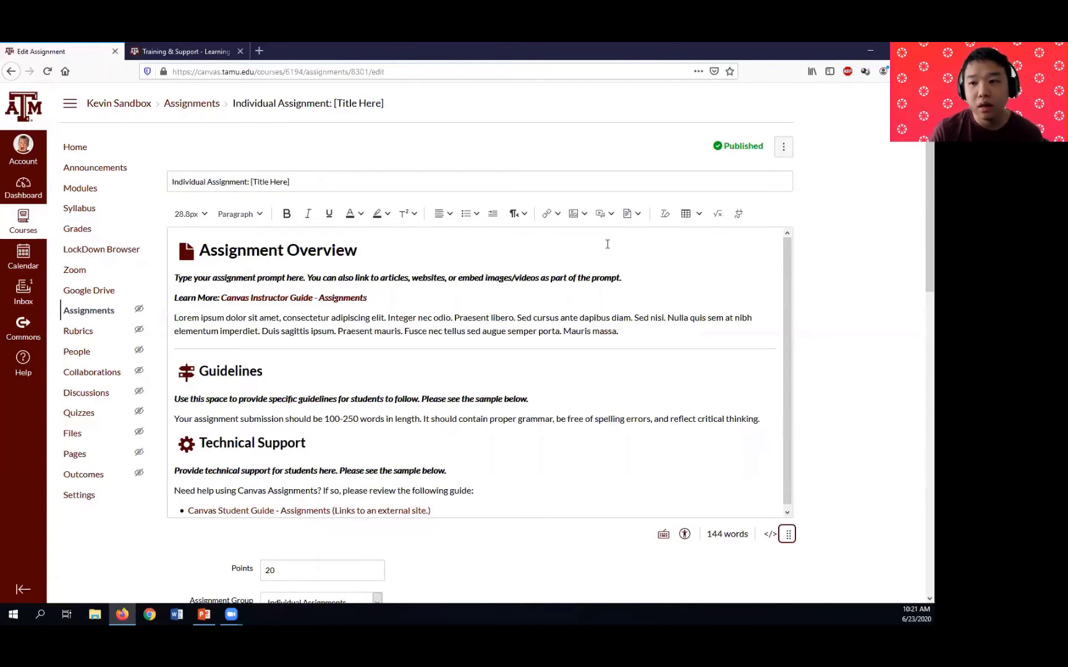
# Review the content editor's options for inserting media, documents, tables and external apps, without inserting anything.
pyautogui.click(611, 214)
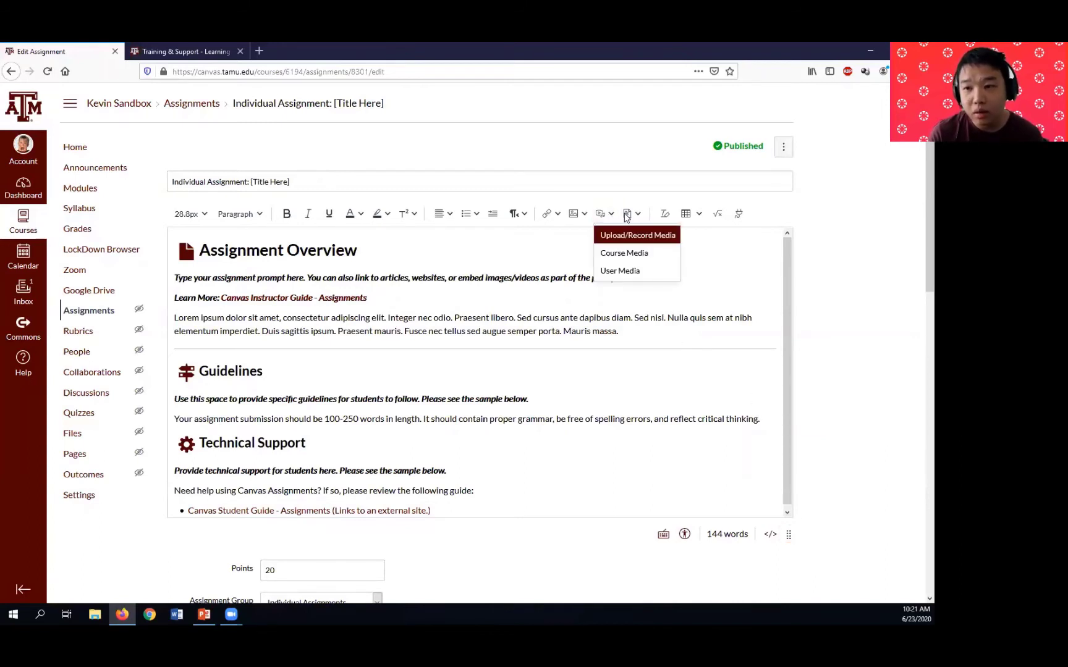
pyautogui.click(632, 214)
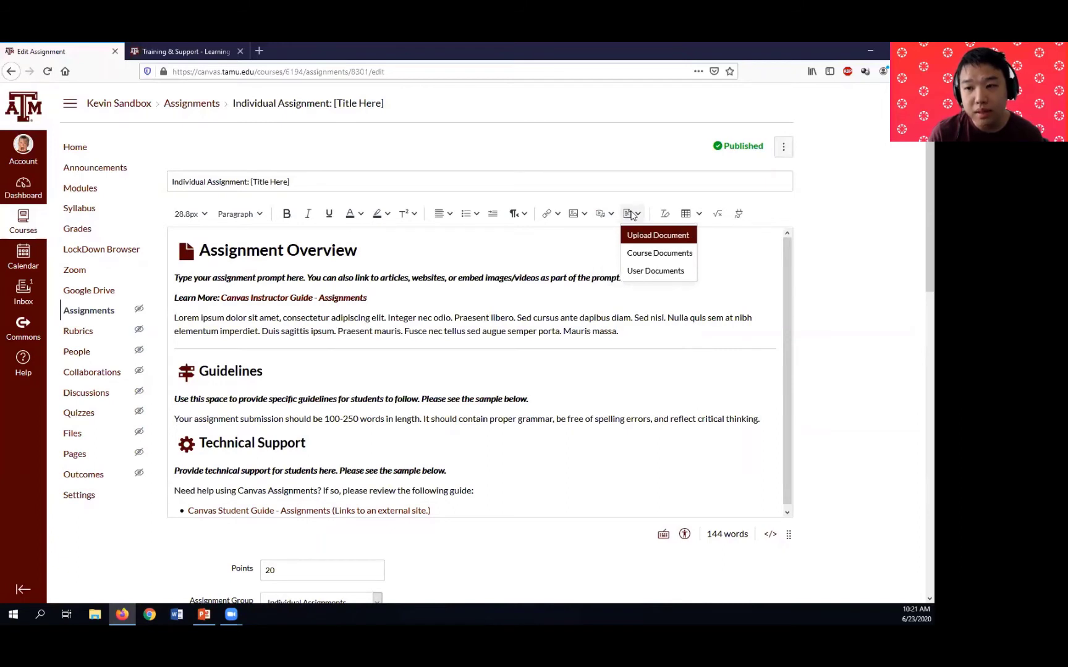
pyautogui.click(547, 290)
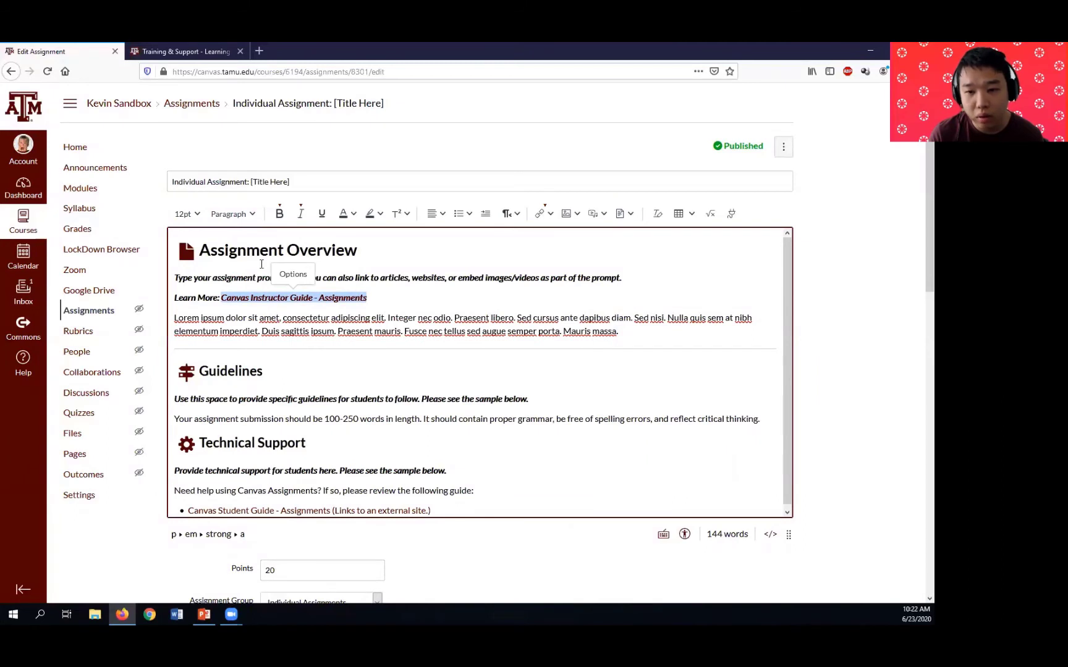
pyautogui.click(251, 247)
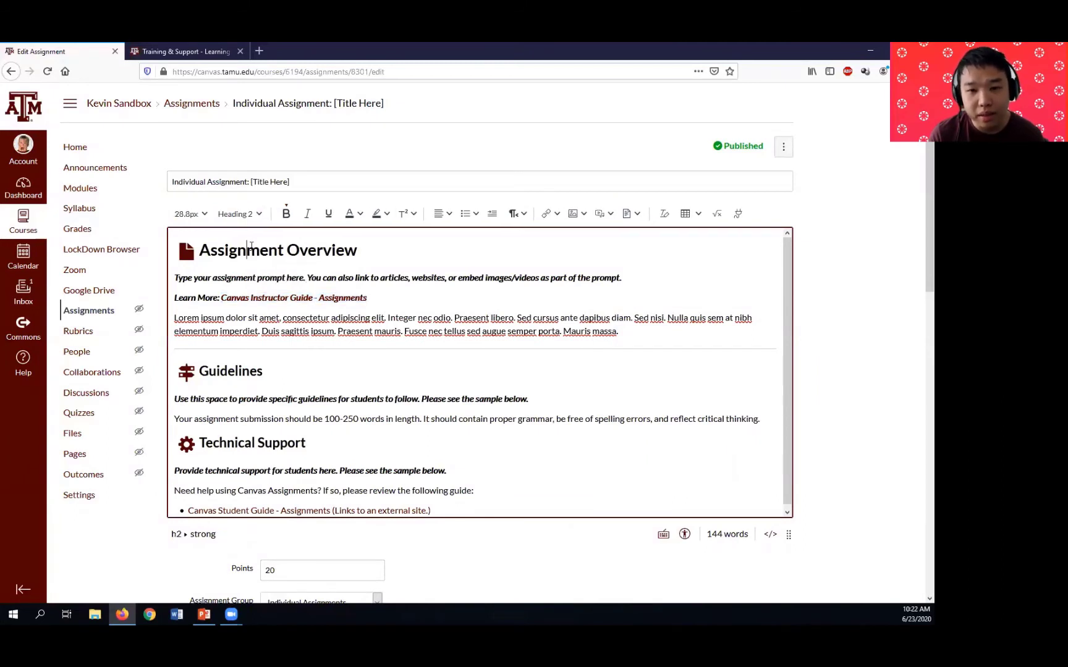
pyautogui.click(699, 215)
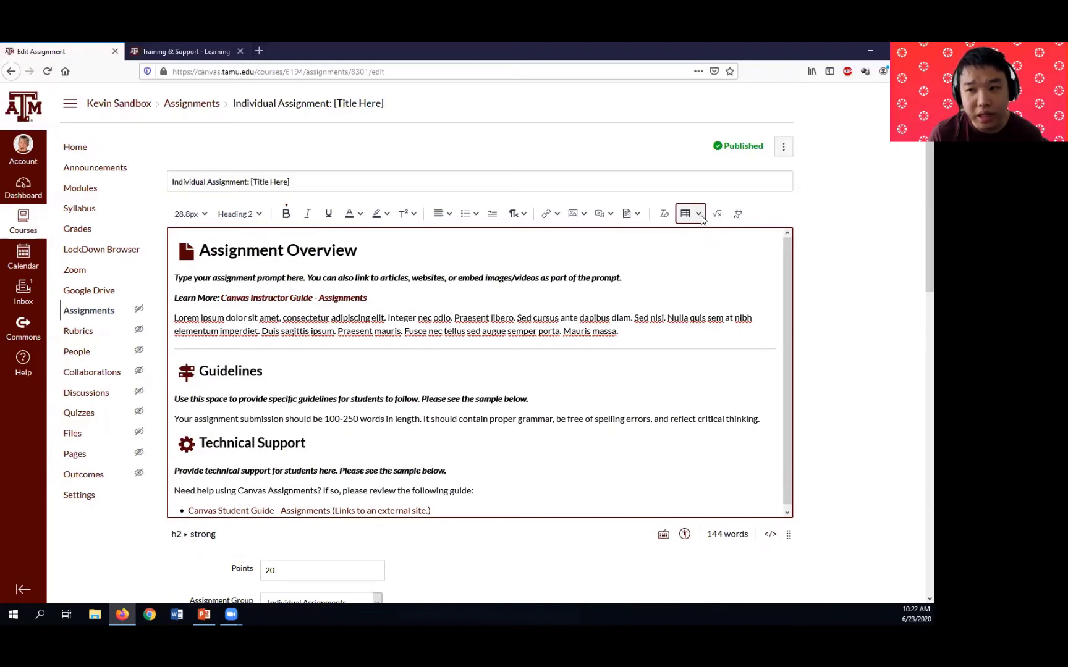
pyautogui.click(654, 270)
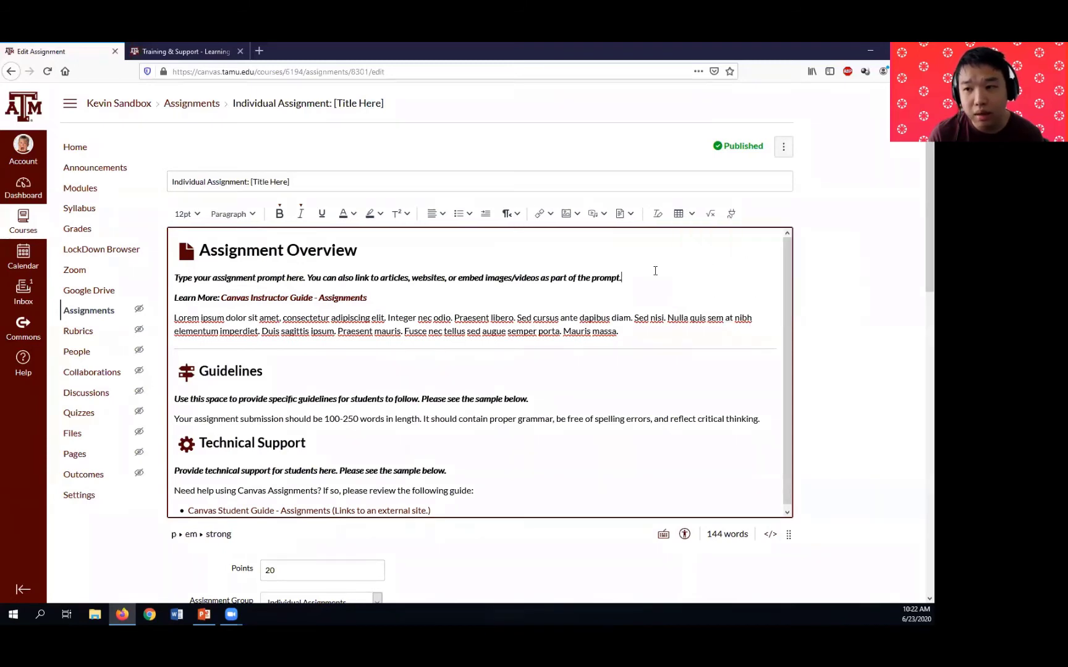
pyautogui.click(730, 216)
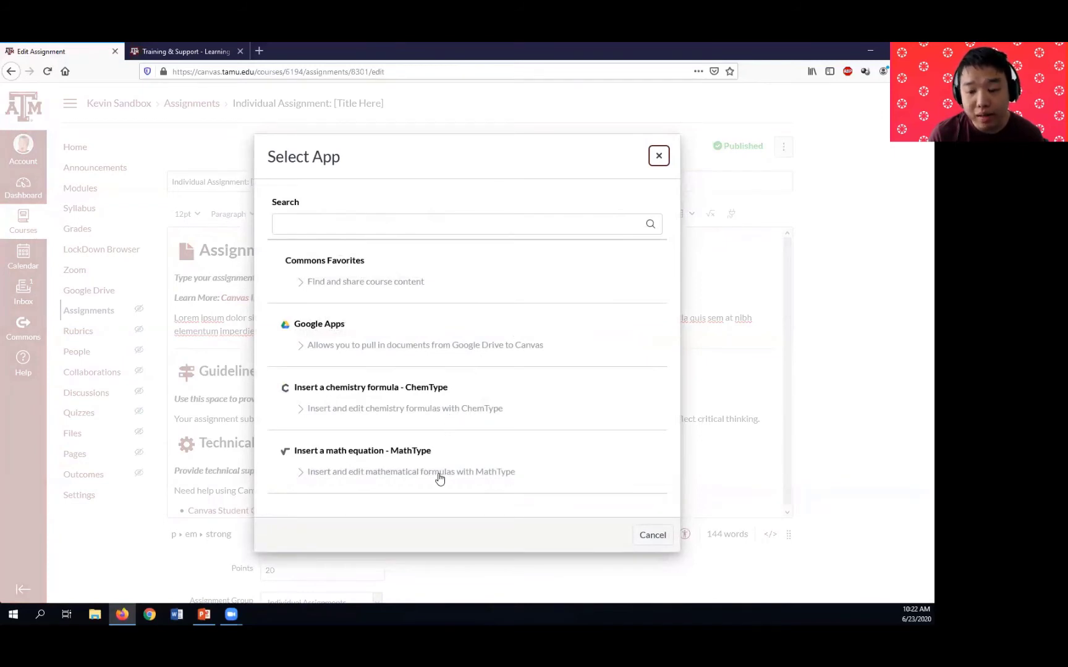
pyautogui.click(660, 156)
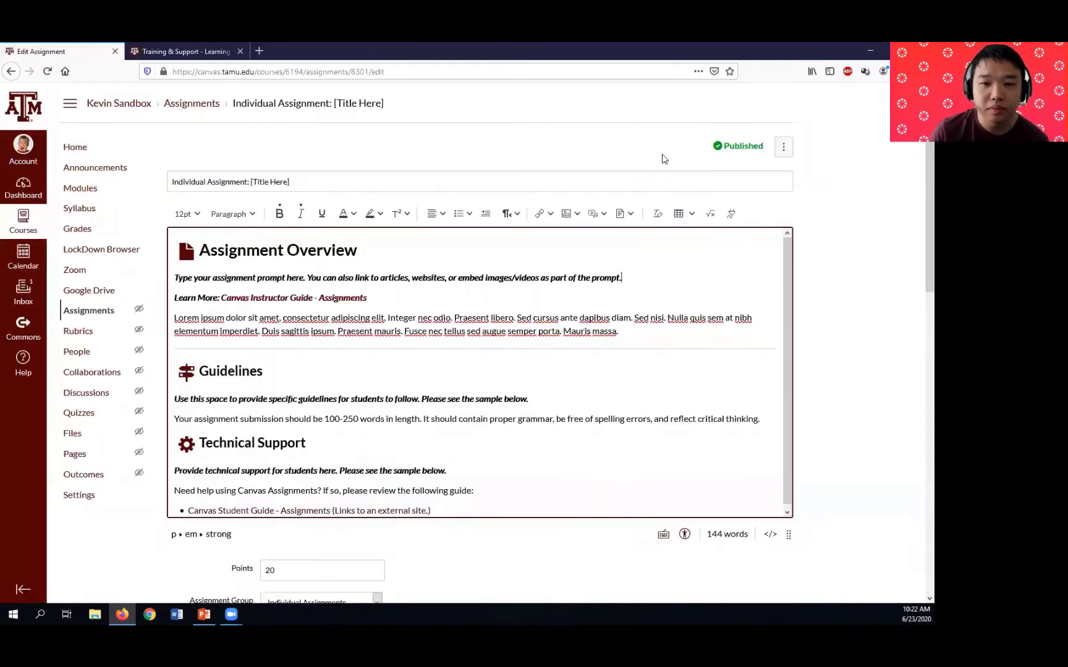
# Replace the title placeholder so that the assignment is named "Individual Assignment: Week 1".
pyautogui.click(290, 181)
pyautogui.moveTo(290, 180); pyautogui.dragTo(251, 183)
pyautogui.write('W')
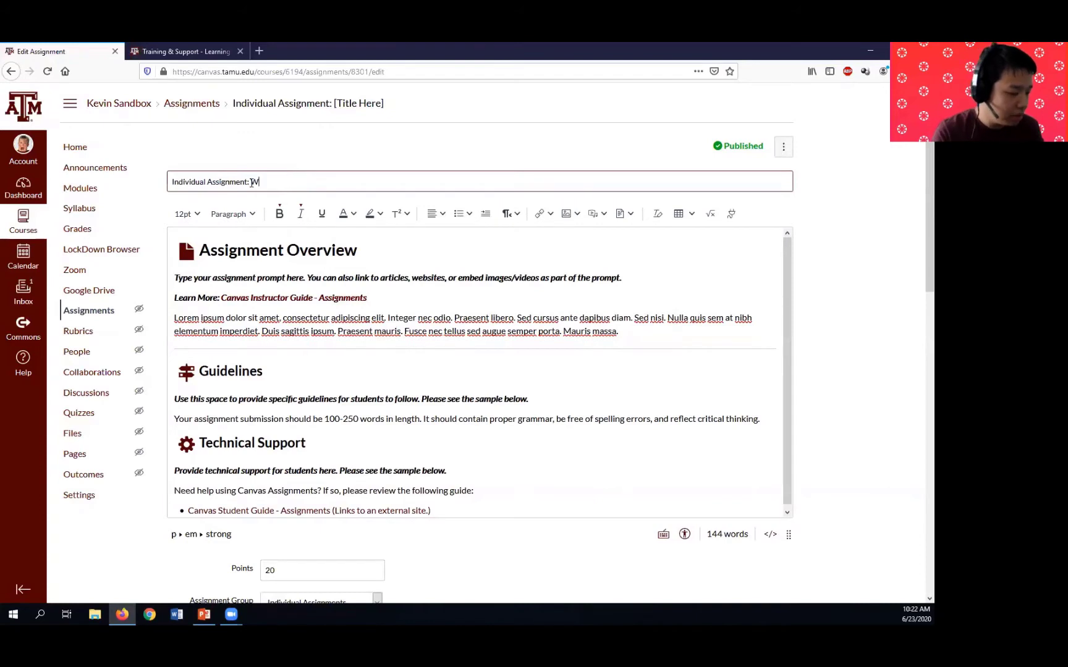
pyautogui.write('eek 1')
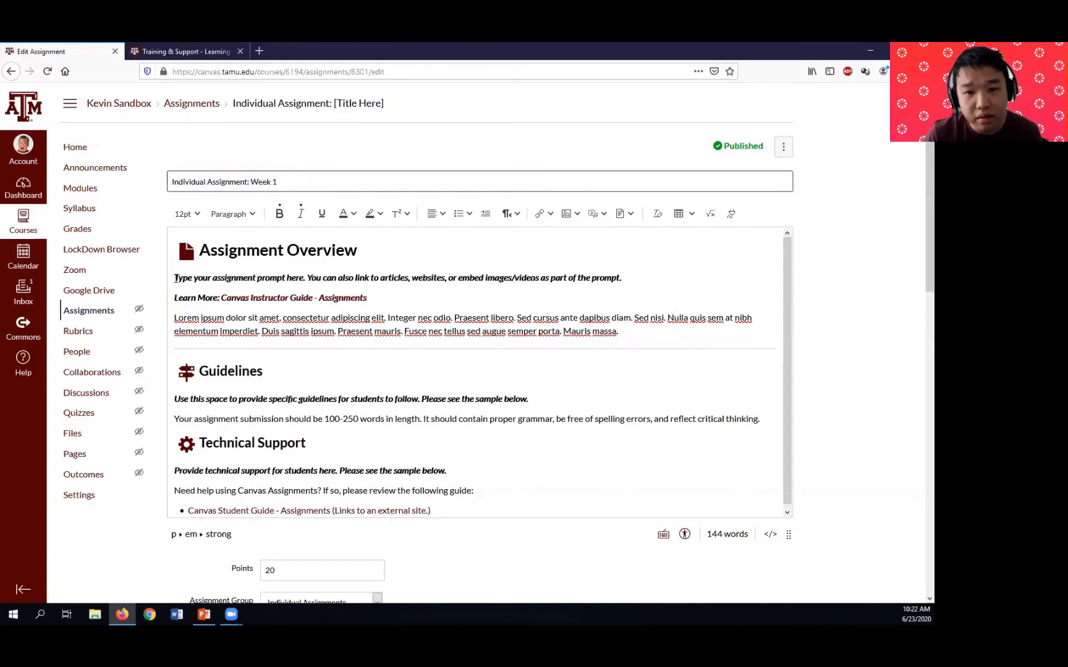
# Review the template text in the assignment instructions, from the overview prompt to the Technical Support section.
pyautogui.moveTo(175, 278); pyautogui.dragTo(361, 315)
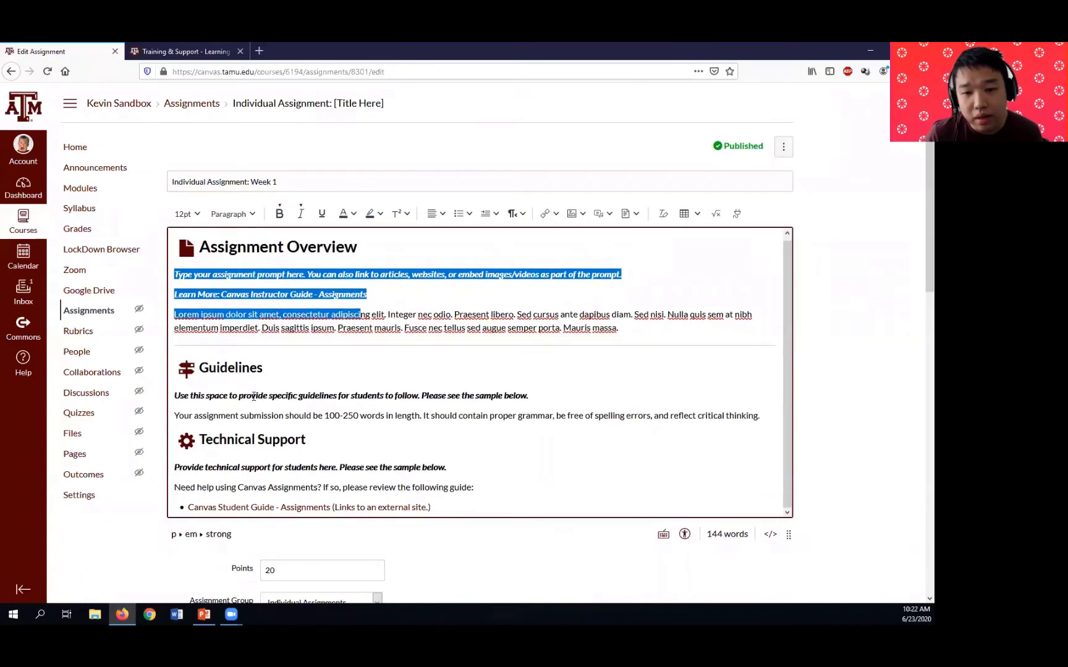
pyautogui.scroll(-2, 256, 398)
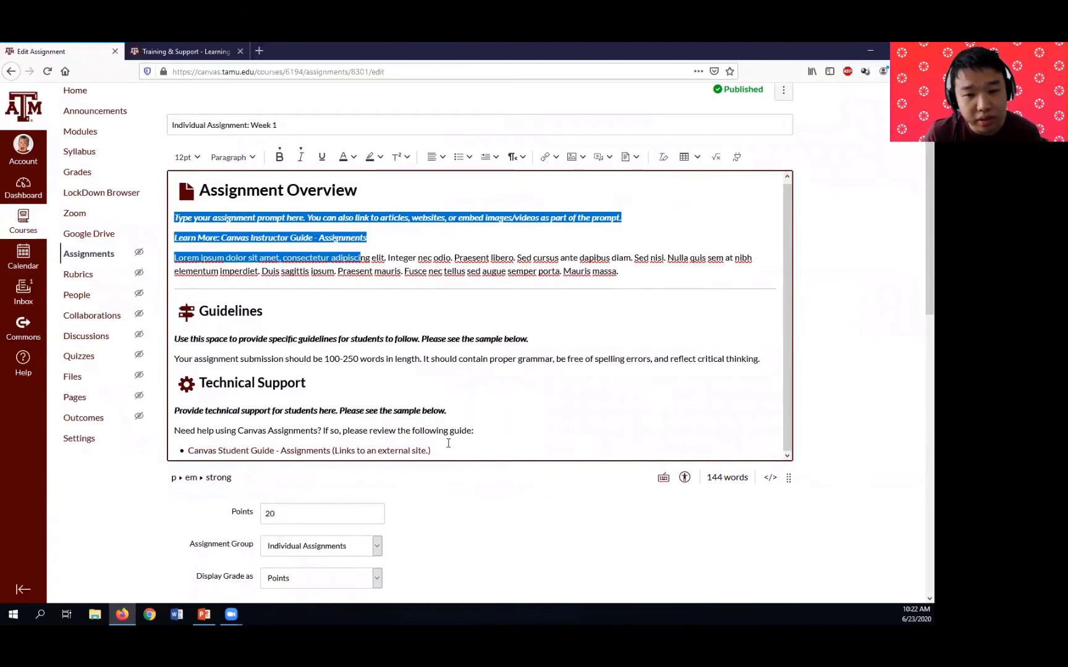
pyautogui.moveTo(453, 448); pyautogui.dragTo(178, 391)
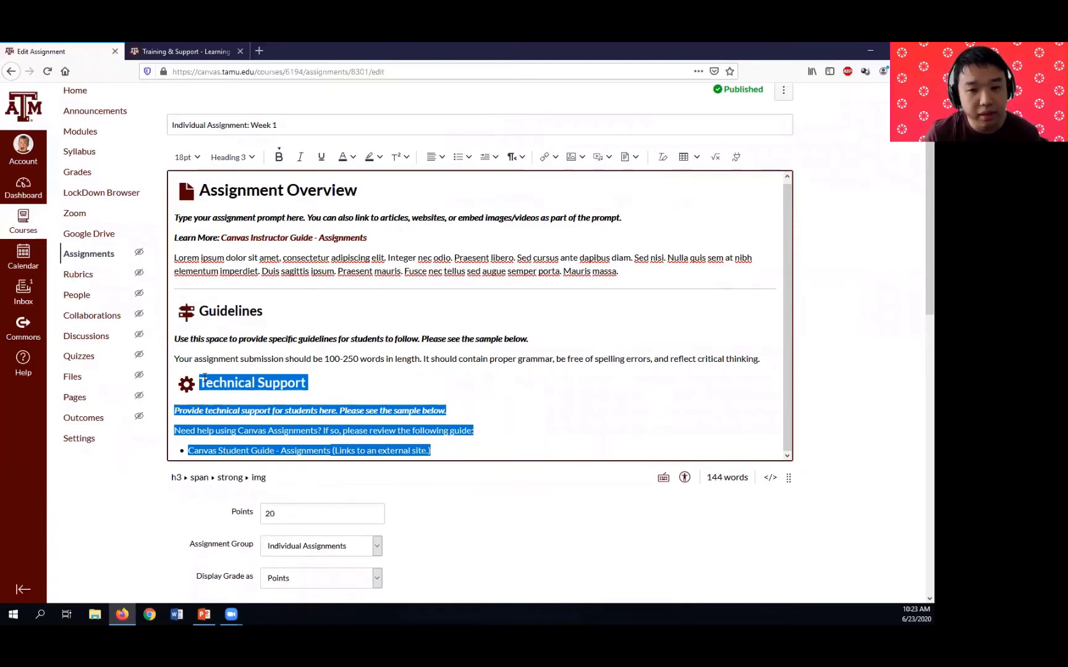
pyautogui.scroll(-4, 705, 495)
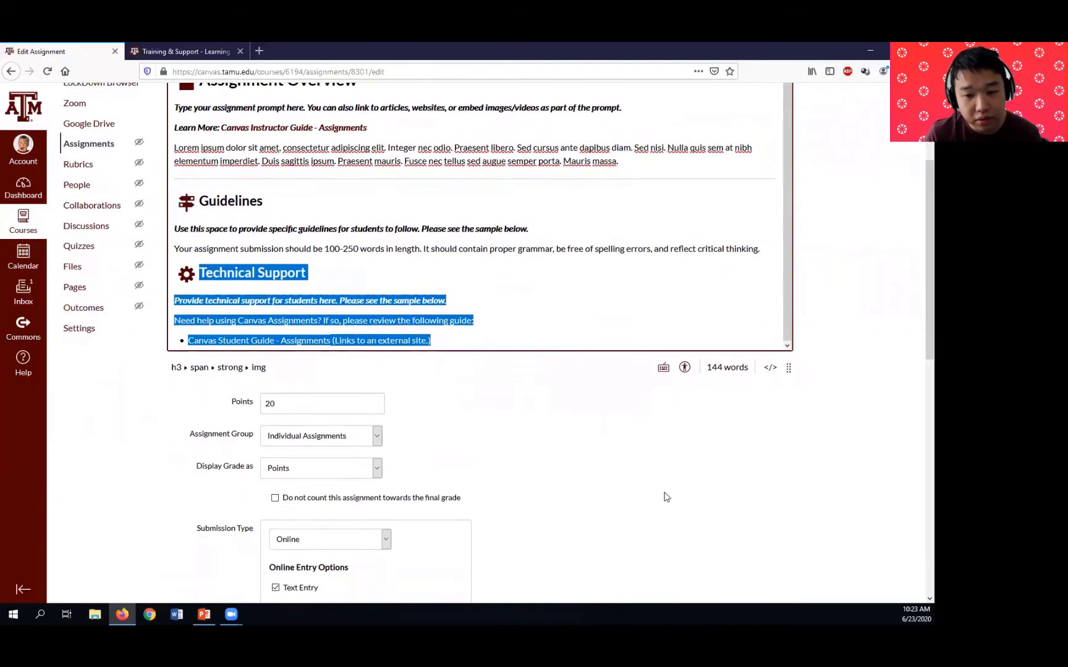
pyautogui.scroll(5, 642, 496)
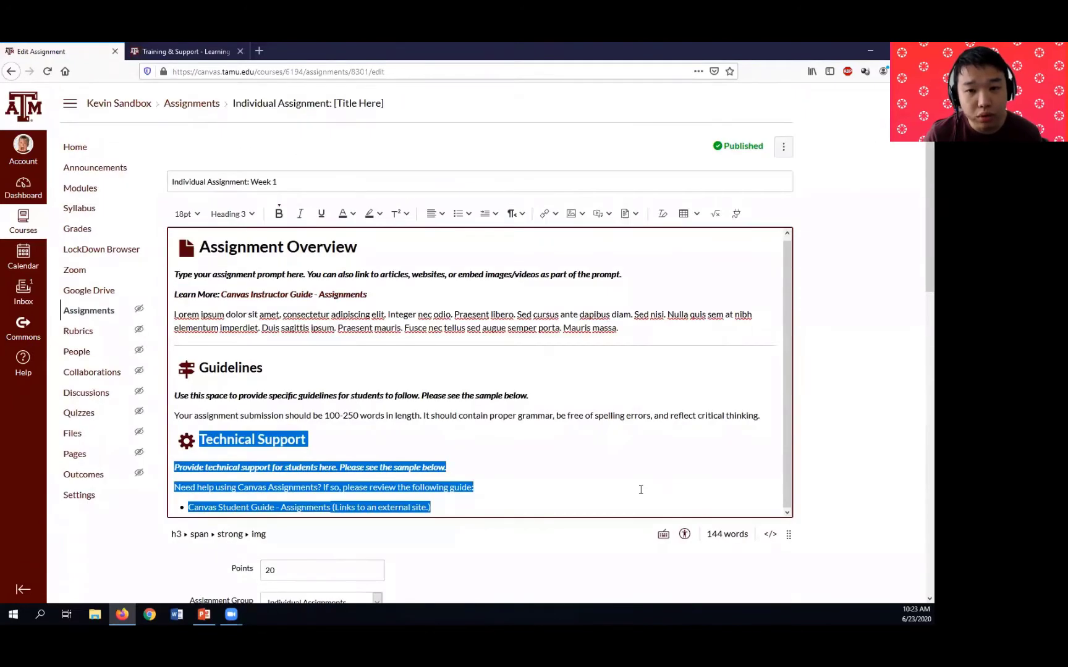
pyautogui.scroll(-2, 605, 482)
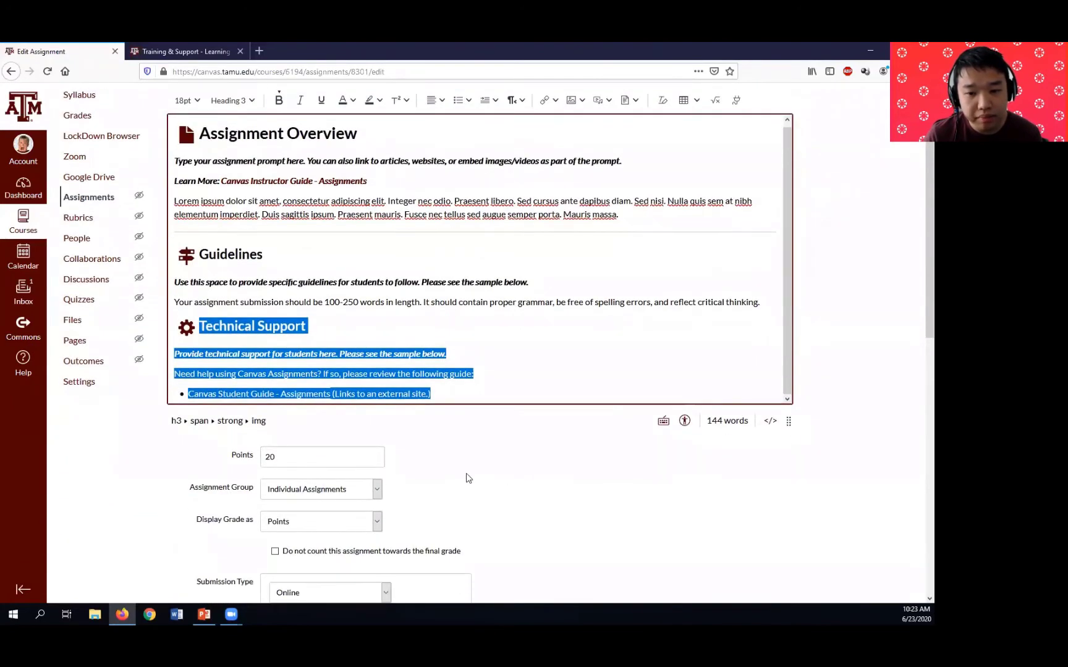
# Review the assignment's points, assignment group, grade display and online submission settings.
pyautogui.click(312, 458)
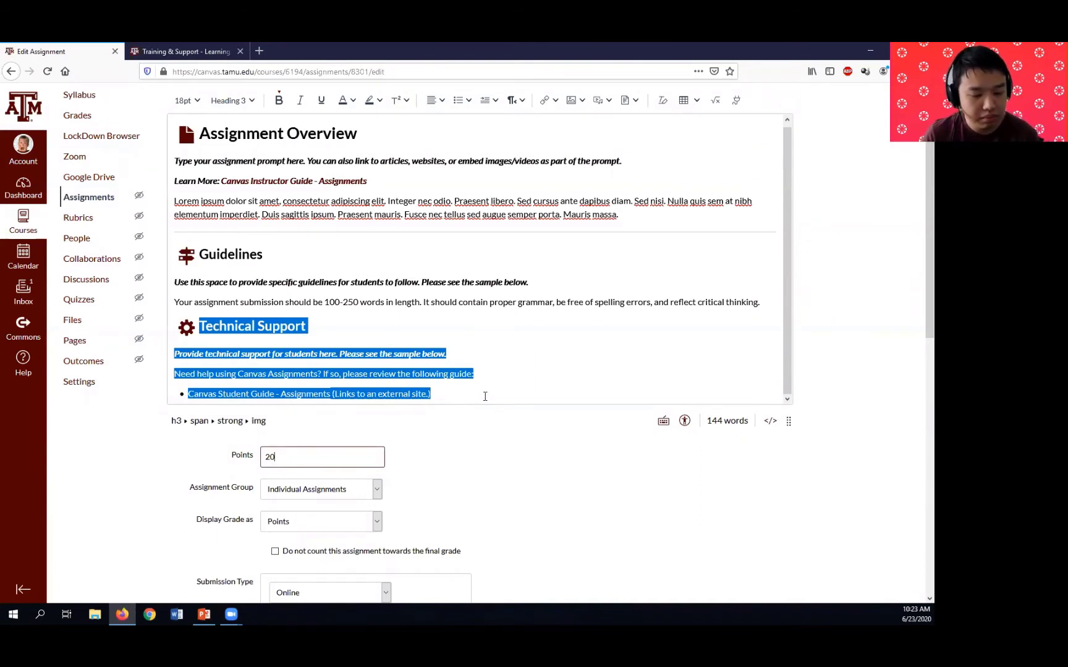
pyautogui.scroll(-2, 482, 399)
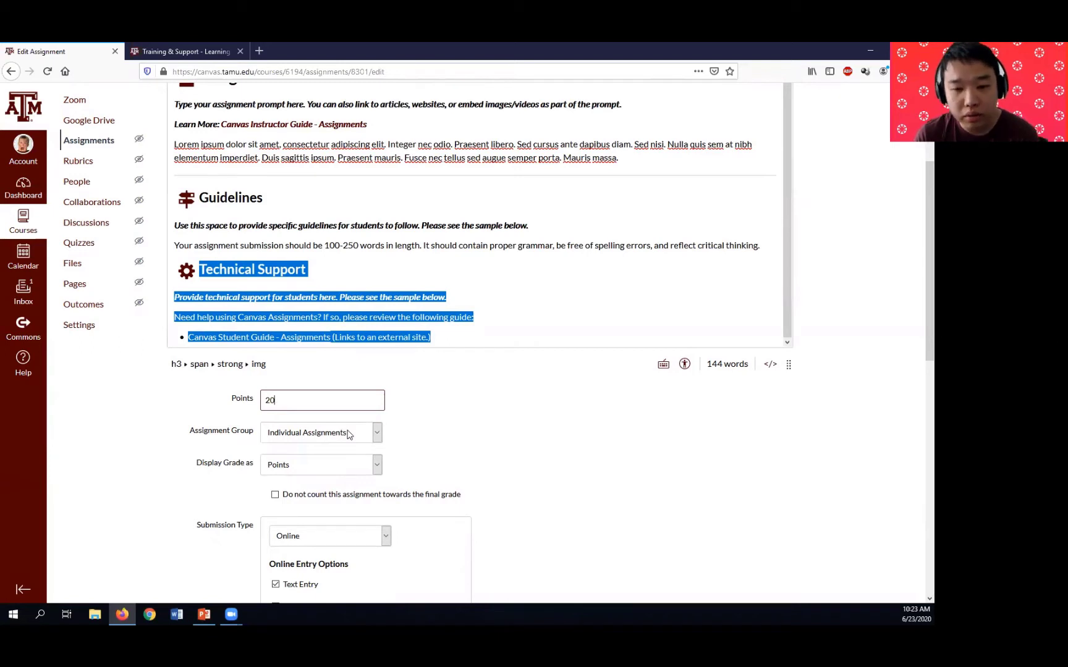
pyautogui.scroll(-1, 347, 435)
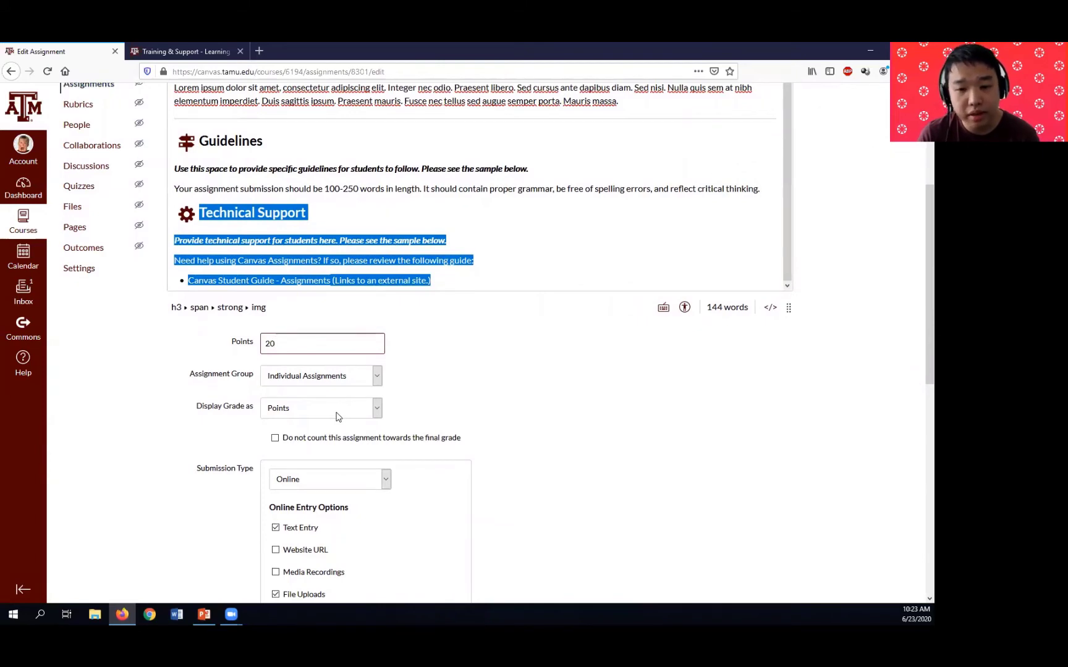
pyautogui.scroll(-1, 338, 416)
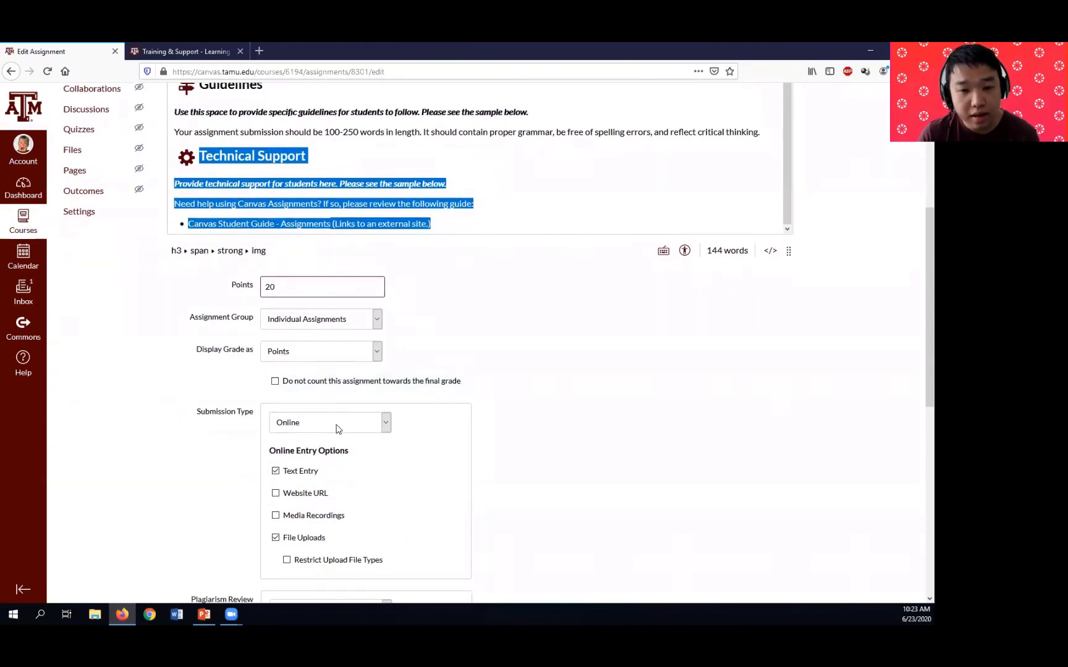
pyautogui.scroll(-4, 339, 428)
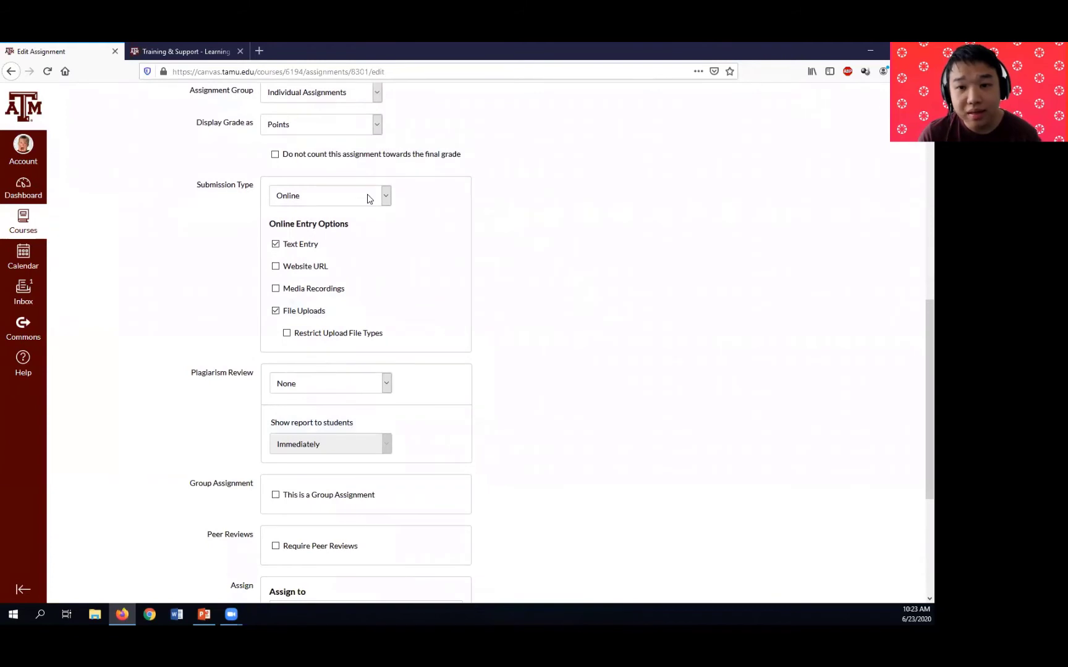
# Browse the tools offered under the External Tool submission type without selecting one, and return the submission type to Online.
pyautogui.click(369, 199)
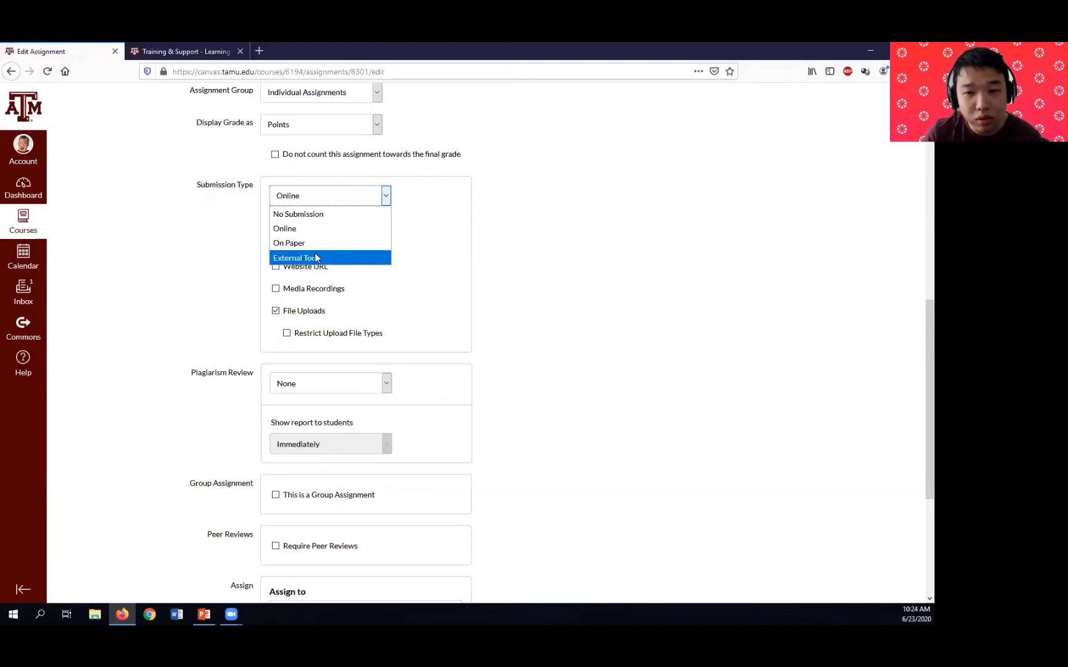
pyautogui.click(314, 257)
pyautogui.click(338, 272)
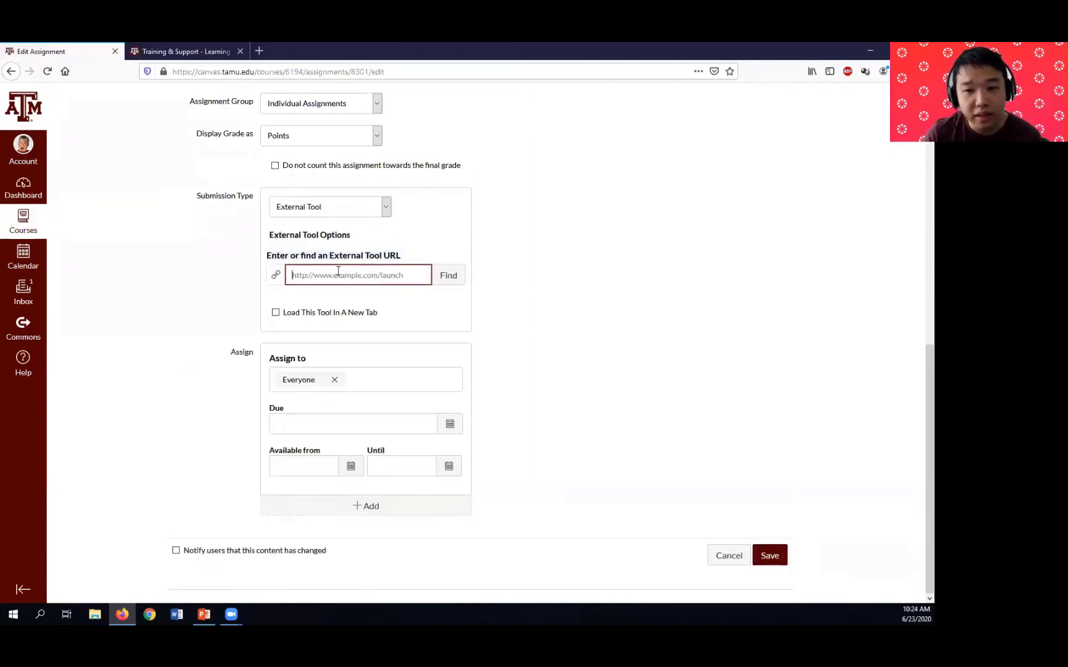
pyautogui.click(445, 278)
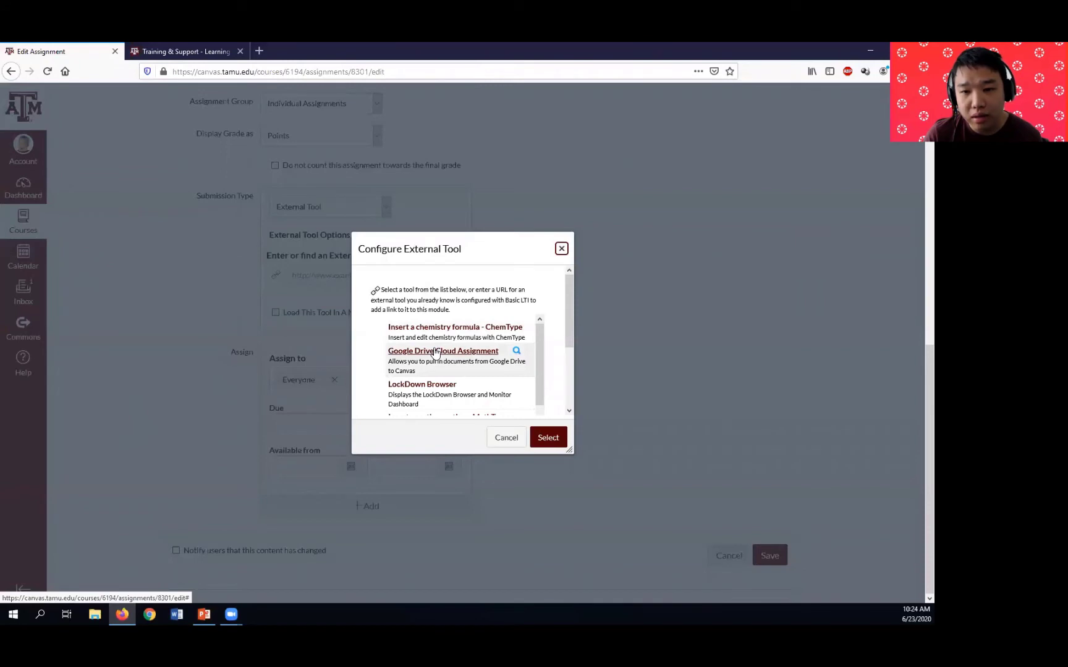
pyautogui.scroll(-3, 435, 353)
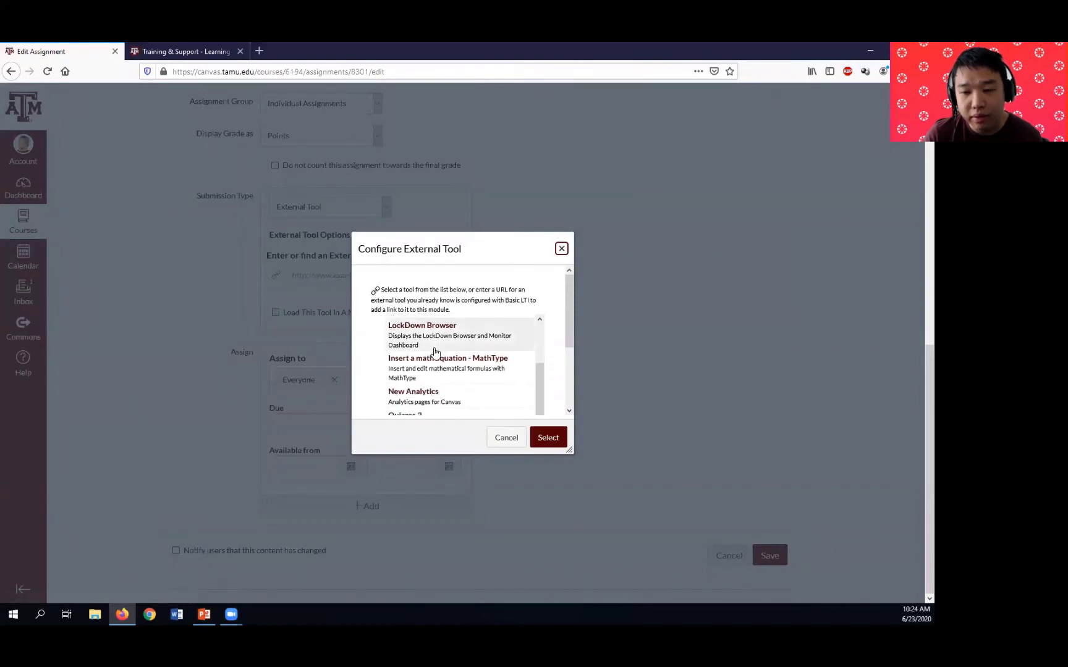
pyautogui.scroll(2, 435, 352)
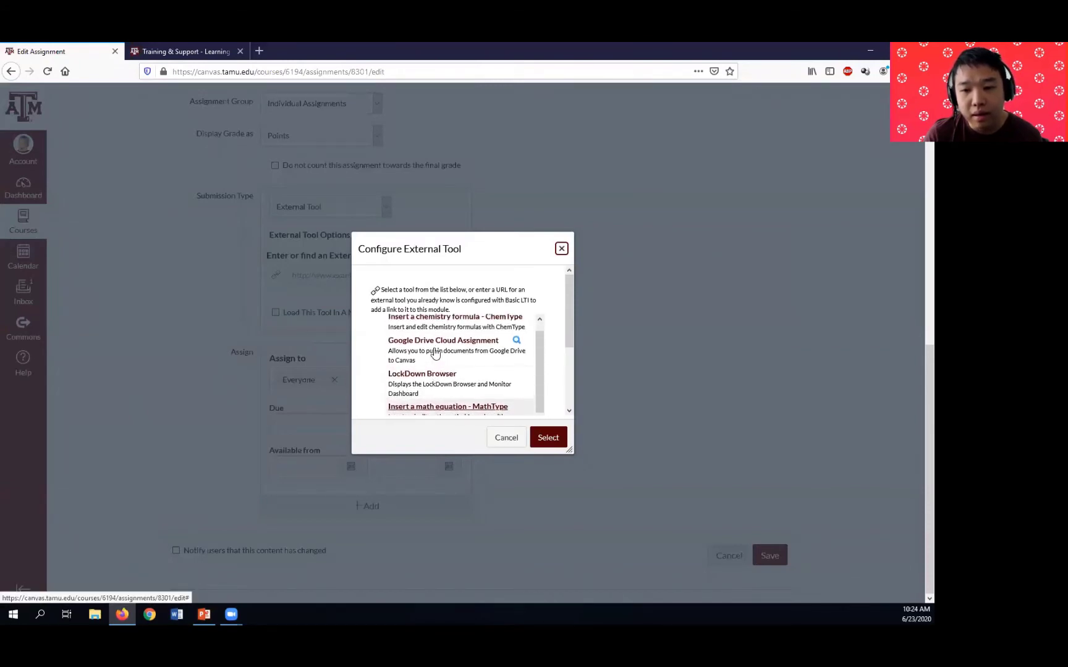
pyautogui.scroll(-1, 435, 353)
pyautogui.scroll(1, 435, 353)
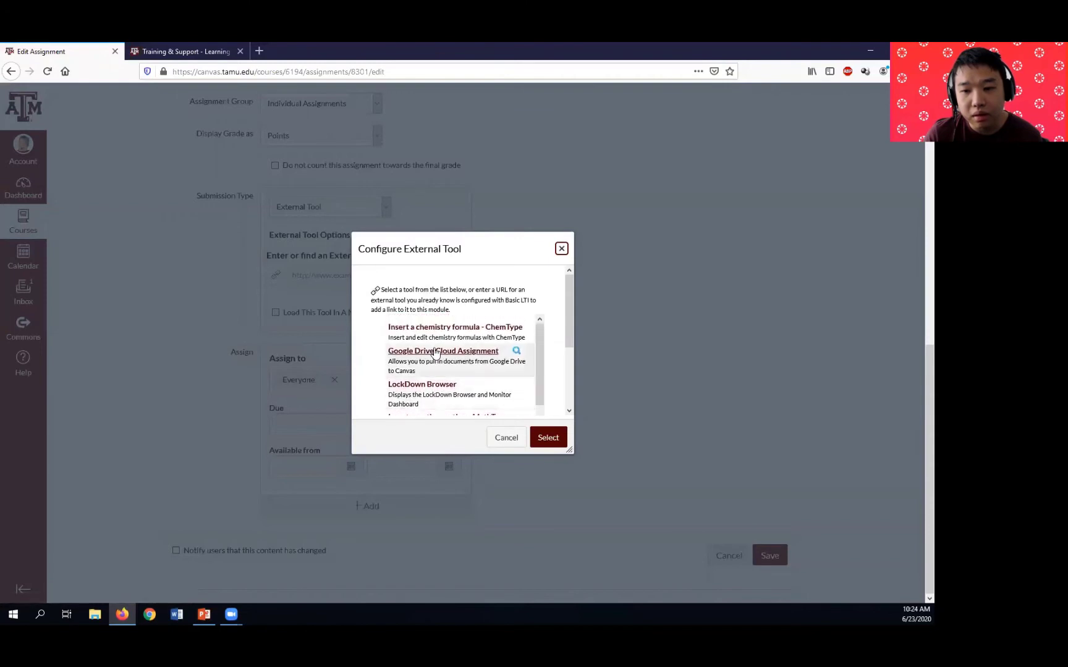
pyautogui.click(562, 249)
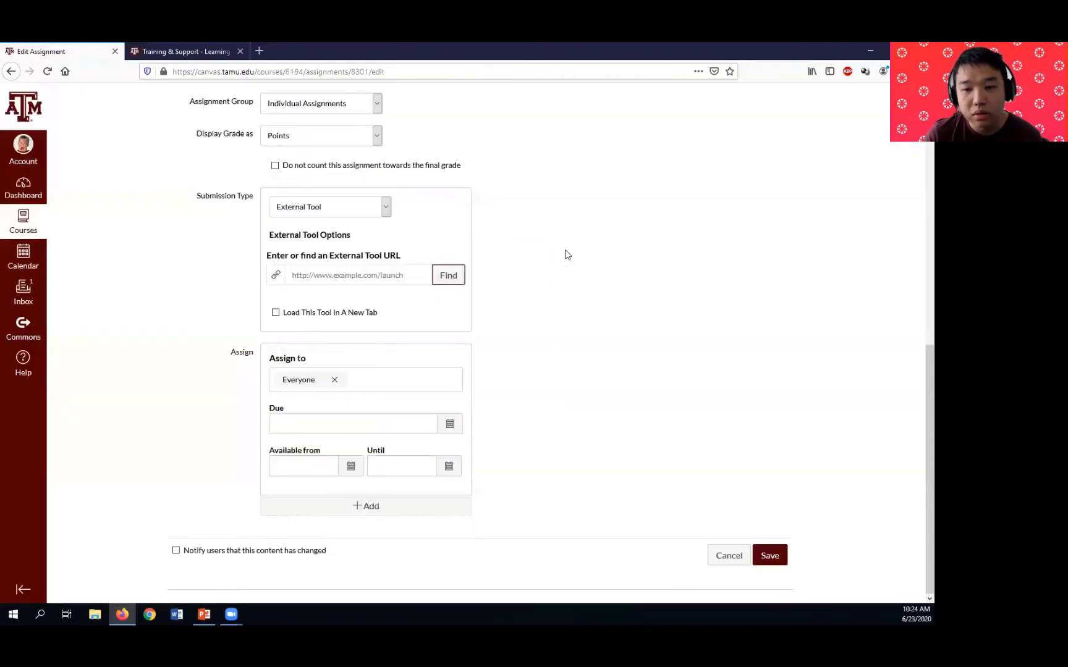
pyautogui.click(375, 215)
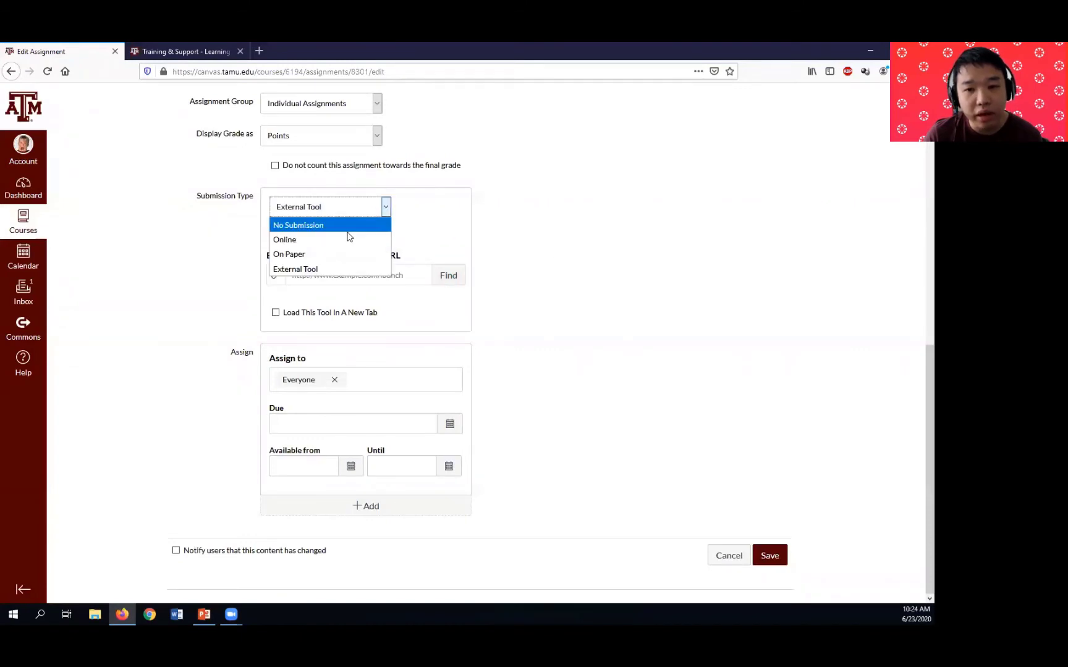
pyautogui.click(344, 238)
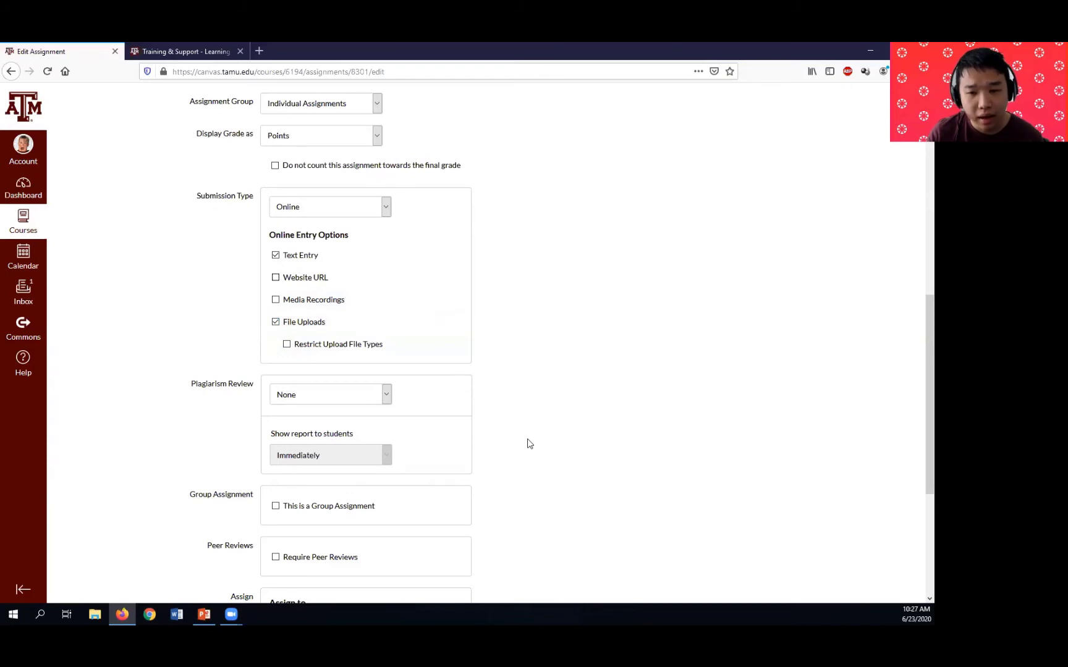
# Restrict file uploads to the .DOCX extension as a trial, and remove the file type restriction again.
pyautogui.click(332, 349)
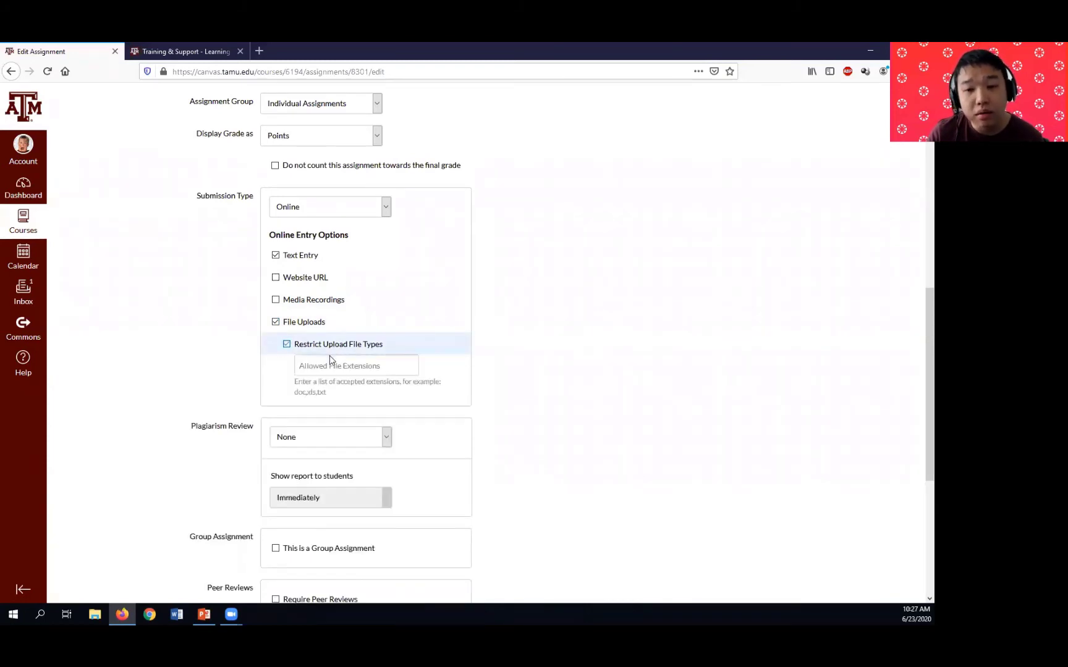
pyautogui.click(330, 366)
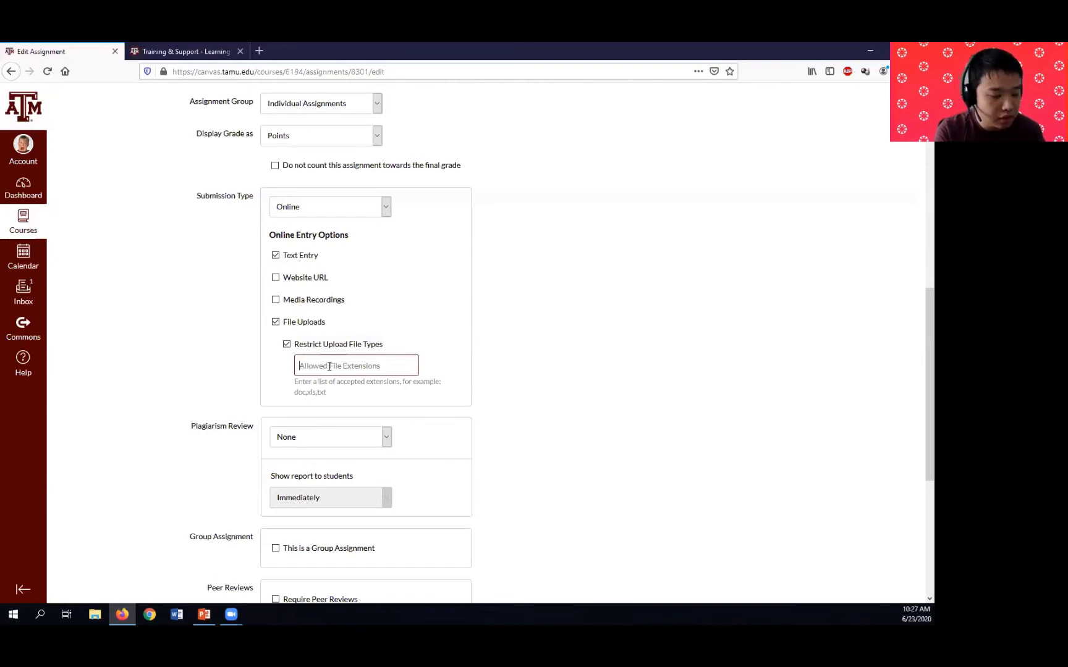
pyautogui.write('DOC')
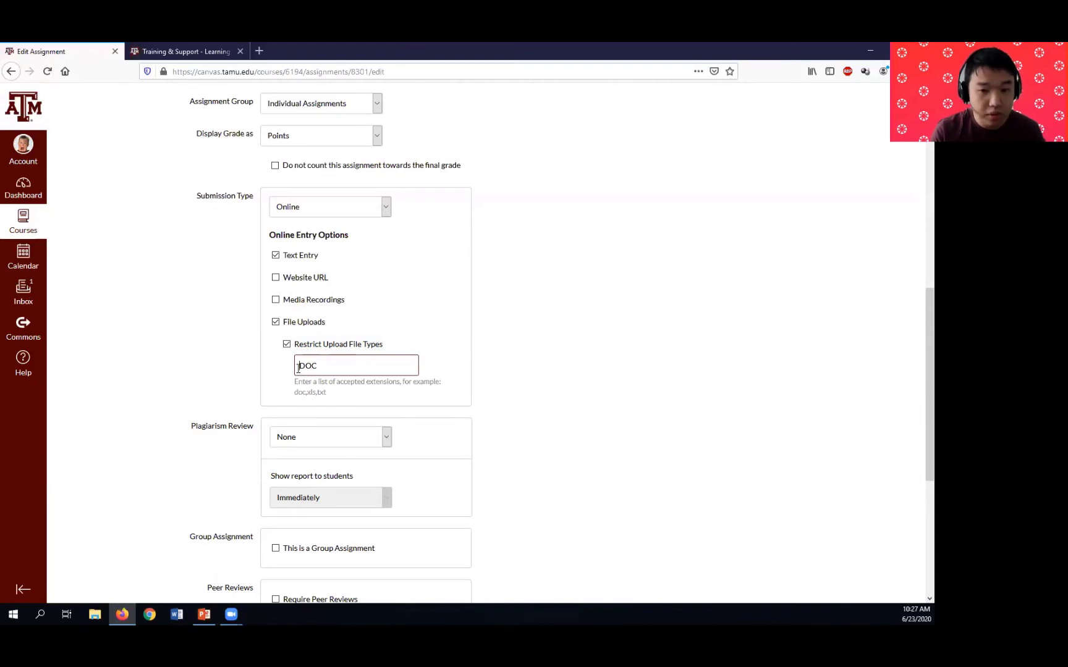
pyautogui.click(298, 367)
pyautogui.write('.')
pyautogui.click(351, 357)
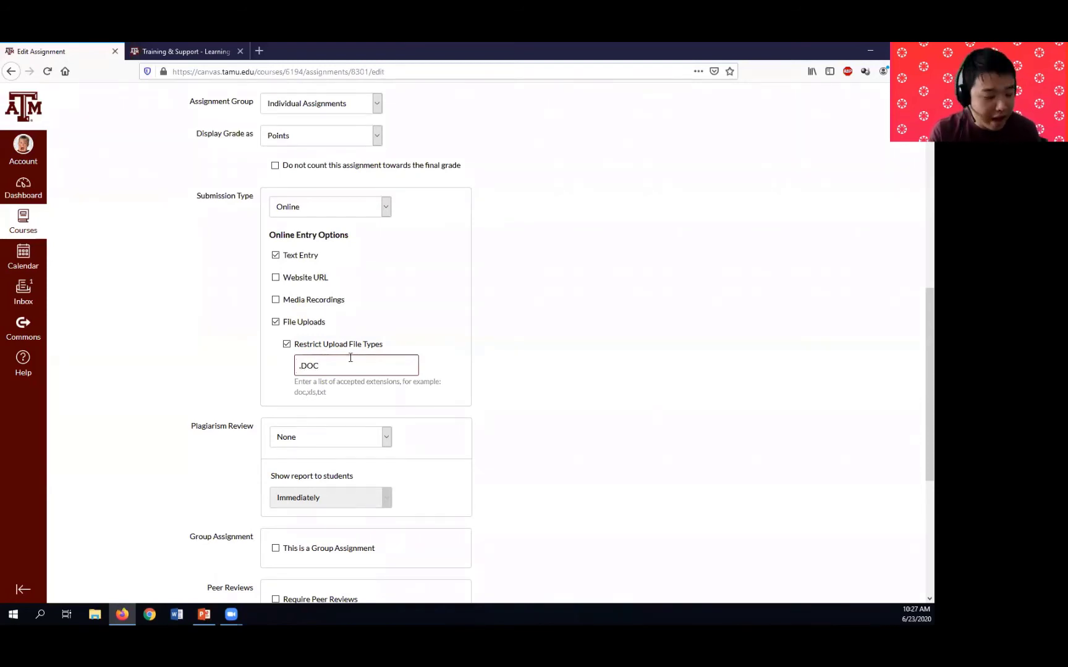
pyautogui.write('X')
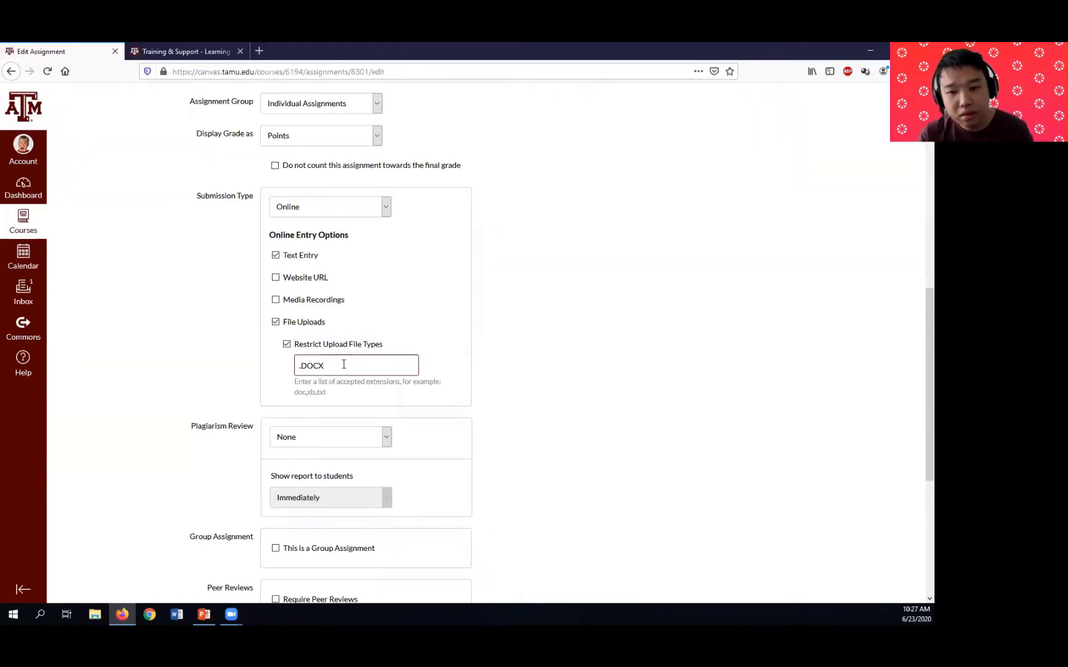
pyautogui.click(286, 345)
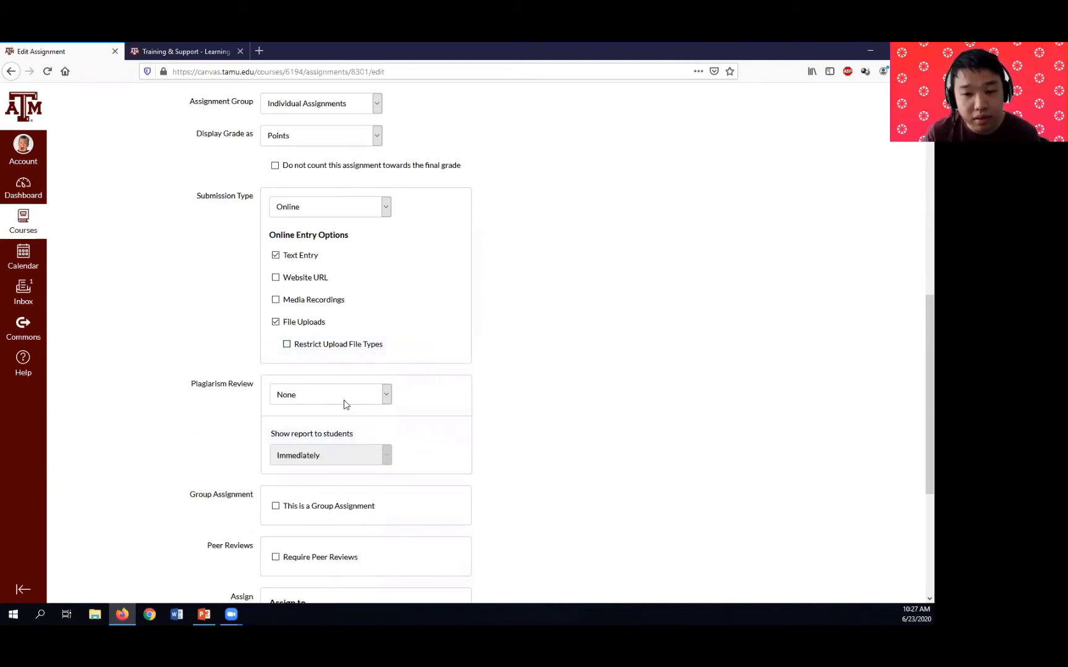
# Examine the plagiarism review choices and the group assignment options, leaving plagiarism review at None and the group option off.
pyautogui.click(344, 400)
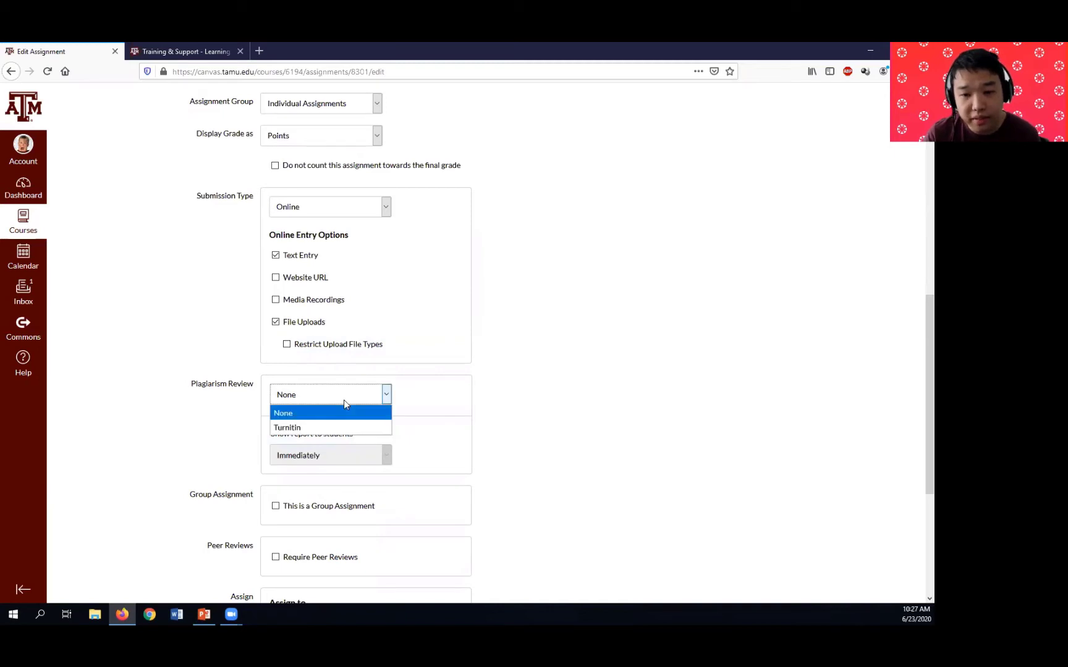
pyautogui.click(450, 415)
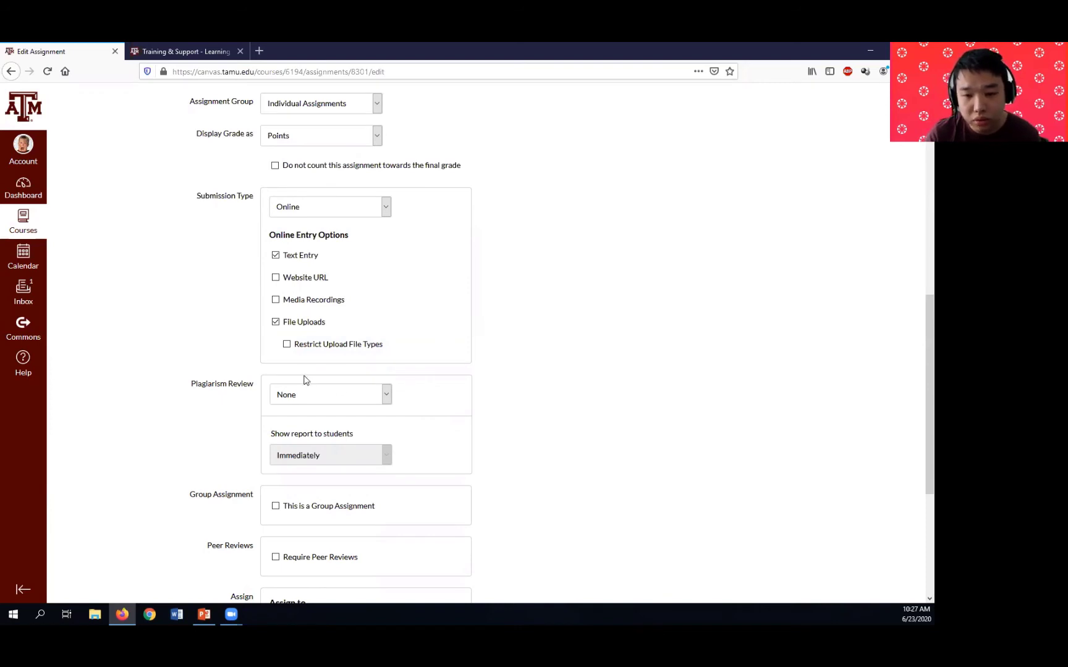
pyautogui.scroll(-3, 376, 474)
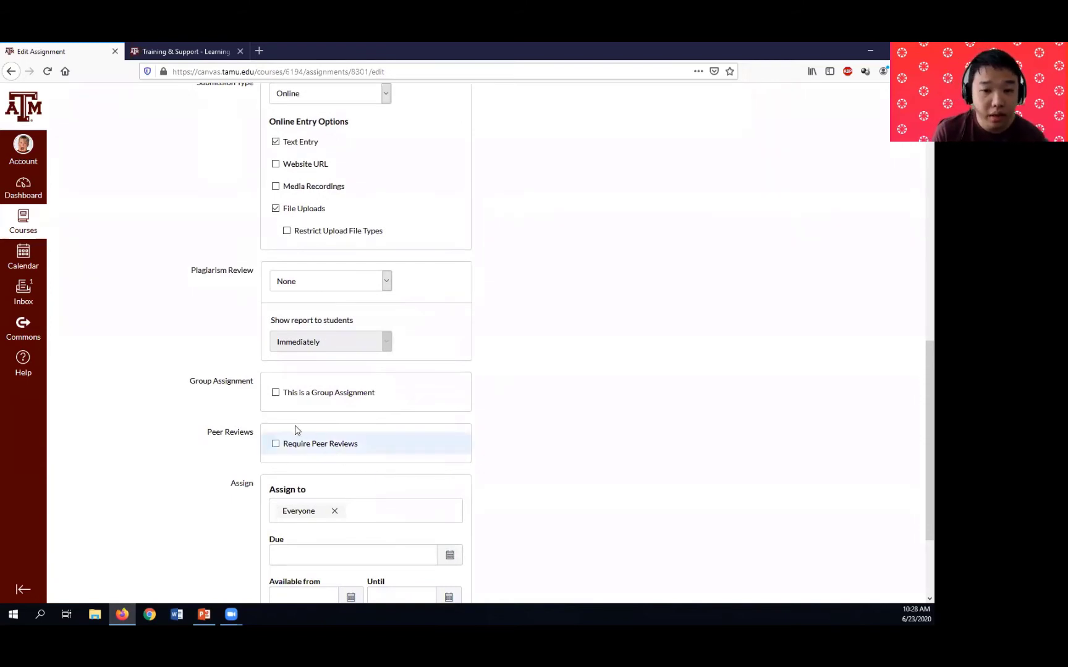
pyautogui.click(276, 399)
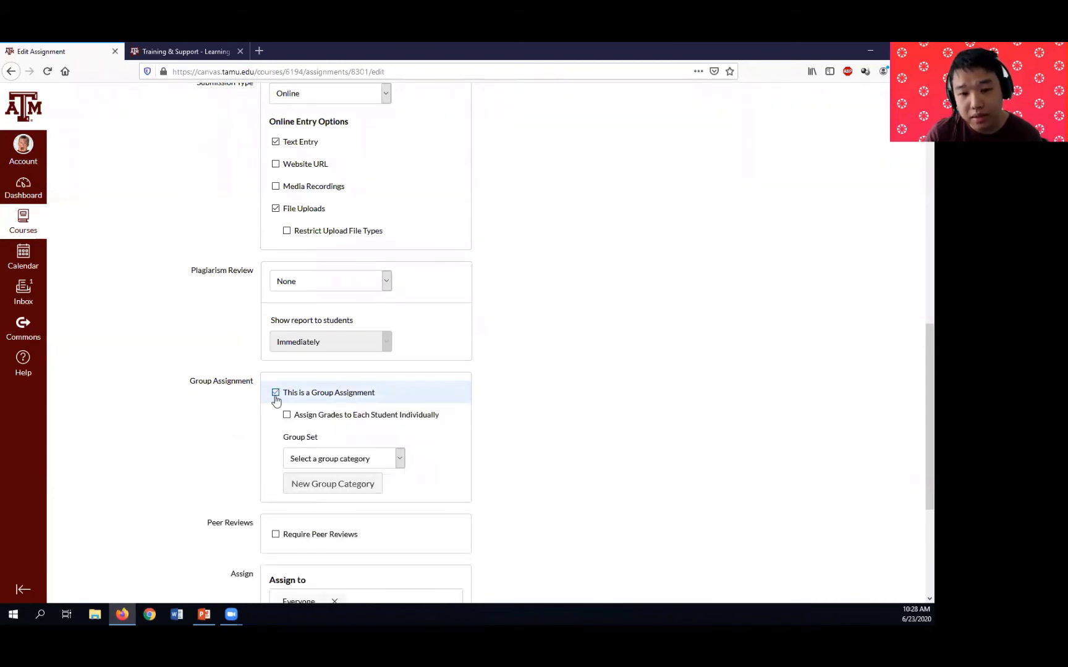
pyautogui.click(276, 398)
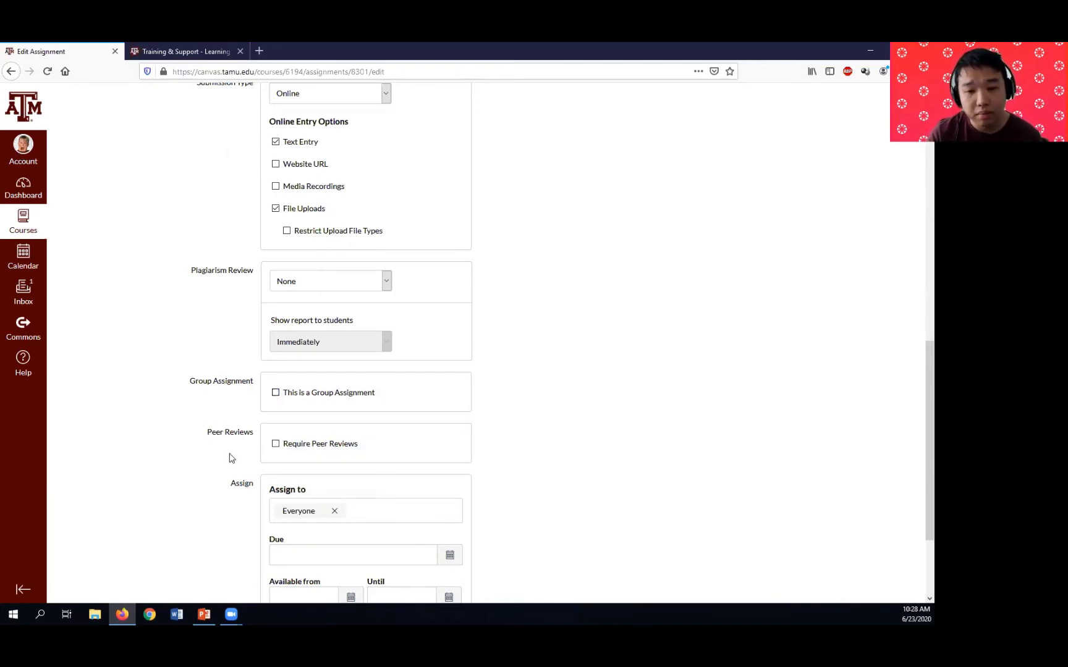
# Examine the course sections and students the assignment can be assigned to, and the due date field, without changing them.
pyautogui.scroll(-3, 233, 456)
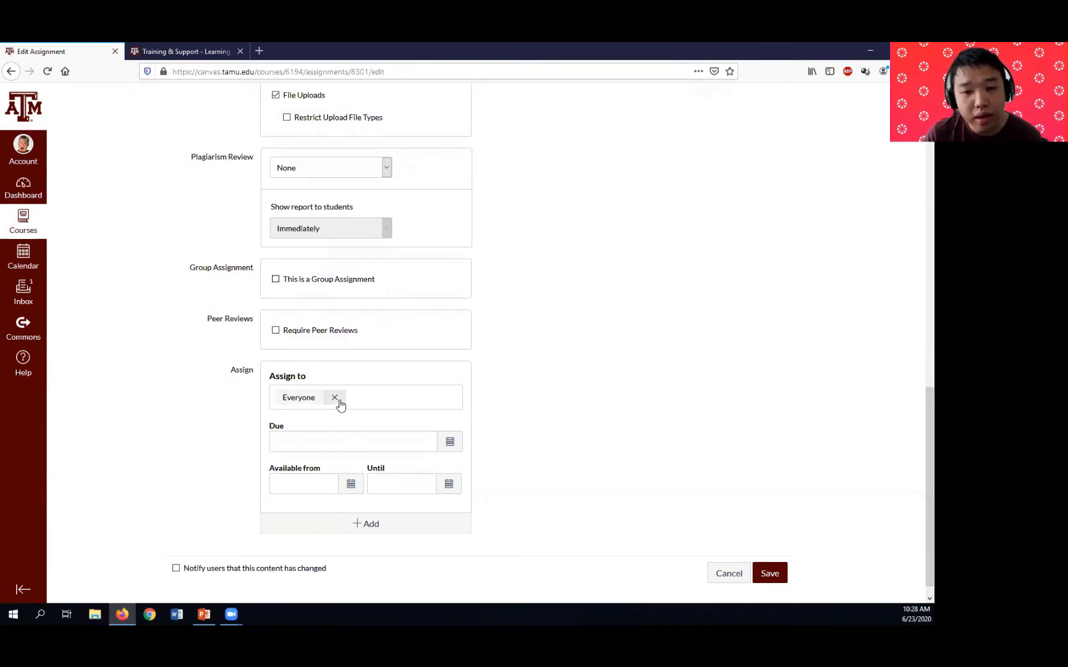
pyautogui.click(359, 399)
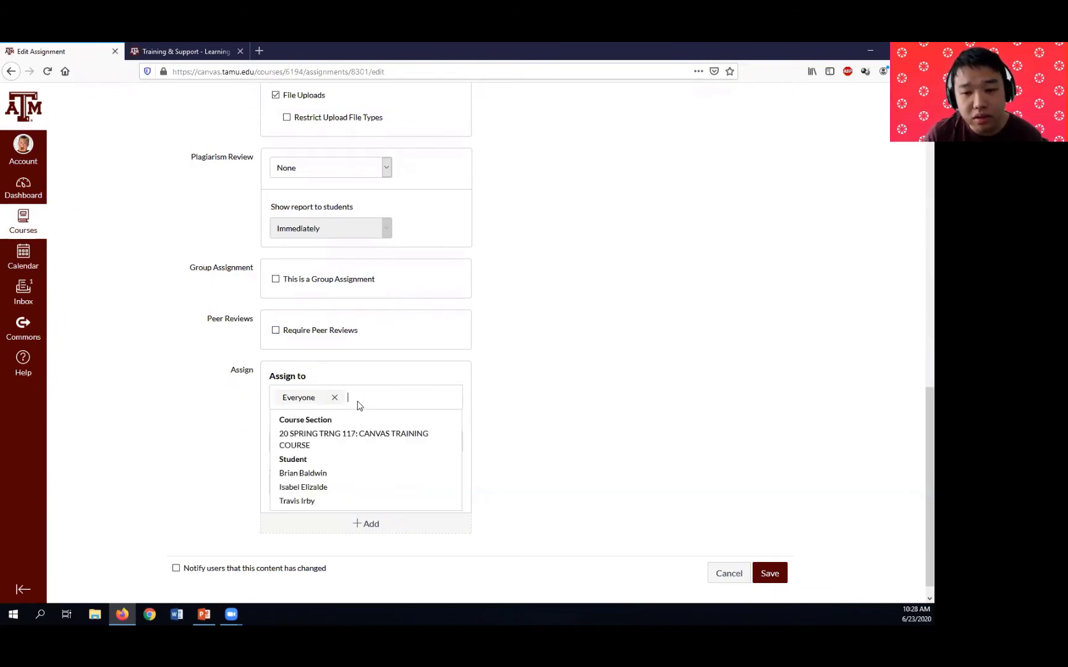
pyautogui.click(581, 395)
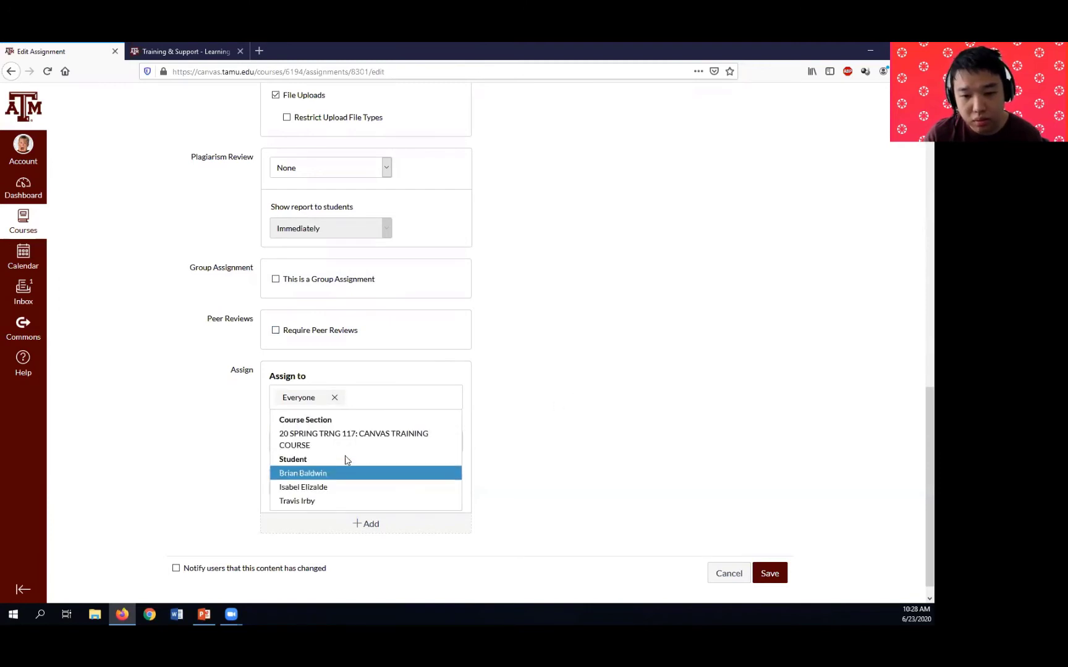
pyautogui.click(626, 425)
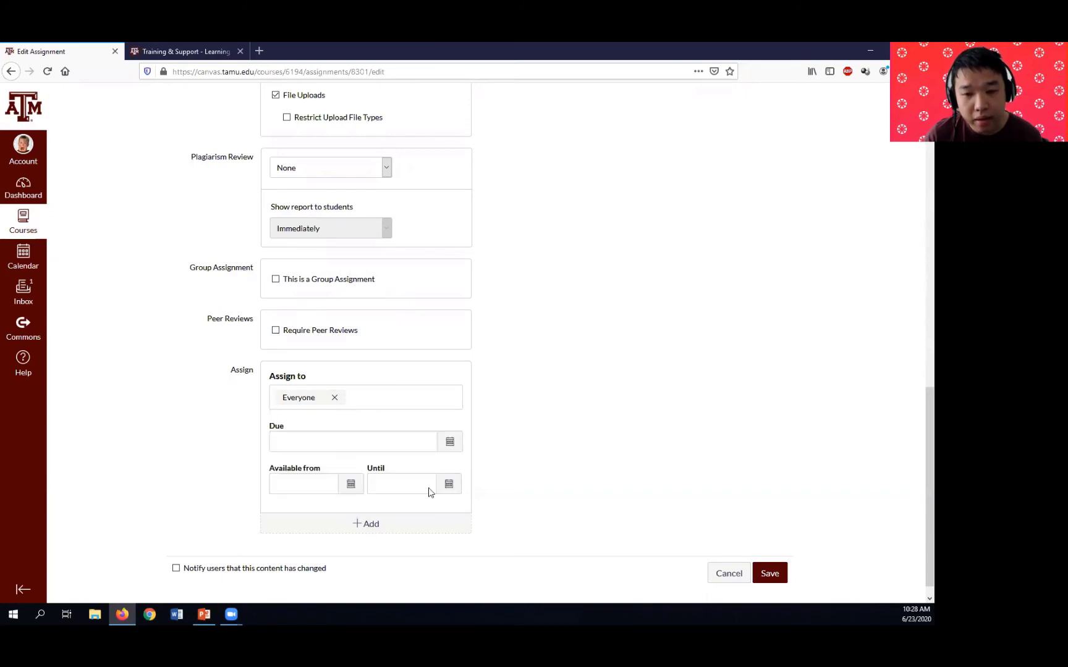
pyautogui.click(416, 442)
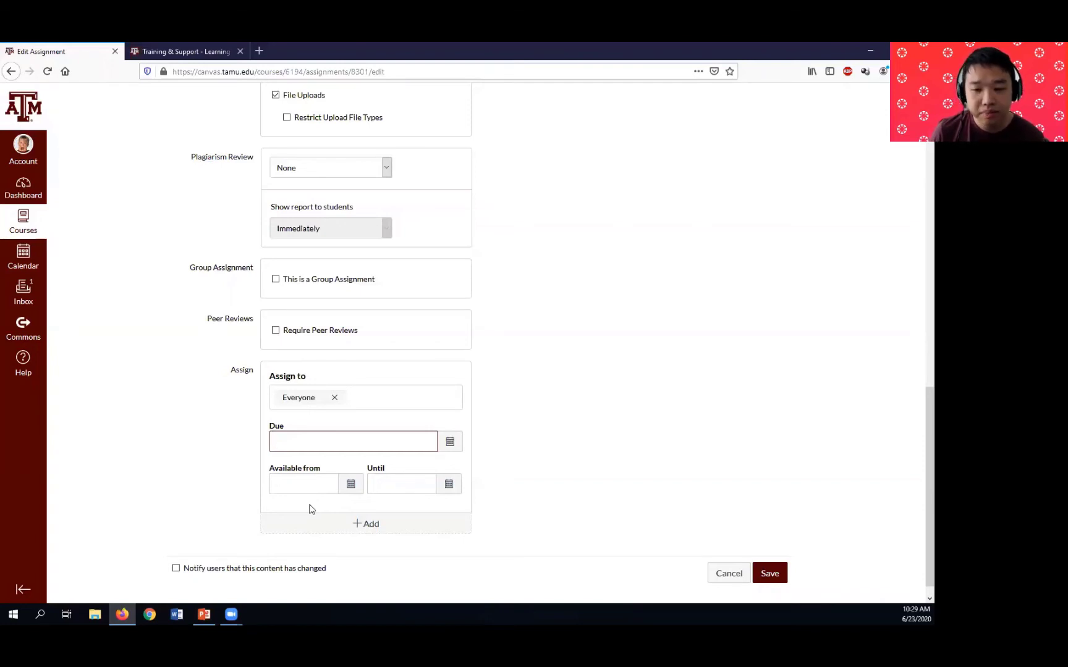
# Add a second assign-to block with its own dates, and assign it to the first student in the list.
pyautogui.click(334, 532)
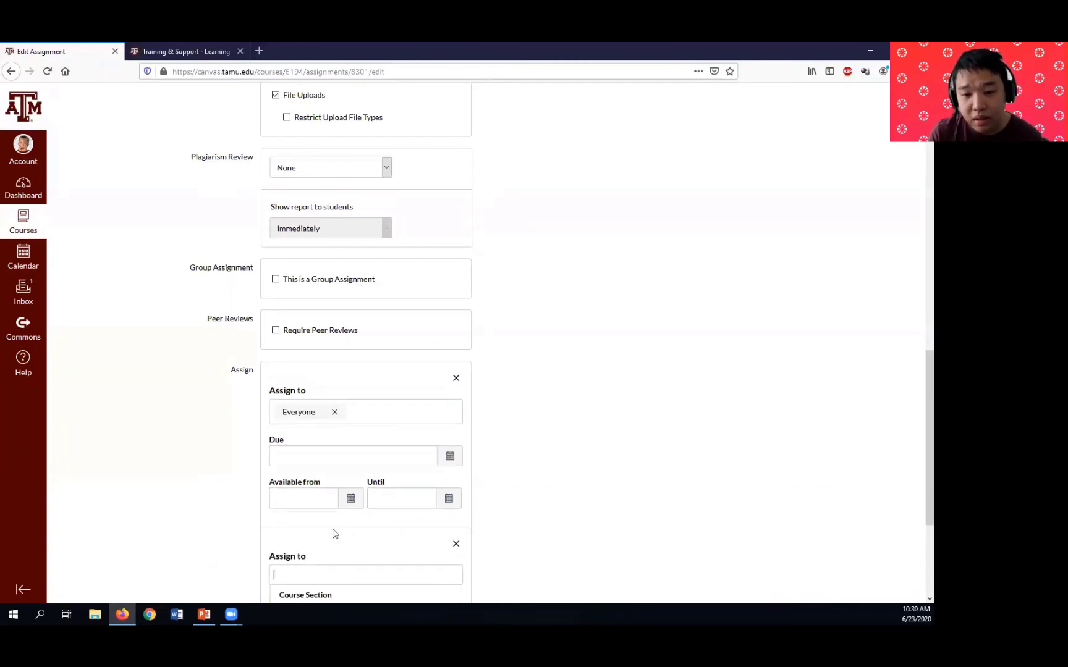
pyautogui.scroll(-3, 333, 533)
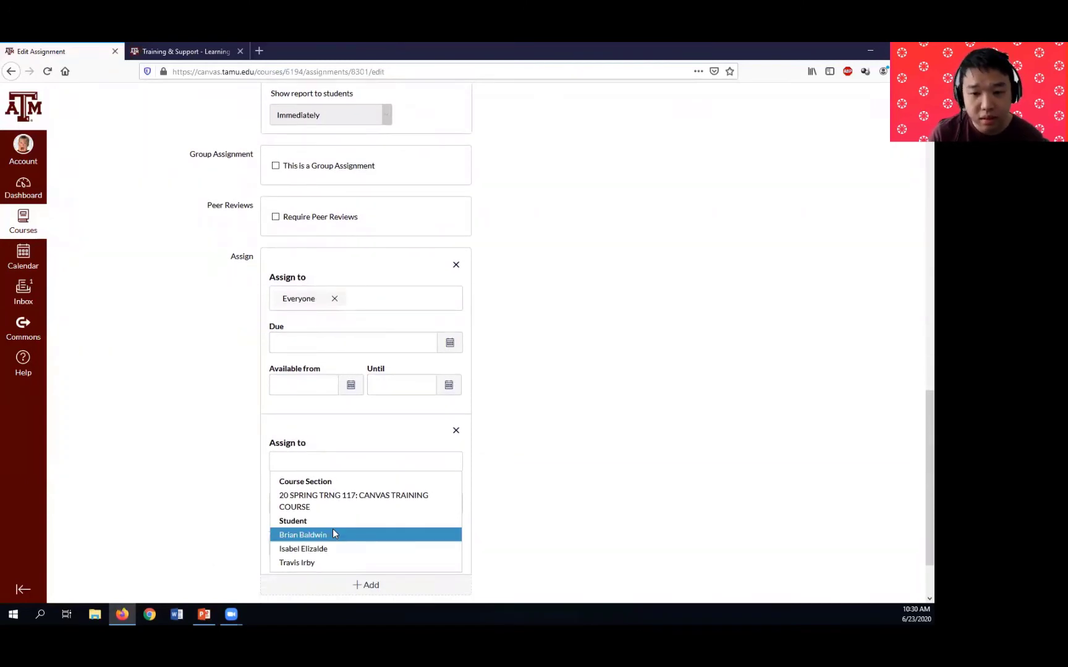
pyautogui.click(518, 478)
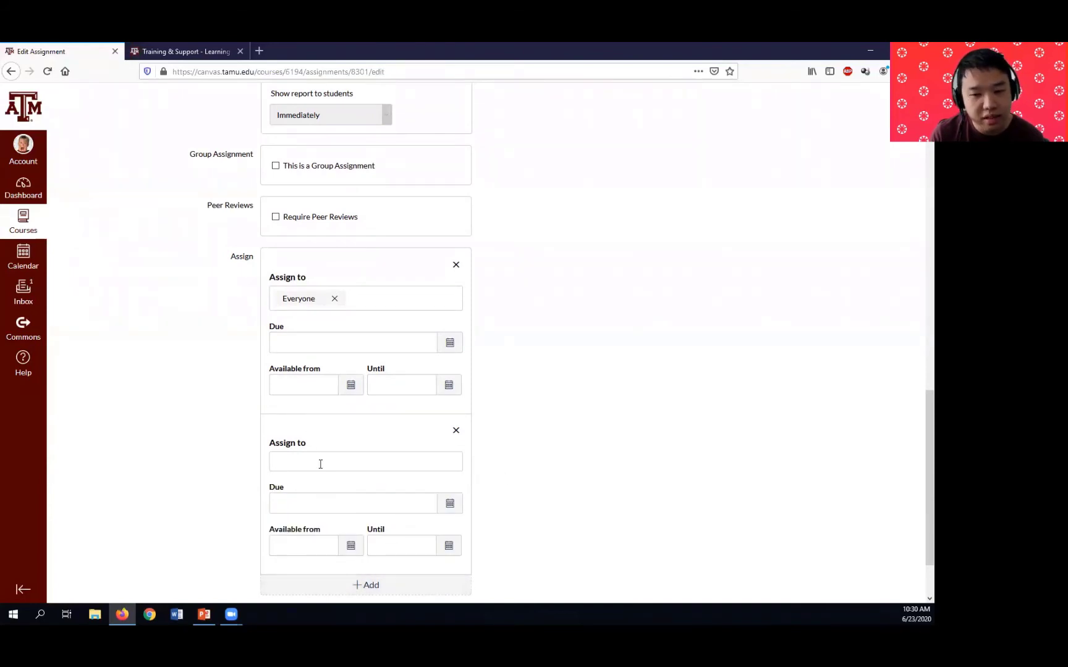
pyautogui.click(320, 464)
pyautogui.click(315, 535)
pyautogui.click(551, 461)
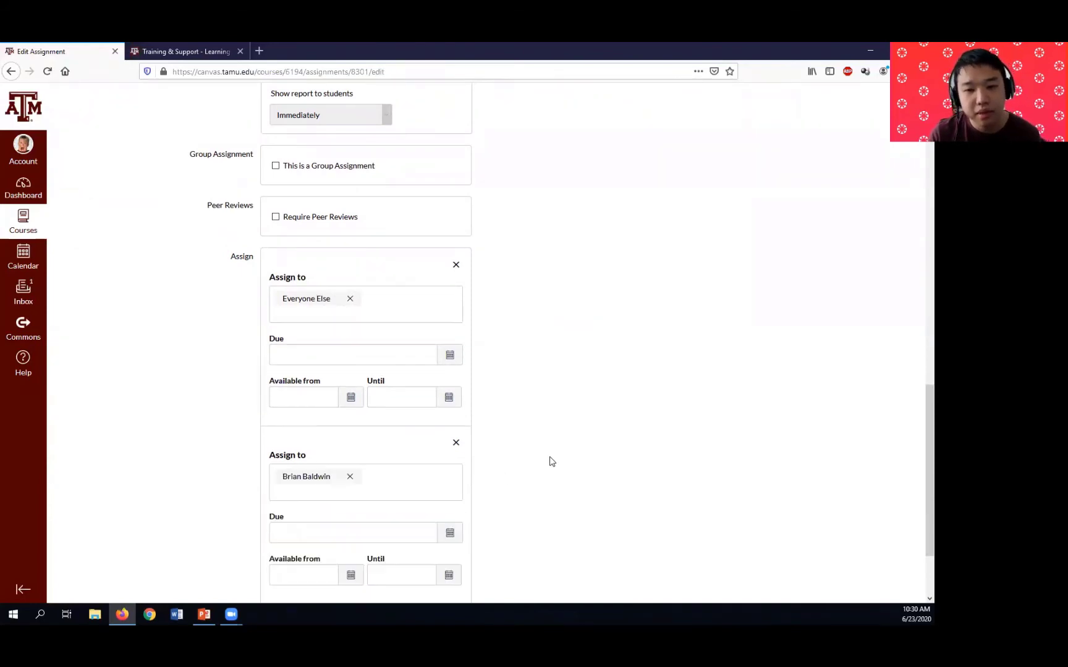
pyautogui.scroll(-3, 551, 461)
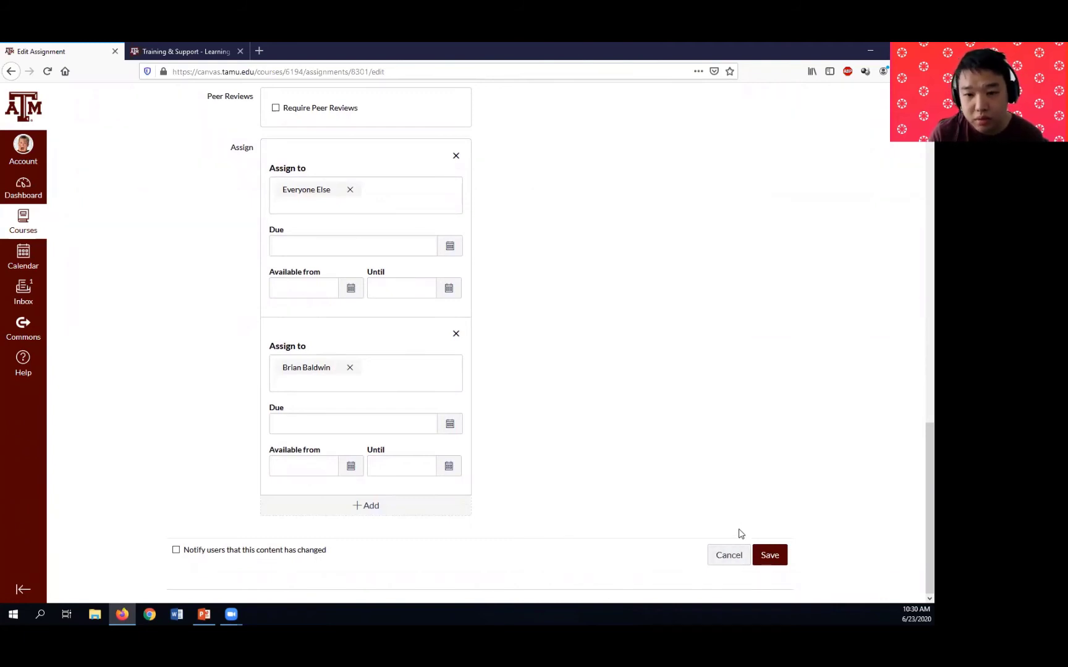
# Discard all edits made to the individual assignment and leave its edit page without saving.
pyautogui.scroll(12, 740, 533)
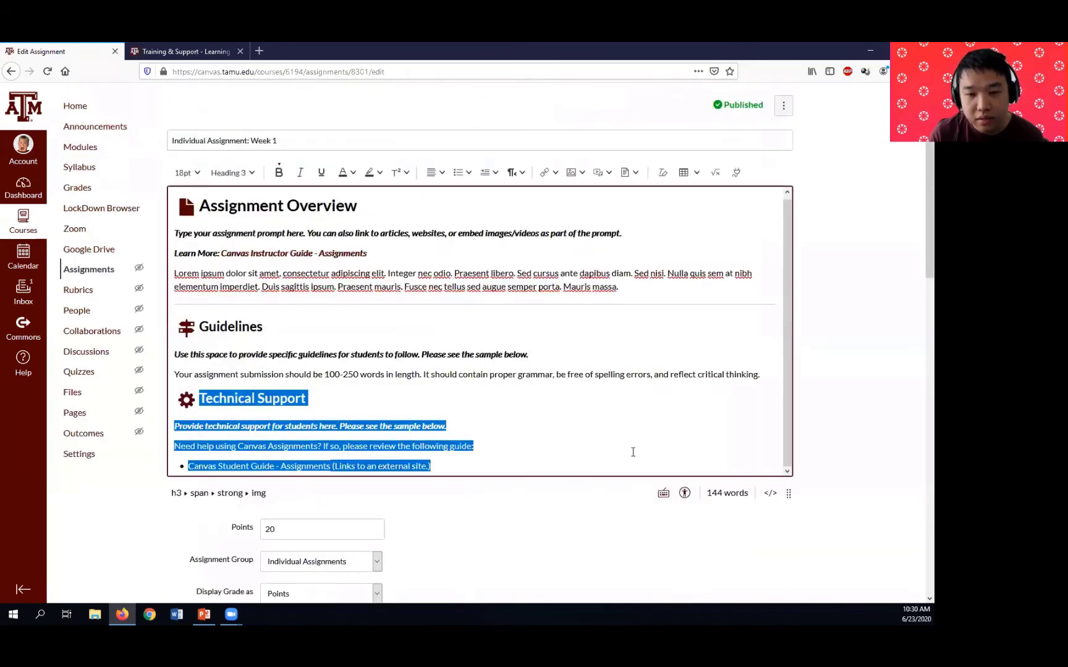
pyautogui.click(635, 459)
pyautogui.scroll(-12, 675, 543)
pyautogui.scroll(-2, 676, 545)
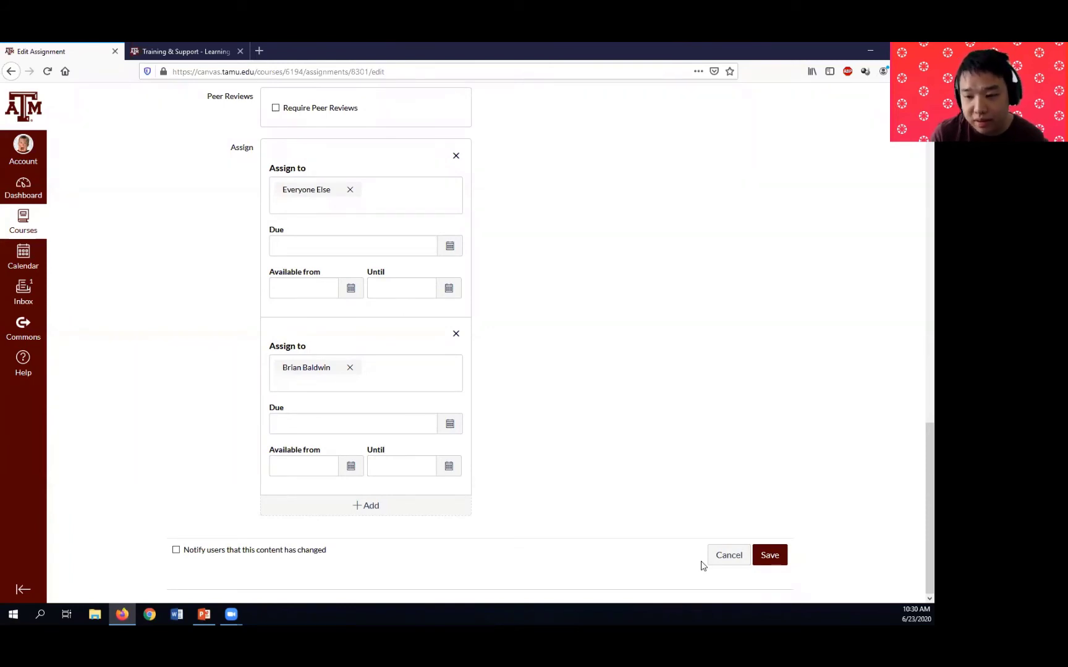
pyautogui.click(733, 555)
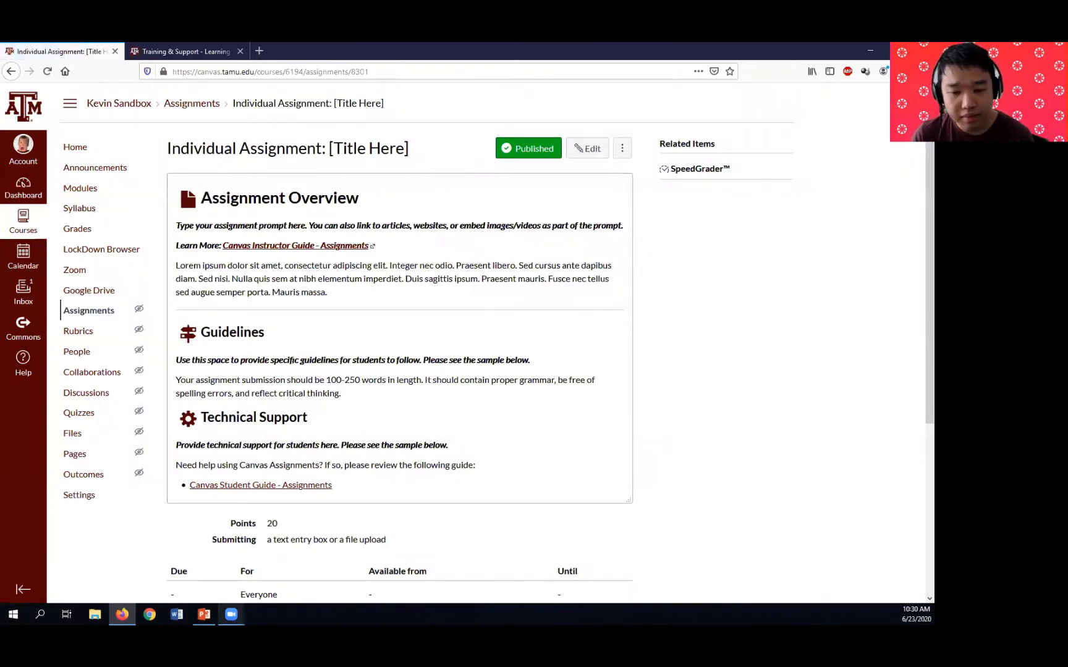
# Switch to the PowerPoint slide show and advance from the Create Assignment slide to the assignment activity slide.
pyautogui.moveTo(227, 613)
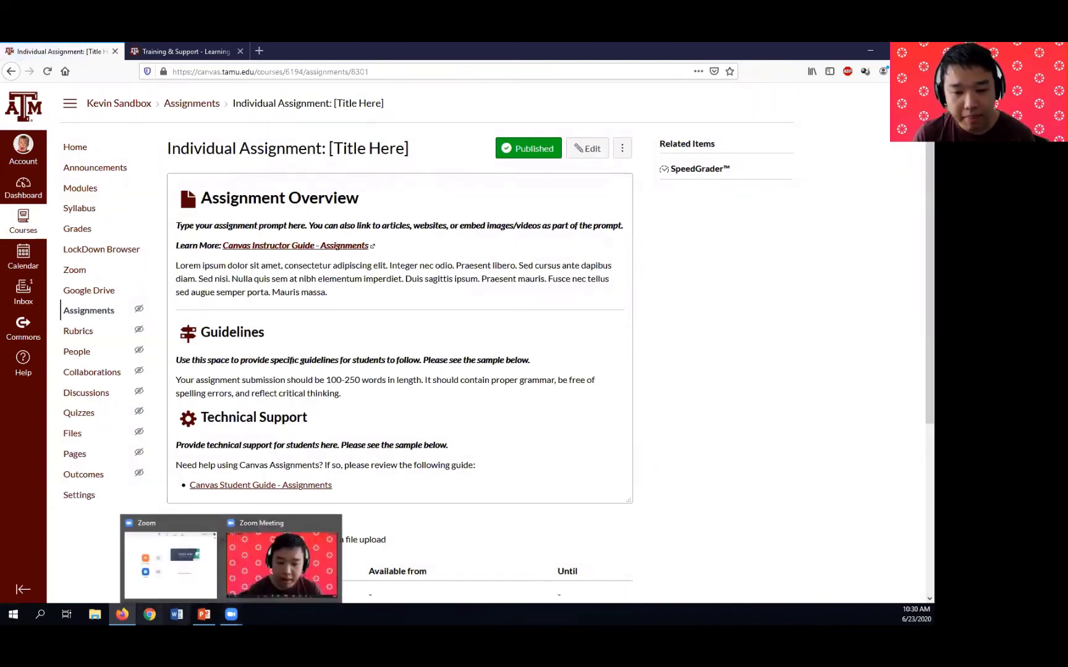
pyautogui.click(204, 614)
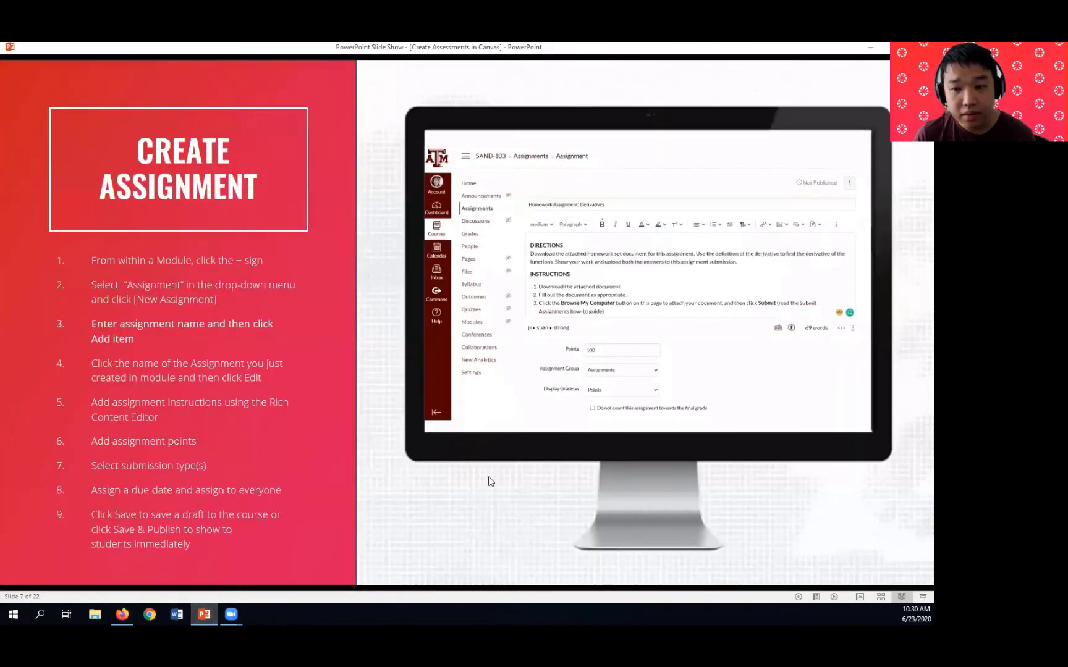
pyautogui.press('Right')
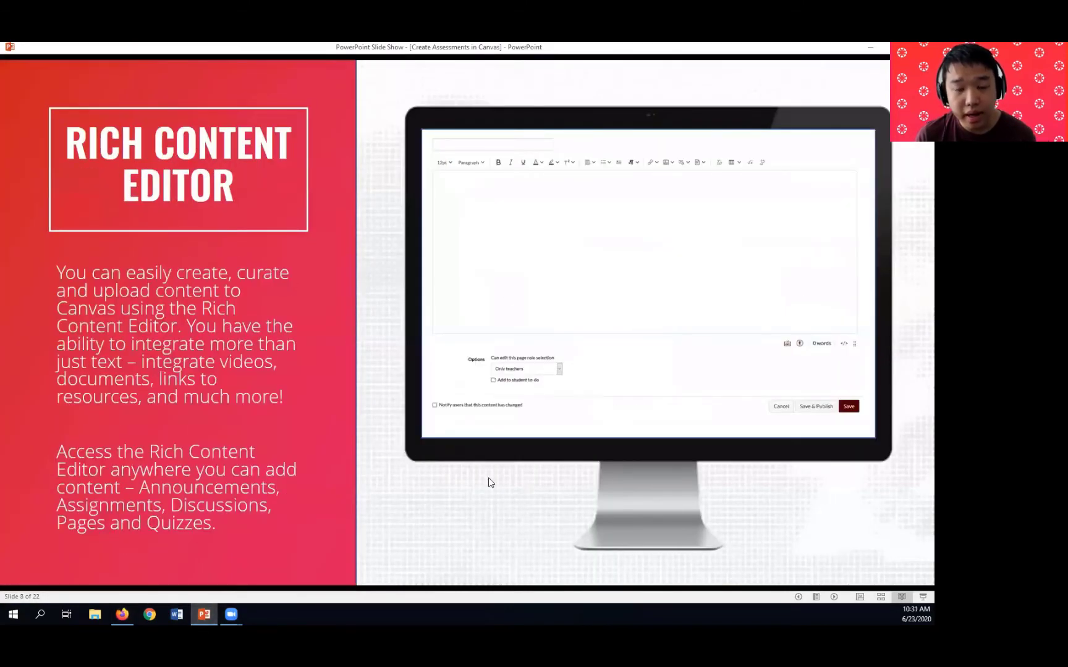
pyautogui.press('Right')
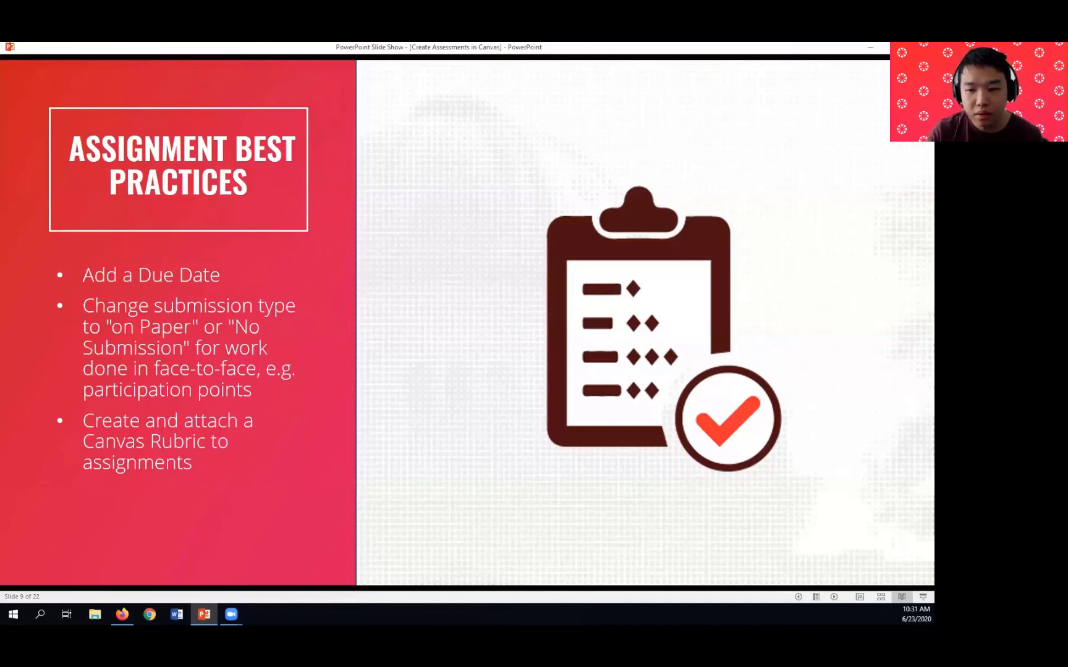
pyautogui.click(620, 480)
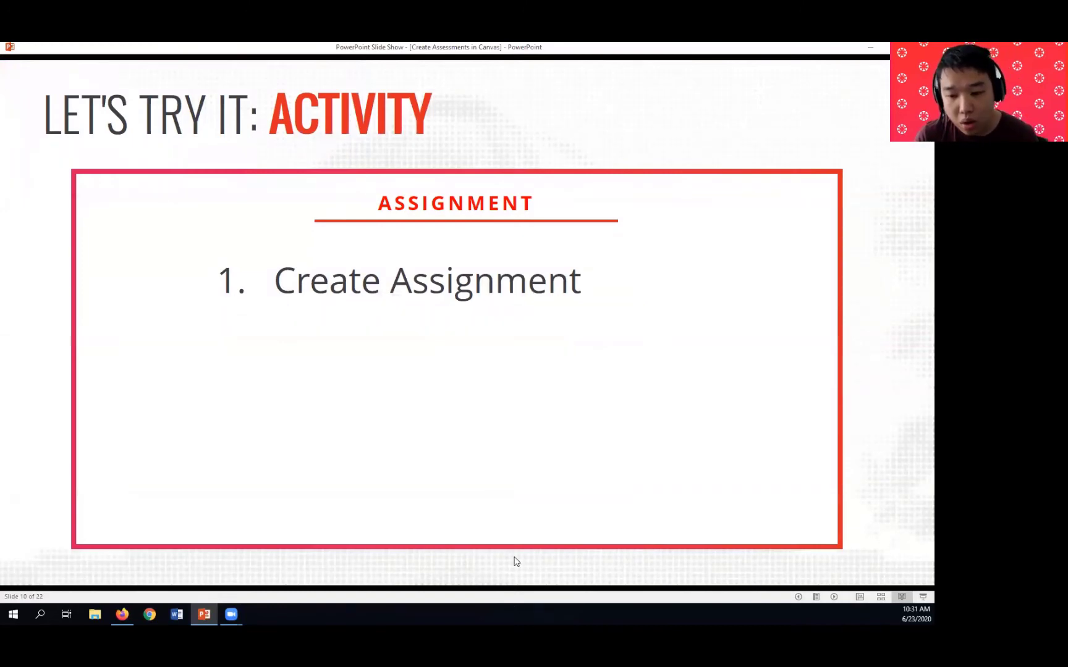
# Pause and resume the recording in the Zoom meeting, and return to the PowerPoint slide show to advance to the Create Discussion slide.
pyautogui.moveTo(231, 614)
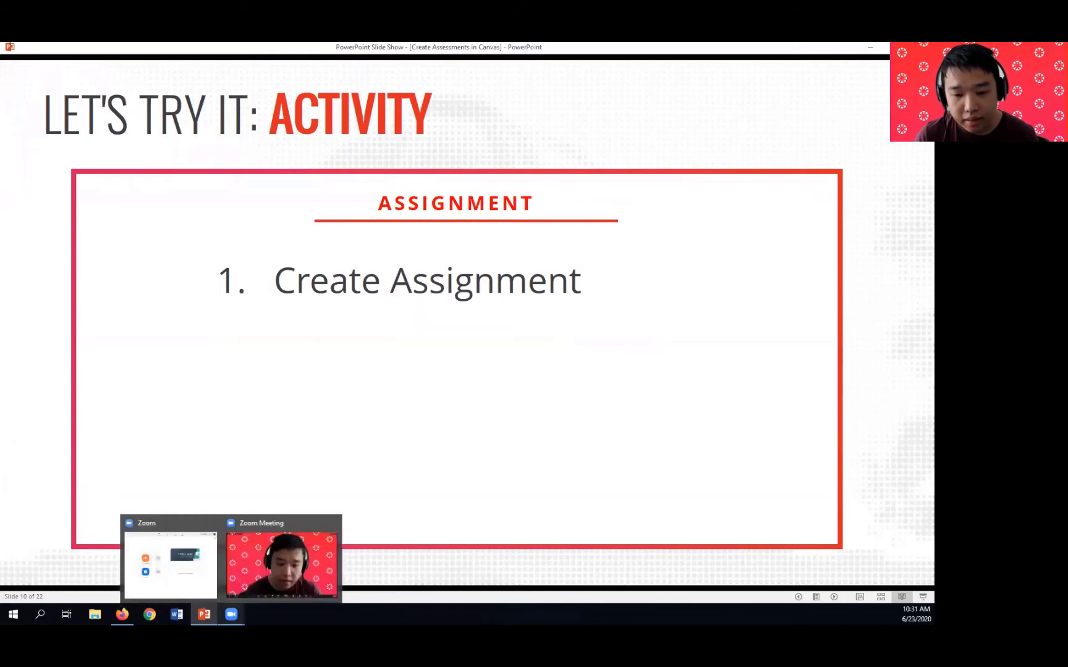
pyautogui.click(251, 584)
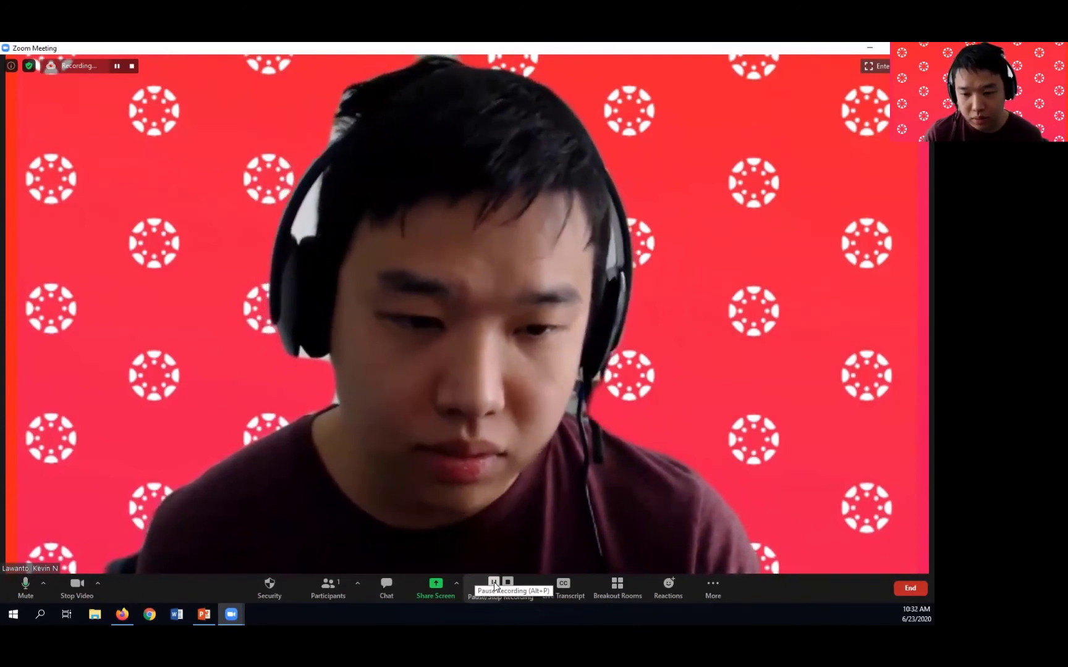
pyautogui.click(494, 583)
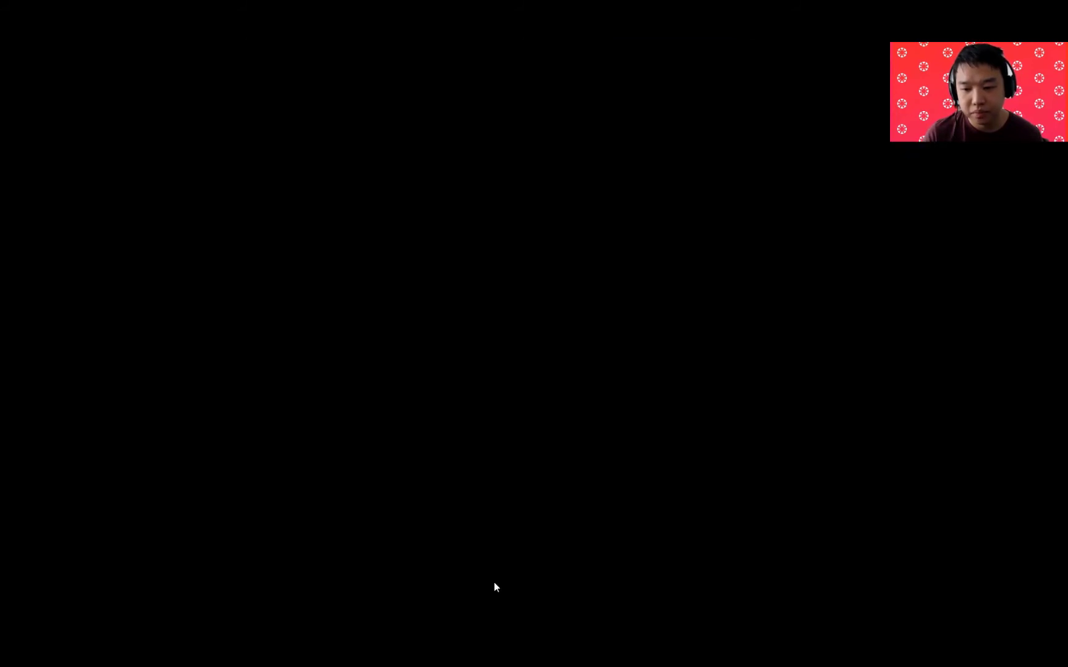
pyautogui.click(494, 583)
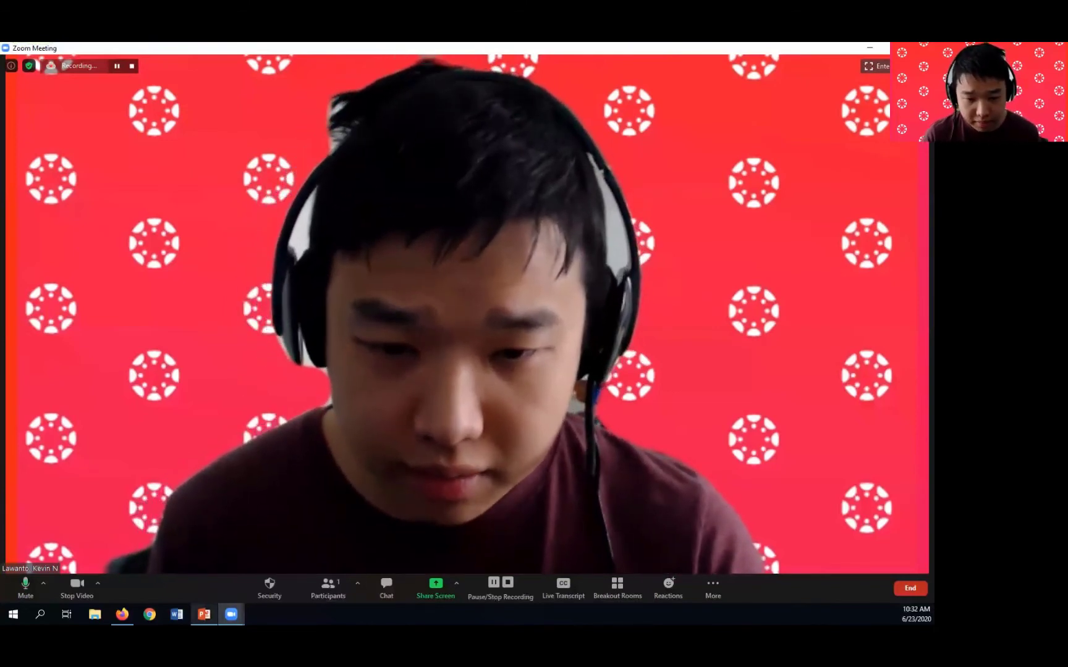
pyautogui.click(204, 614)
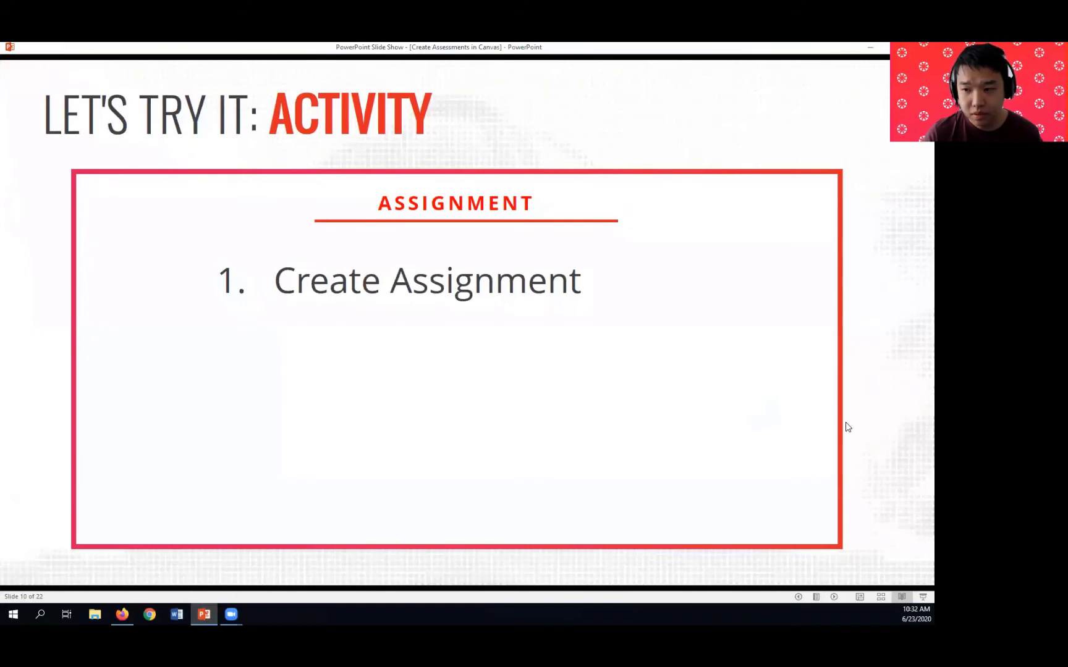
pyautogui.press('Right')
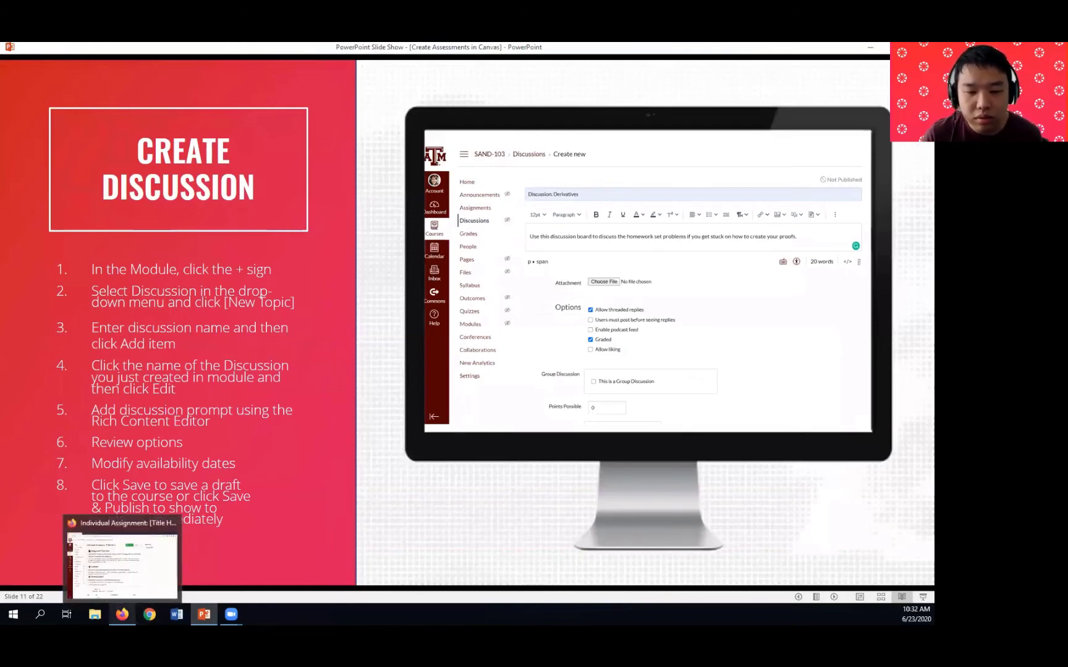
# Switch to Canvas in Firefox and open the Group Discussion from the Week 1: Intro to Algebra module for editing.
pyautogui.click(122, 614)
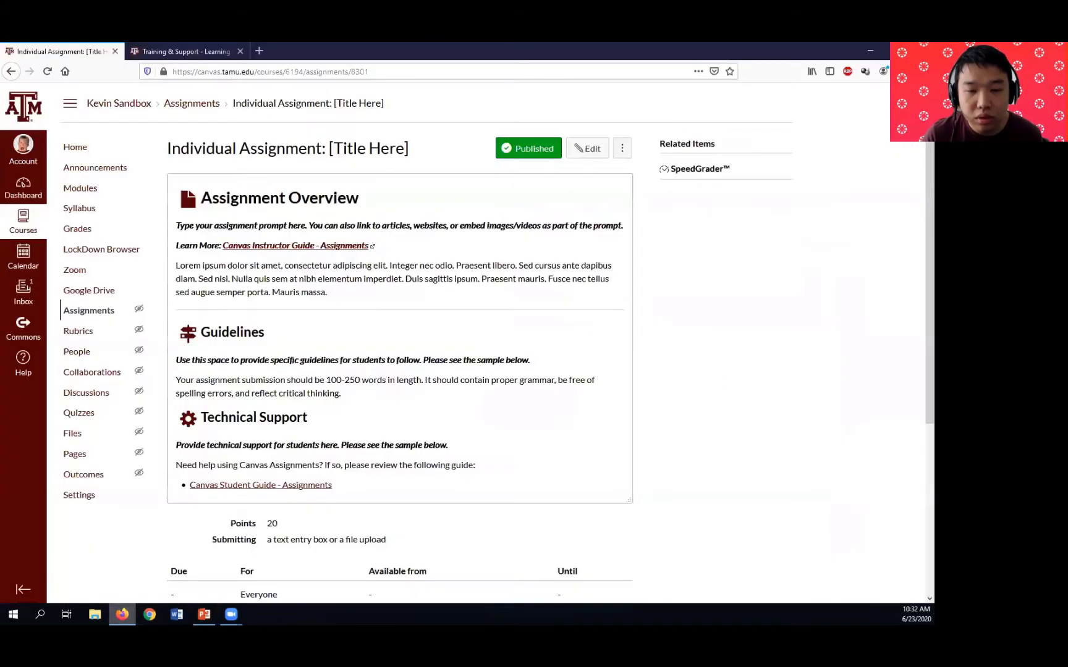
pyautogui.click(88, 199)
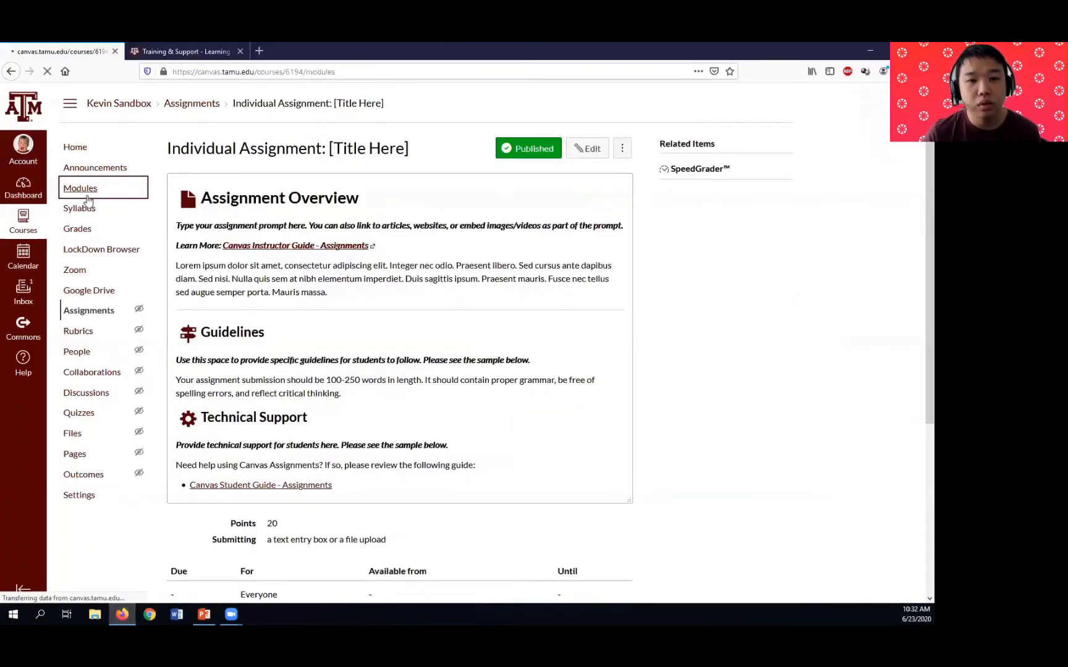
pyautogui.scroll(-2, 87, 202)
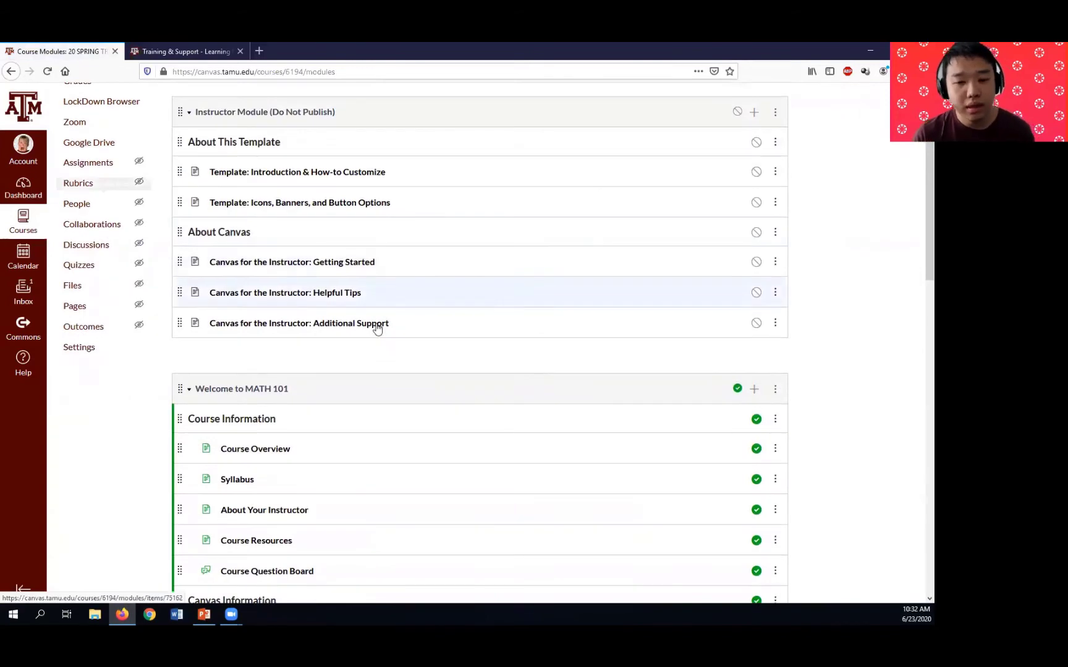
pyautogui.scroll(-4, 373, 328)
pyautogui.scroll(-2, 377, 329)
pyautogui.scroll(2, 377, 328)
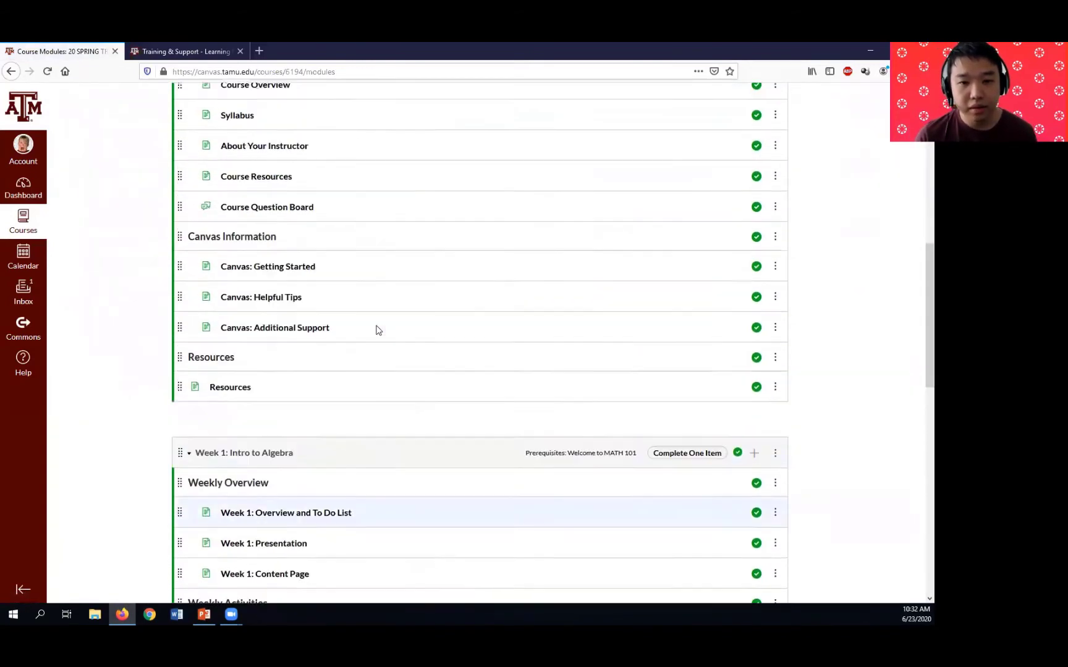
pyautogui.scroll(-6, 377, 329)
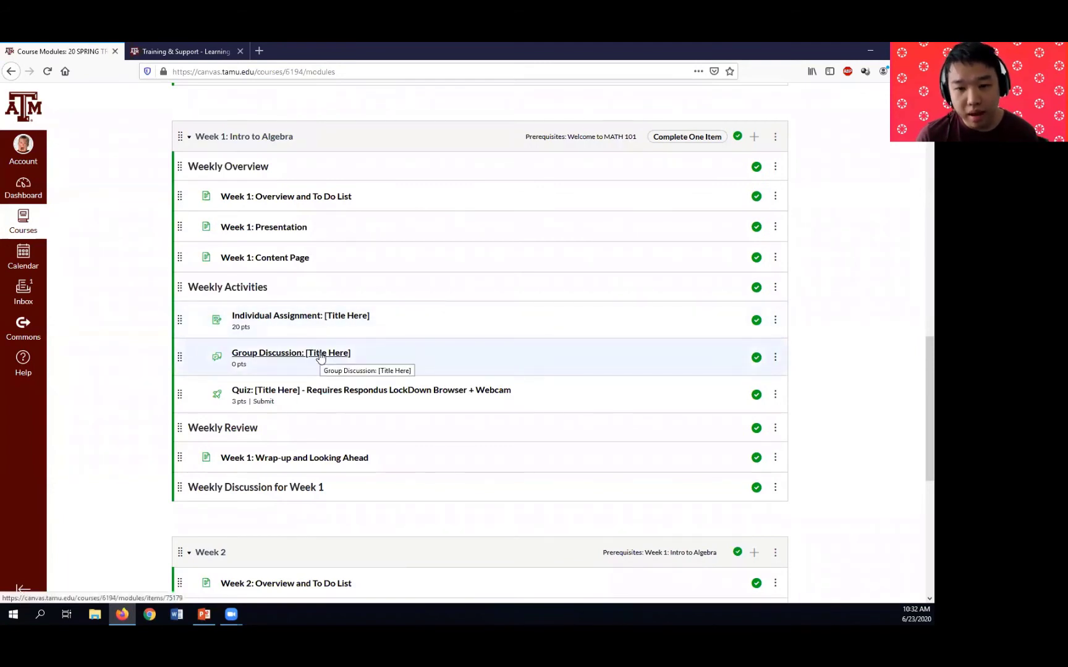
pyautogui.click(282, 357)
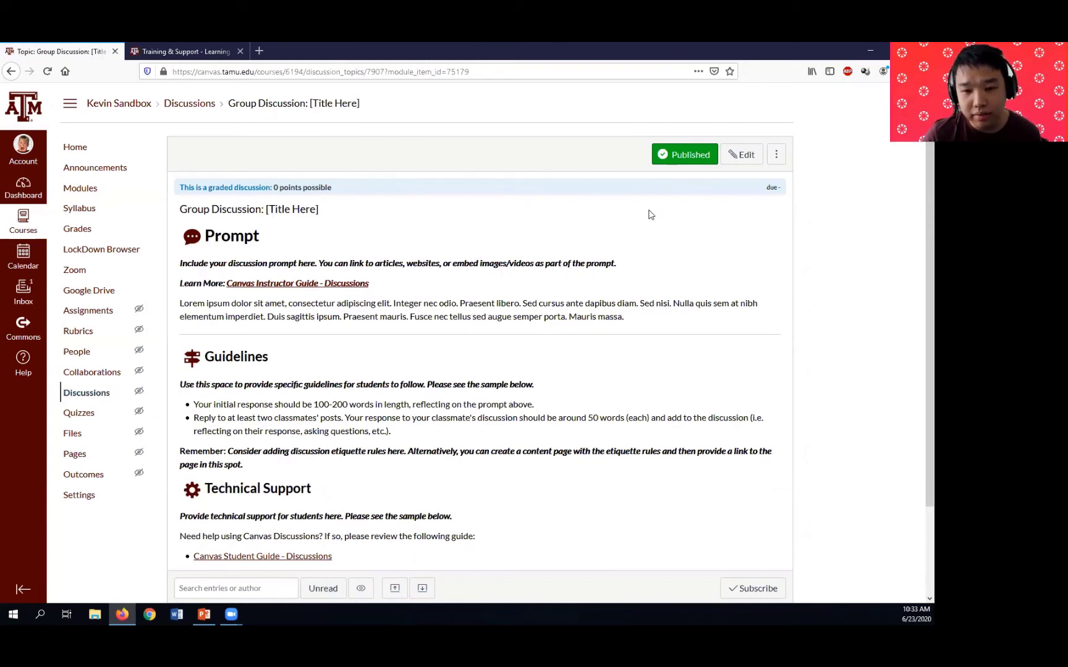
pyautogui.click(738, 155)
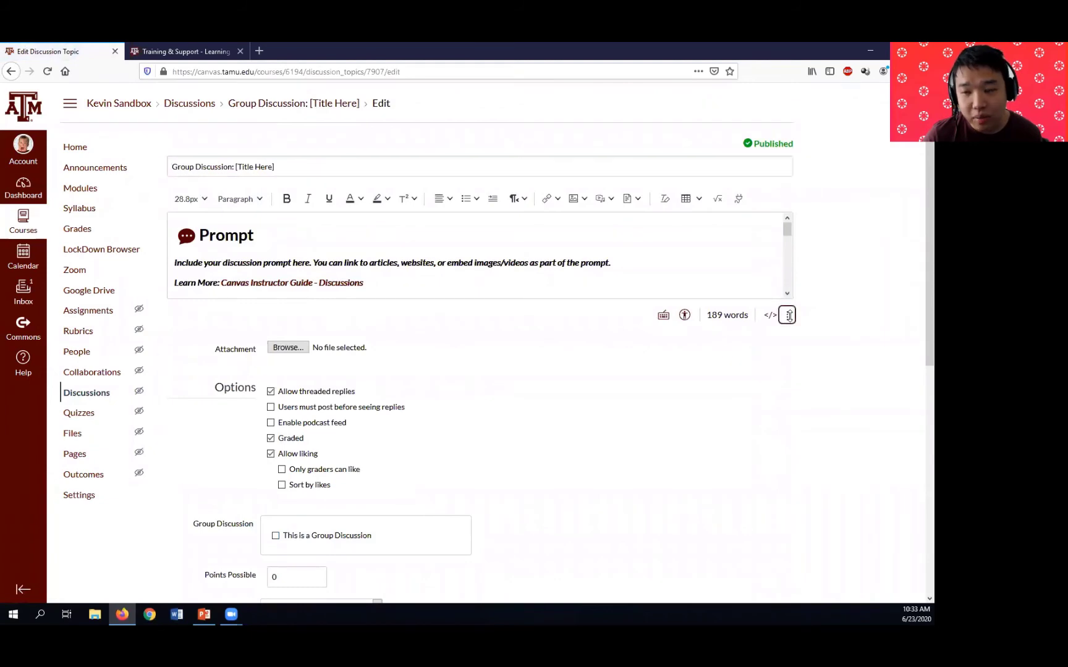
# Enlarge the discussion's content editor and examine its title, prompt, guidelines and Technical Support section.
pyautogui.moveTo(788, 315); pyautogui.dragTo(808, 571)
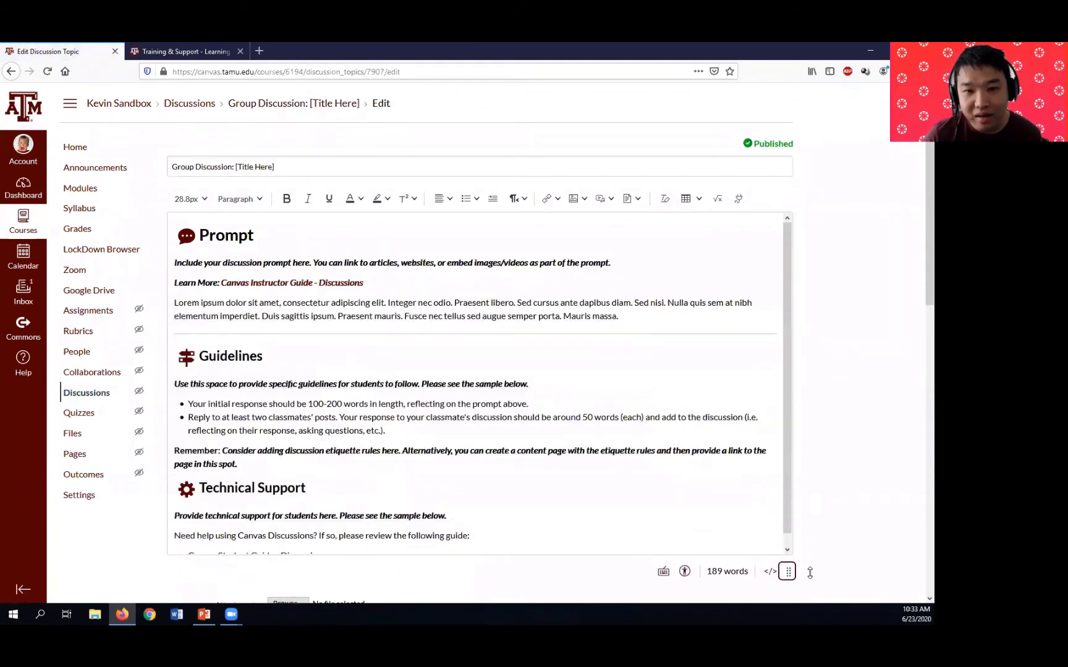
pyautogui.moveTo(274, 166); pyautogui.dragTo(265, 167)
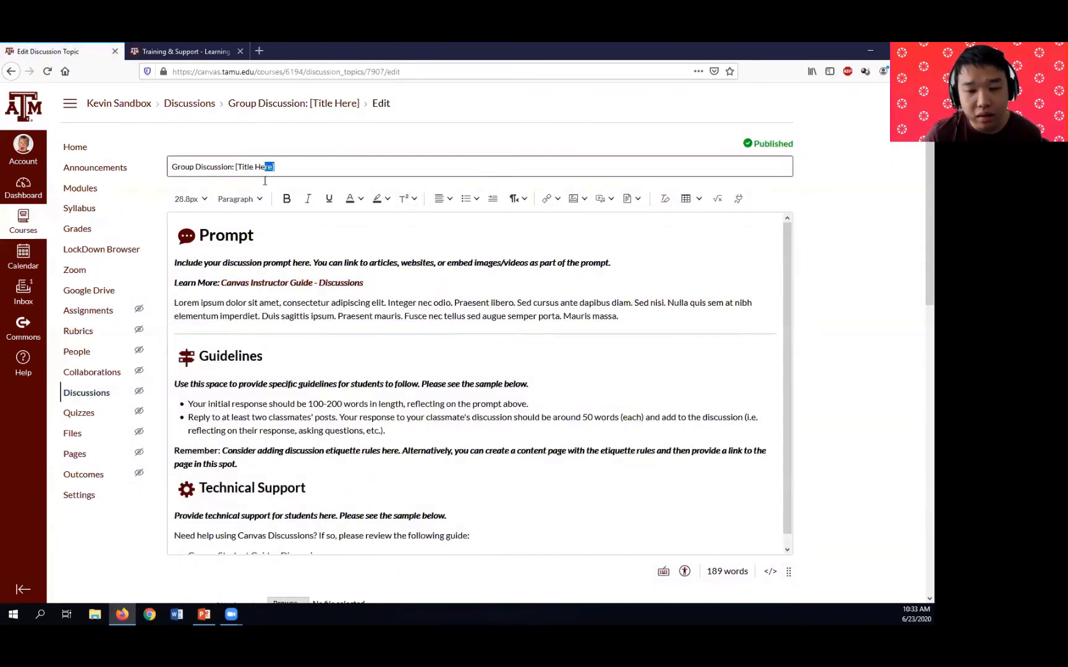
pyautogui.scroll(-1, 297, 395)
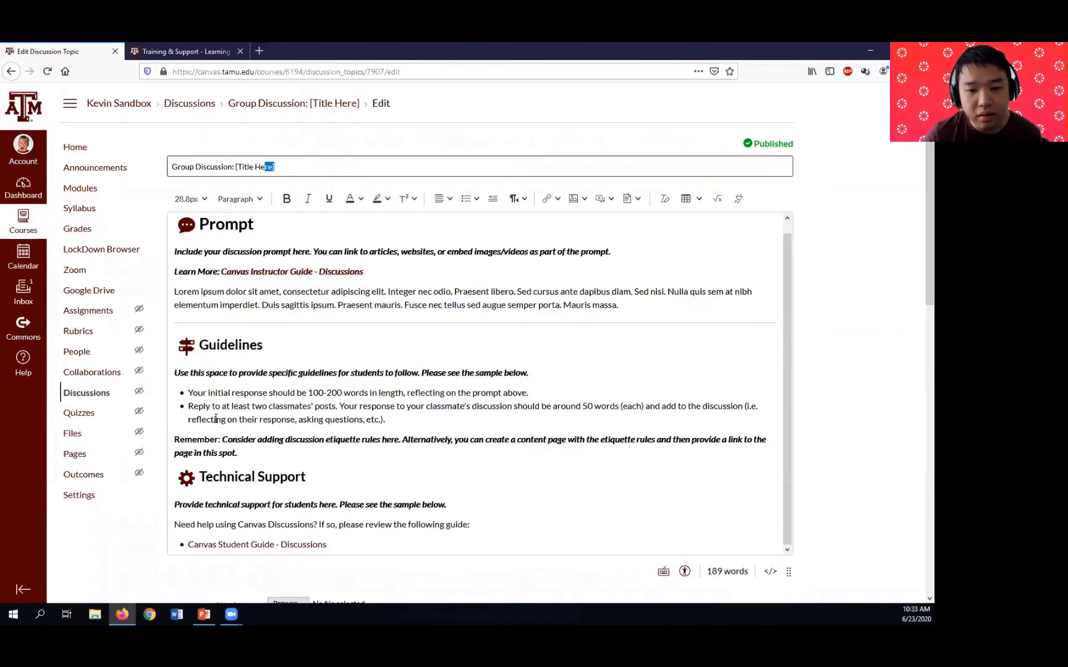
pyautogui.scroll(-1, 204, 402)
pyautogui.scroll(-1, 215, 418)
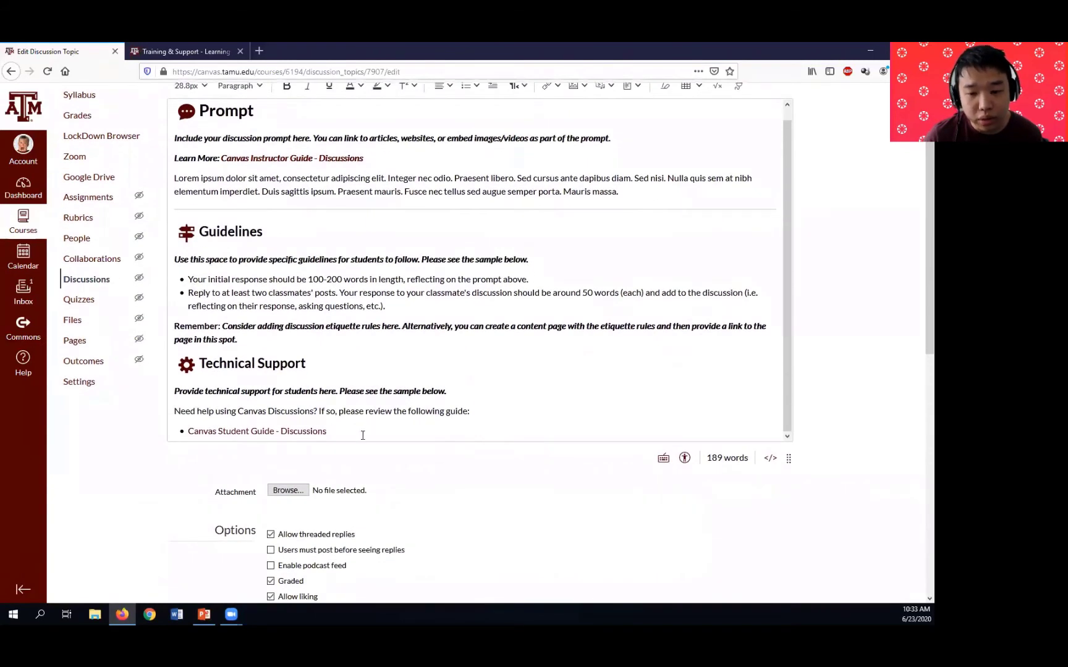
pyautogui.moveTo(351, 434); pyautogui.dragTo(205, 370)
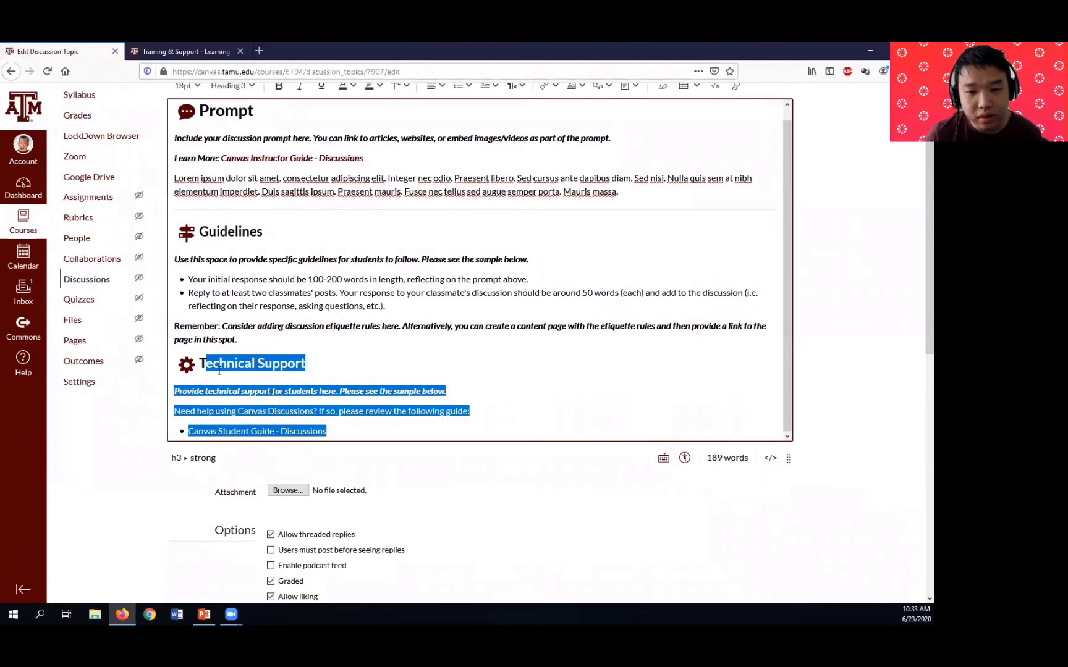
pyautogui.click(448, 376)
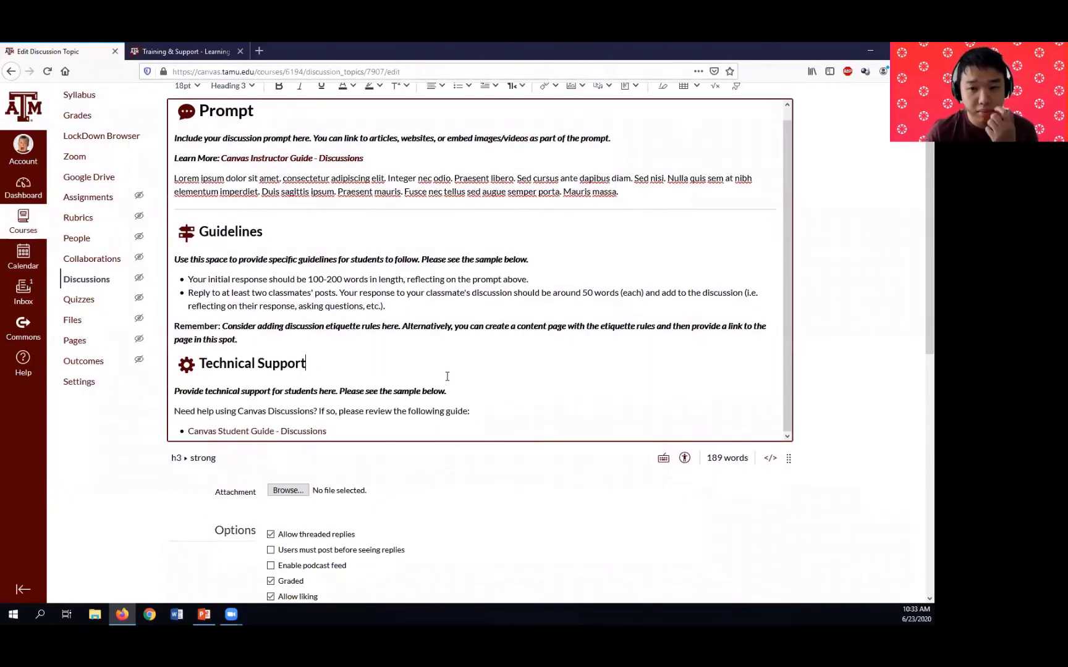
# Require users to post before seeing replies in the group discussion's options.
pyautogui.scroll(-3, 445, 371)
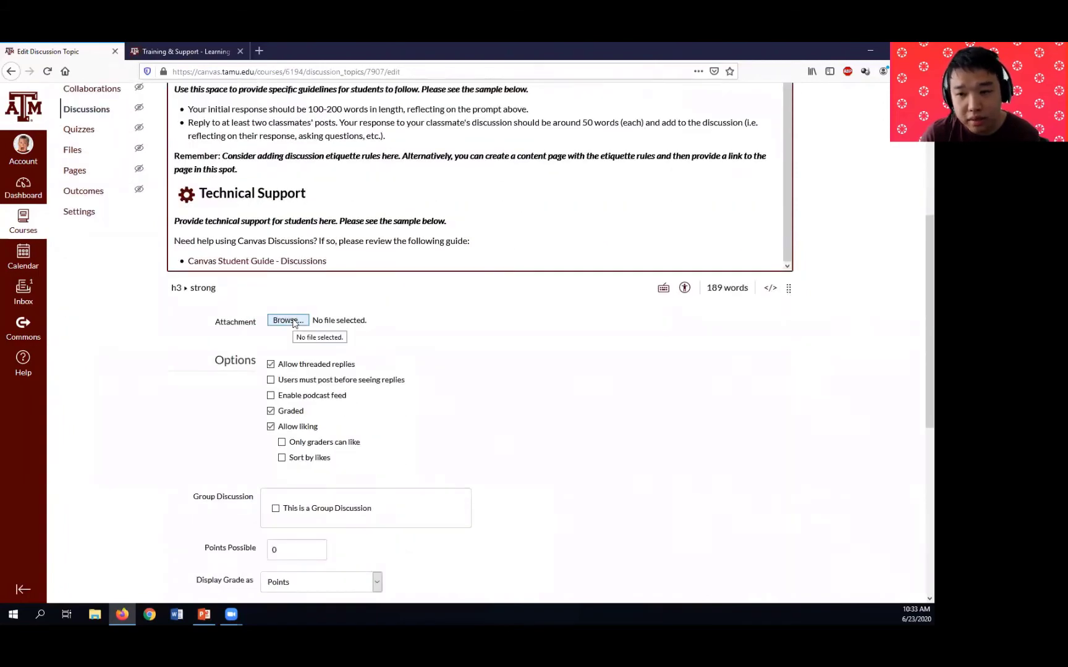
pyautogui.scroll(4, 534, 369)
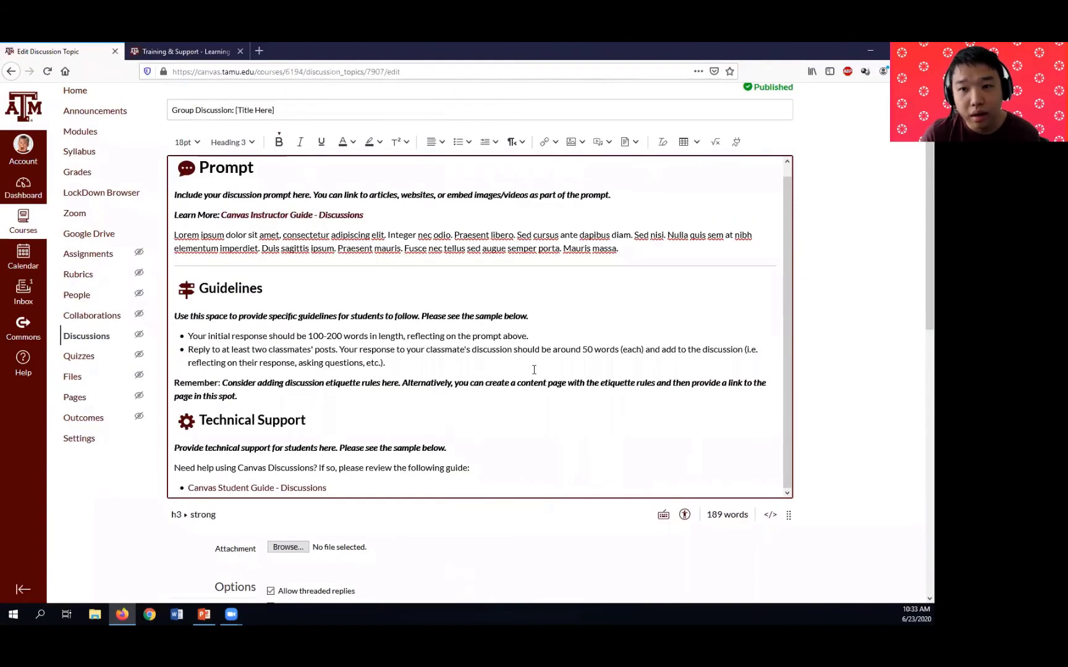
pyautogui.scroll(-5, 533, 369)
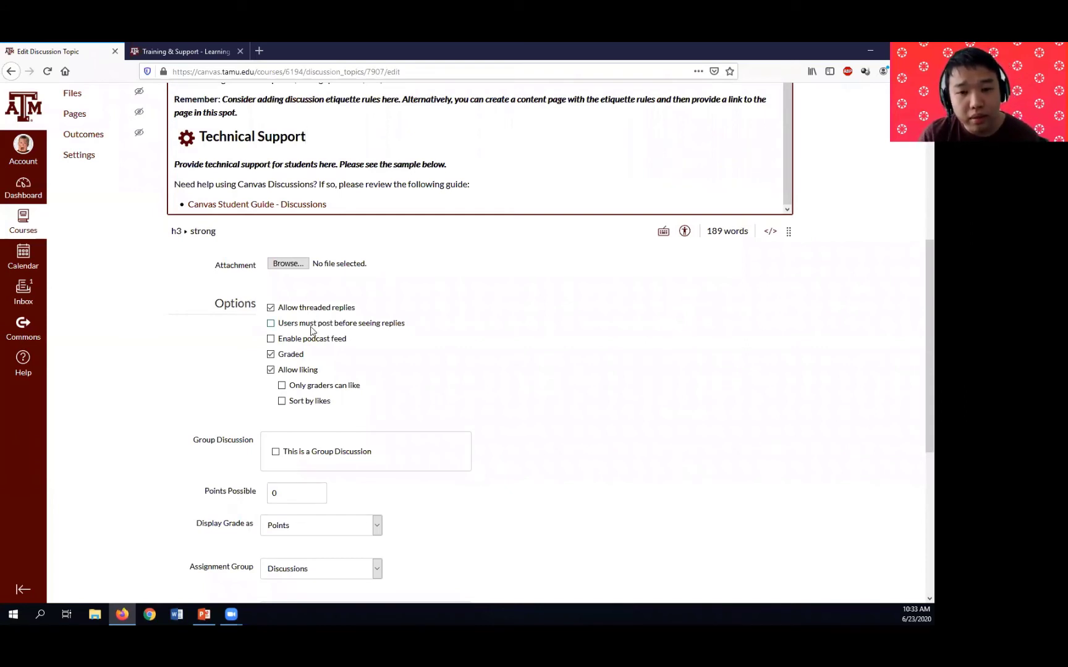
pyautogui.click(311, 328)
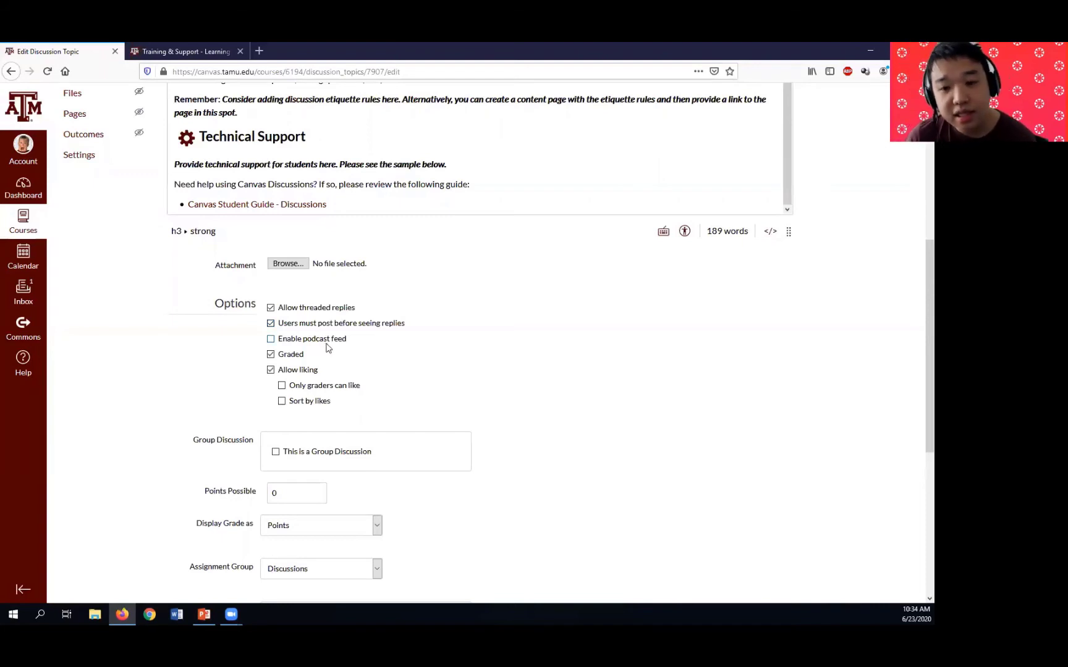
pyautogui.click(292, 355)
pyautogui.click(295, 414)
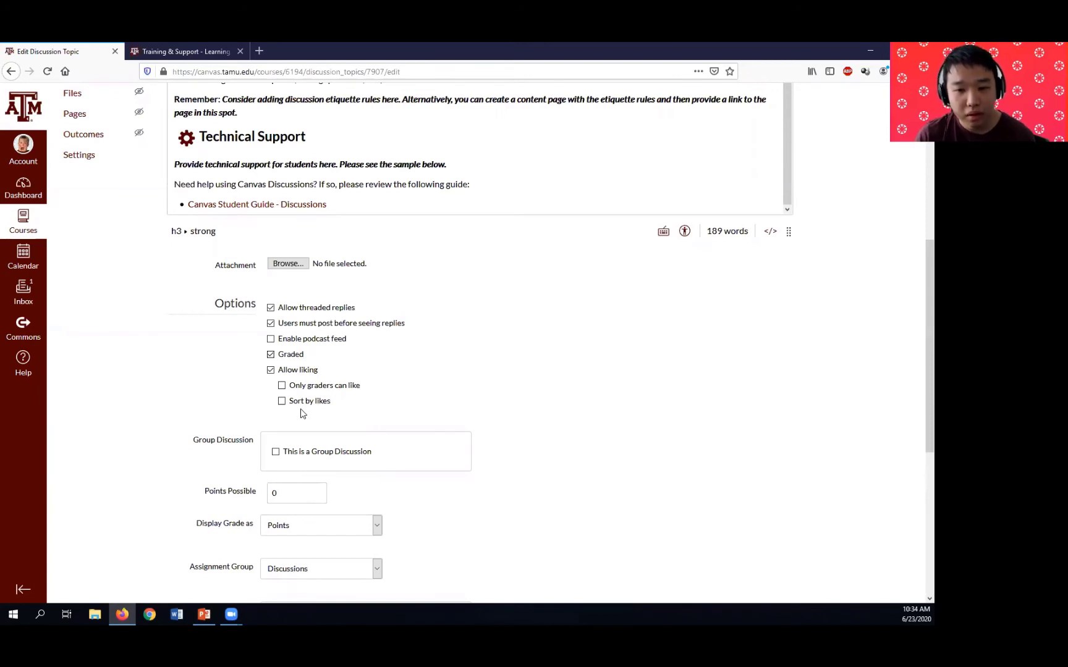
# Set the points possible for the group discussion to 10.
pyautogui.scroll(-2, 302, 413)
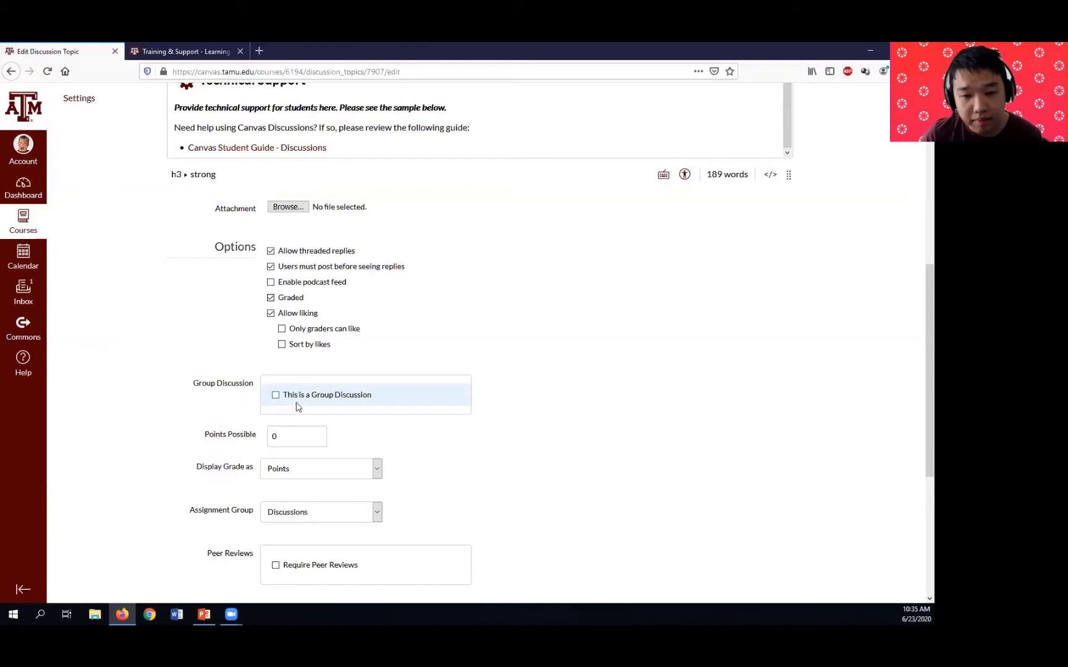
pyautogui.click(286, 435)
pyautogui.click(260, 435)
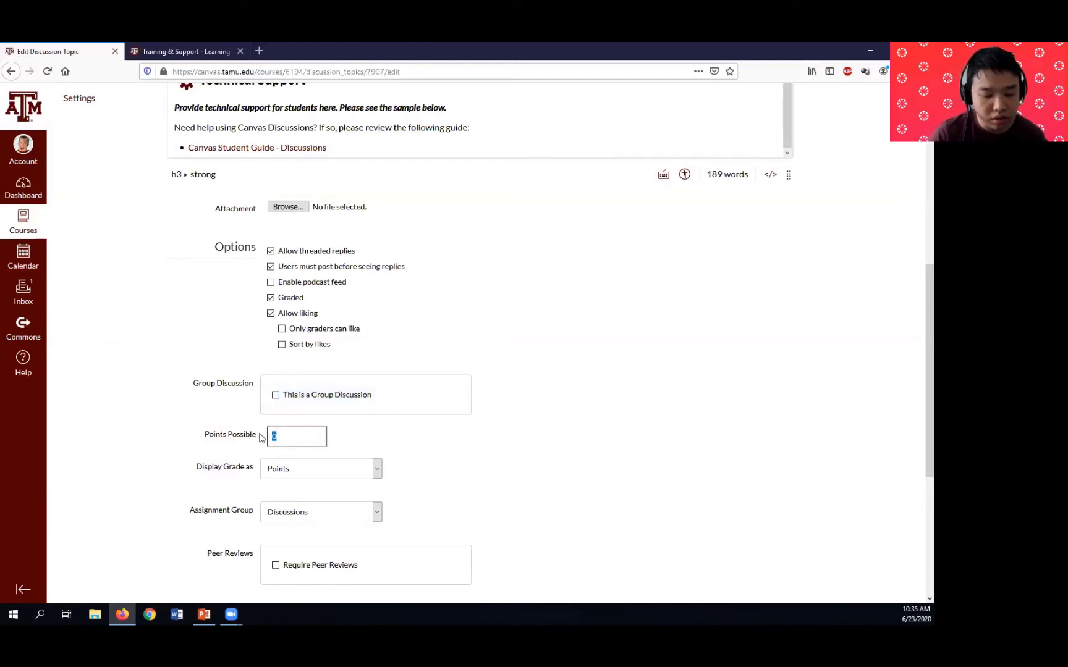
pyautogui.write('10')
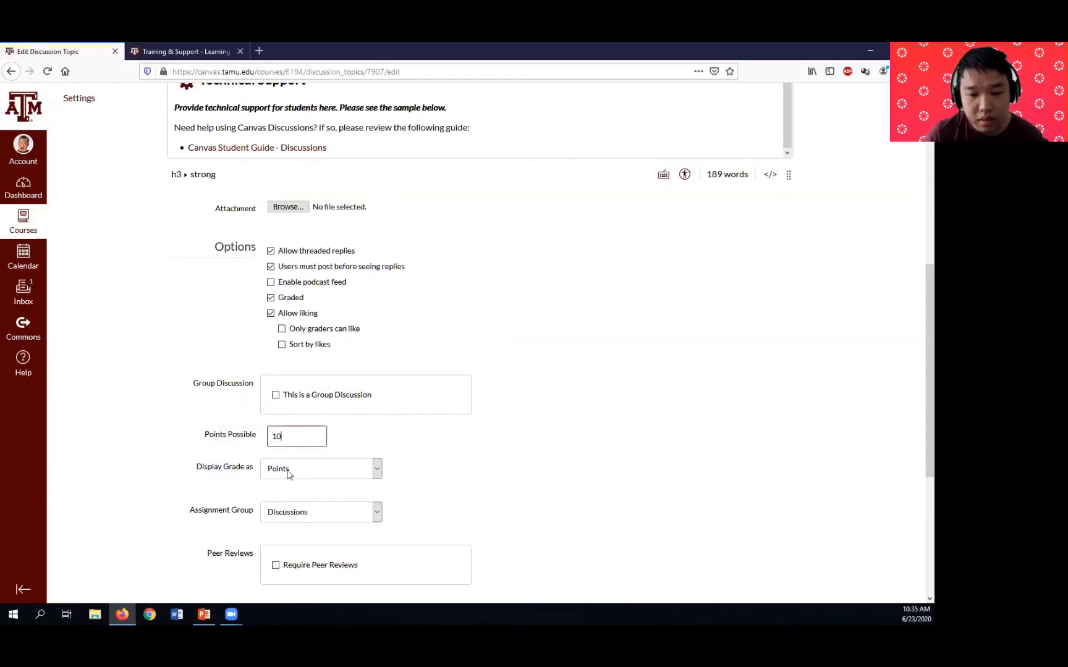
# Review the discussion's grade display, assignment group and peer review options, keeping Points, the Discussions group and no required peer reviews.
pyautogui.click(288, 471)
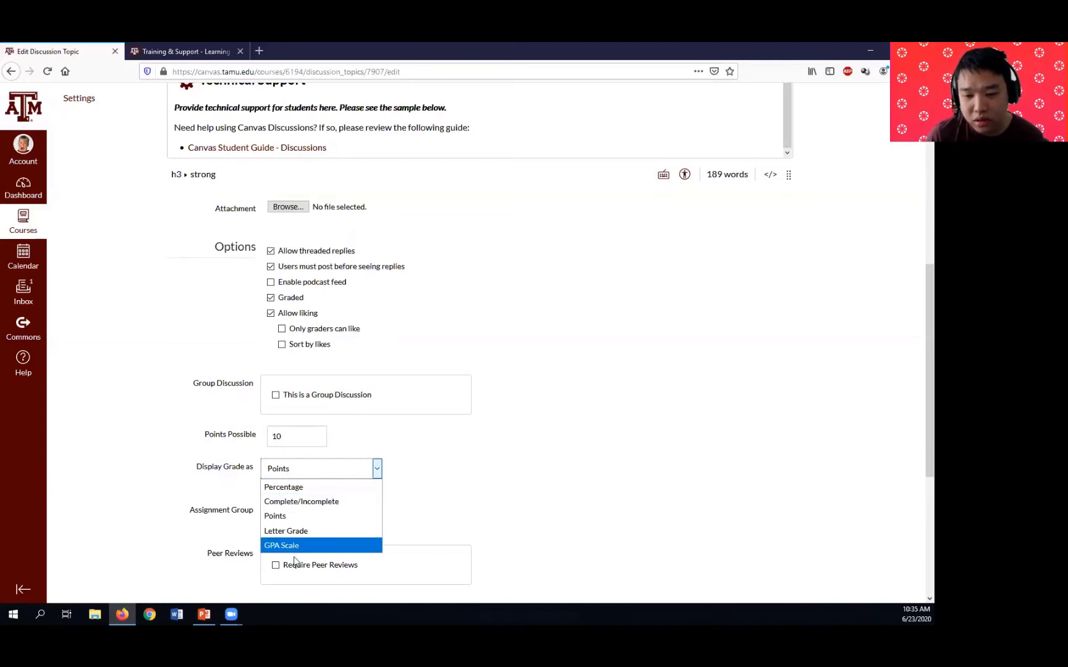
pyautogui.click(297, 516)
pyautogui.scroll(-3, 300, 559)
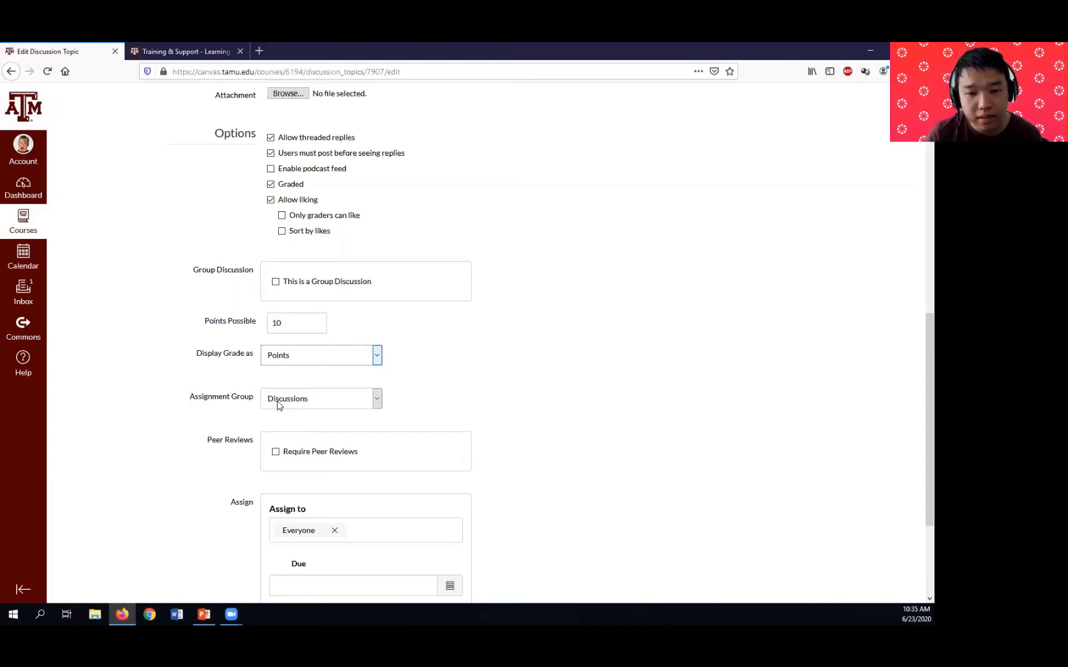
pyautogui.click(278, 404)
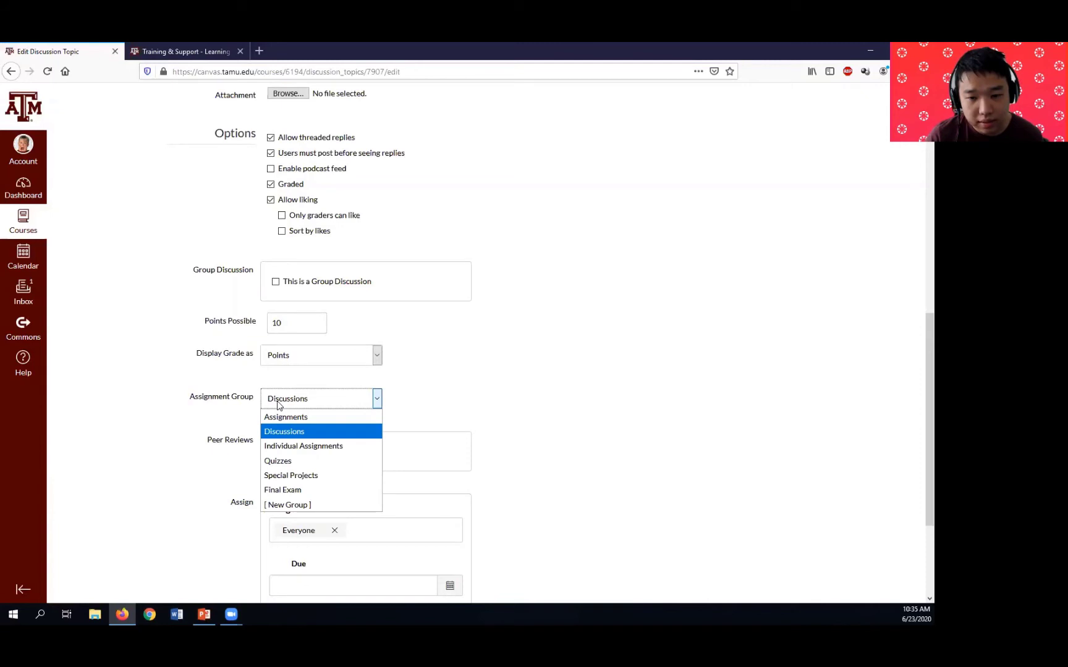
pyautogui.click(501, 433)
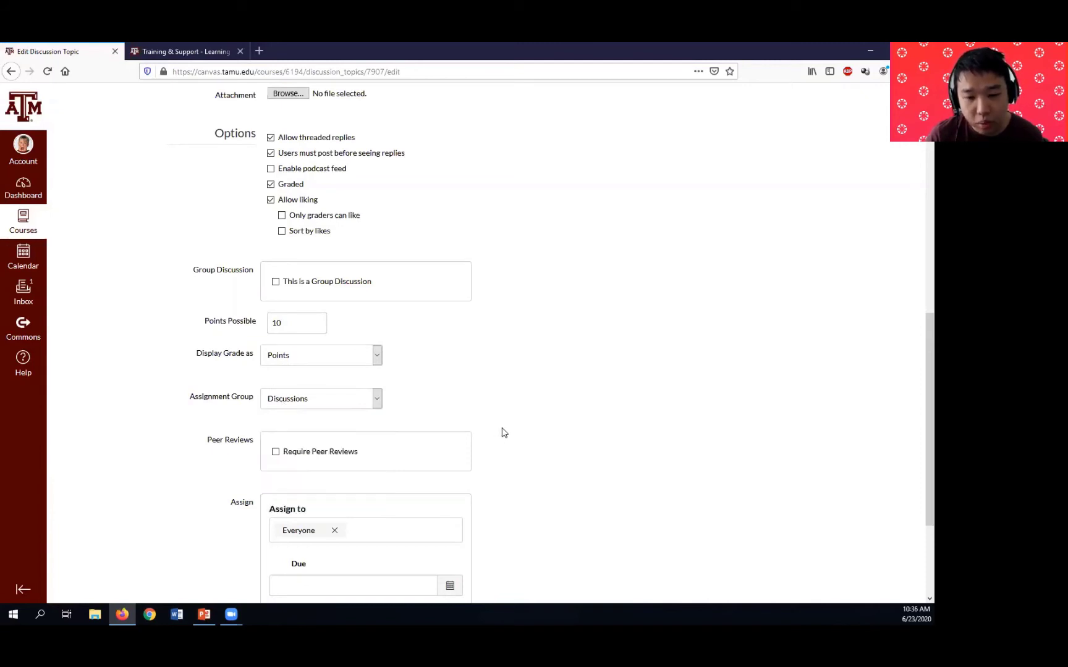
pyautogui.click(344, 456)
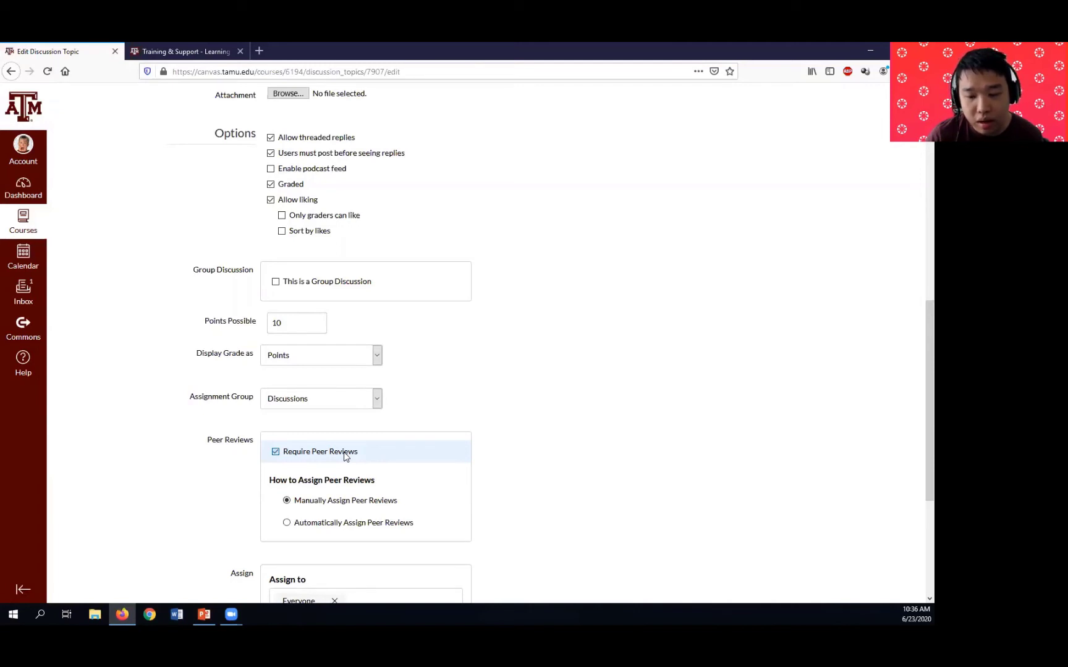
pyautogui.click(345, 456)
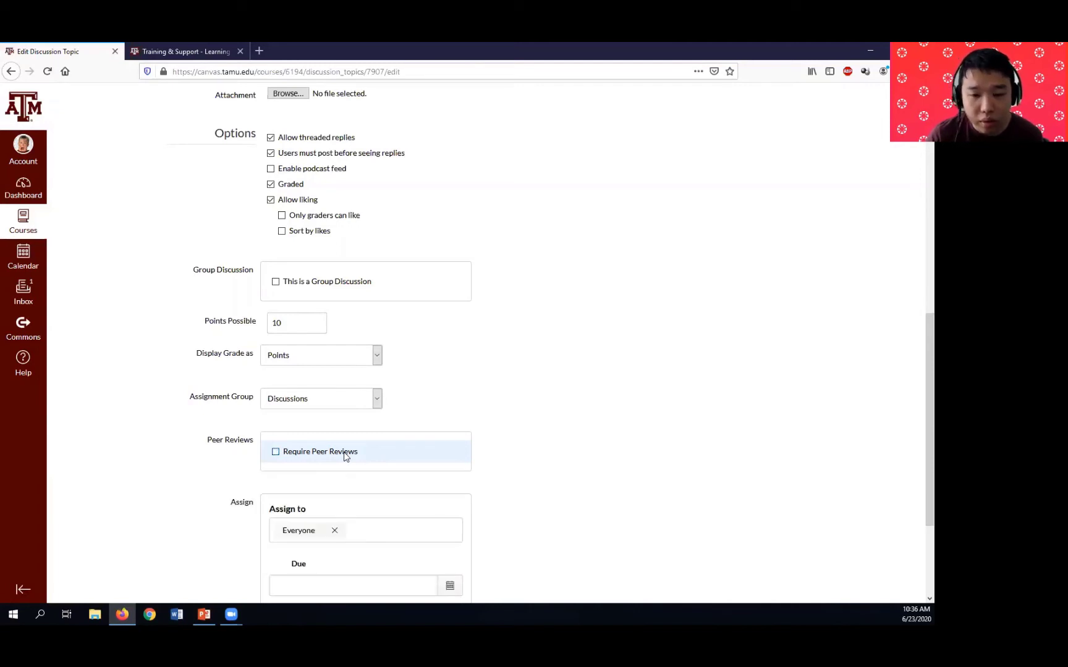
# Check the remaining settings of the group discussion, including its assignment and due dates, and save it.
pyautogui.scroll(-3, 345, 456)
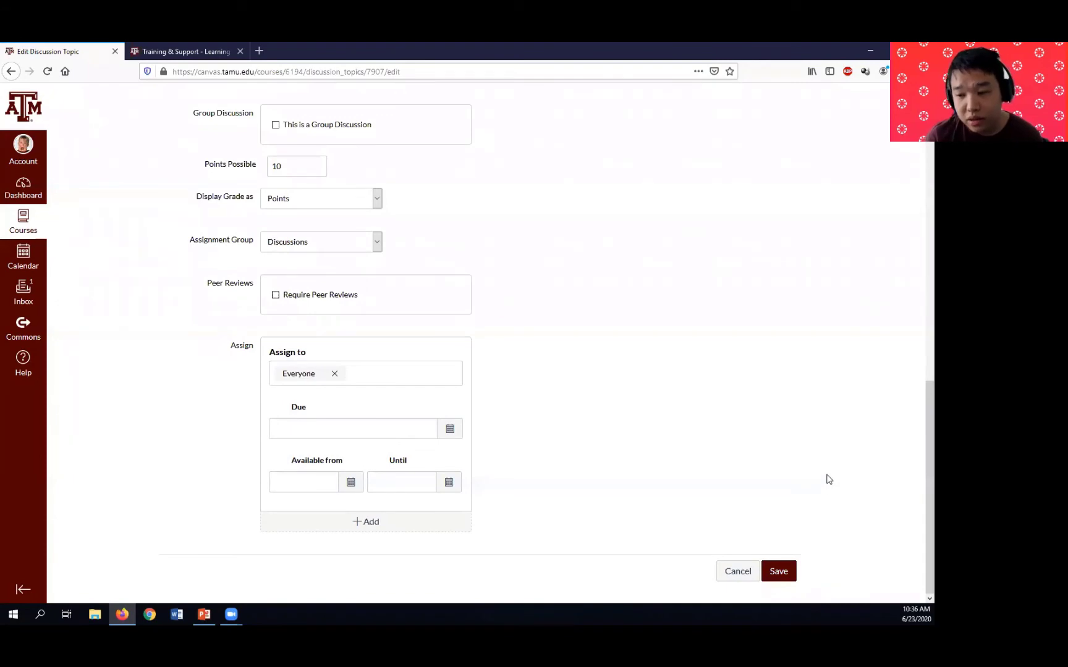
pyautogui.scroll(7, 568, 386)
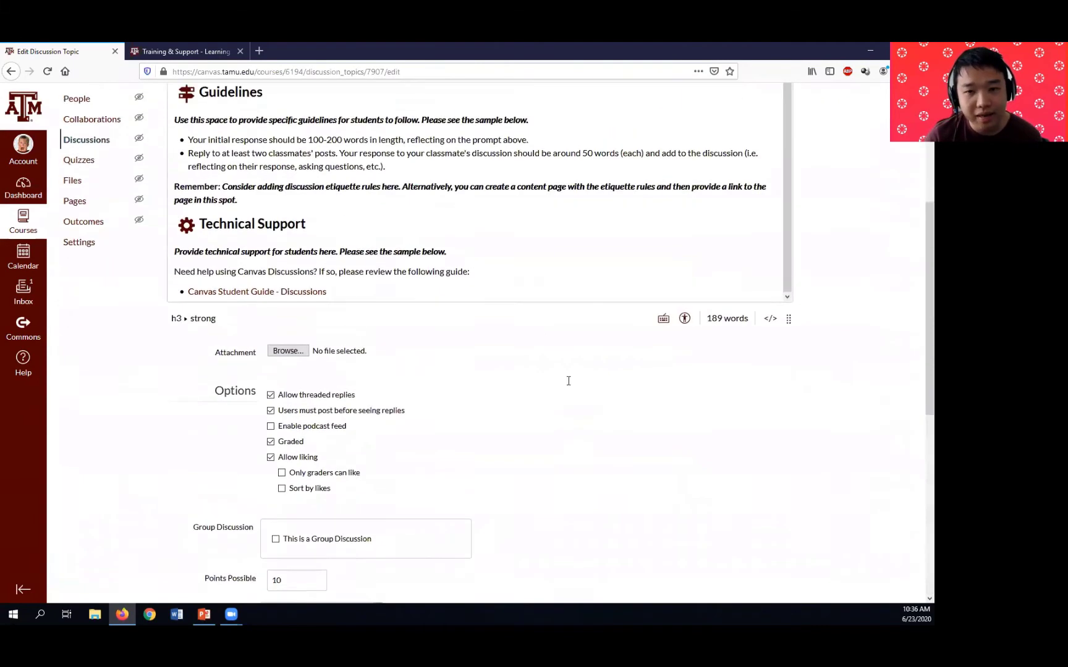
pyautogui.scroll(5, 568, 381)
pyautogui.scroll(-15, 615, 451)
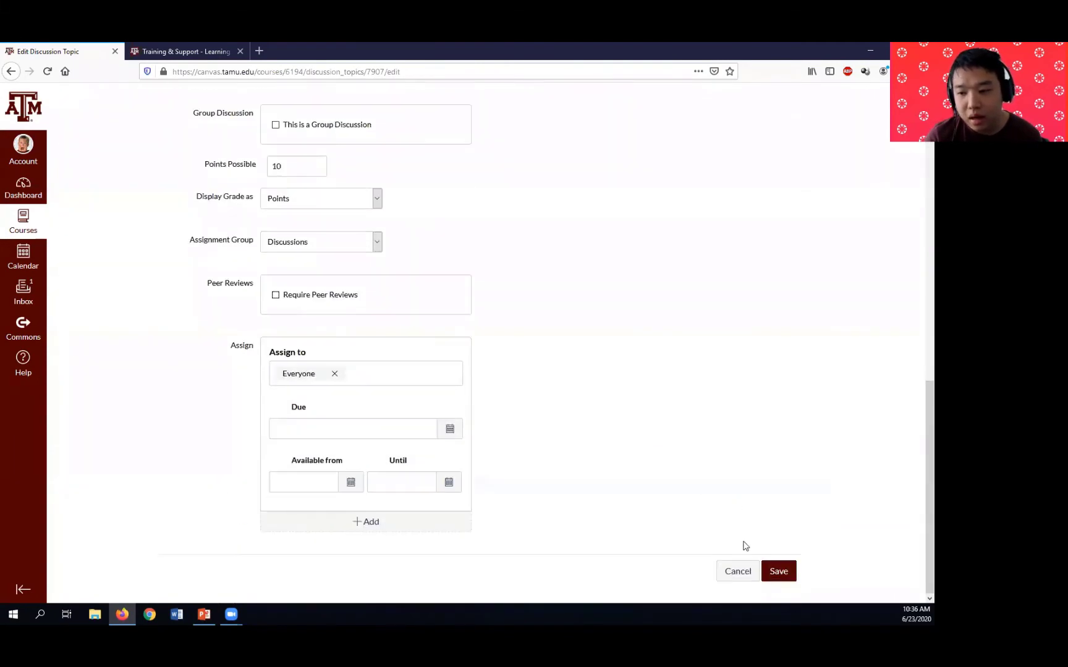
pyautogui.scroll(5, 720, 520)
pyautogui.scroll(-5, 720, 520)
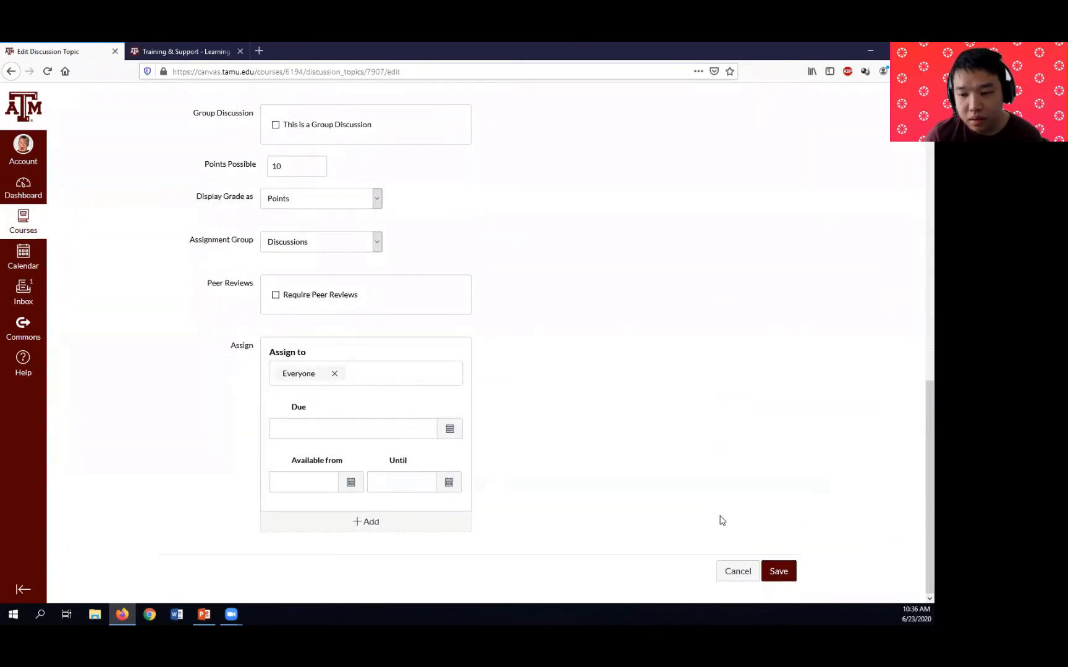
pyautogui.scroll(5, 669, 493)
pyautogui.scroll(-5, 670, 493)
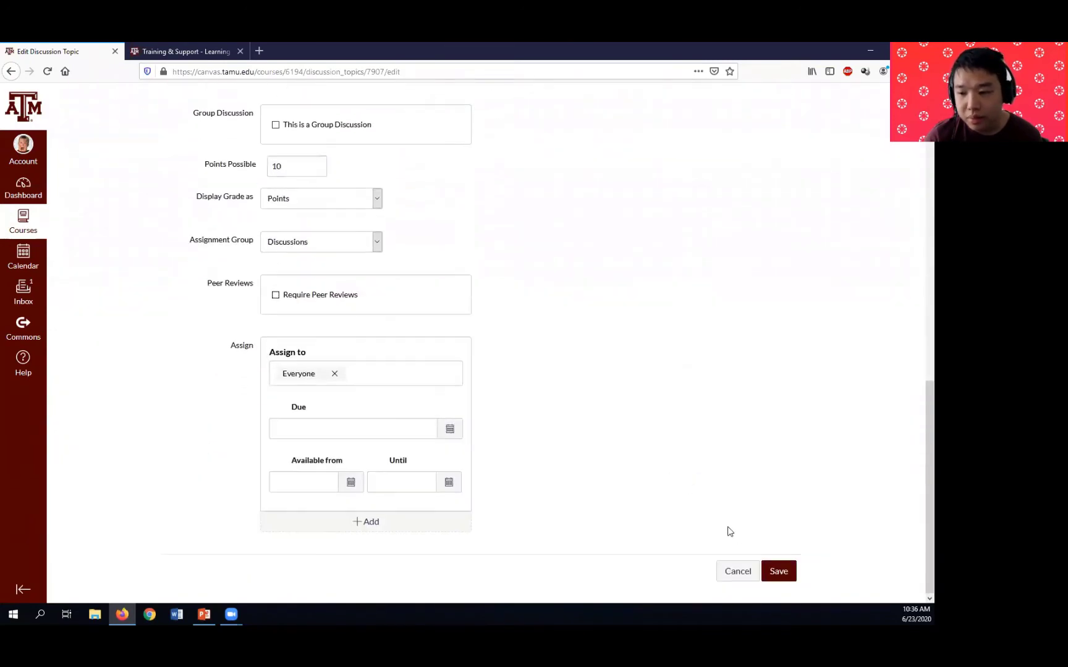
pyautogui.click(778, 576)
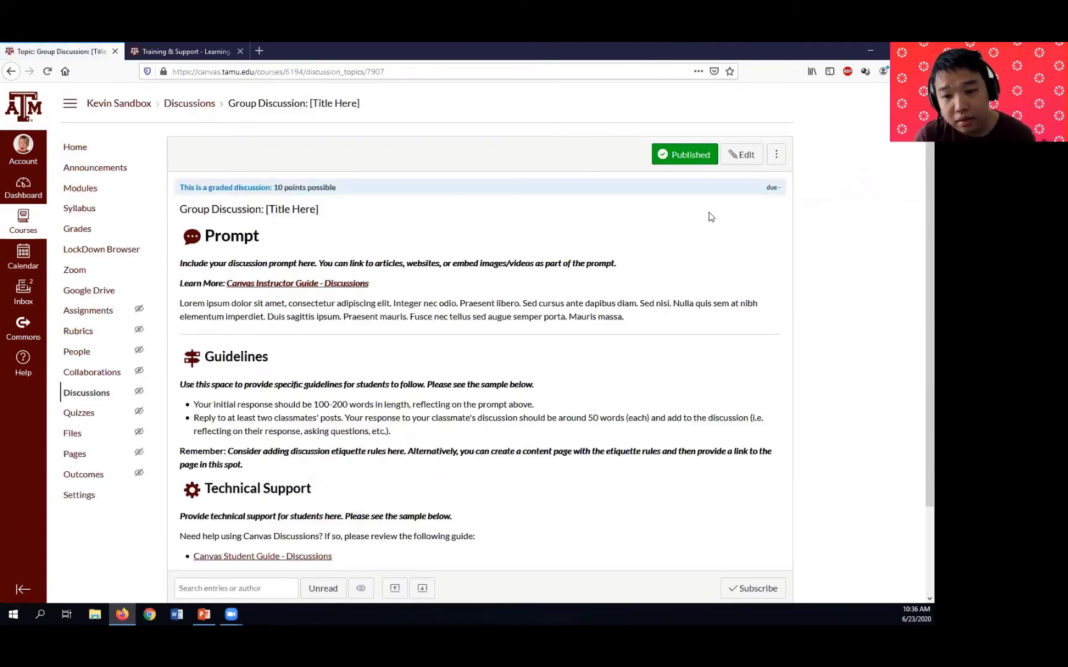
# Open a reply to the group discussion and examine the document, image and media options of its editor.
pyautogui.scroll(-1, 708, 217)
pyautogui.scroll(-3, 708, 218)
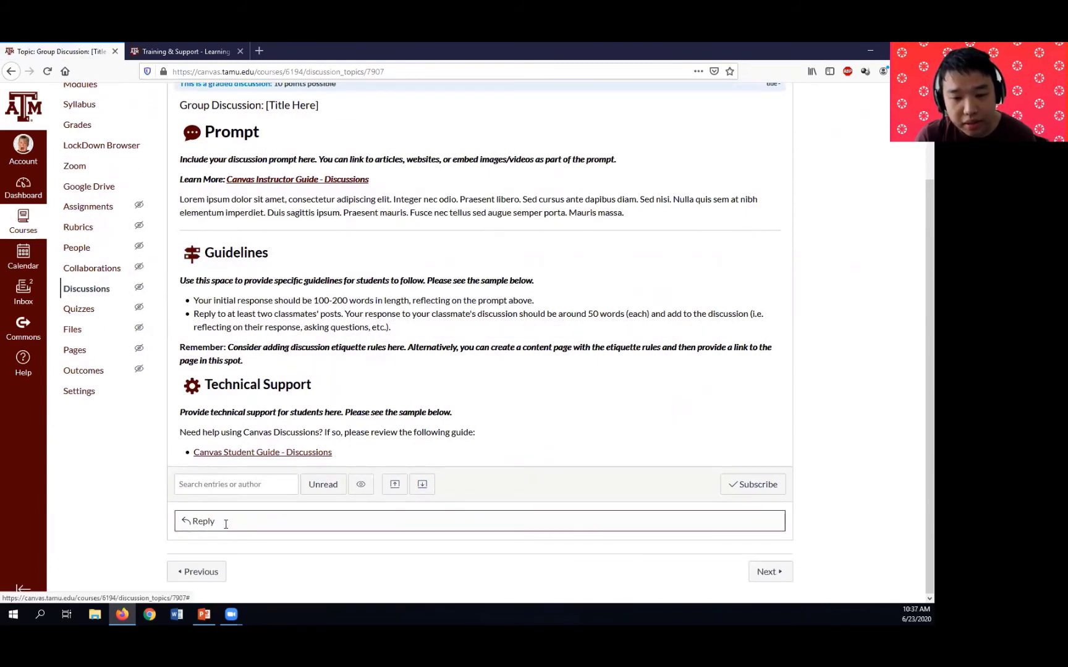
pyautogui.click(226, 522)
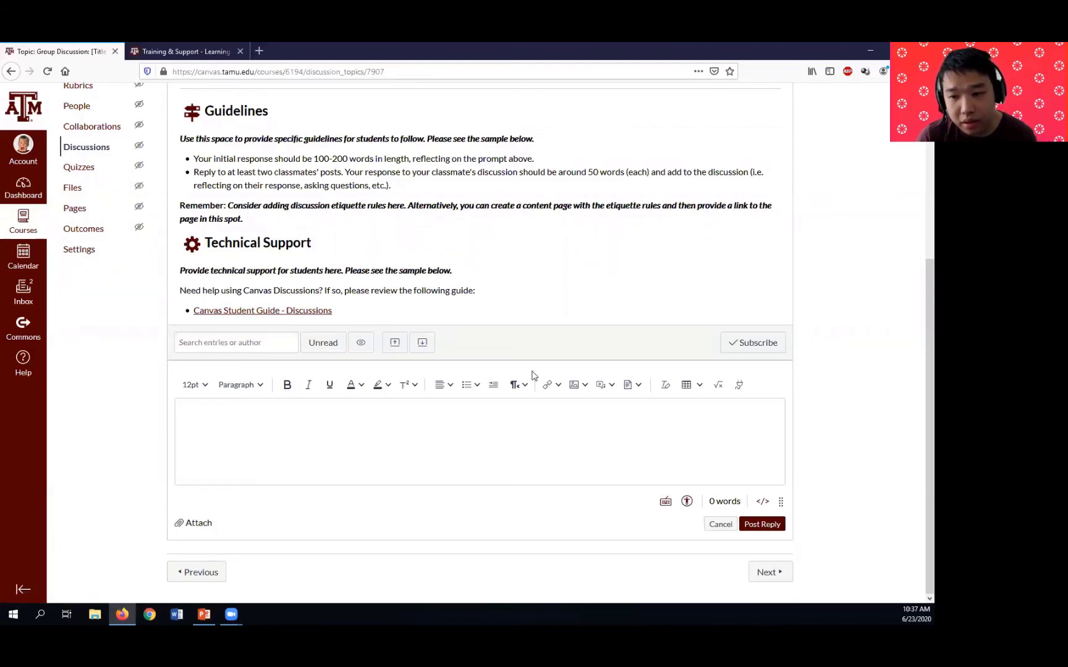
pyautogui.click(634, 384)
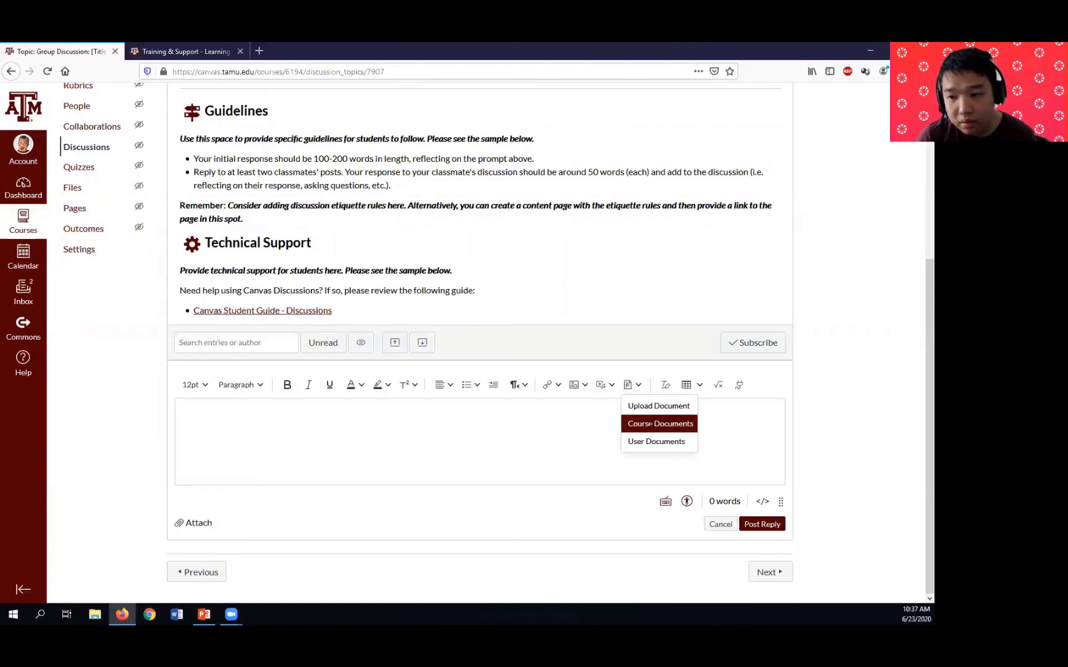
pyautogui.click(482, 450)
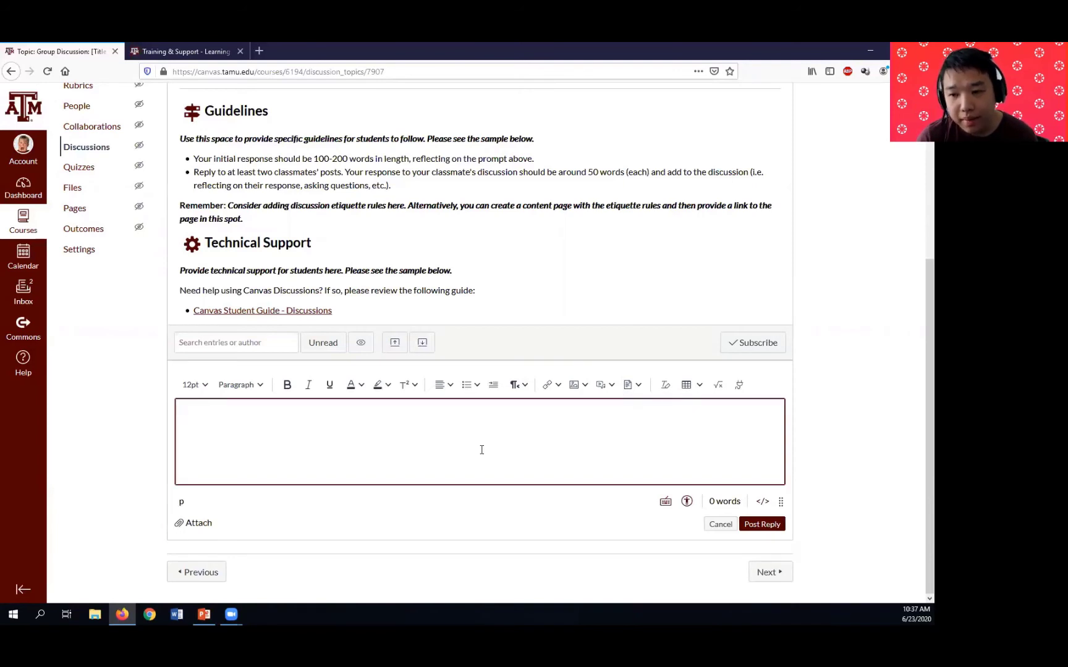
pyautogui.click(585, 385)
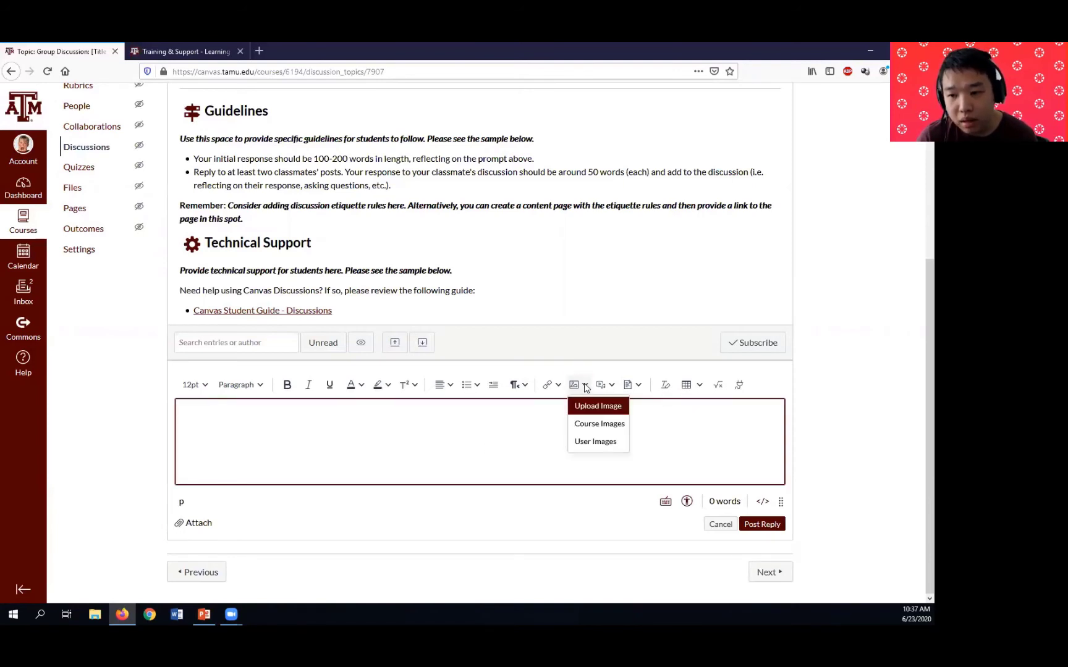
pyautogui.click(609, 385)
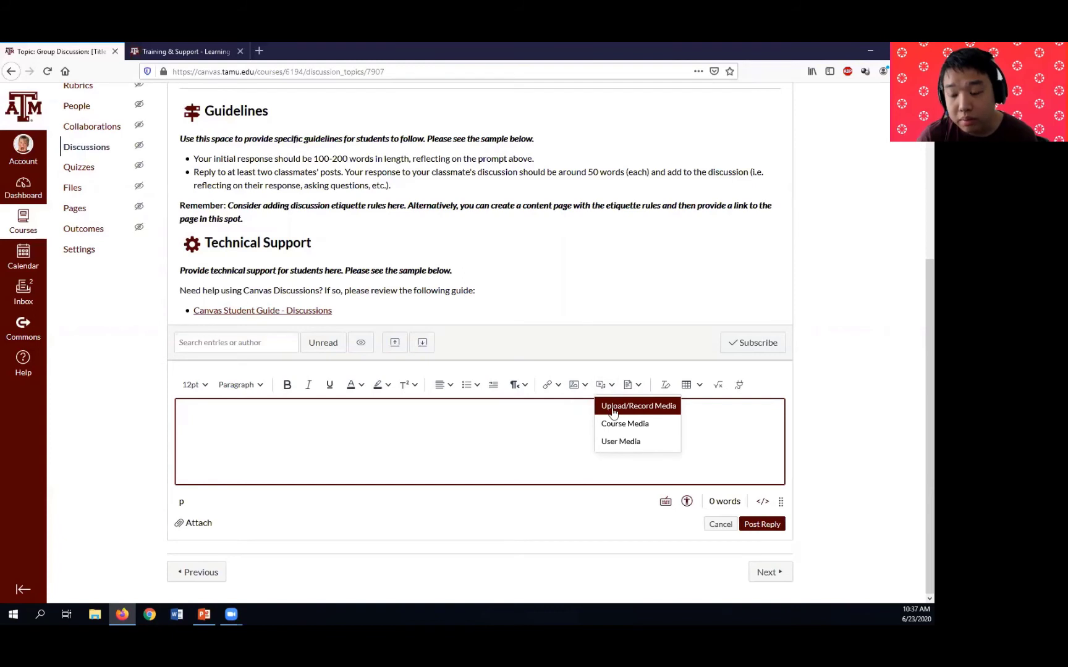
pyautogui.click(512, 431)
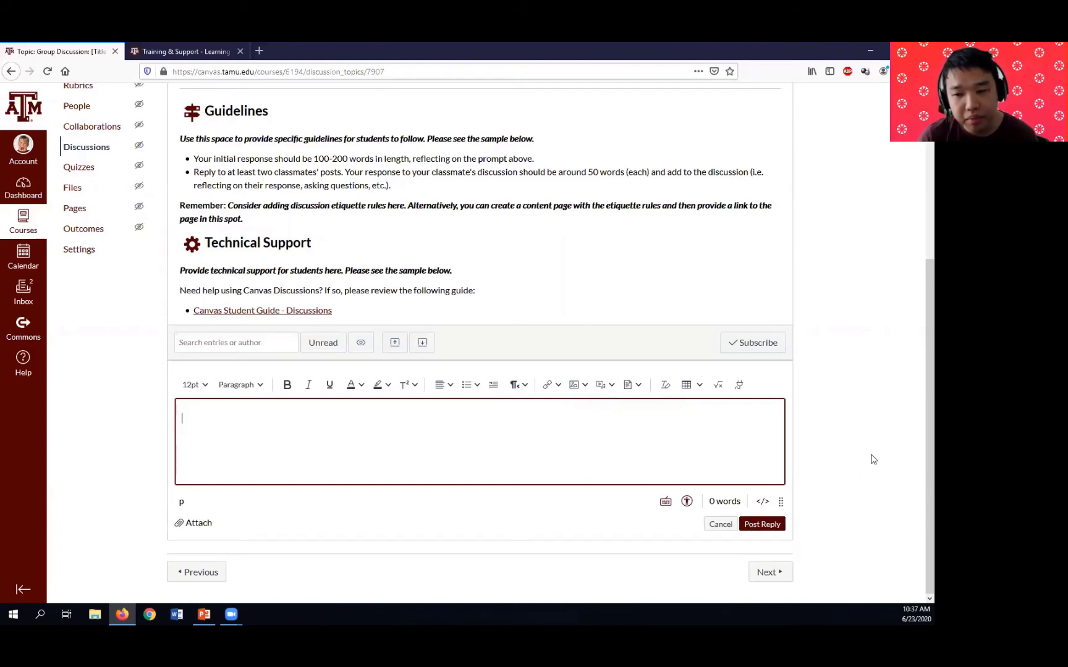
# Examine the additional actions available for the published group discussion, such as Add Rubric.
pyautogui.scroll(4, 873, 459)
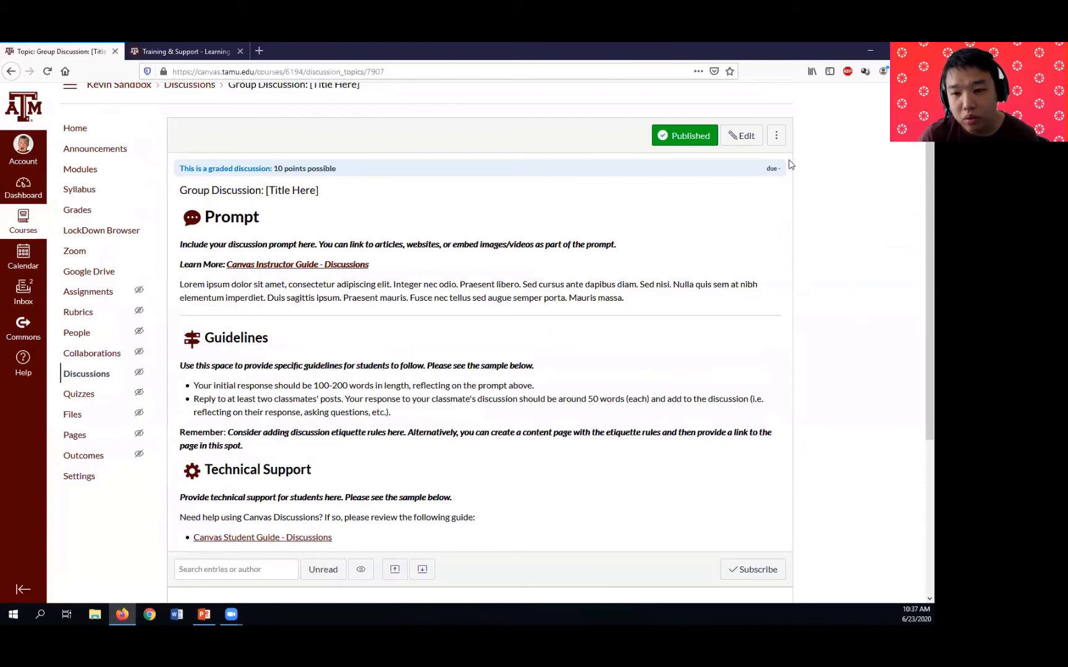
pyautogui.scroll(-3, 610, 351)
pyautogui.click(610, 356)
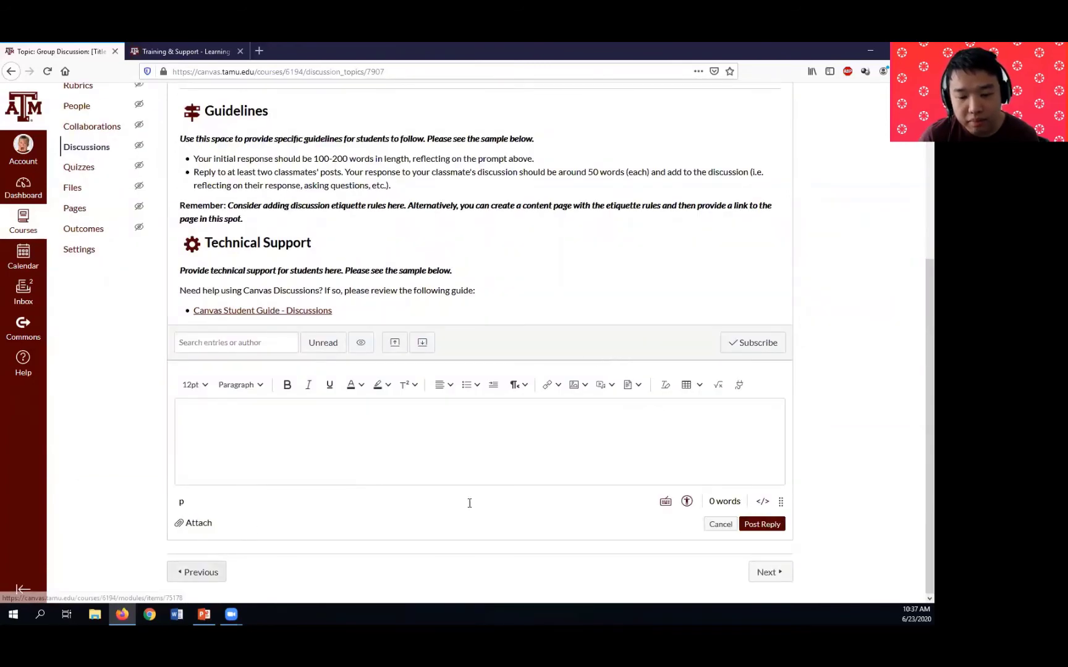
pyautogui.scroll(4, 687, 422)
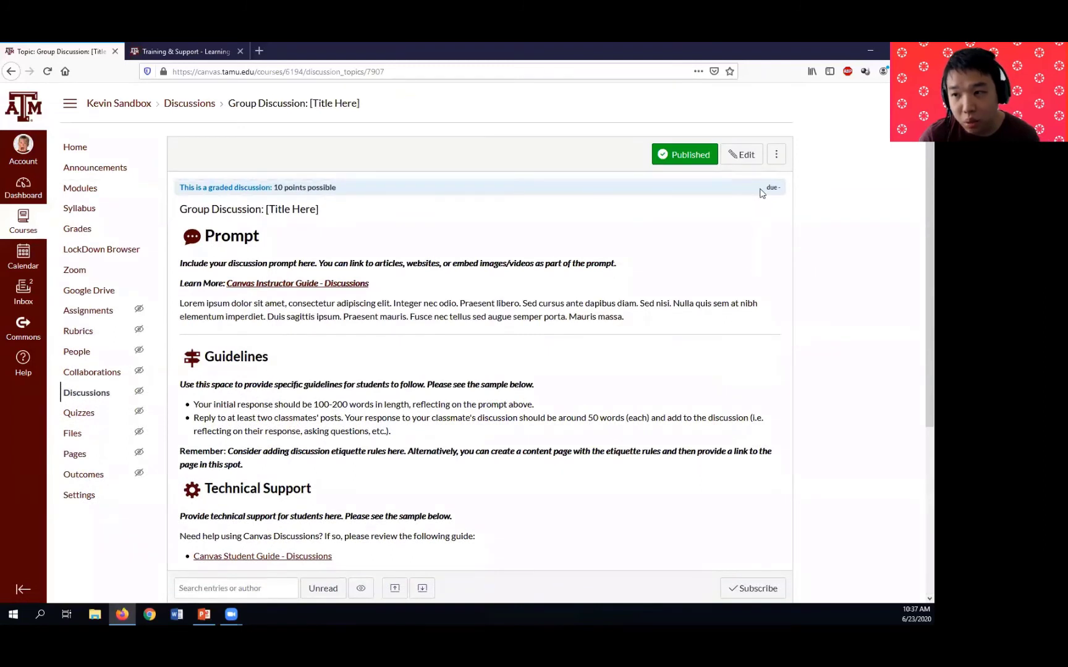
pyautogui.click(775, 158)
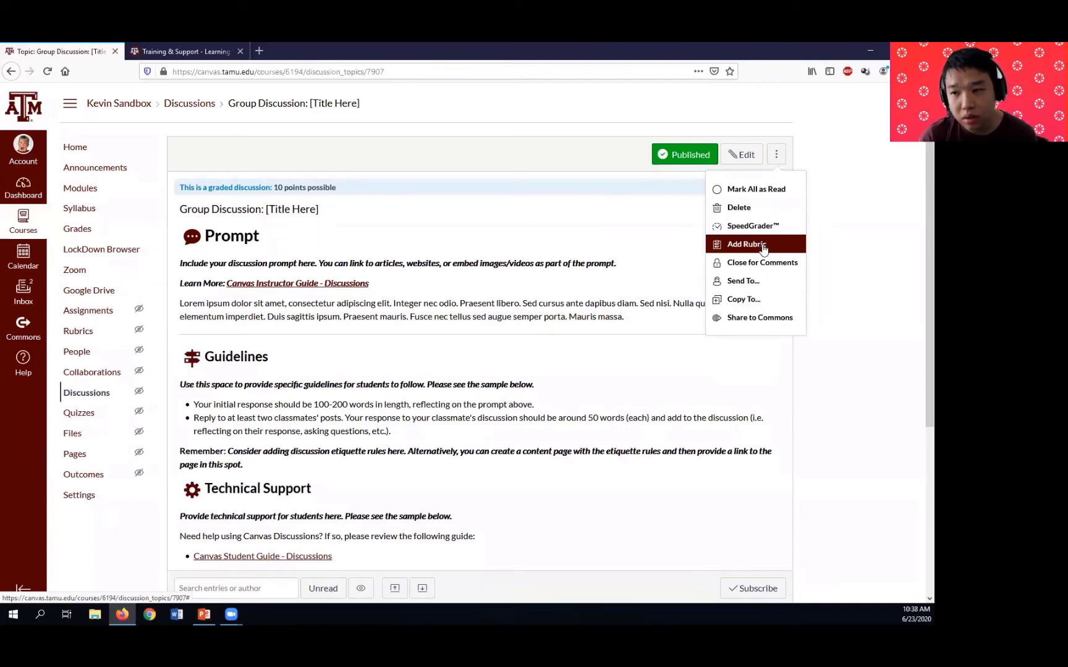
pyautogui.click(883, 242)
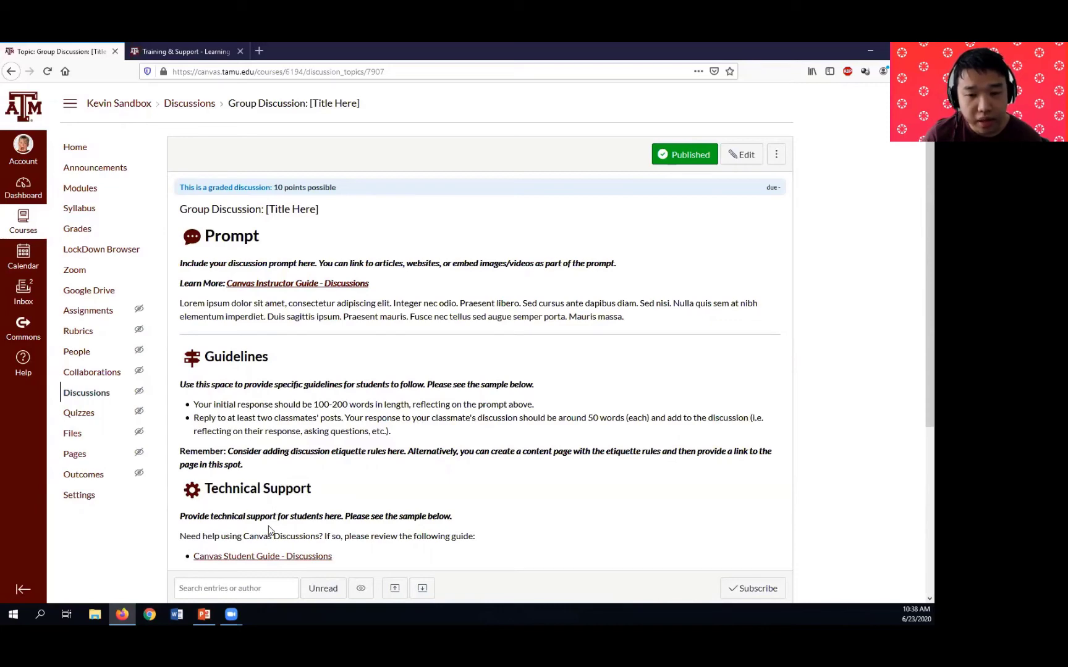
# Return to the course's modules and examine the weekly activities in Week 1: Intro to Algebra and the Week 2 items.
pyautogui.click(92, 194)
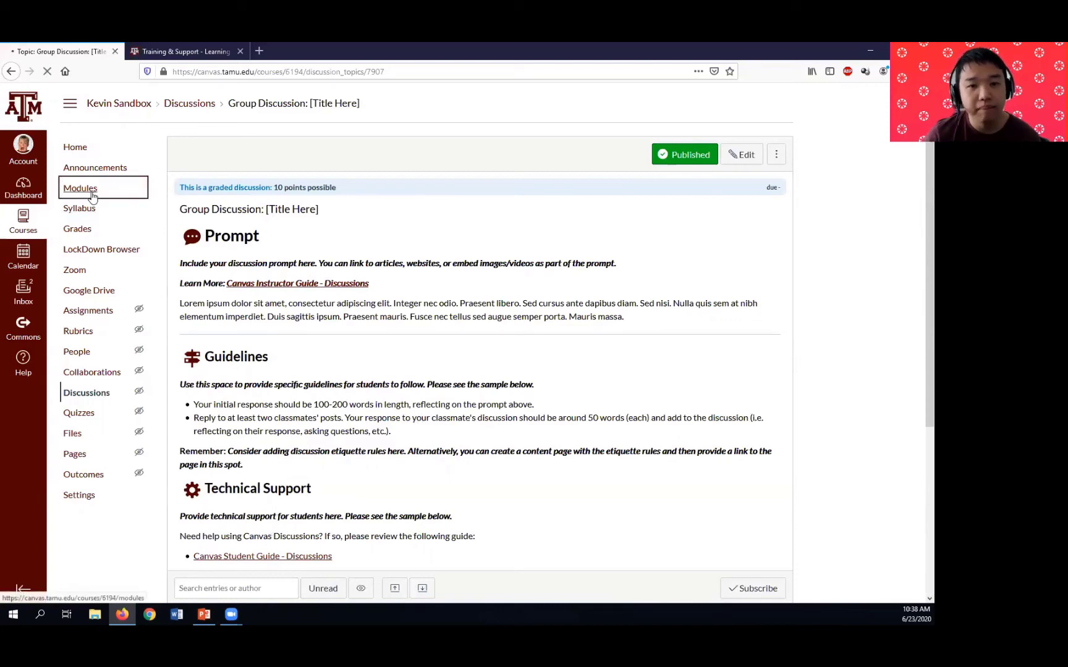
pyautogui.scroll(-3, 92, 197)
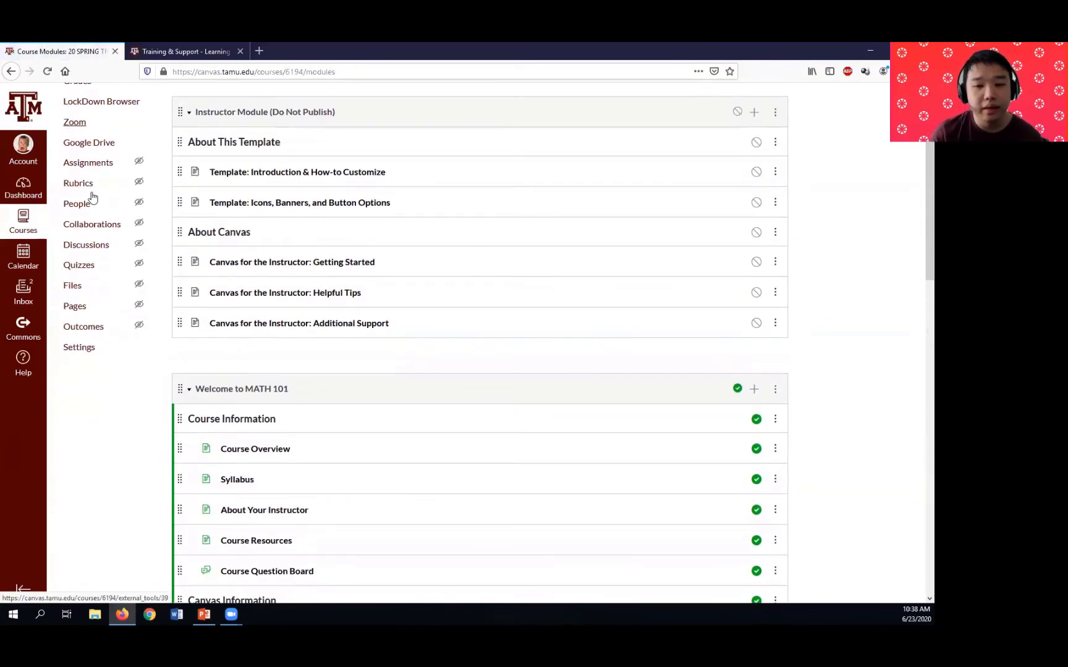
pyautogui.scroll(-5, 92, 196)
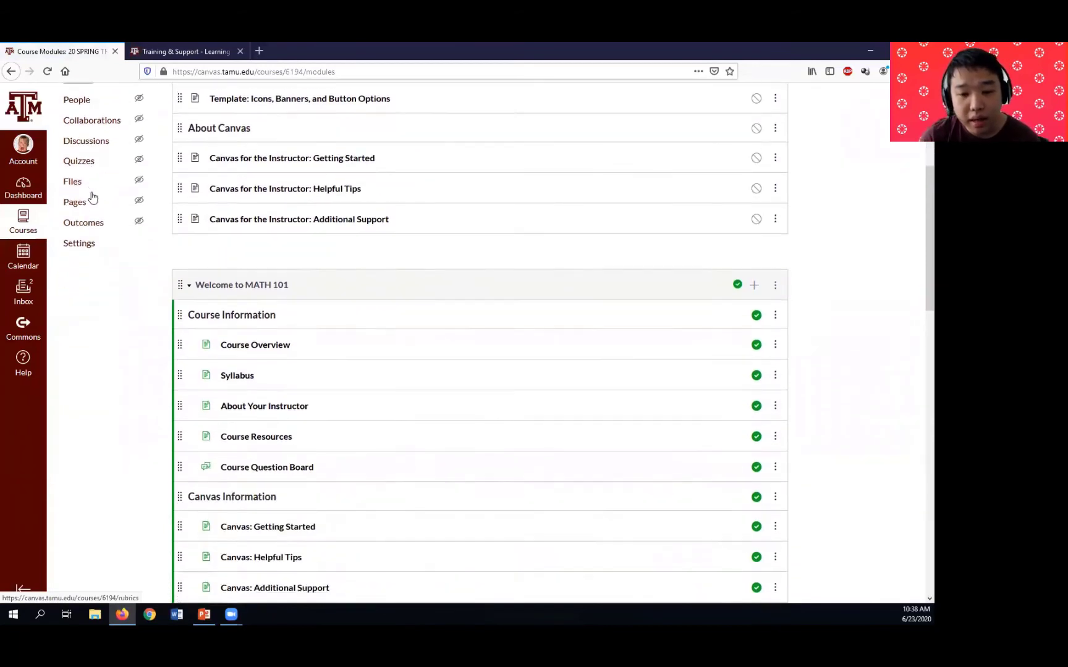
pyautogui.scroll(-1, 92, 196)
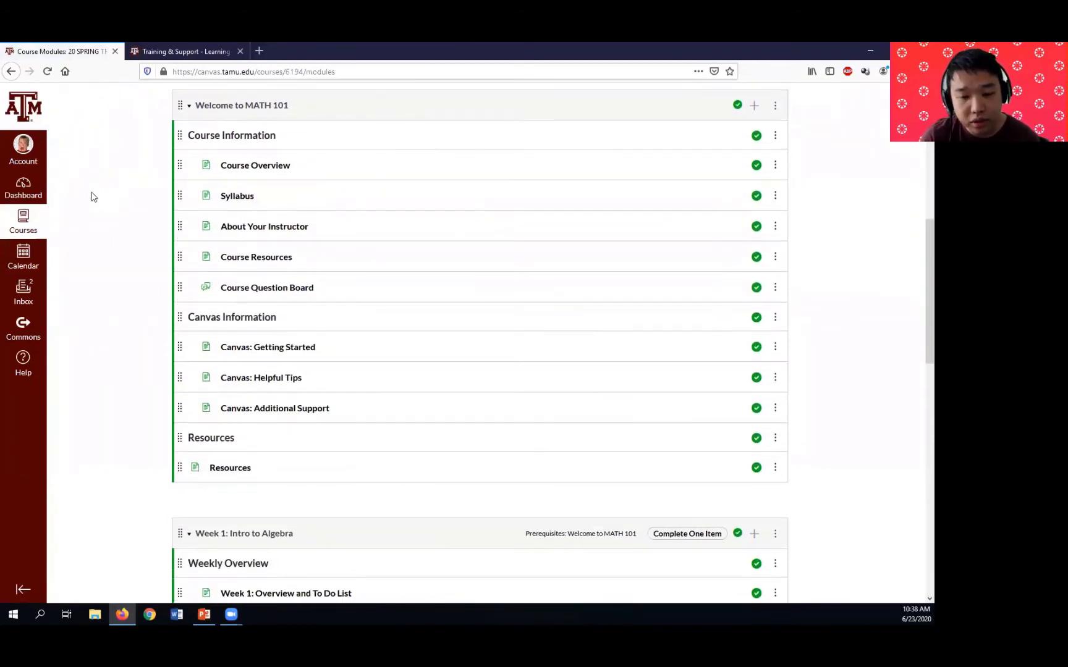
pyautogui.scroll(-5, 91, 197)
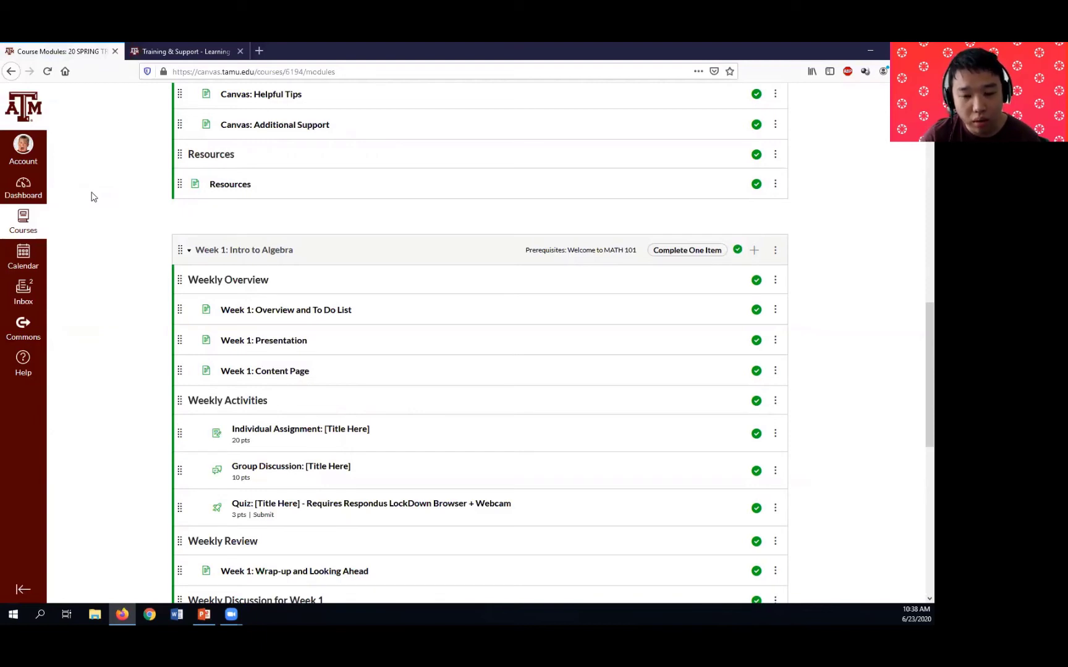
pyautogui.scroll(-3, 91, 196)
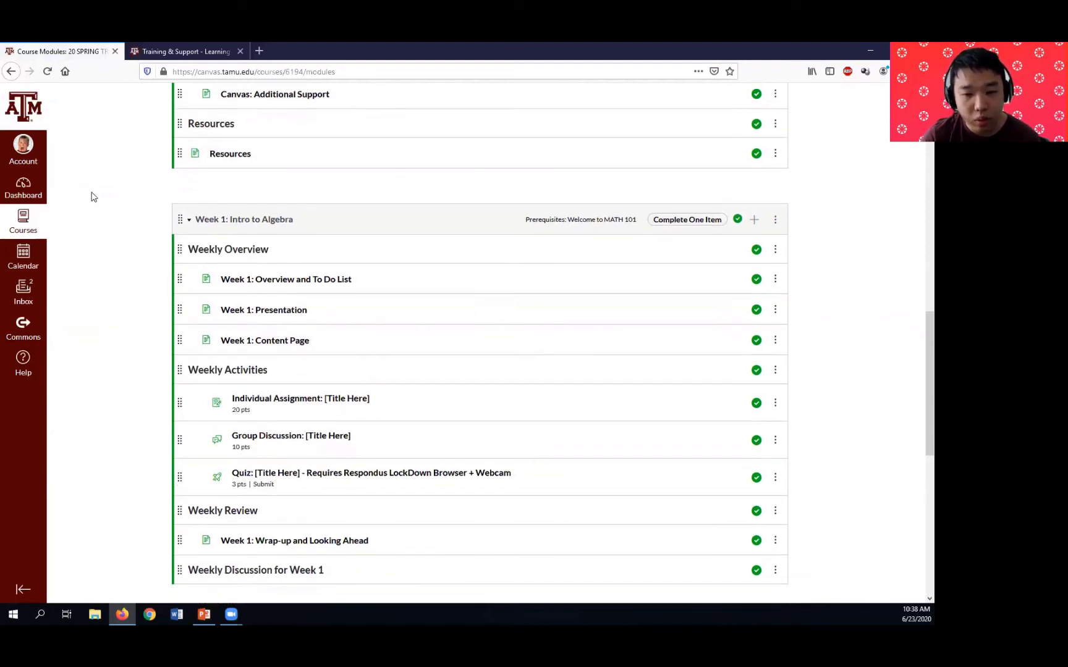
pyautogui.scroll(-7, 91, 197)
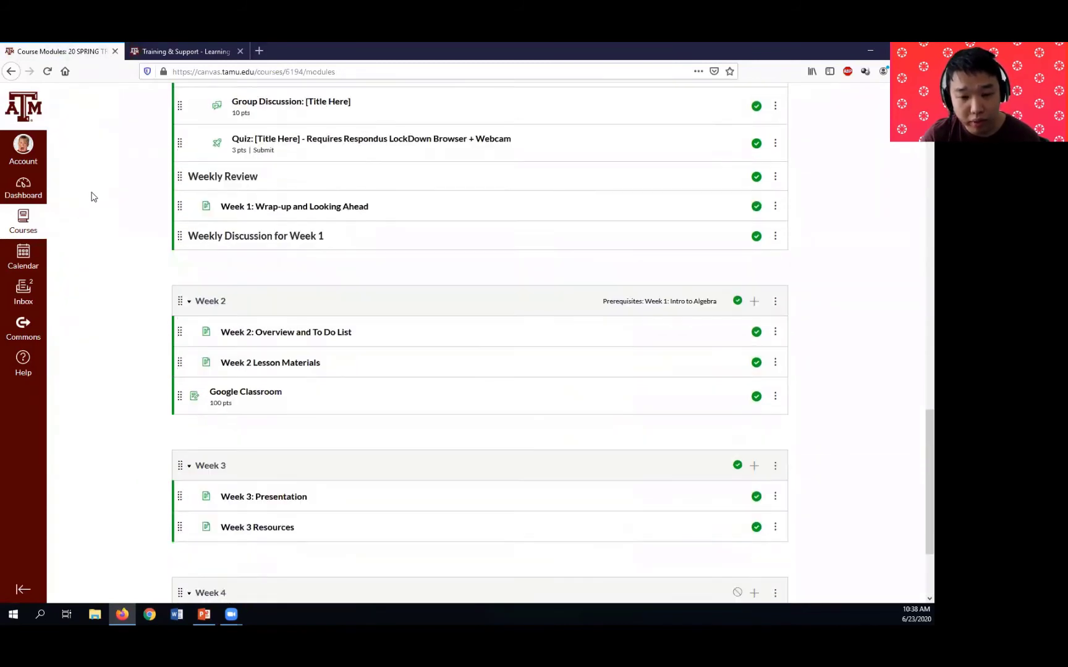
pyautogui.scroll(5, 92, 197)
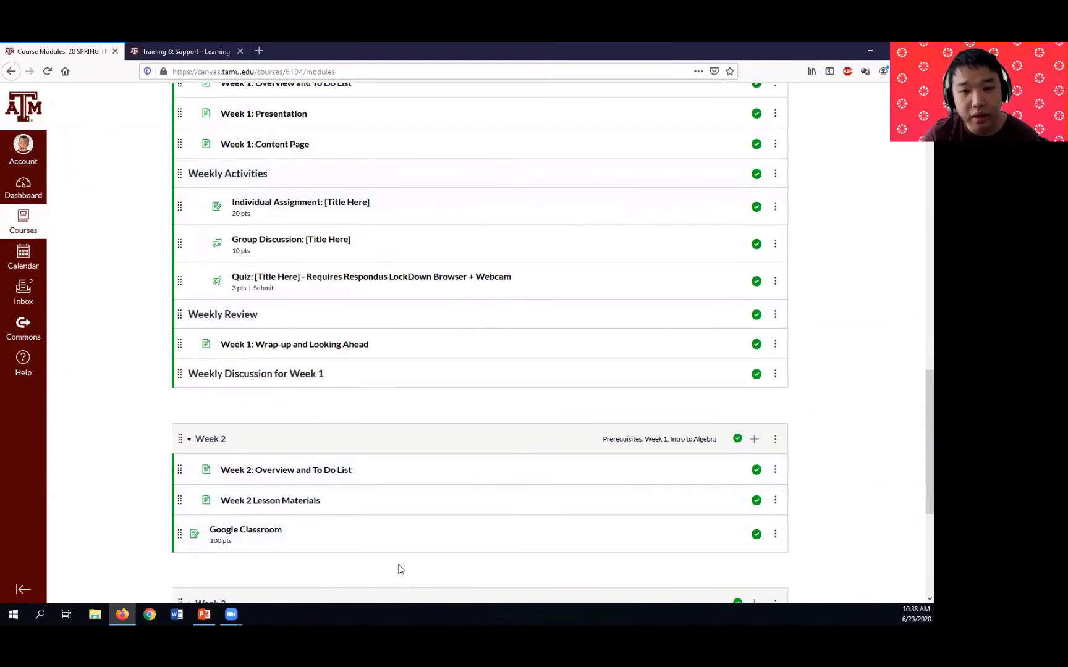
pyautogui.scroll(3, 398, 567)
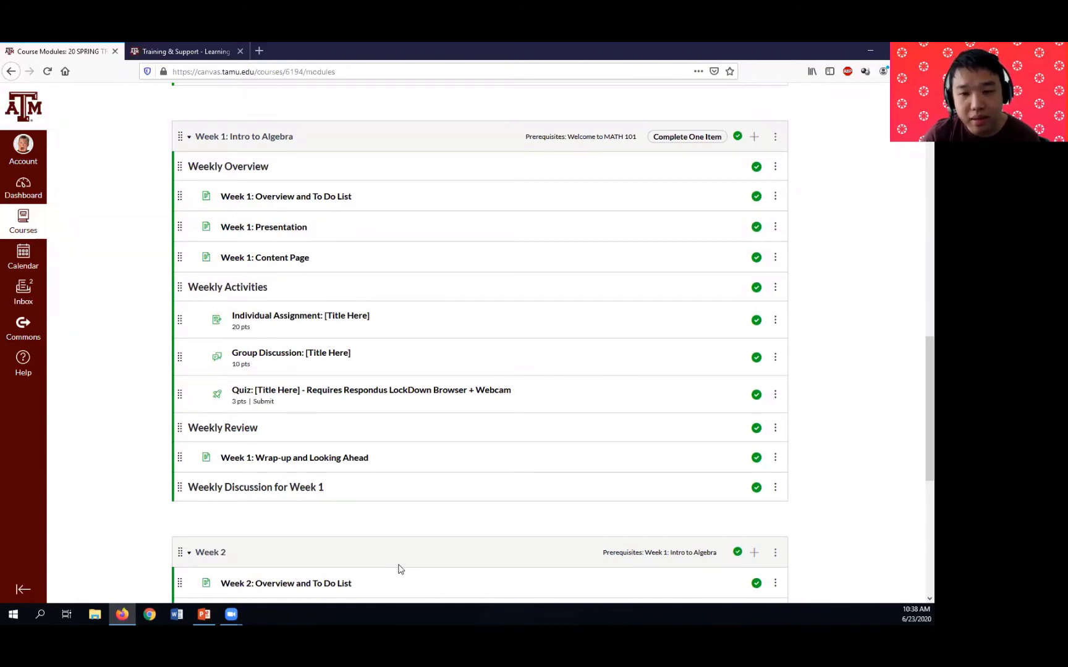
pyautogui.scroll(-3, 399, 568)
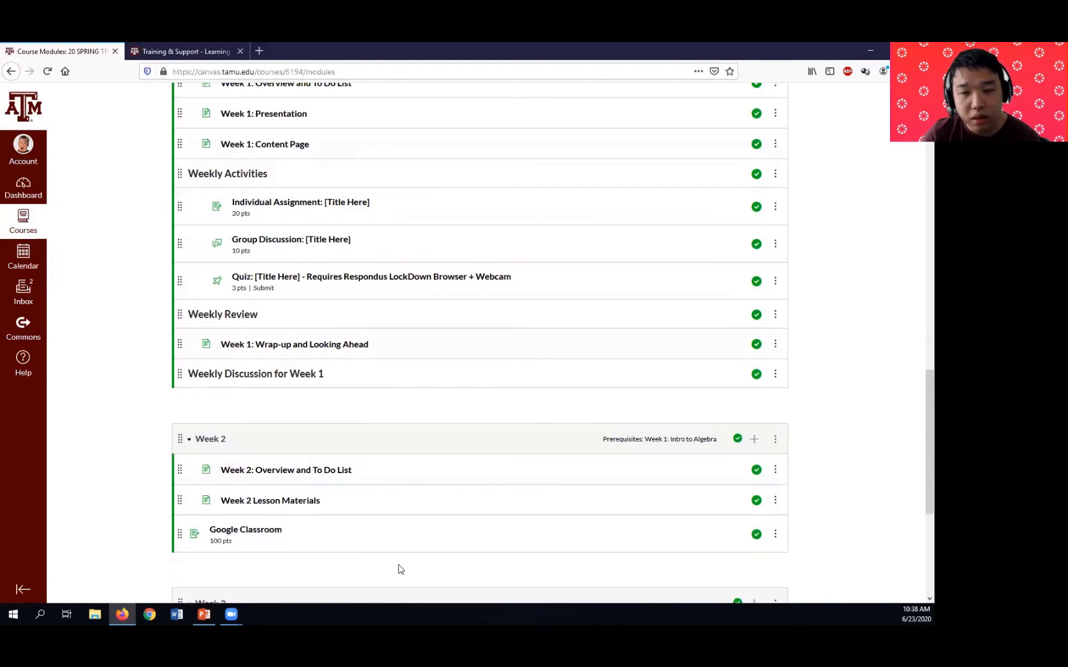
pyautogui.scroll(3, 398, 567)
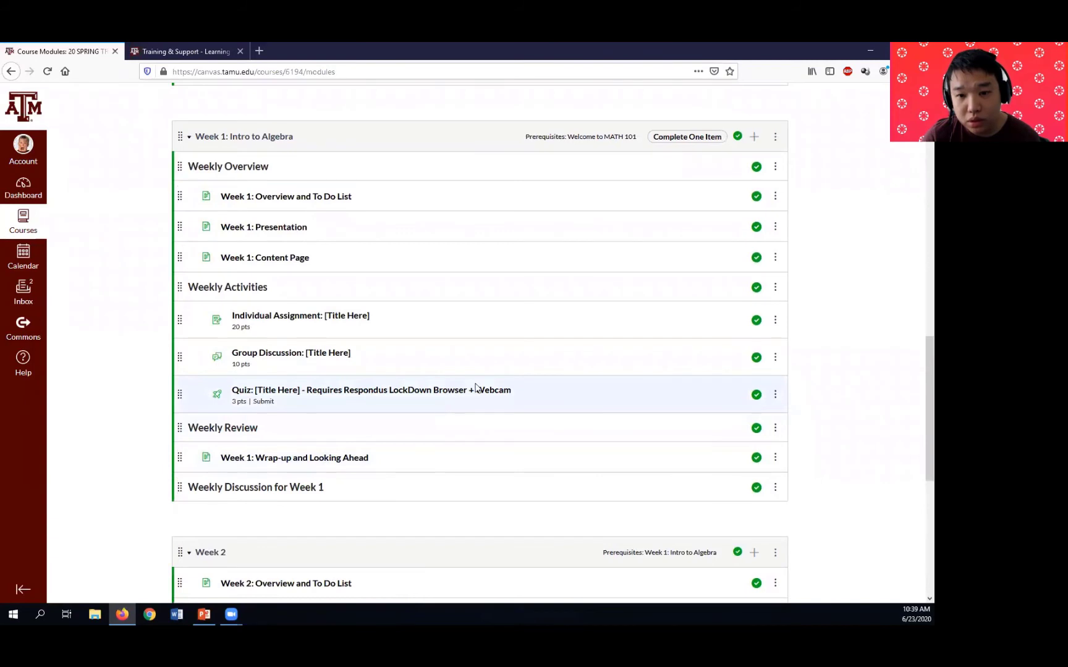
# Duplicate Week 1's individual assignment and move the copy into the Week 2 module, directly below Week 2 Lesson Materials.
pyautogui.click(776, 321)
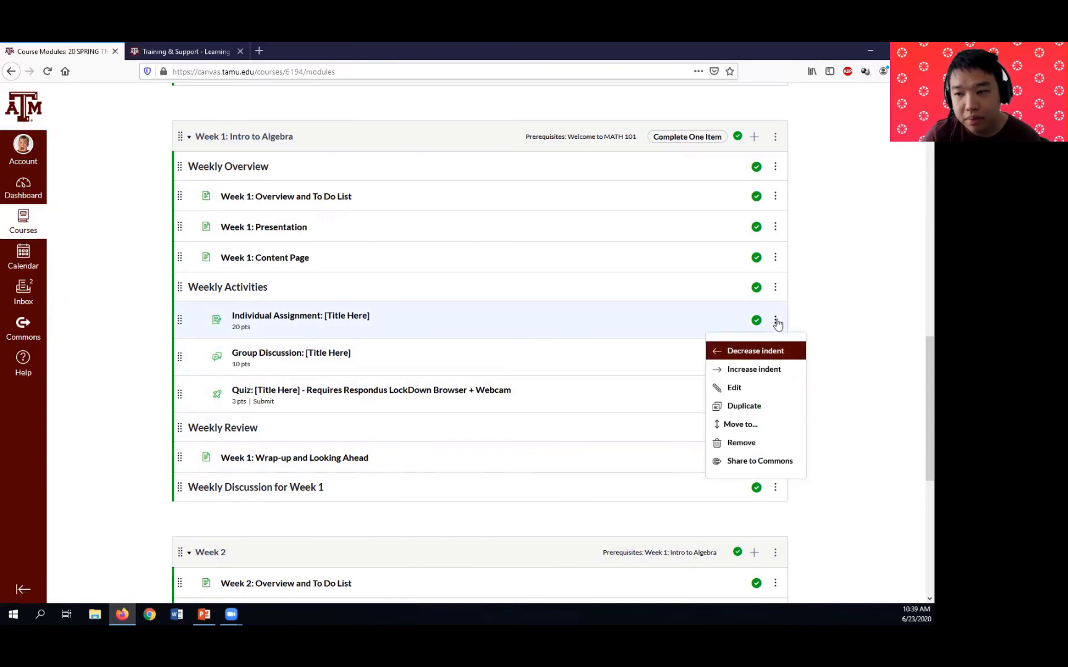
pyautogui.click(771, 413)
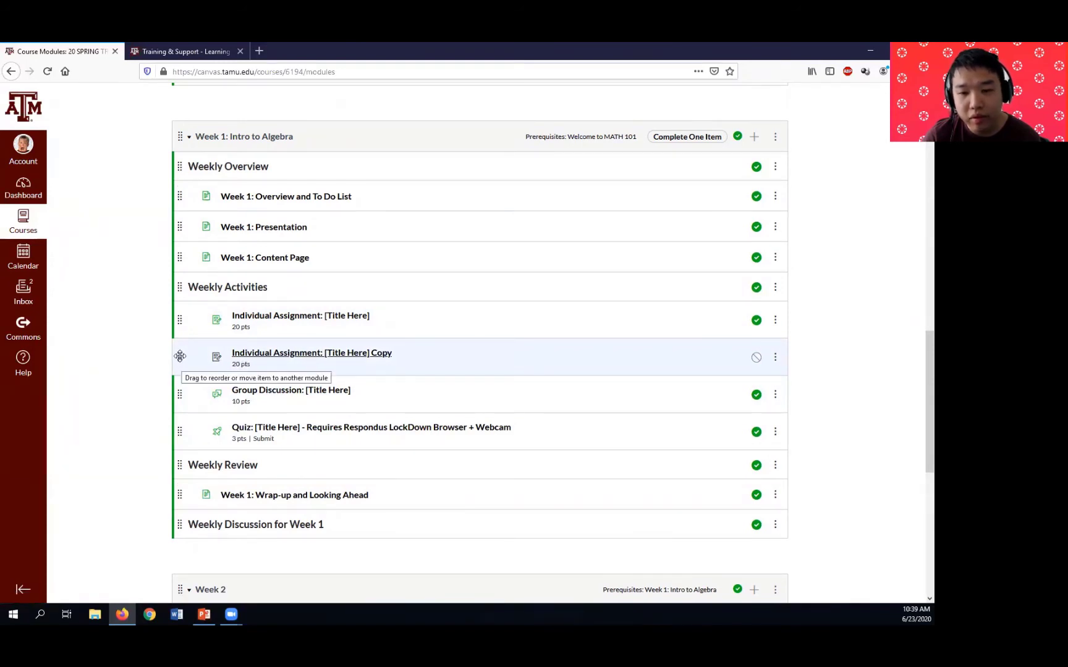
pyautogui.moveTo(179, 356); pyautogui.dragTo(178, 411)
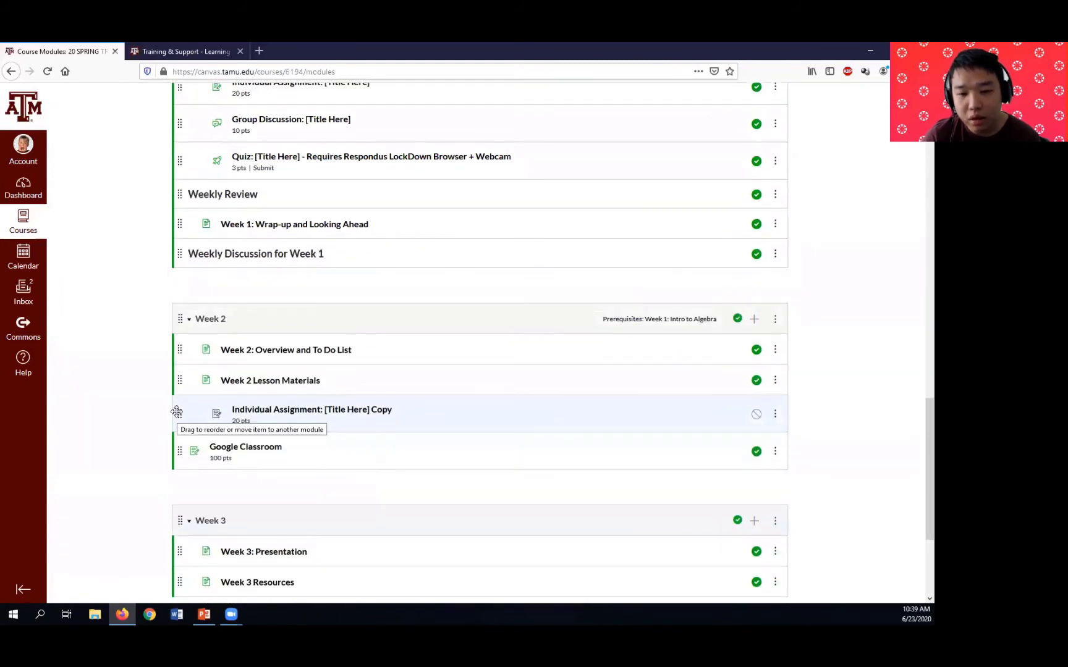
# Remove "Copy" from the duplicated assignment's title, leaving "Individual Assignment: [Title Here]", review its settings, and save it.
pyautogui.click(338, 411)
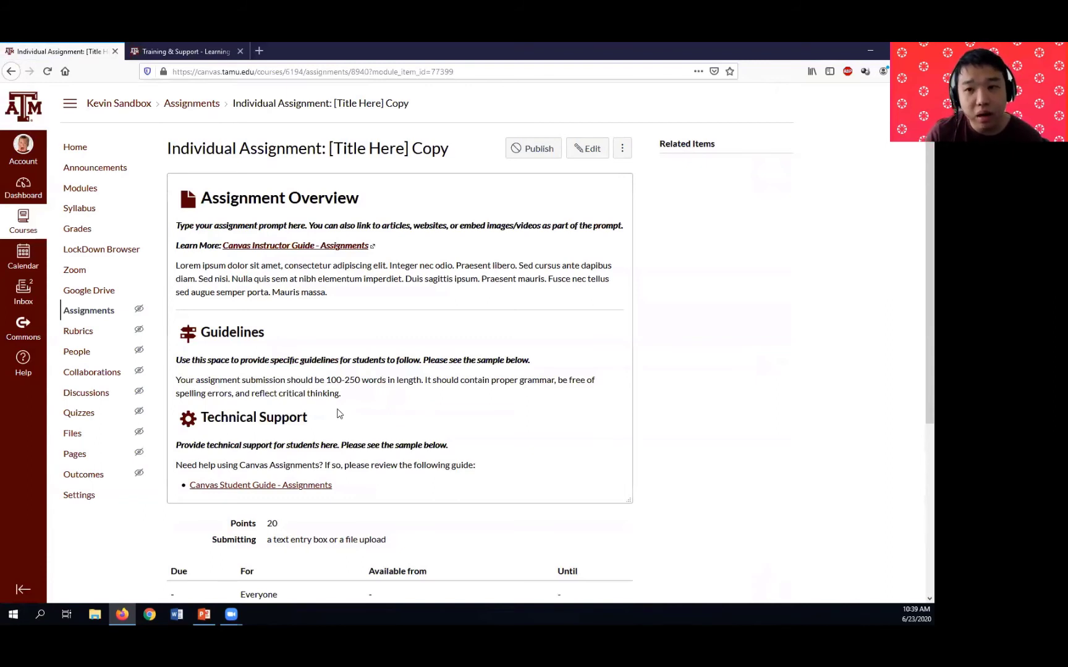
pyautogui.click(586, 149)
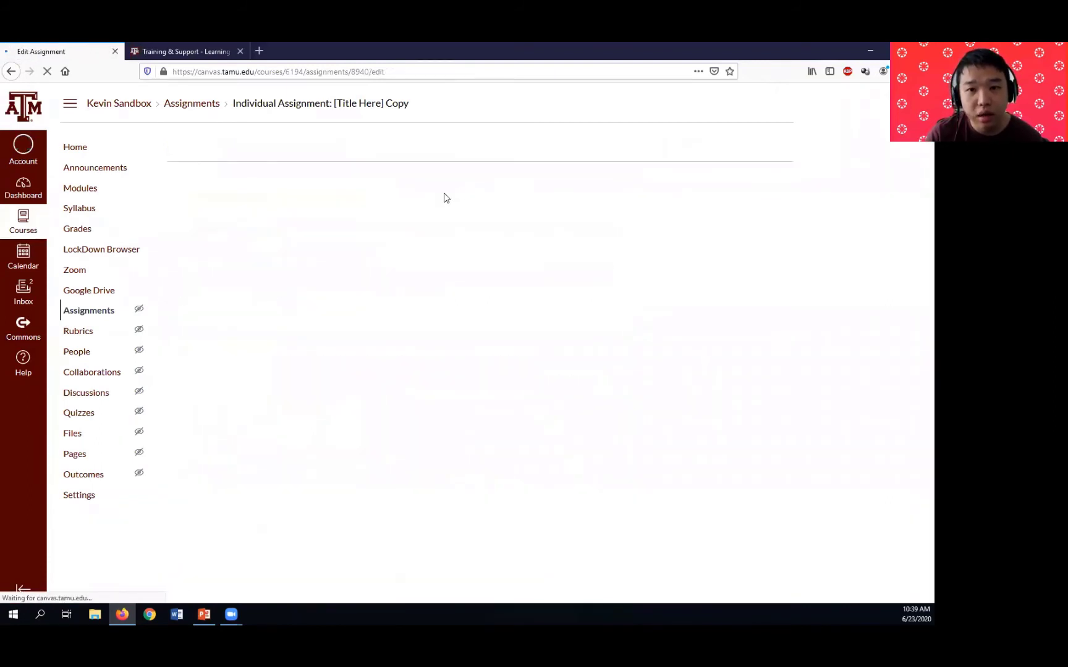
pyautogui.moveTo(309, 183); pyautogui.dragTo(291, 184)
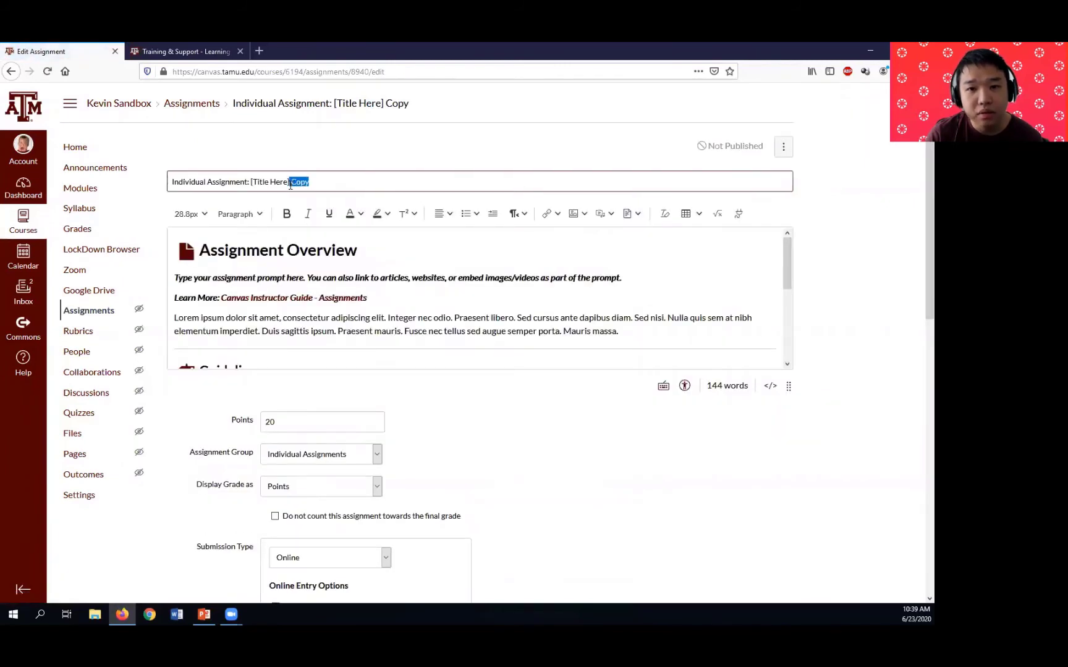
pyautogui.press('BackSpace')
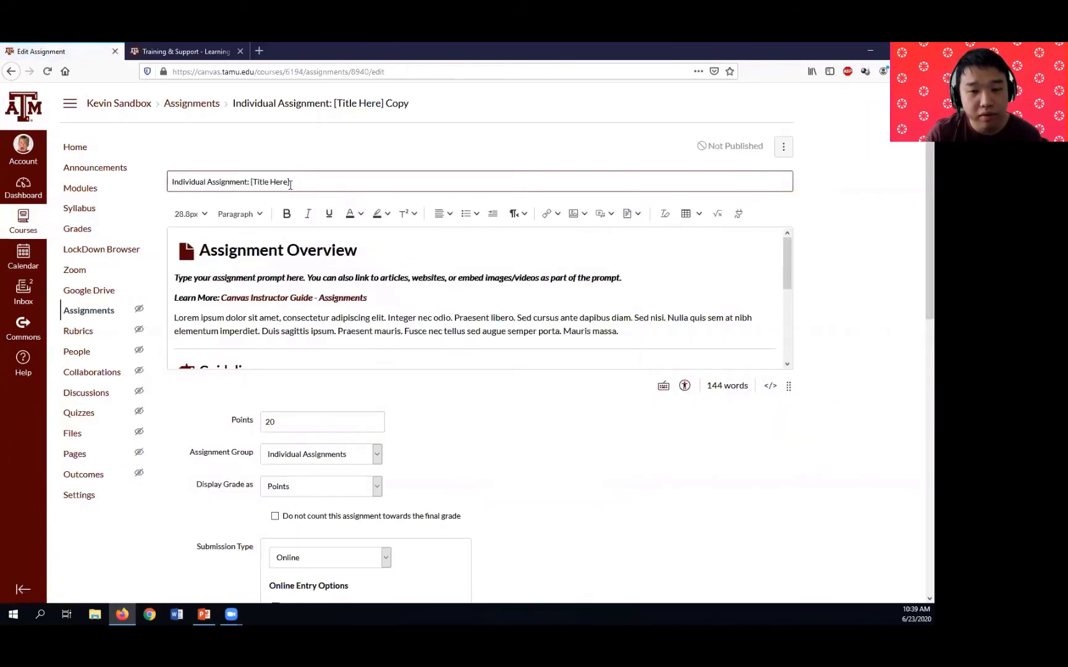
pyautogui.scroll(-5, 226, 286)
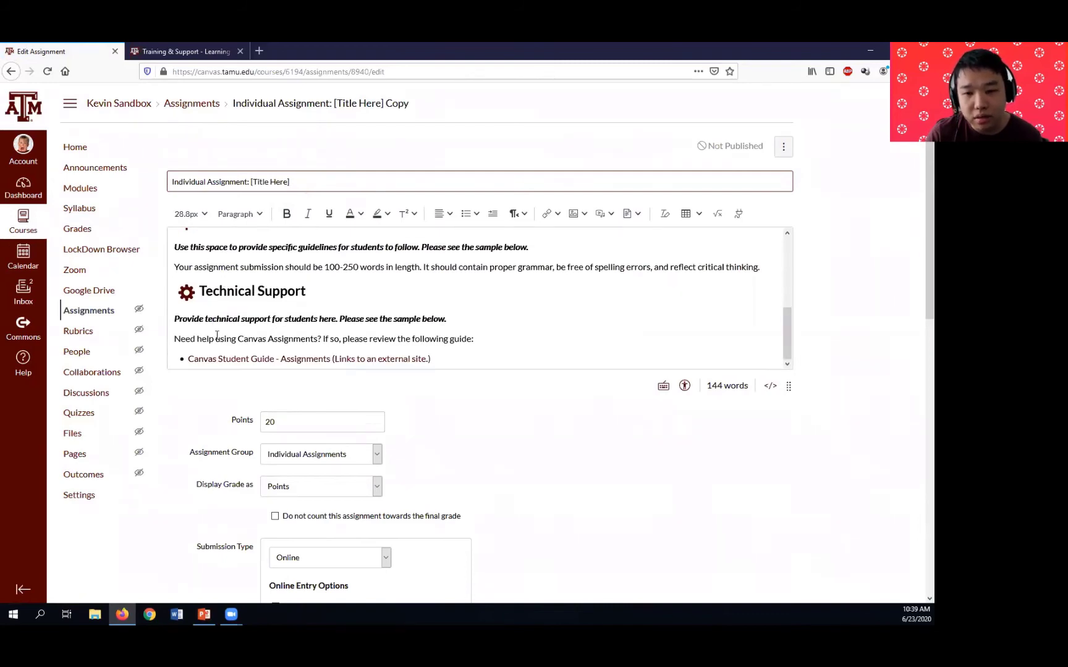
pyautogui.scroll(-3, 224, 339)
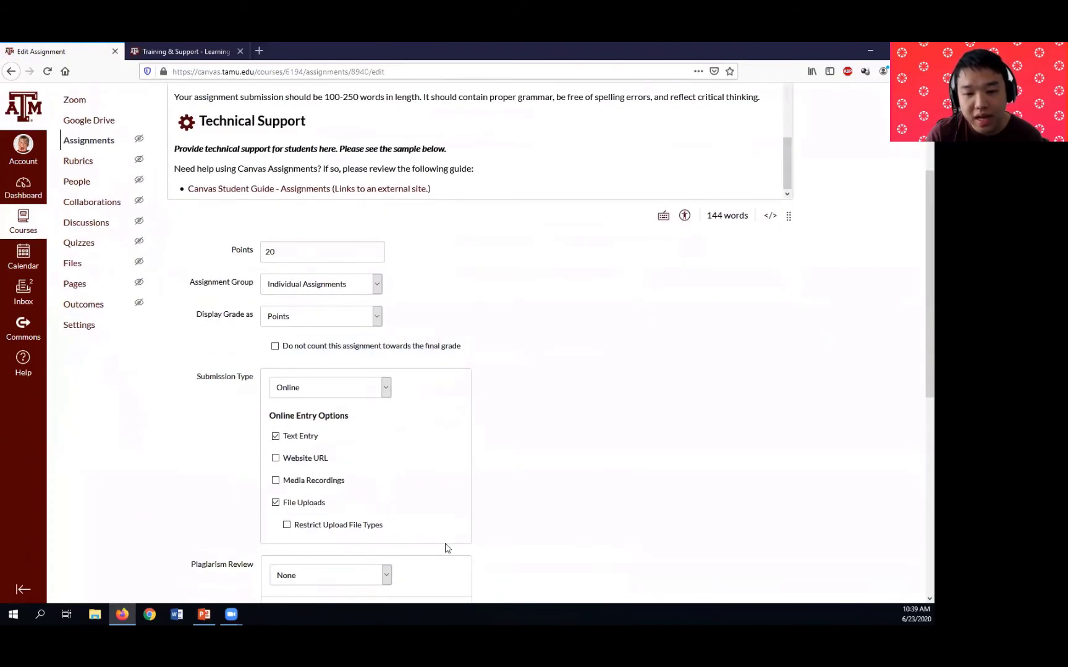
pyautogui.scroll(-3, 528, 550)
pyautogui.scroll(-3, 529, 550)
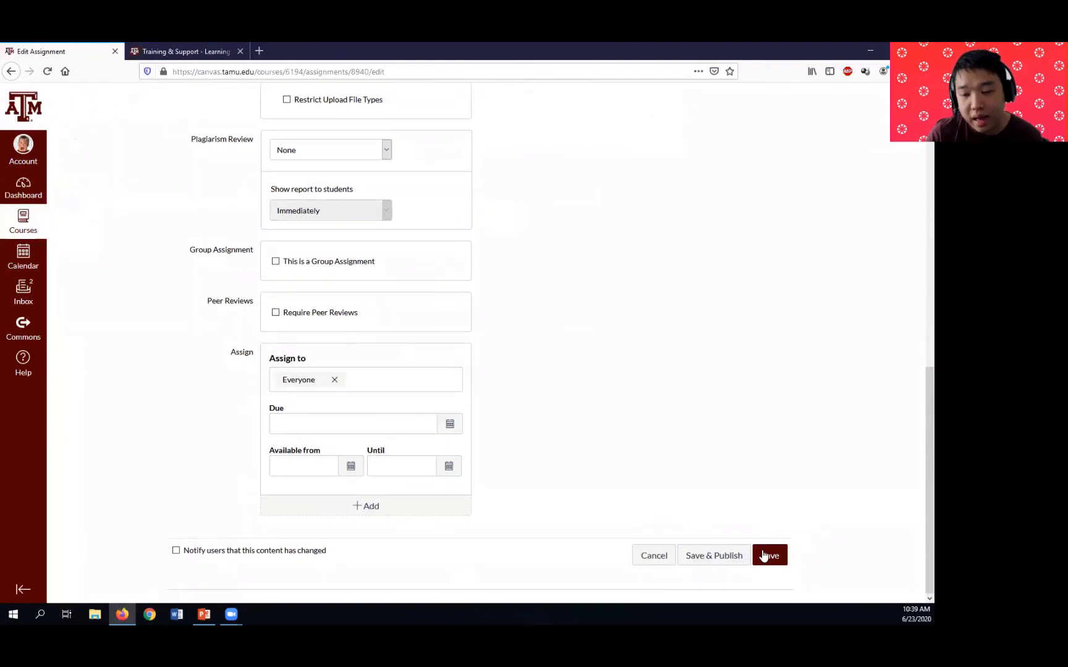
pyautogui.click(777, 557)
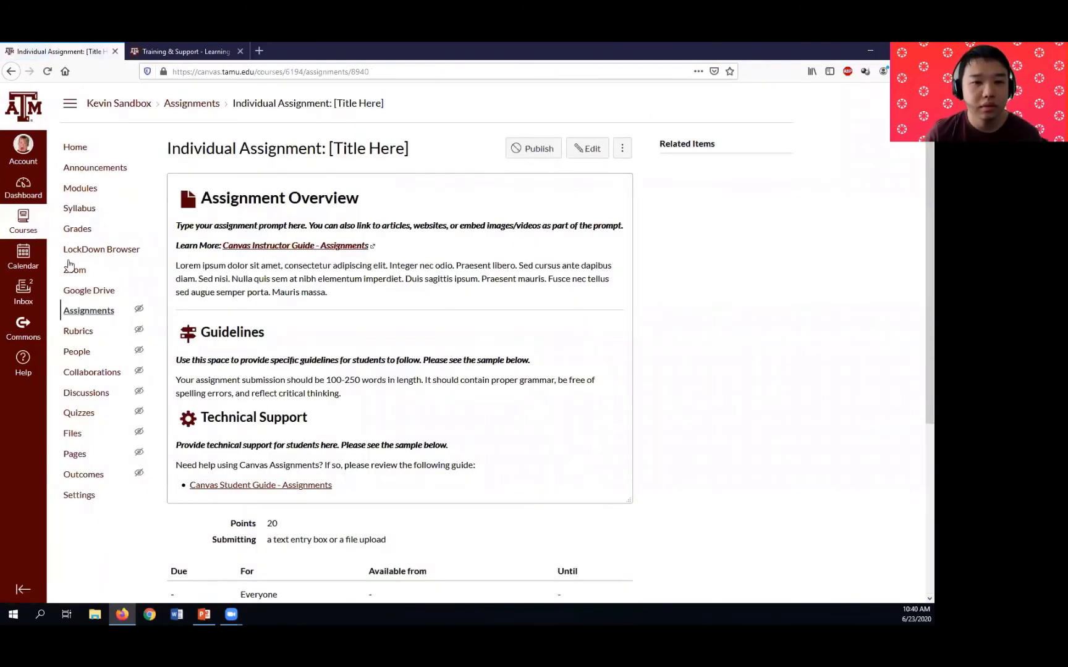
# Return to the course's modules and examine the Duplicate option for Week 1's group discussion and the items in Week 2.
pyautogui.click(90, 195)
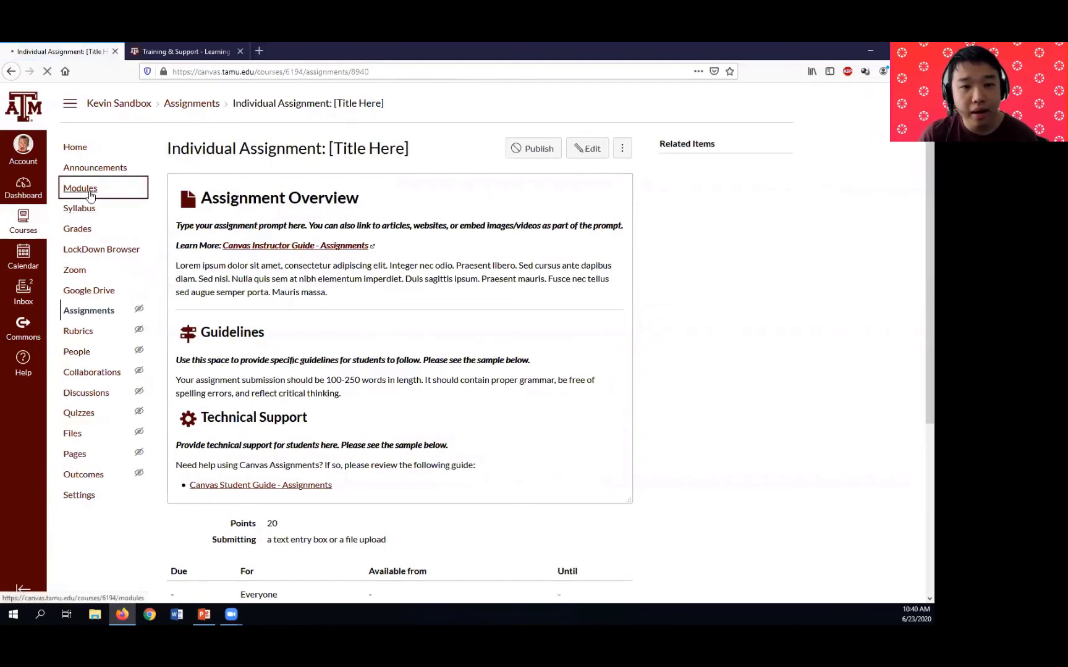
pyautogui.scroll(-3, 525, 376)
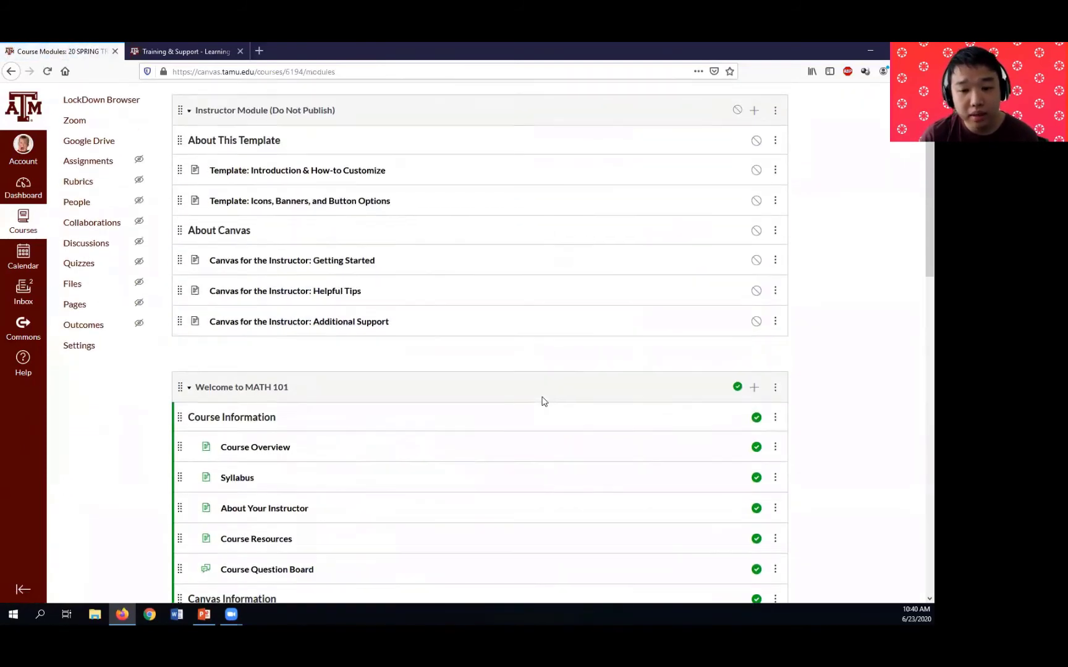
pyautogui.scroll(-10, 542, 401)
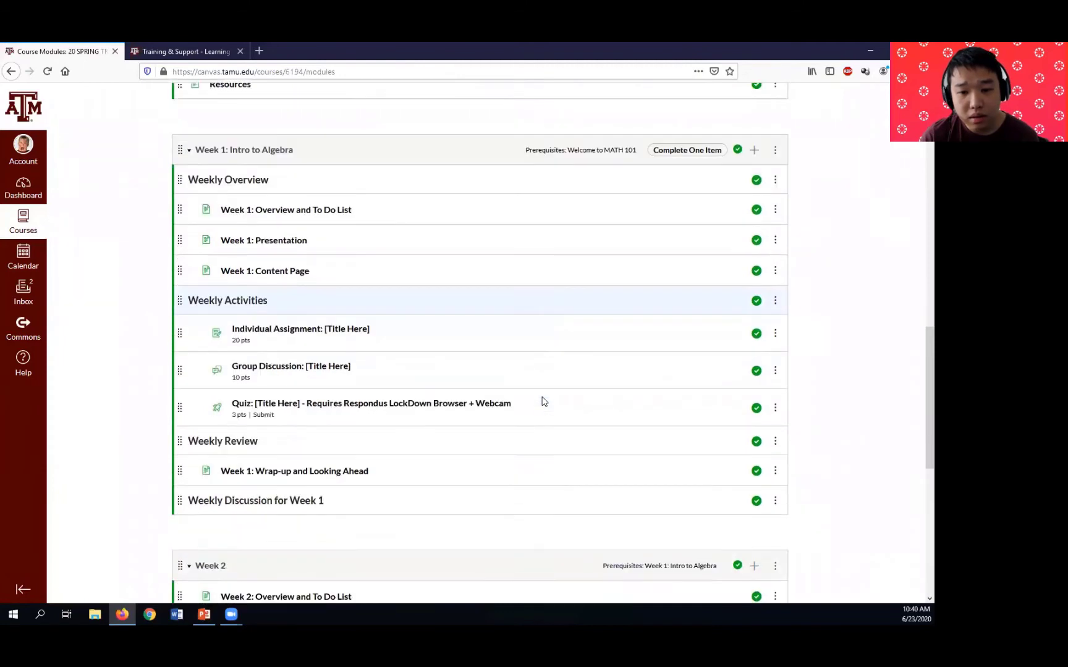
pyautogui.scroll(-1, 542, 402)
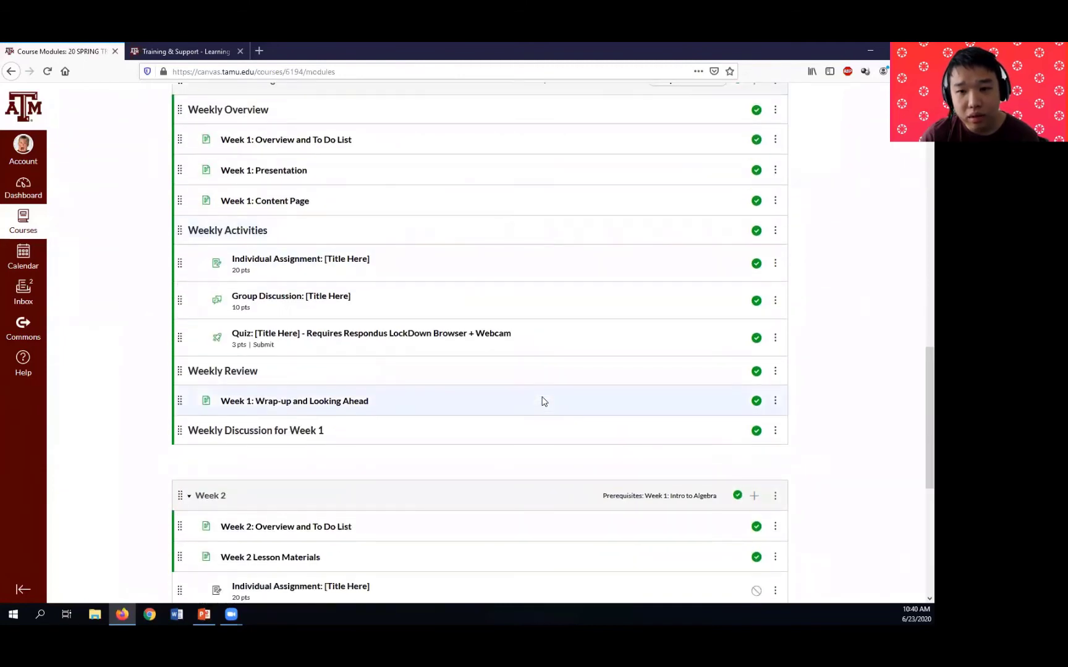
pyautogui.click(775, 303)
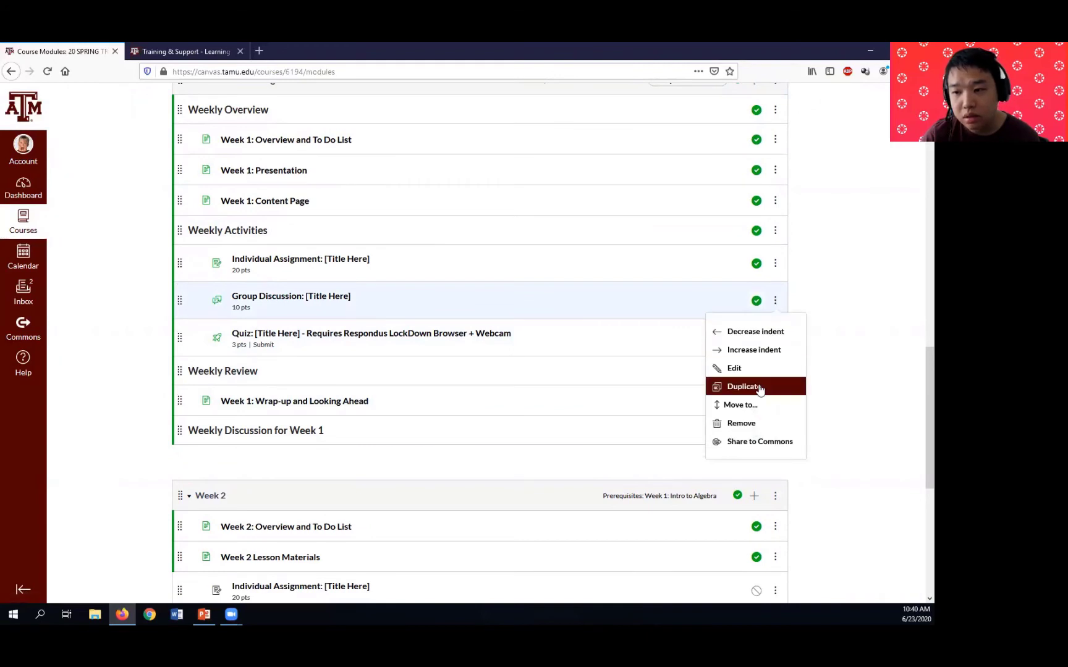
pyautogui.click(878, 313)
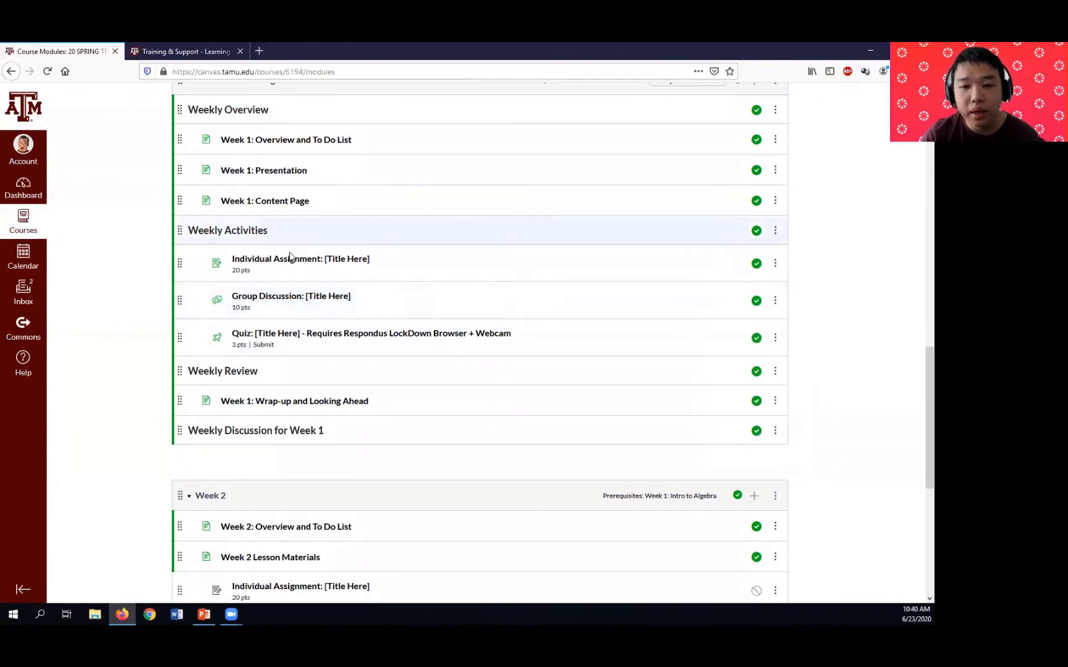
pyautogui.scroll(-2, 278, 315)
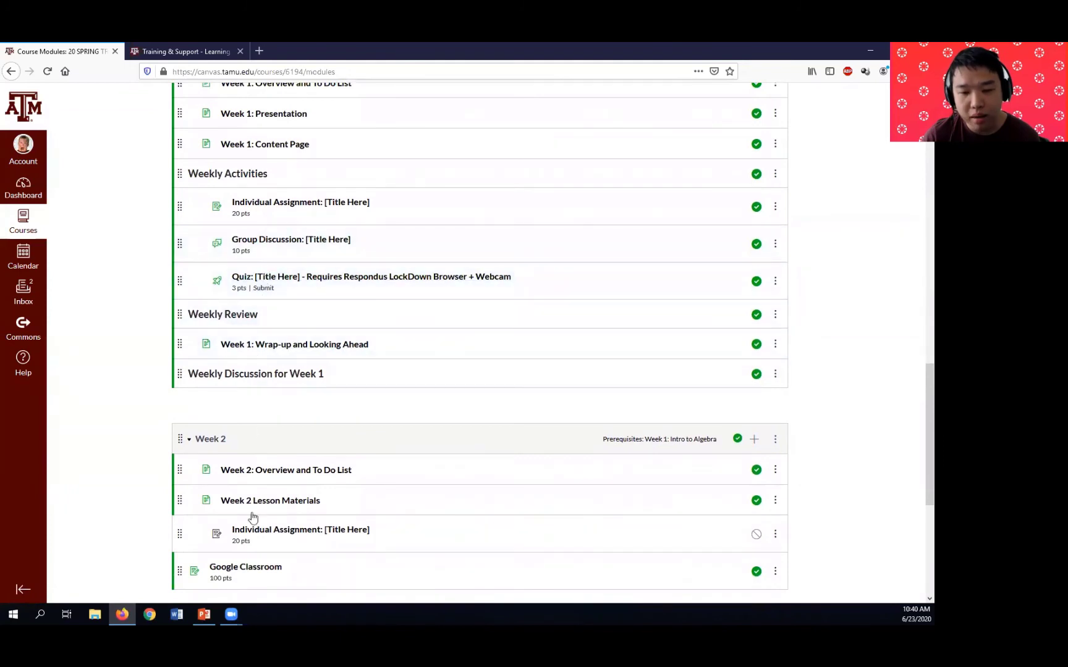
pyautogui.scroll(2, 252, 517)
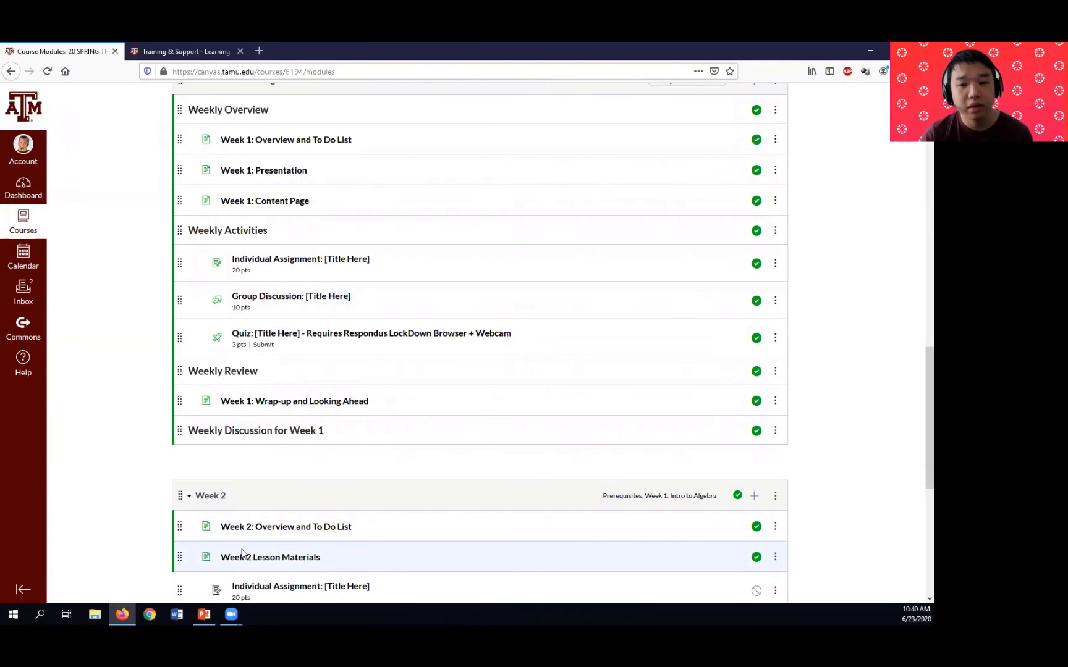
pyautogui.scroll(-3, 289, 529)
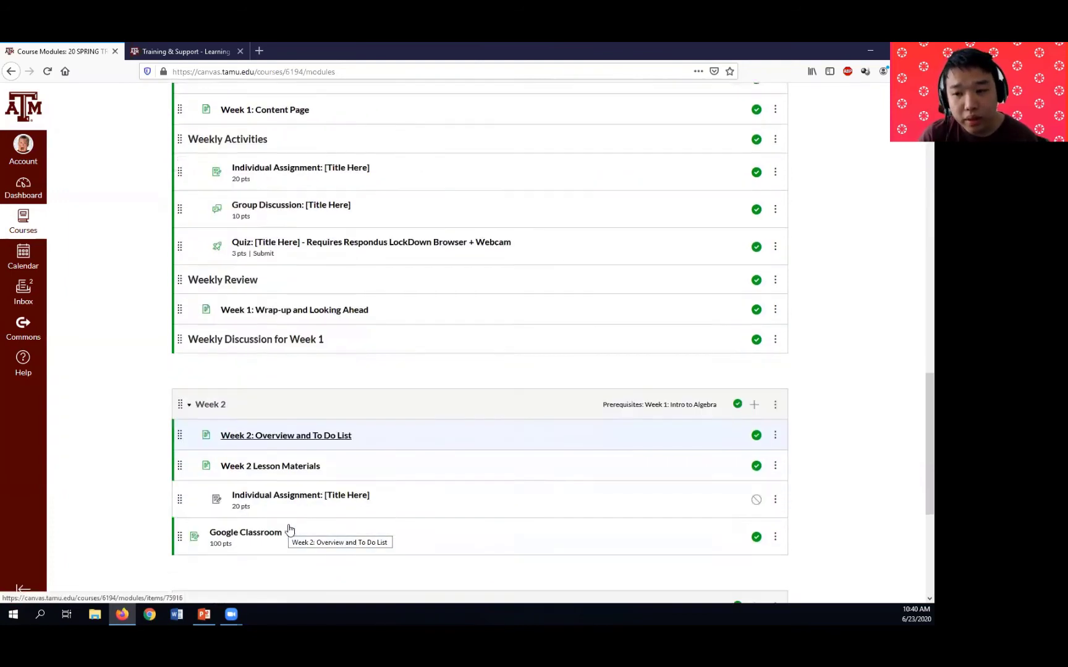
pyautogui.scroll(-1, 290, 529)
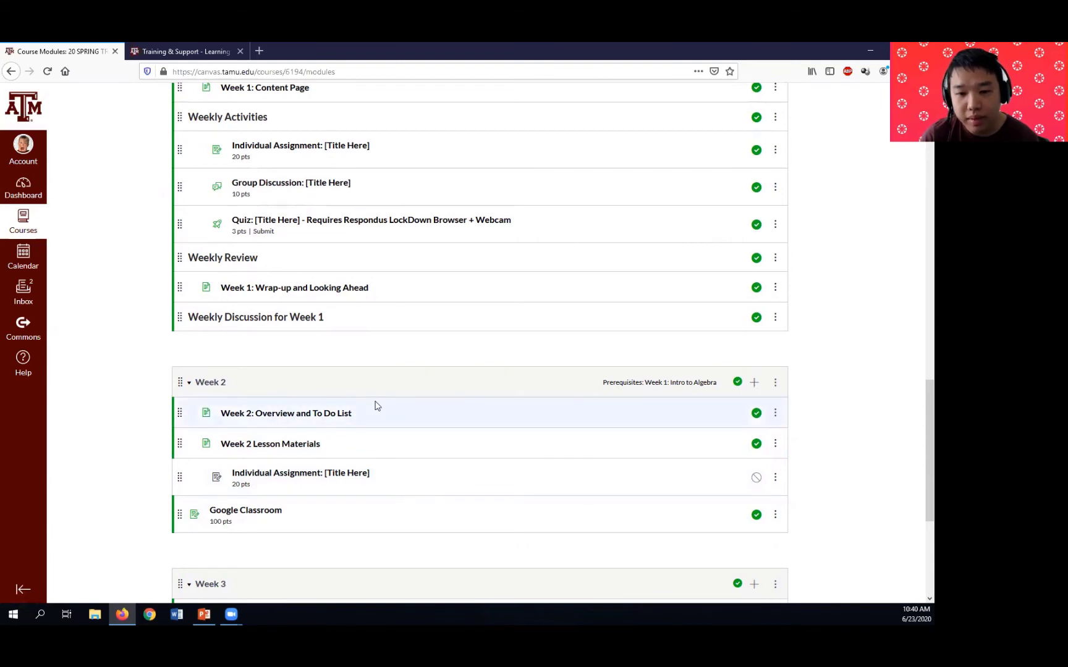
# Add a new discussion topic named "Week 2", indented 1 level, to the Week 2 module and place it above Google Classroom.
pyautogui.scroll(-3, 375, 406)
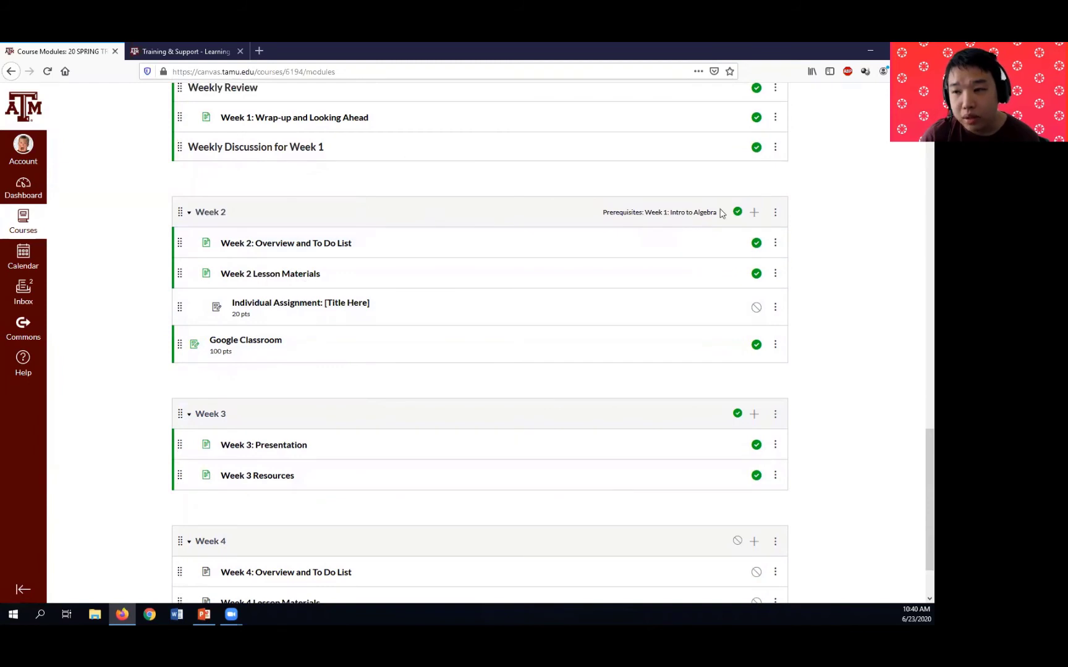
pyautogui.click(755, 213)
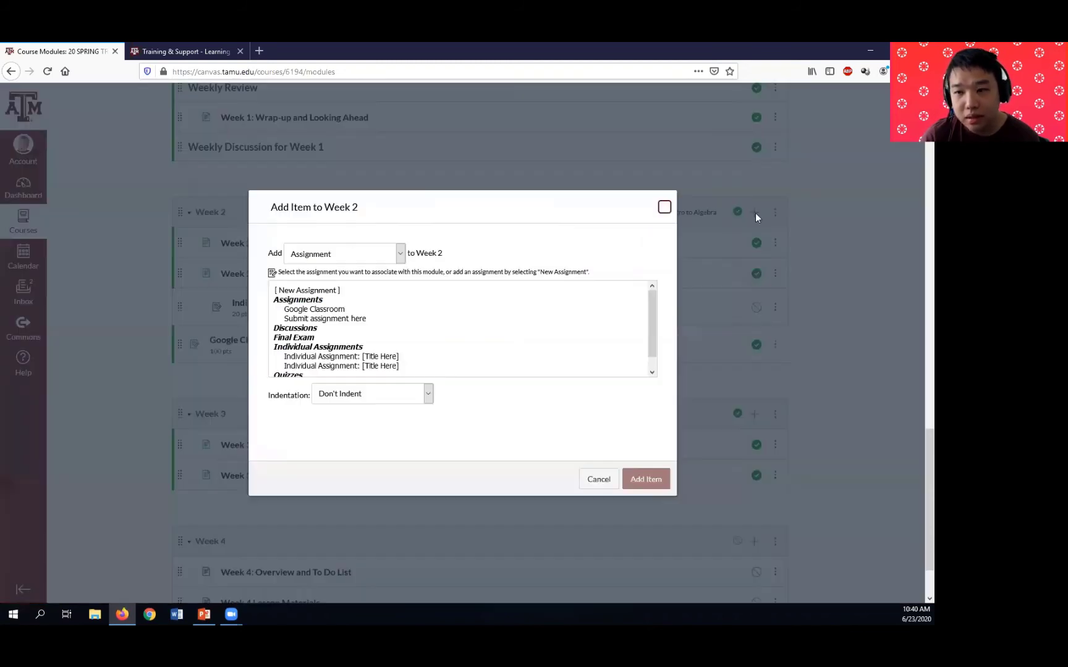
pyautogui.click(336, 260)
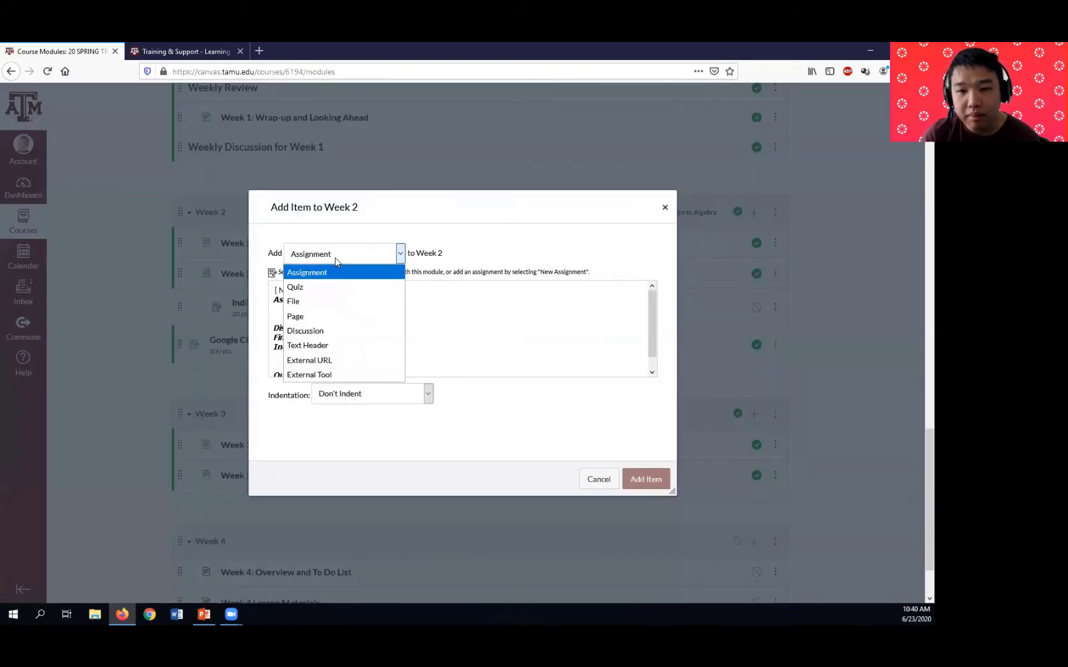
pyautogui.click(324, 332)
pyautogui.click(315, 291)
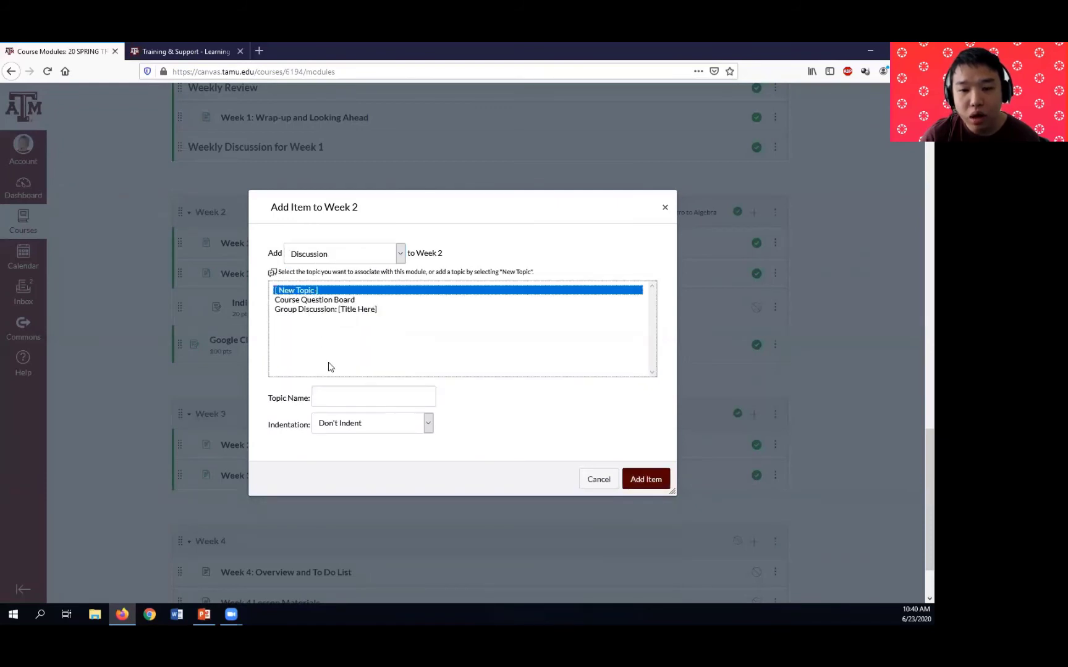
pyautogui.click(334, 393)
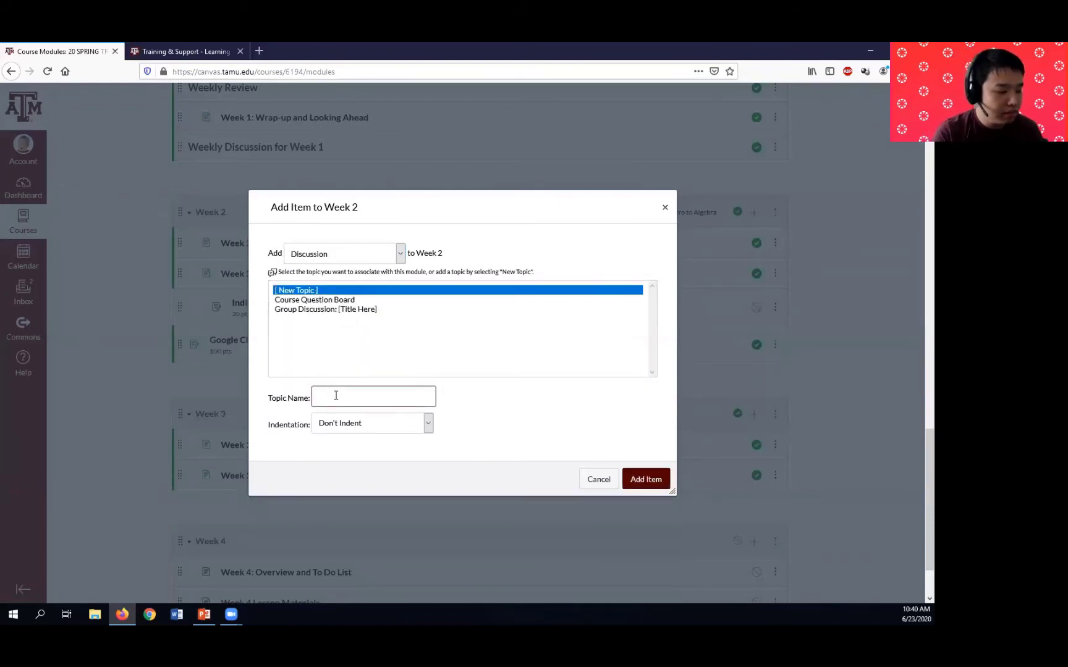
pyautogui.write('Week 2')
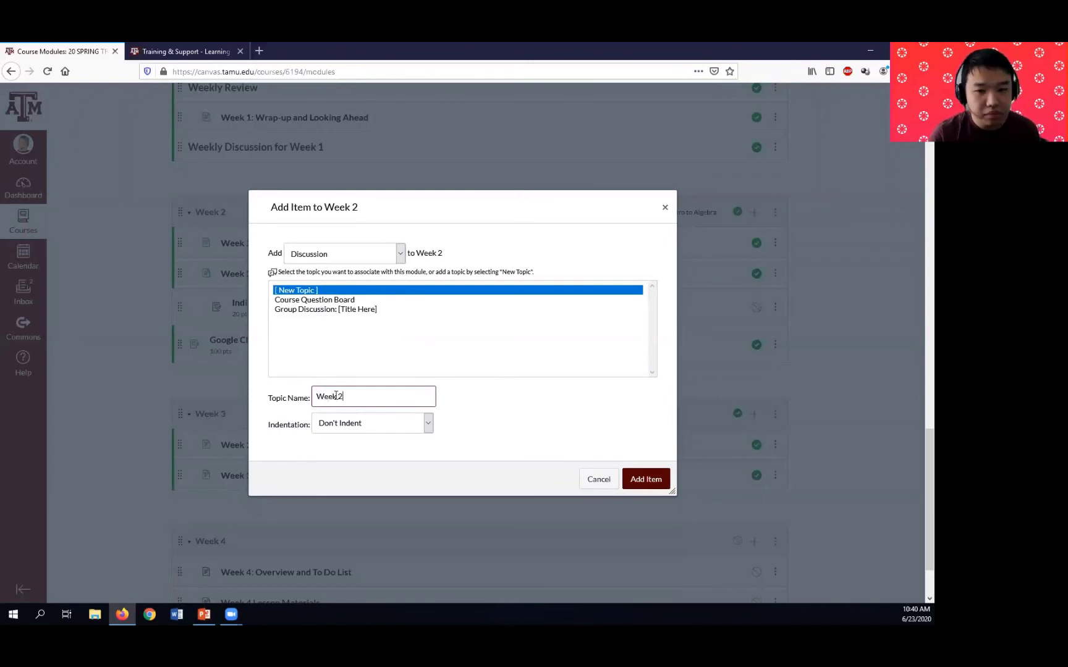
pyautogui.click(378, 426)
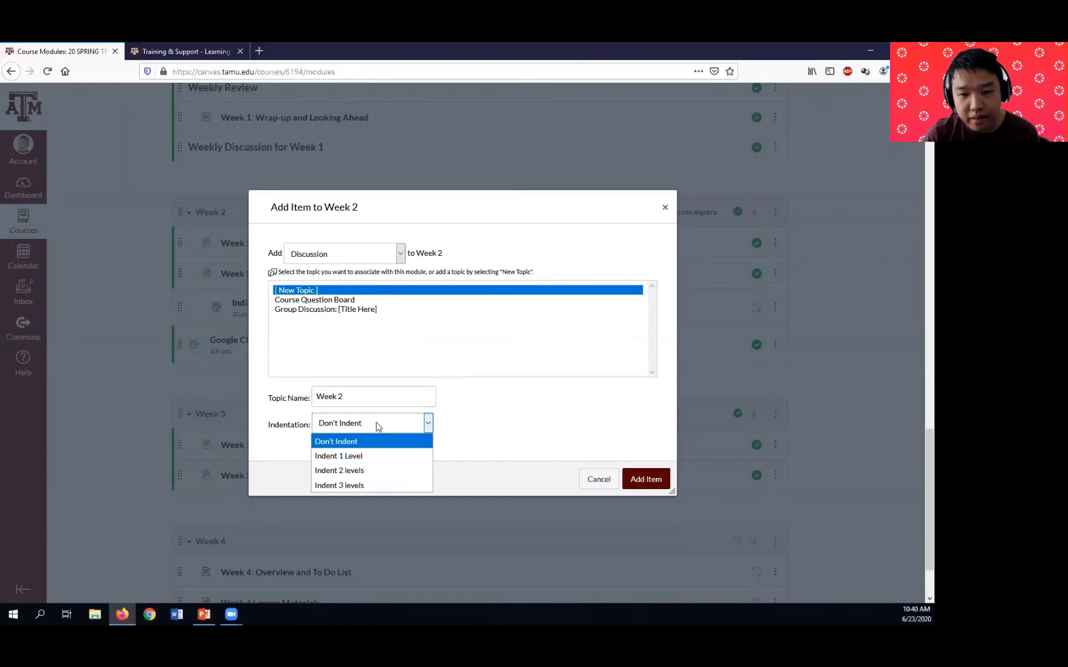
pyautogui.click(367, 457)
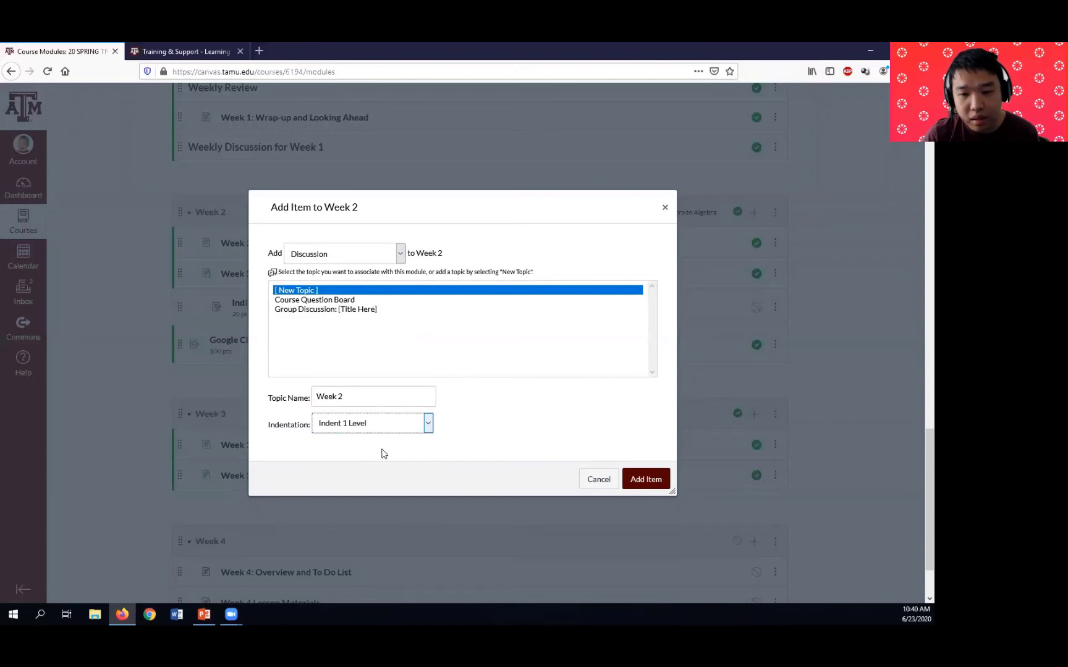
pyautogui.click(650, 482)
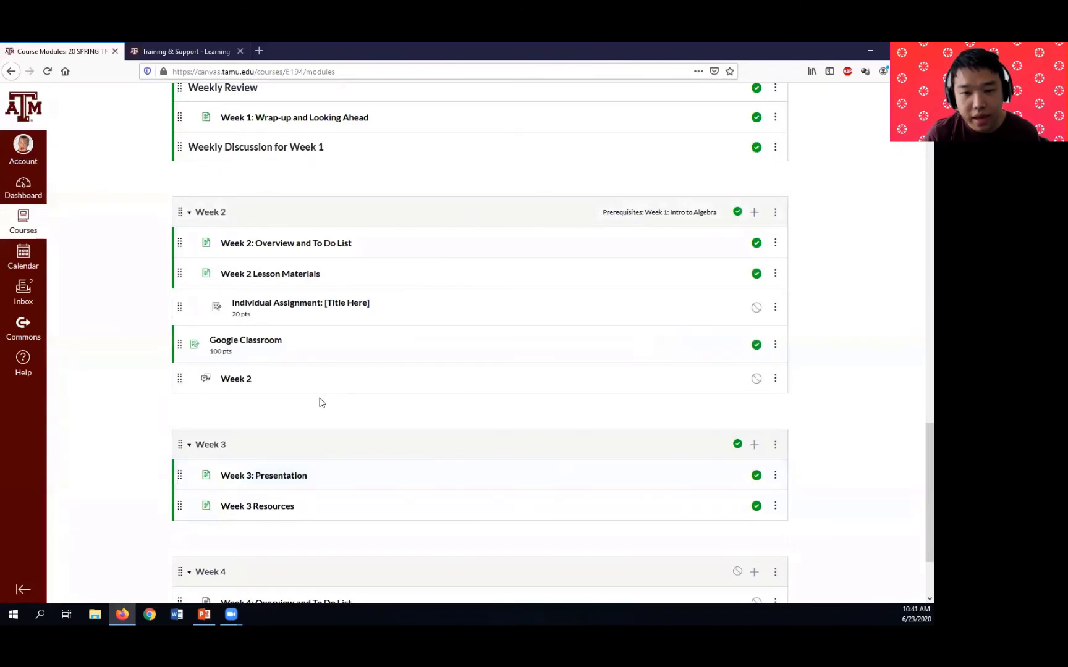
pyautogui.moveTo(179, 377); pyautogui.dragTo(175, 334)
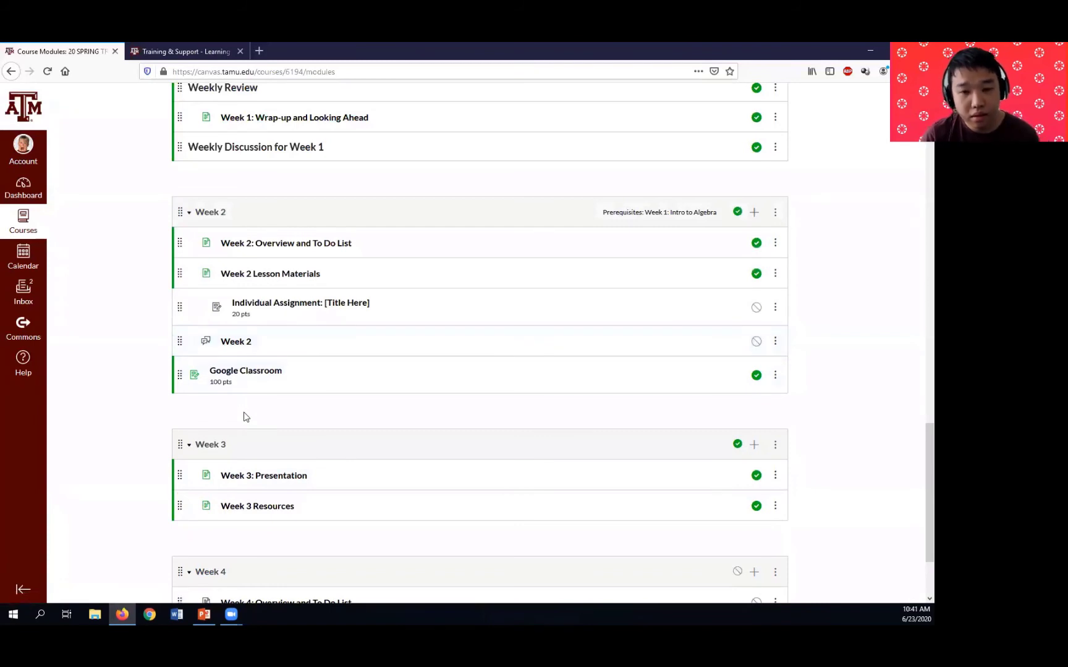
# Open the new Week 2 discussion for editing and examine its content area, posting options and group discussion setting.
pyautogui.scroll(2, 244, 417)
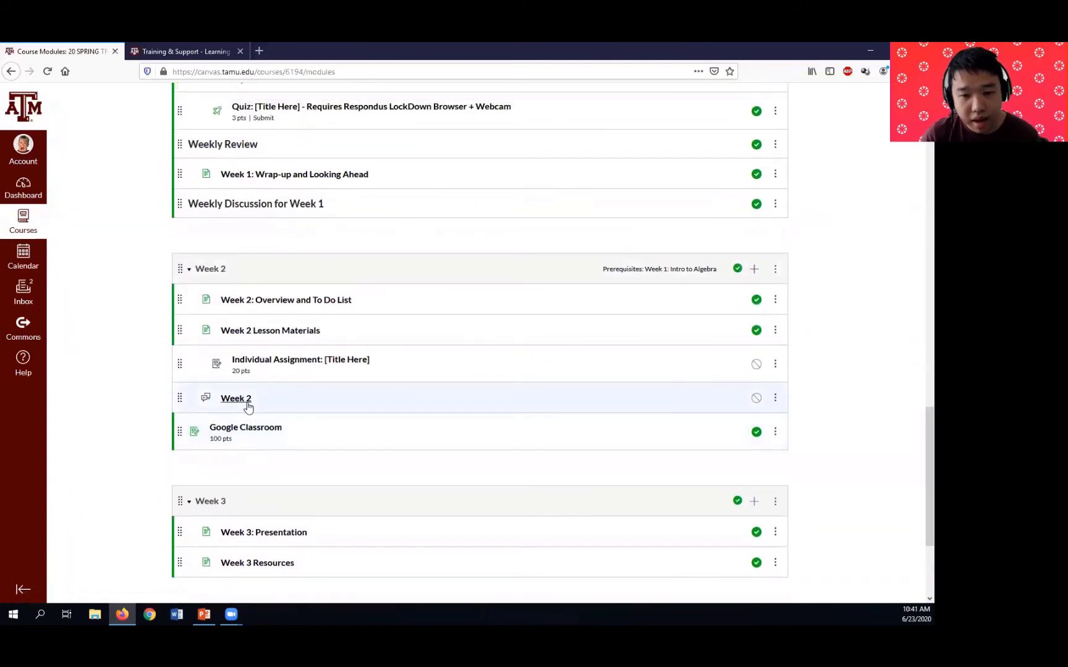
pyautogui.click(247, 405)
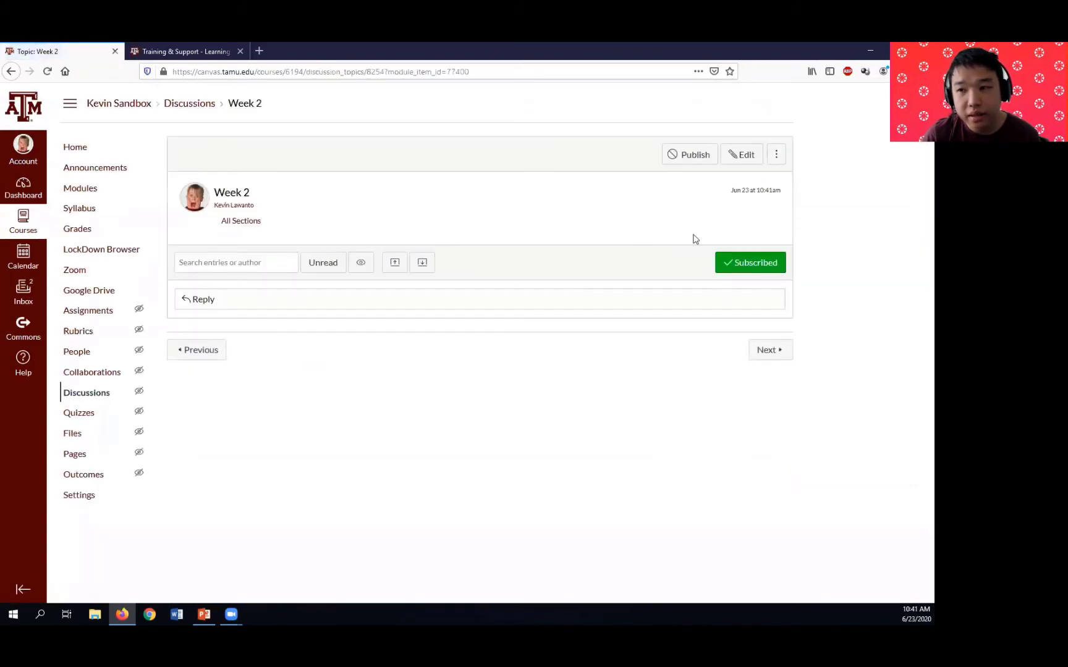
pyautogui.click(745, 156)
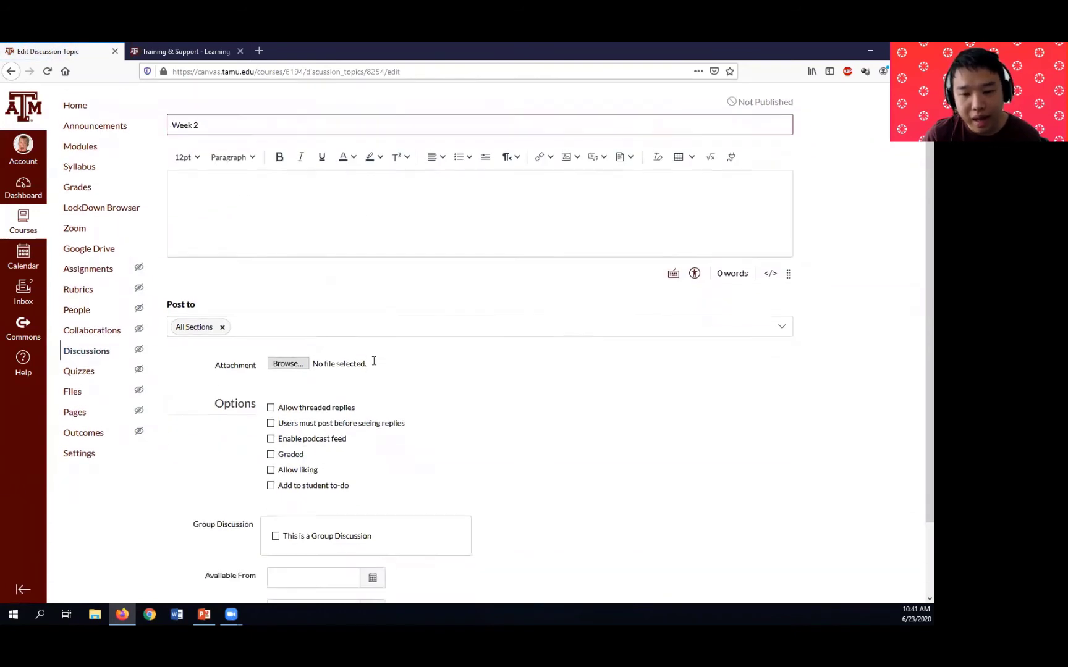
pyautogui.scroll(-3, 372, 362)
pyautogui.scroll(3, 370, 327)
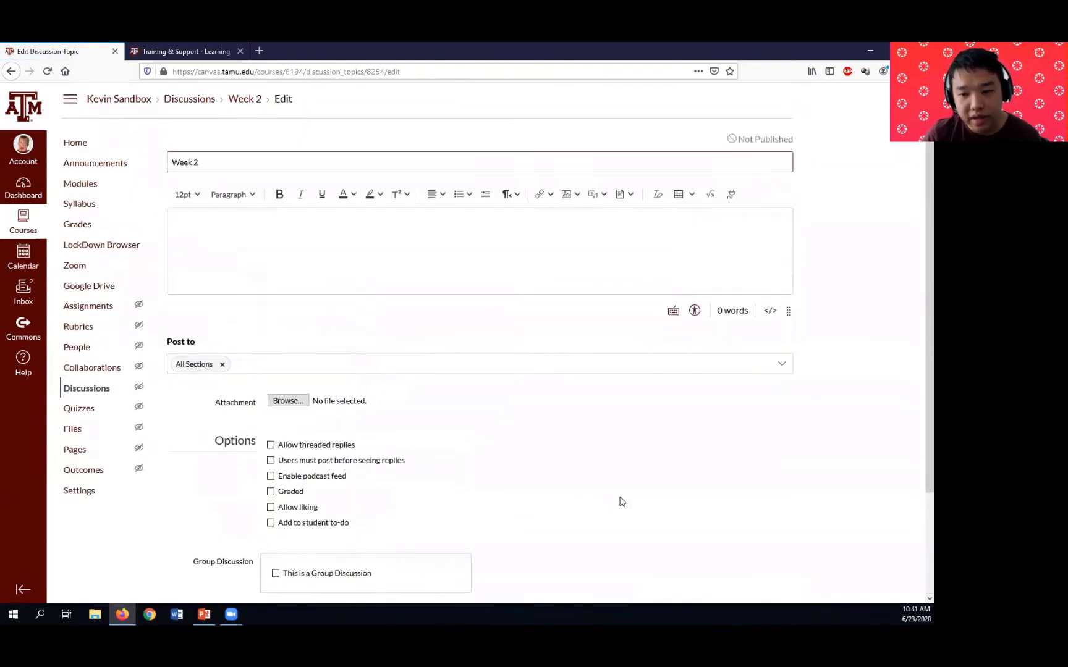
# Cancel editing the Week 2 discussion and return to the Week 2 module in the course's modules.
pyautogui.scroll(-3, 620, 500)
pyautogui.click(645, 568)
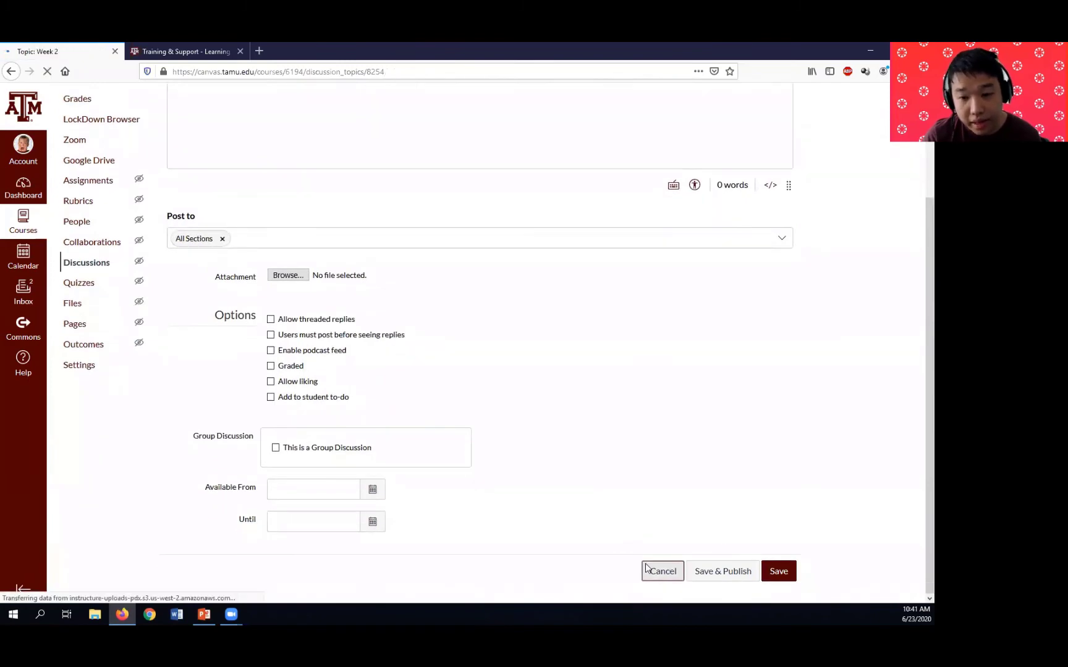
pyautogui.click(100, 192)
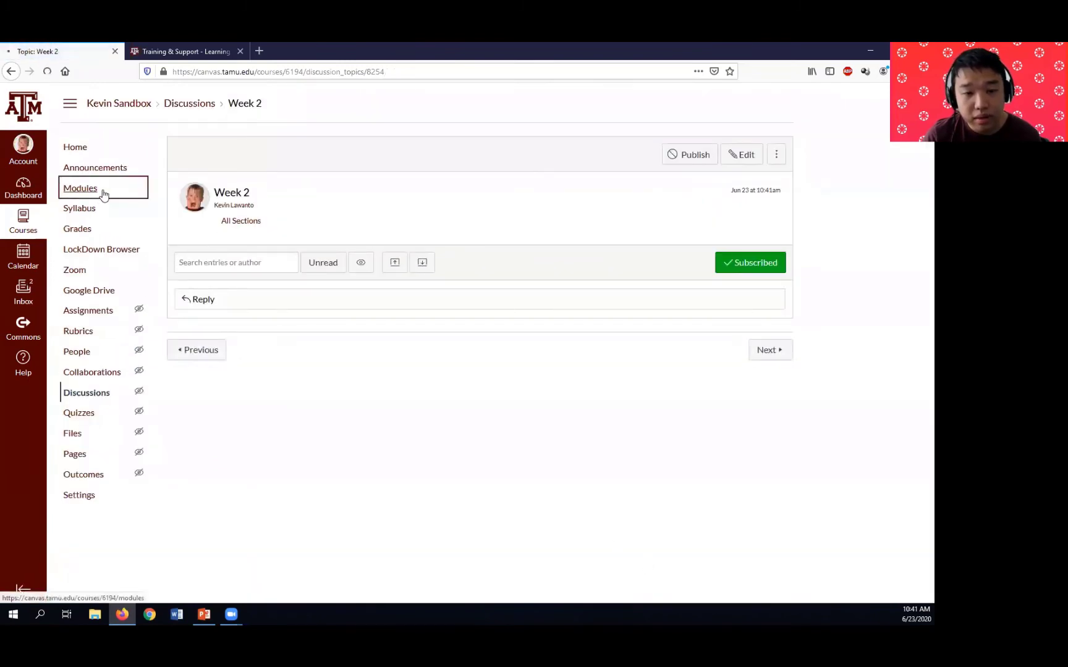
pyautogui.scroll(-3, 520, 503)
pyautogui.scroll(-10, 520, 504)
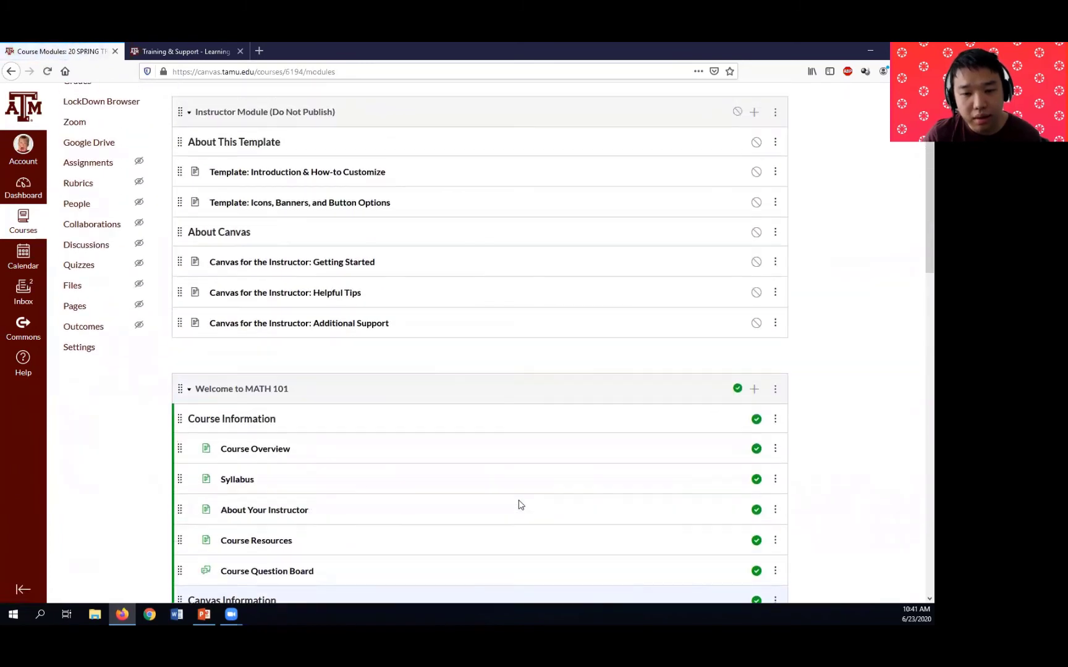
pyautogui.scroll(-5, 530, 504)
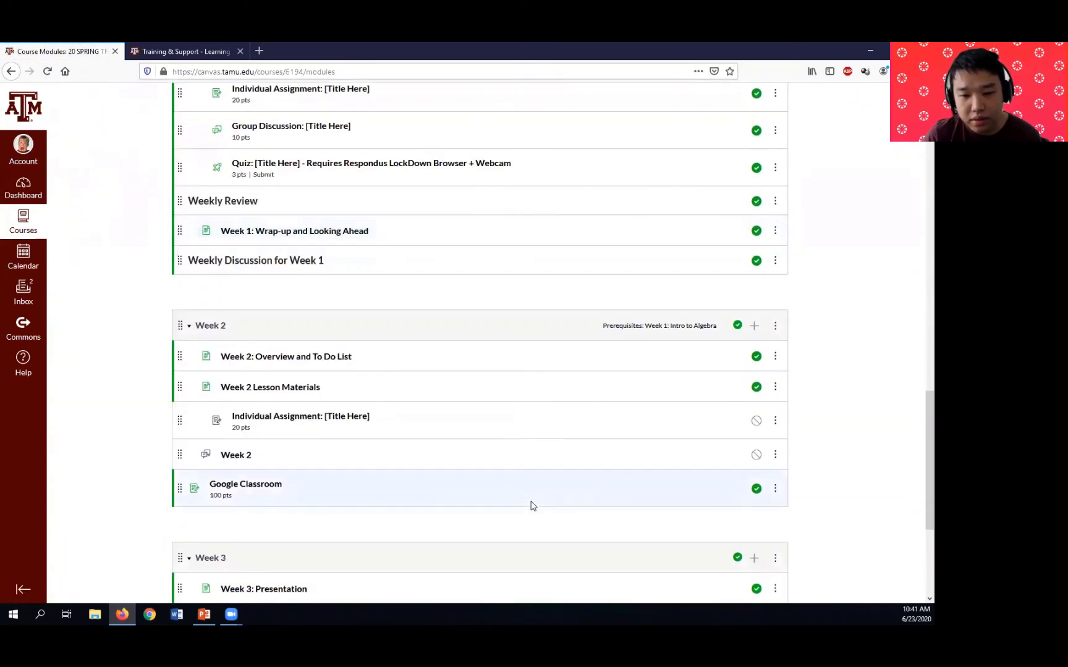
# Examine the New Assignment option for adding an item to the Week 2 module, and cancel without adding it.
pyautogui.click(755, 326)
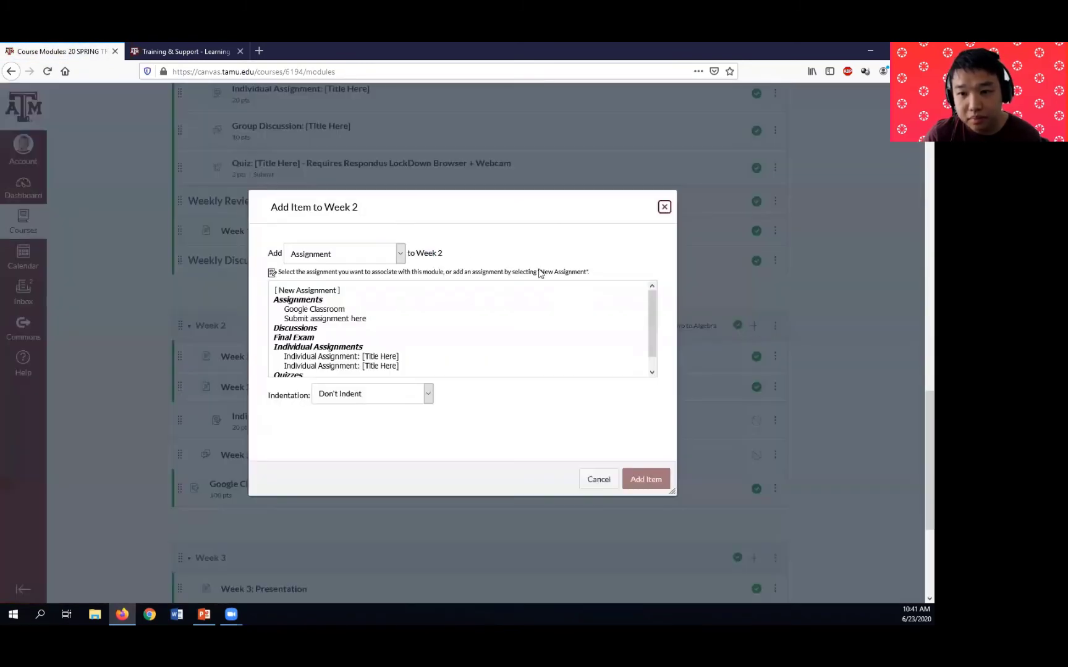
pyautogui.click(326, 291)
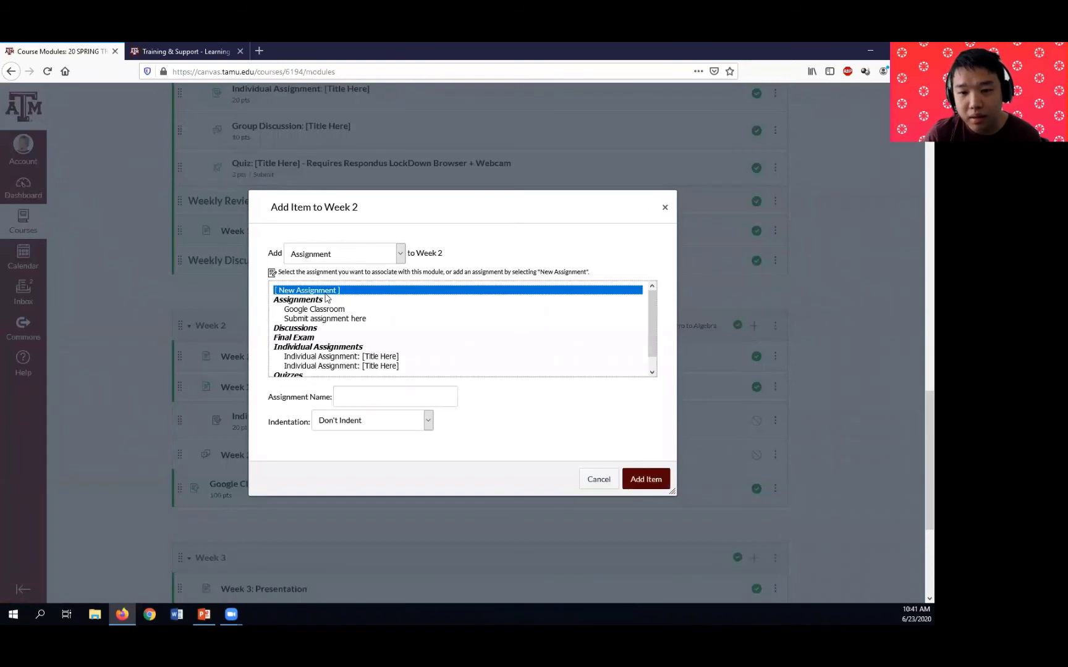
pyautogui.click(608, 482)
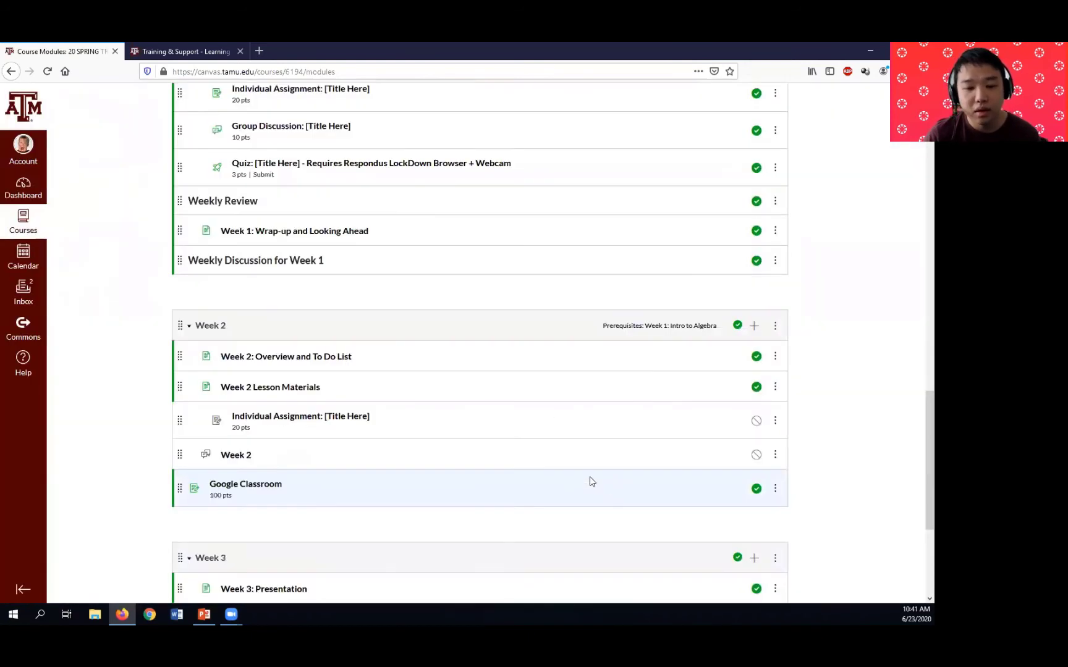
# Switch to the PowerPoint slide show and advance past the discussion best practices to the discussion activity slide.
pyautogui.moveTo(204, 614)
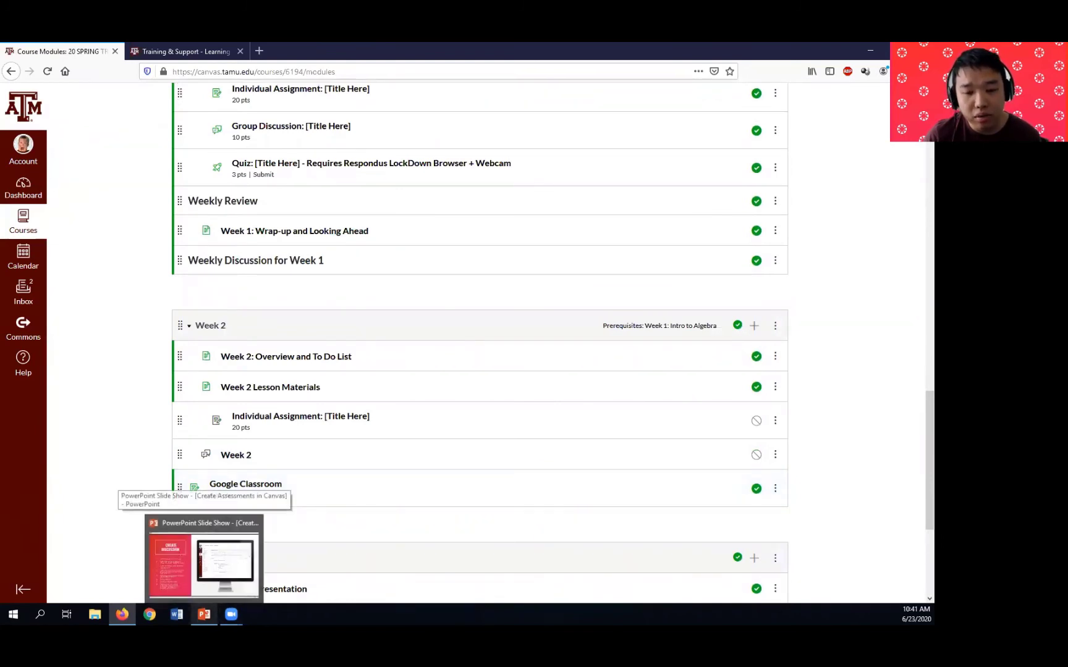
pyautogui.click(204, 559)
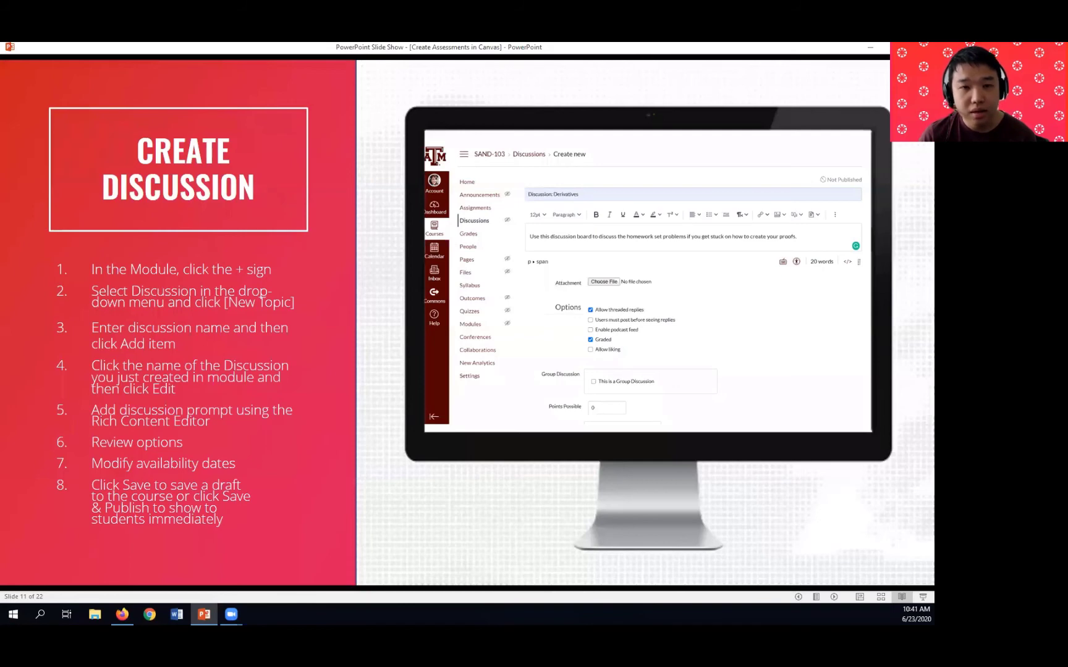
pyautogui.press('Right')
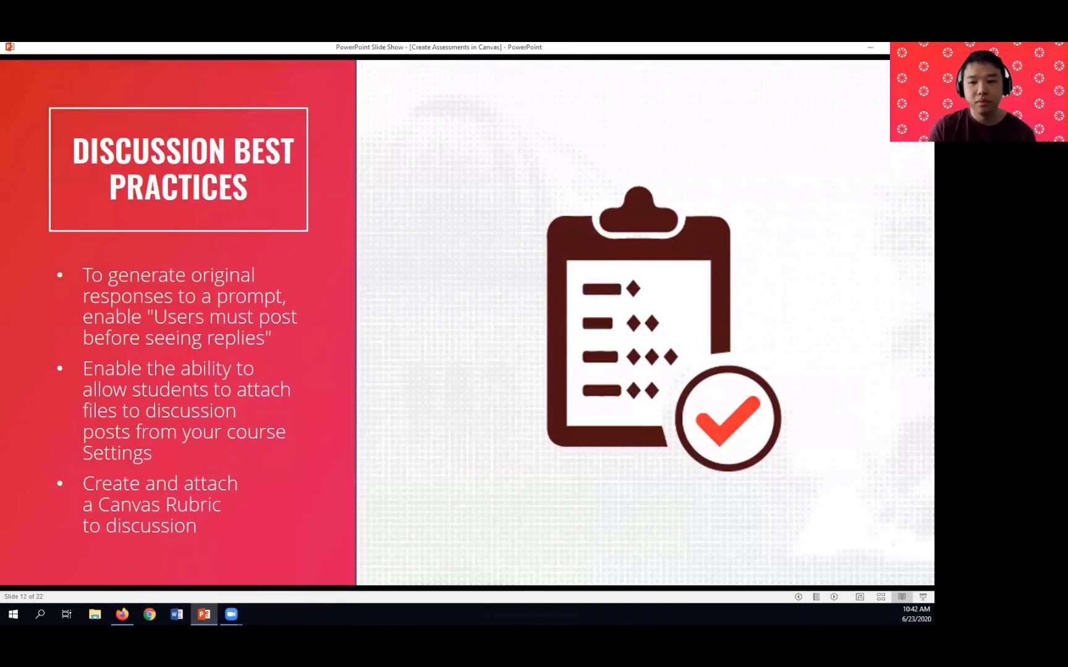
pyautogui.click(482, 435)
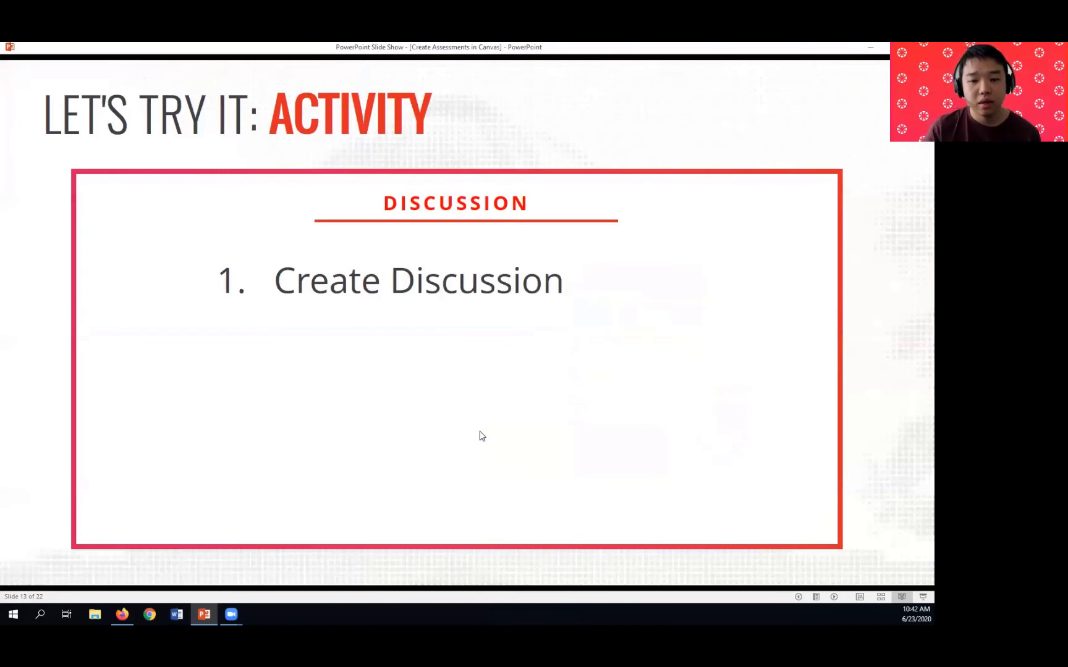
# Switch to the Zoom meeting, pause its recording and resume it.
pyautogui.moveTo(231, 614)
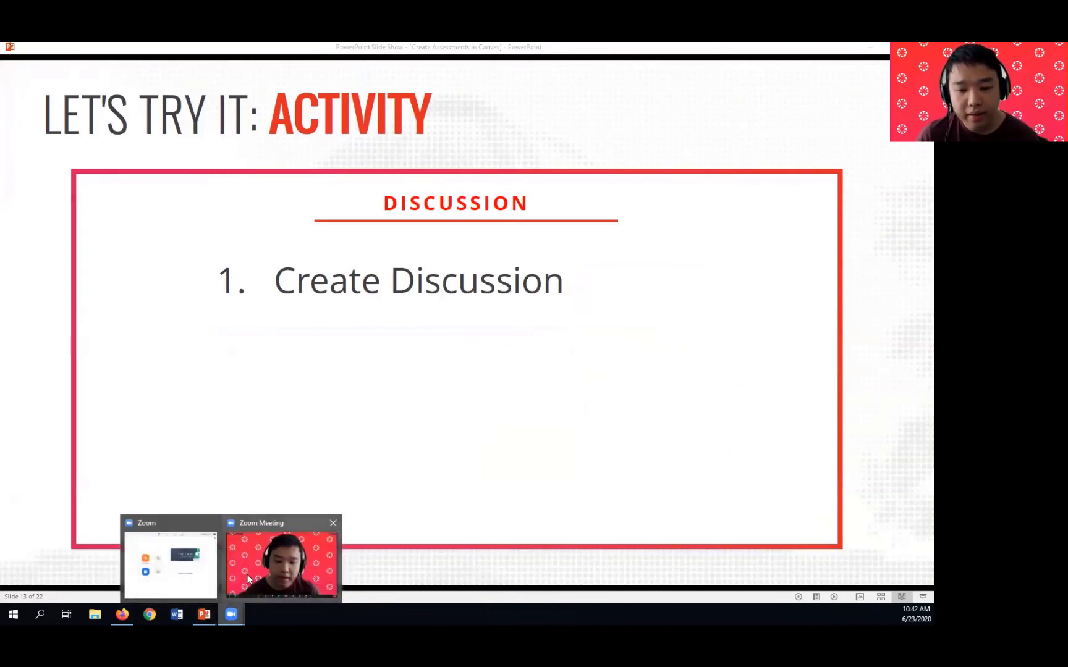
pyautogui.click(258, 559)
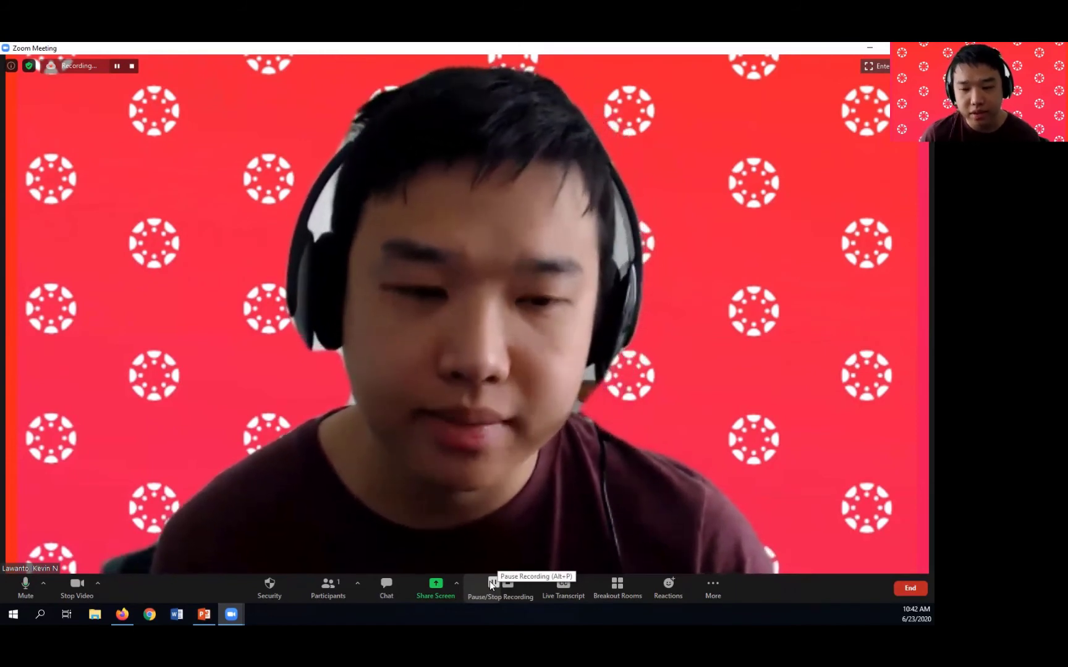
pyautogui.click(491, 584)
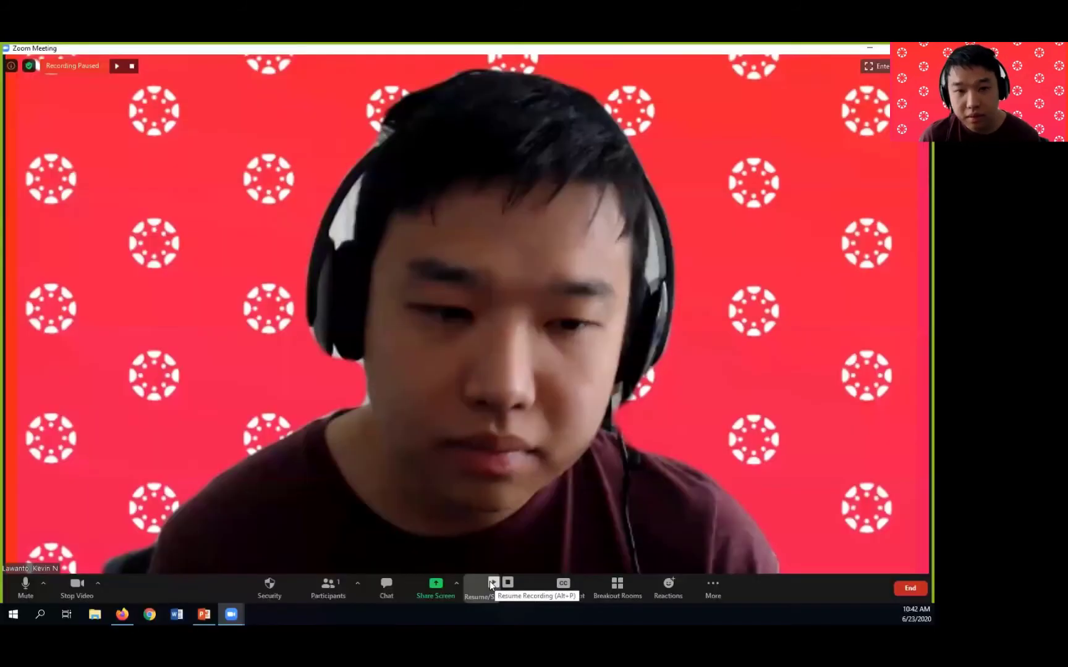
pyautogui.click(492, 583)
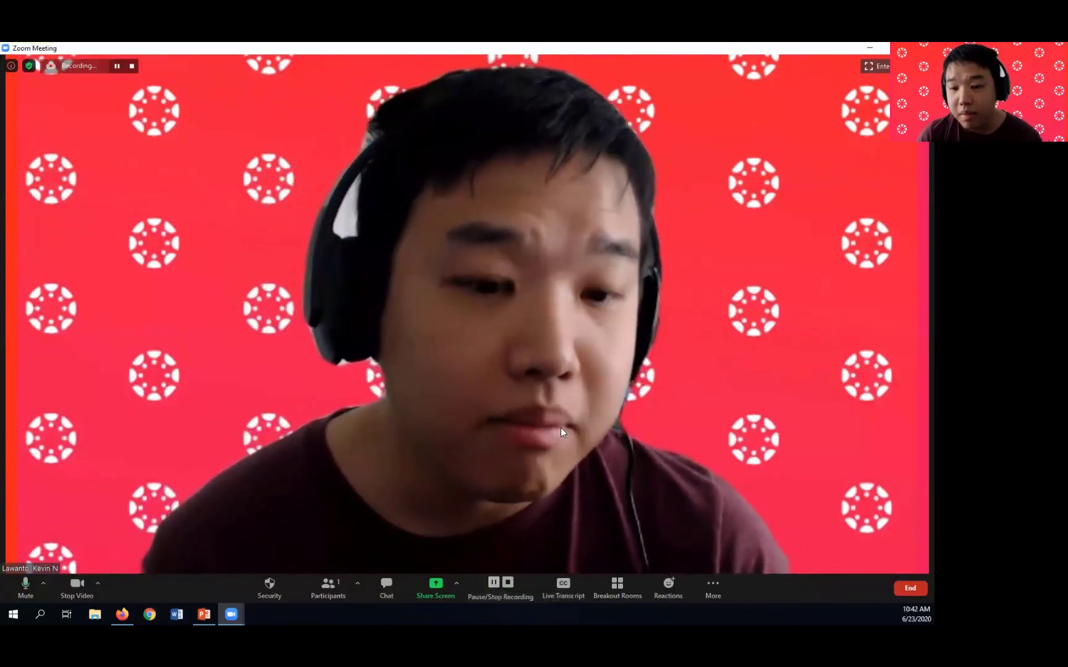
# Return to the PowerPoint slide show and advance to the Create Quiz slide.
pyautogui.click(204, 614)
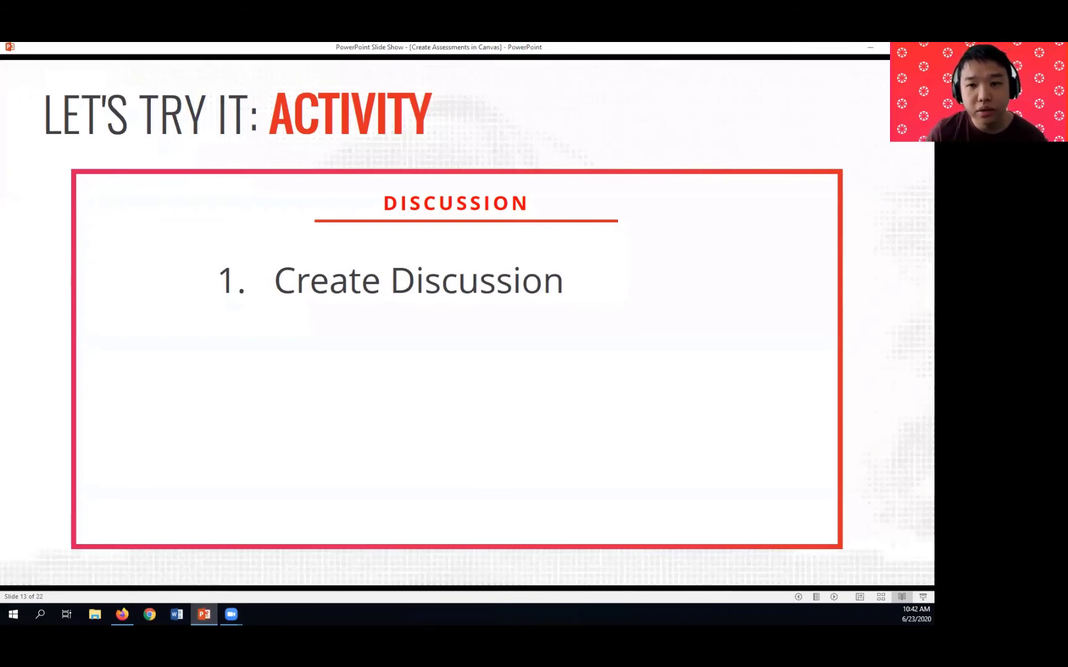
pyautogui.press('Right')
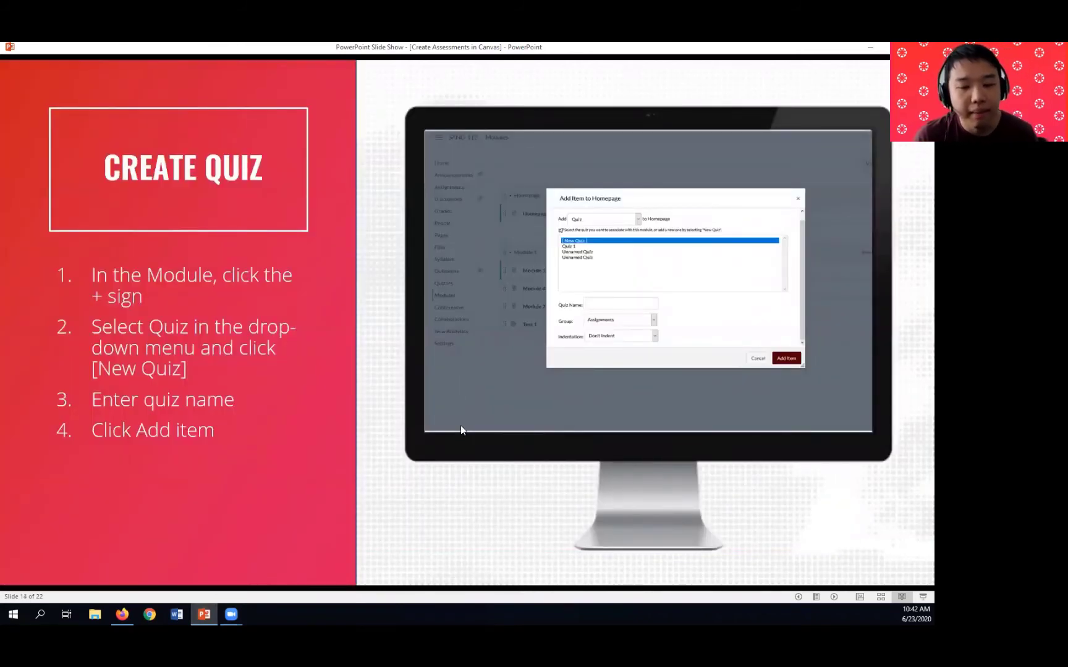
# Switch back to Canvas in the browser and open Week 1's LockDown Browser quiz for editing.
pyautogui.moveTo(121, 614)
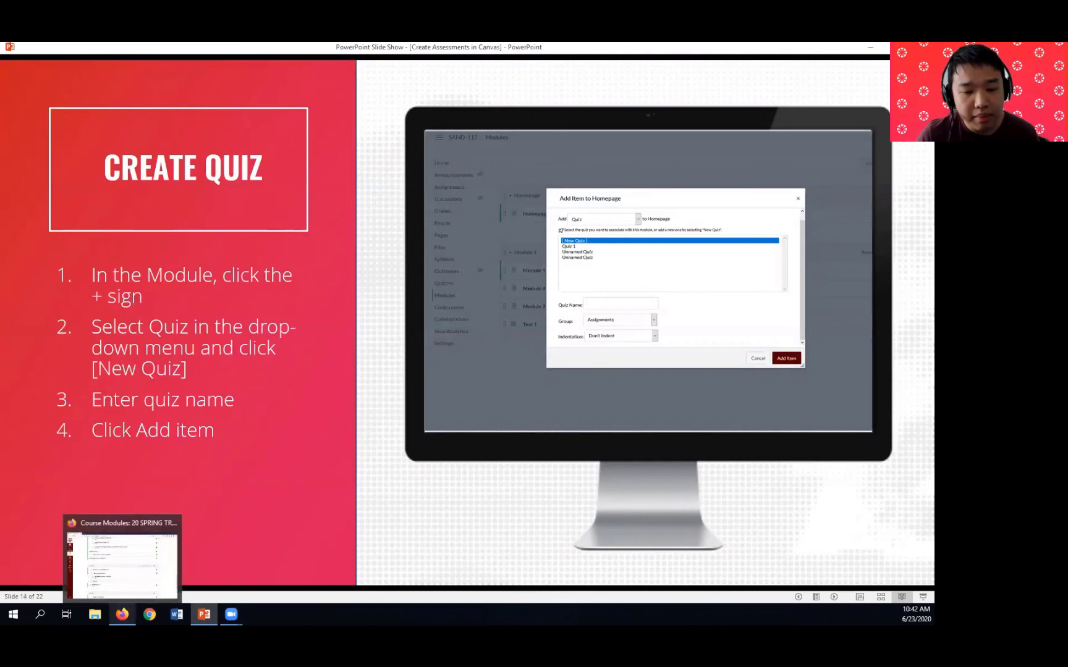
pyautogui.click(127, 563)
pyautogui.scroll(3, 218, 495)
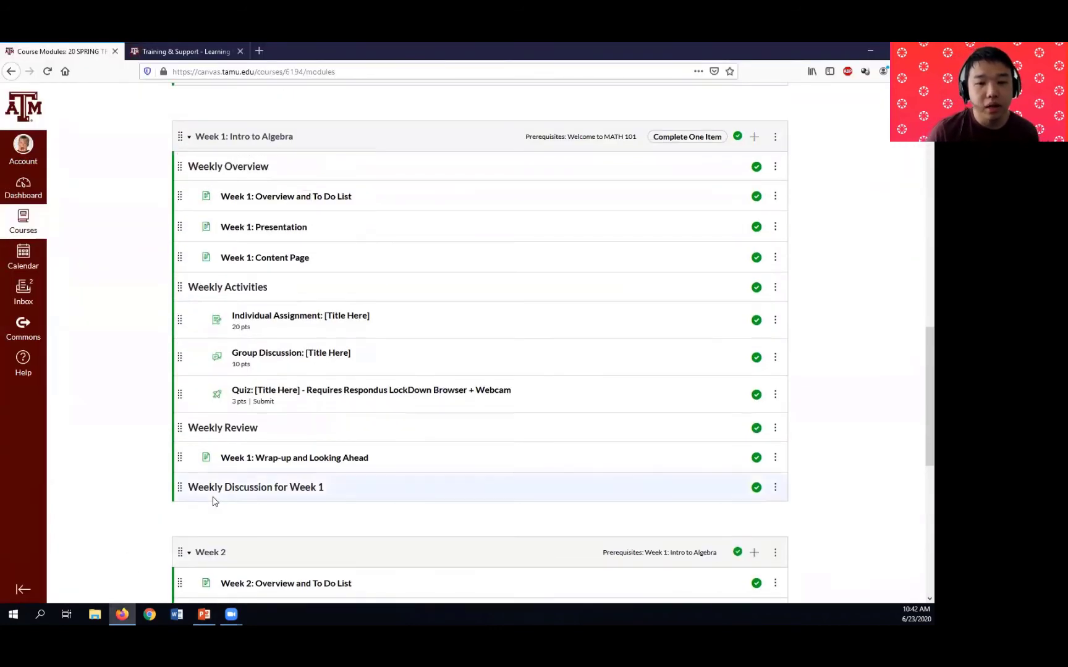
pyautogui.click(310, 392)
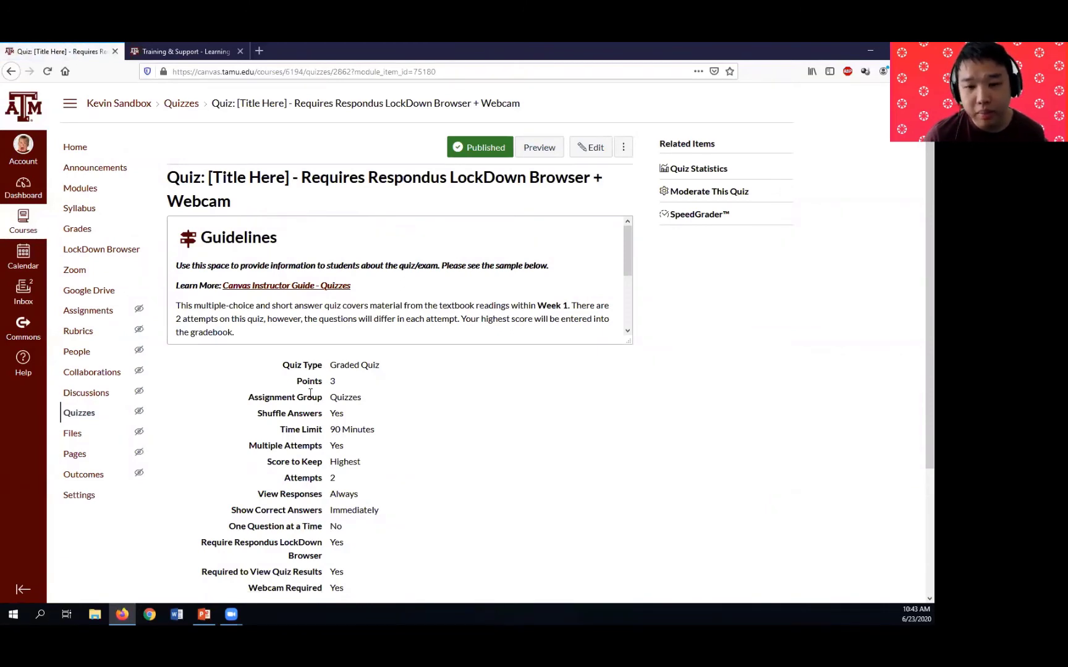
pyautogui.click(590, 148)
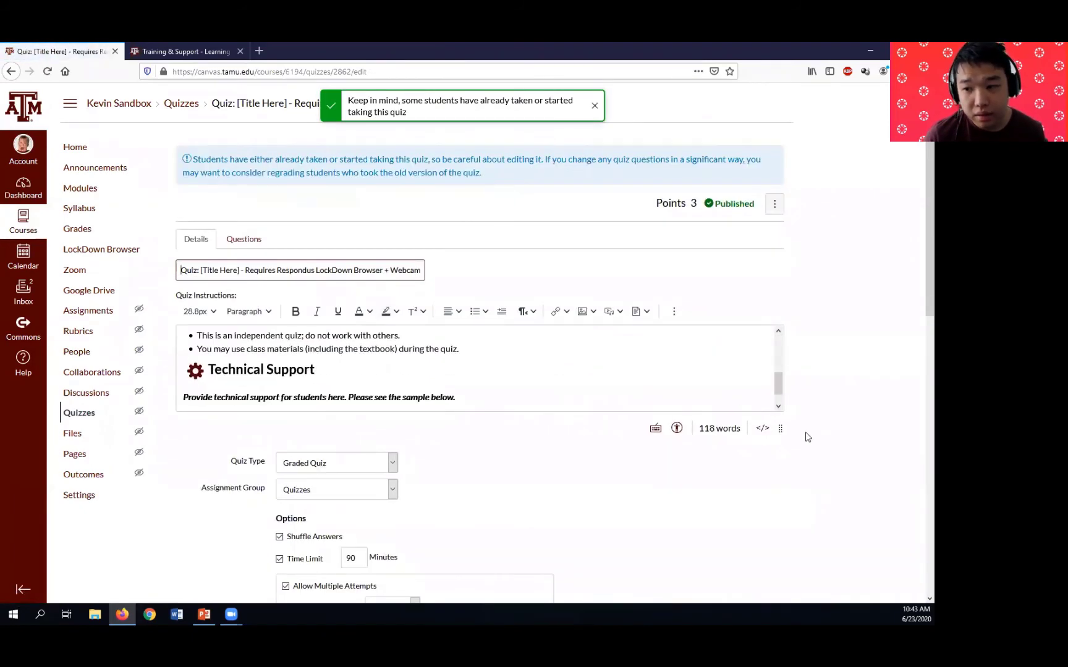
# Enlarge the quiz instructions editor vertically and review its Guidelines and Technical Support sections.
pyautogui.click(780, 428)
pyautogui.scroll(-5, 806, 441)
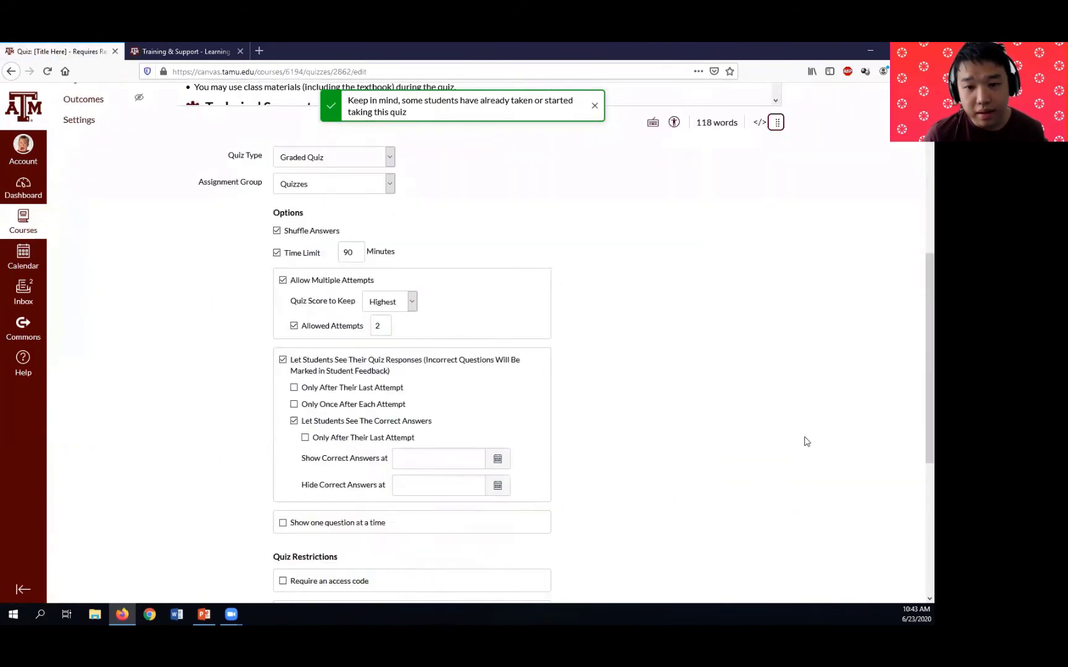
pyautogui.scroll(5, 799, 414)
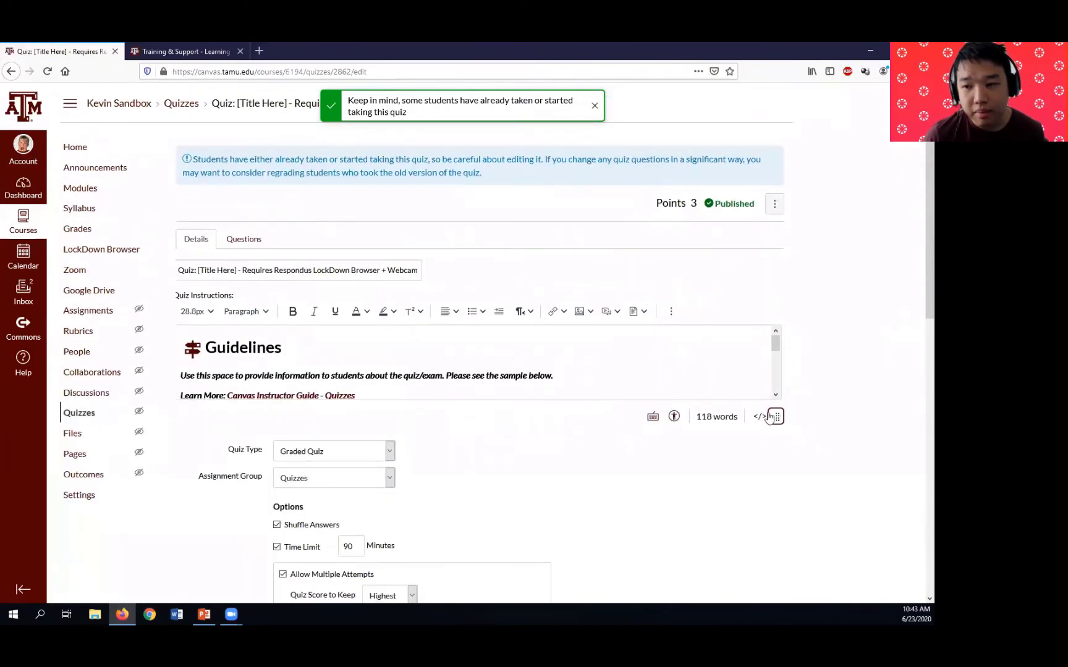
pyautogui.moveTo(770, 418); pyautogui.dragTo(775, 517)
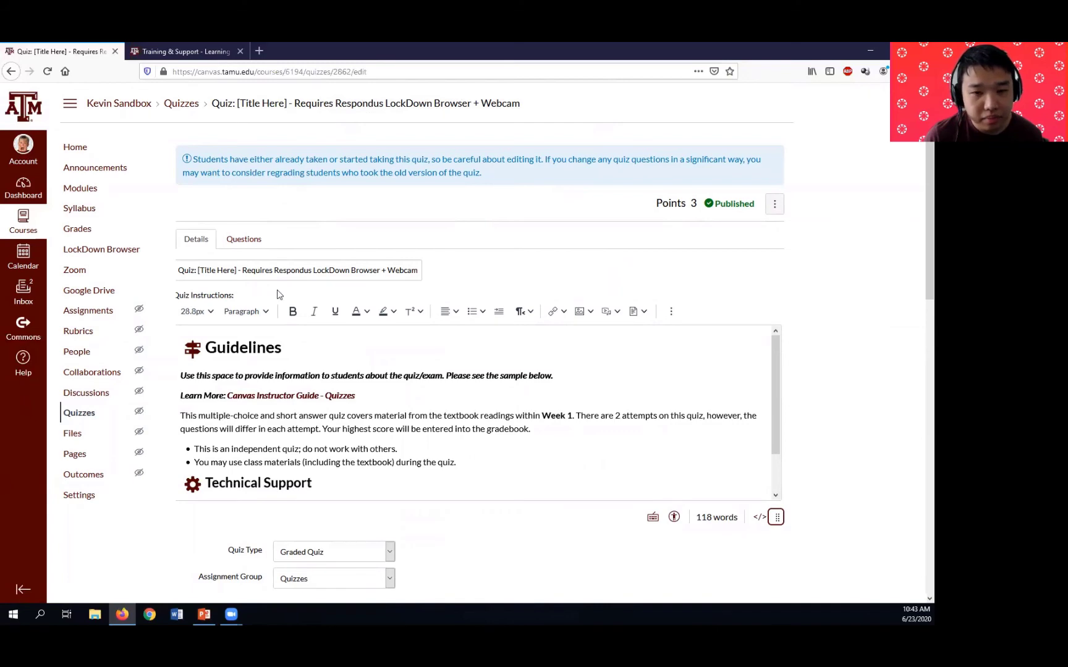
pyautogui.scroll(-1, 281, 297)
pyautogui.scroll(1, 279, 295)
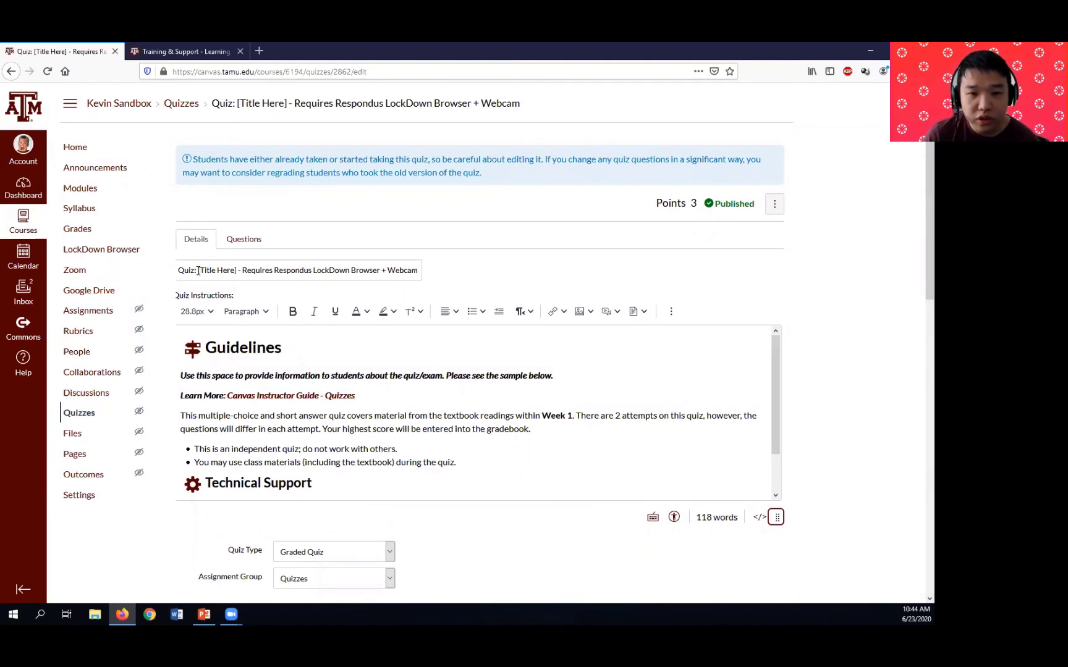
pyautogui.scroll(-2, 281, 400)
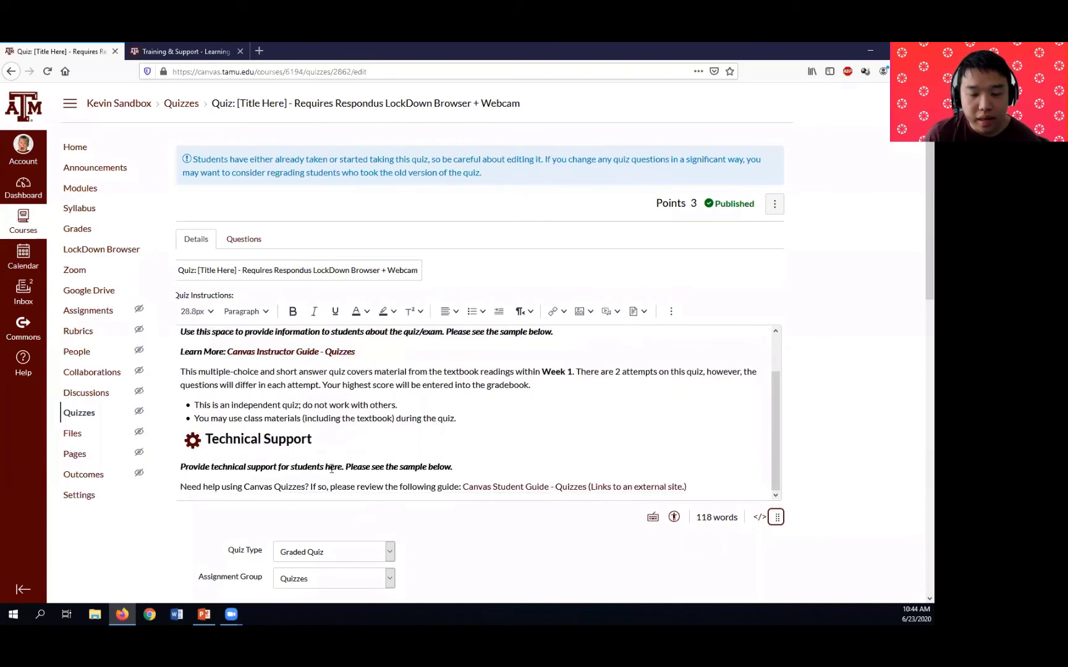
# Examine the choices for quiz type and quiz score to keep, leaving them at Graded Quiz and Highest.
pyautogui.scroll(-5, 853, 497)
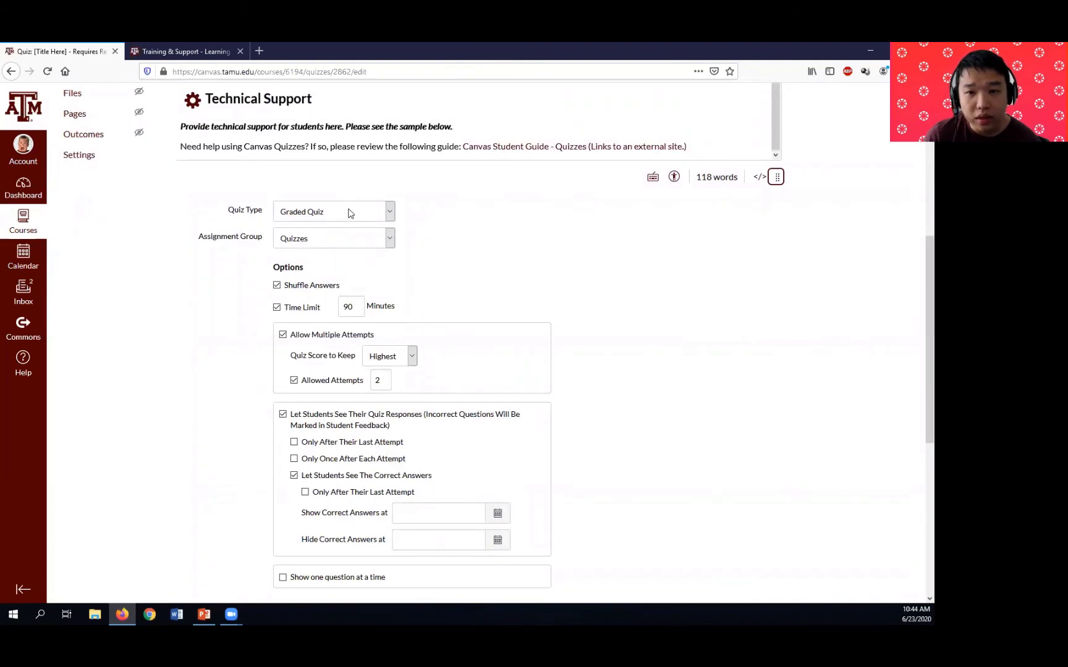
pyautogui.click(351, 213)
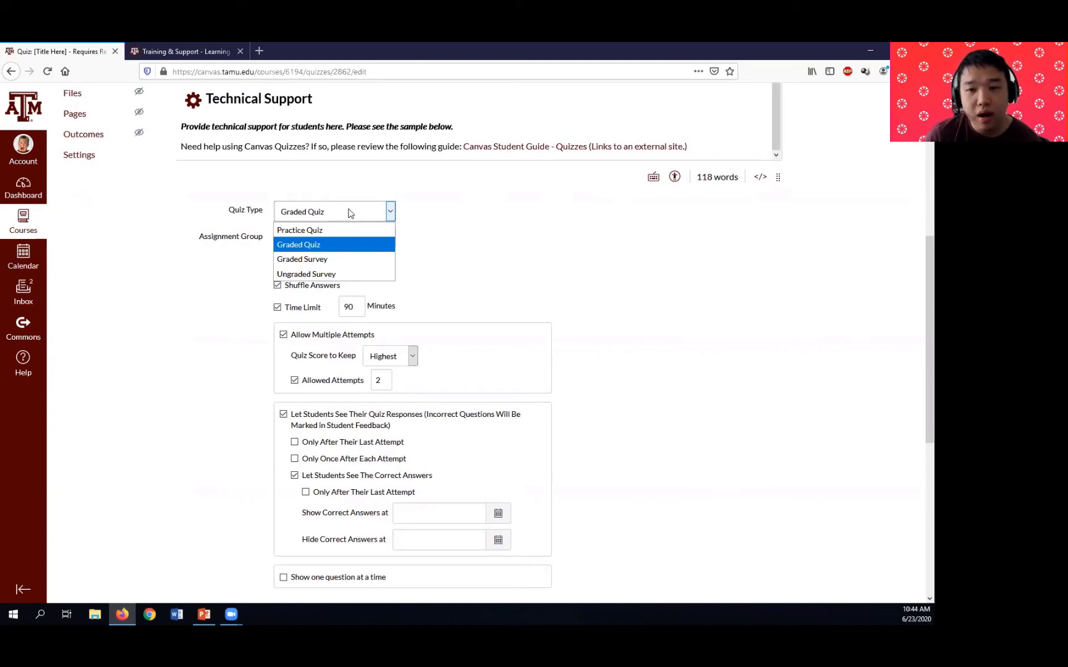
pyautogui.click(329, 246)
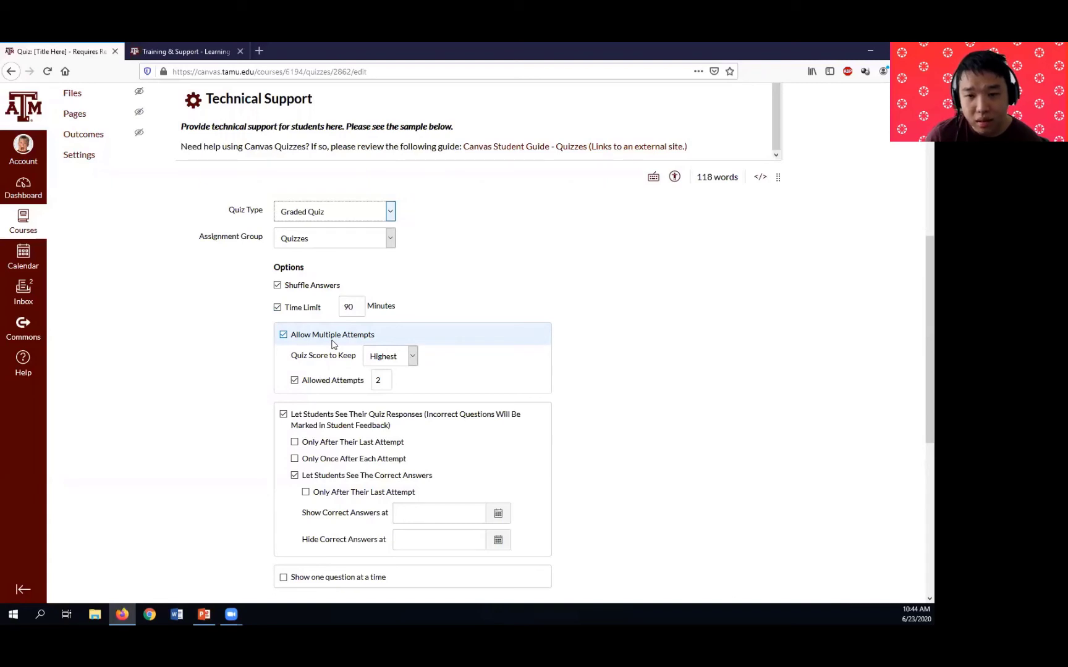
pyautogui.click(379, 361)
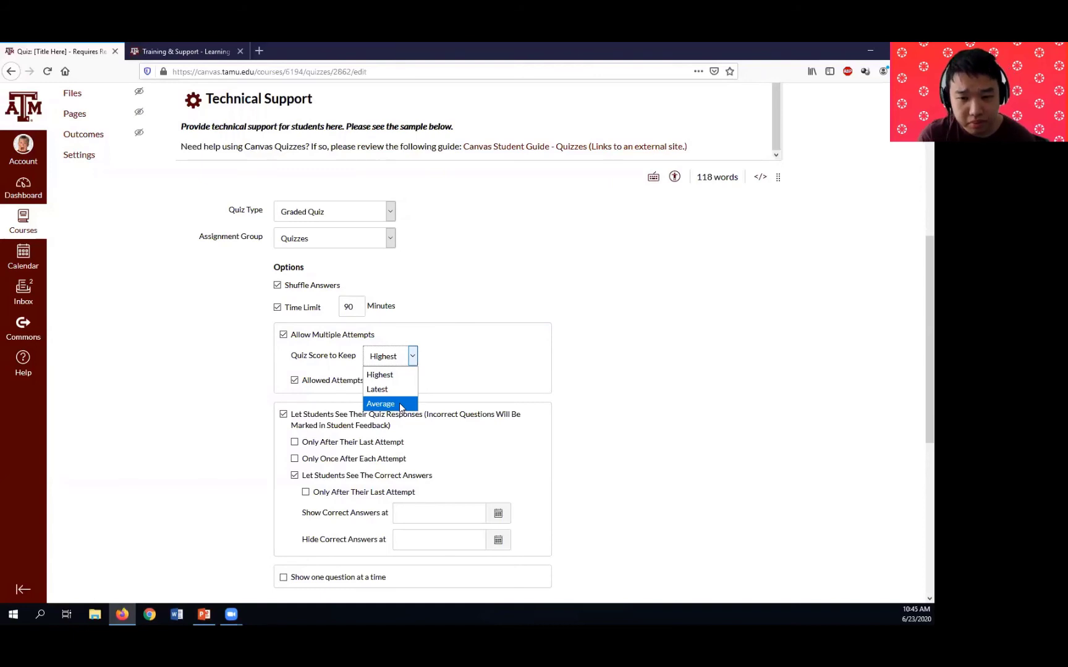
pyautogui.click(465, 376)
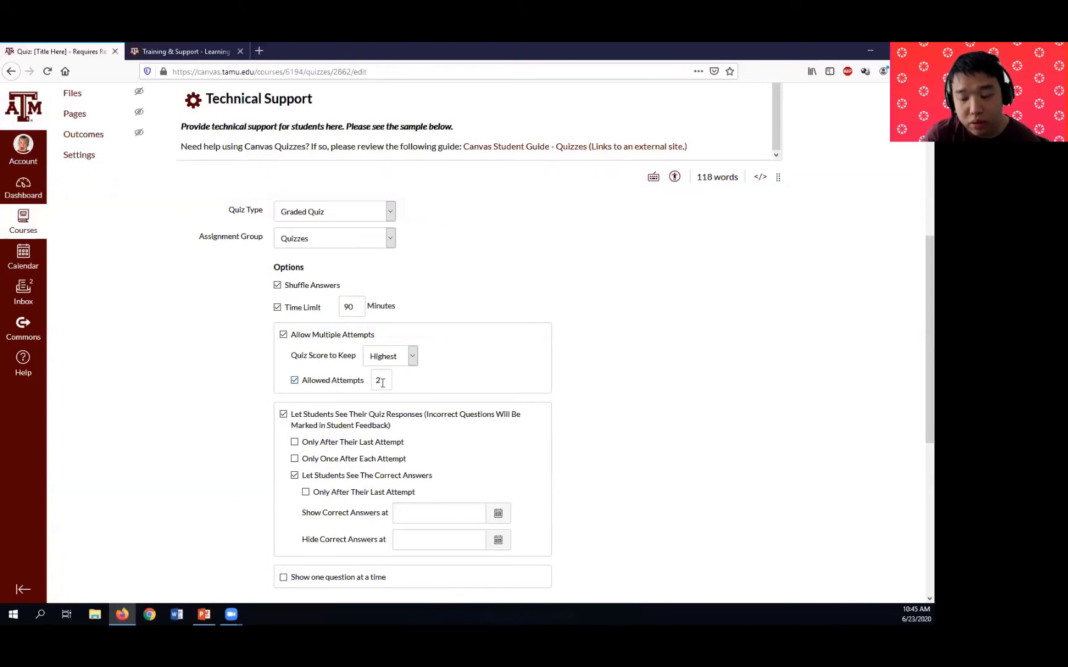
# Demonstrate the quiz's multiple attempts and allowed attempts options, ending with Allow Multiple Attempts turned off.
pyautogui.click(284, 335)
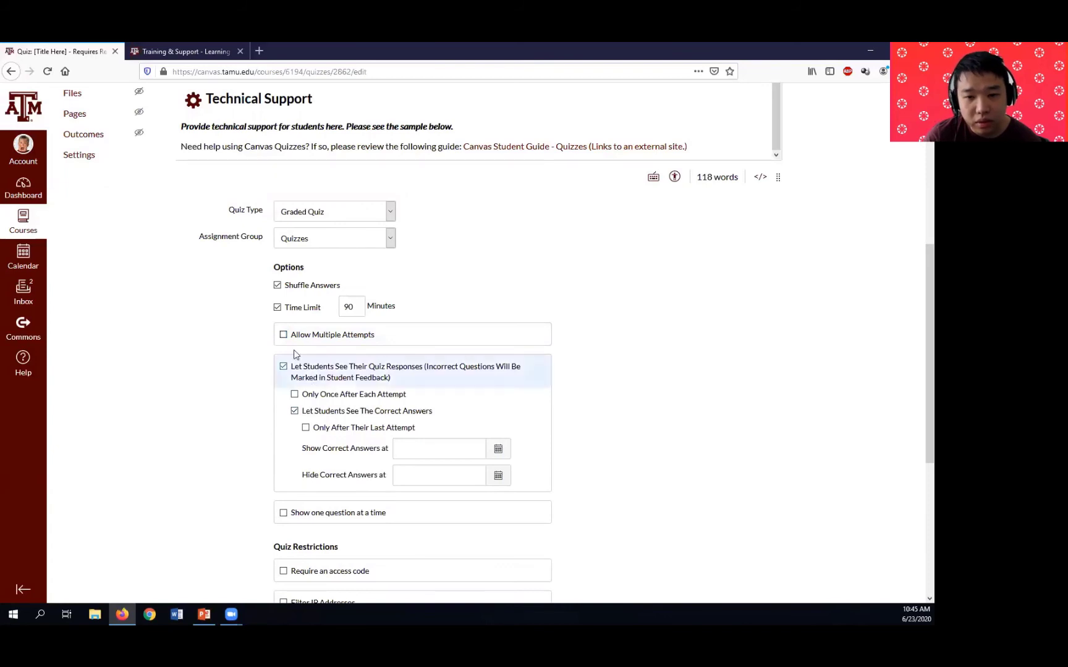
pyautogui.click(284, 336)
pyautogui.click(295, 380)
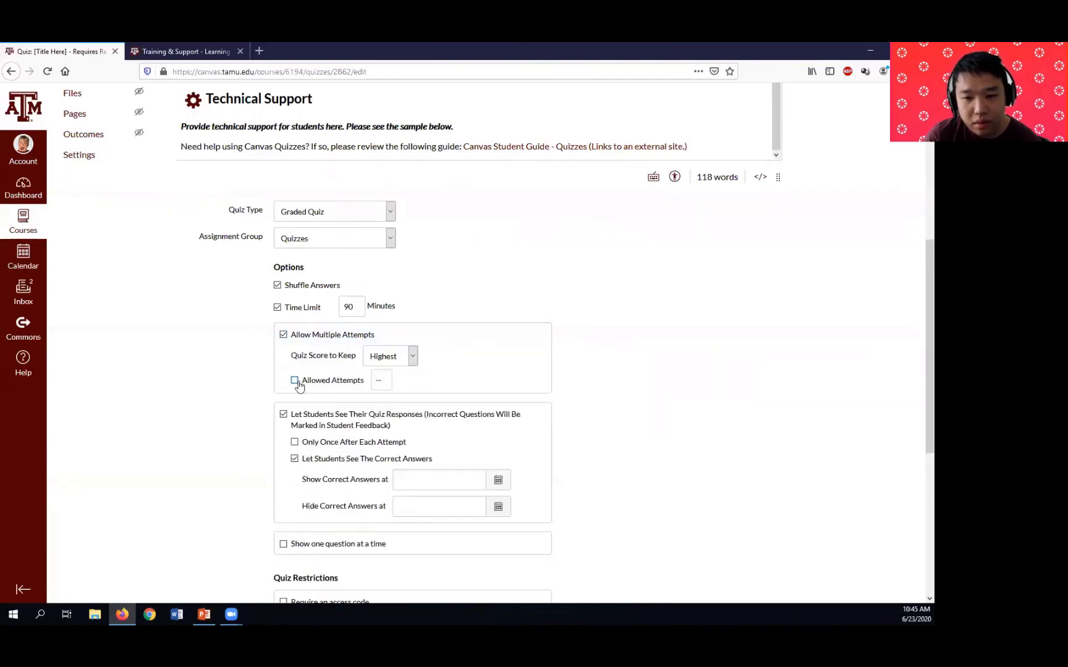
pyautogui.click(284, 336)
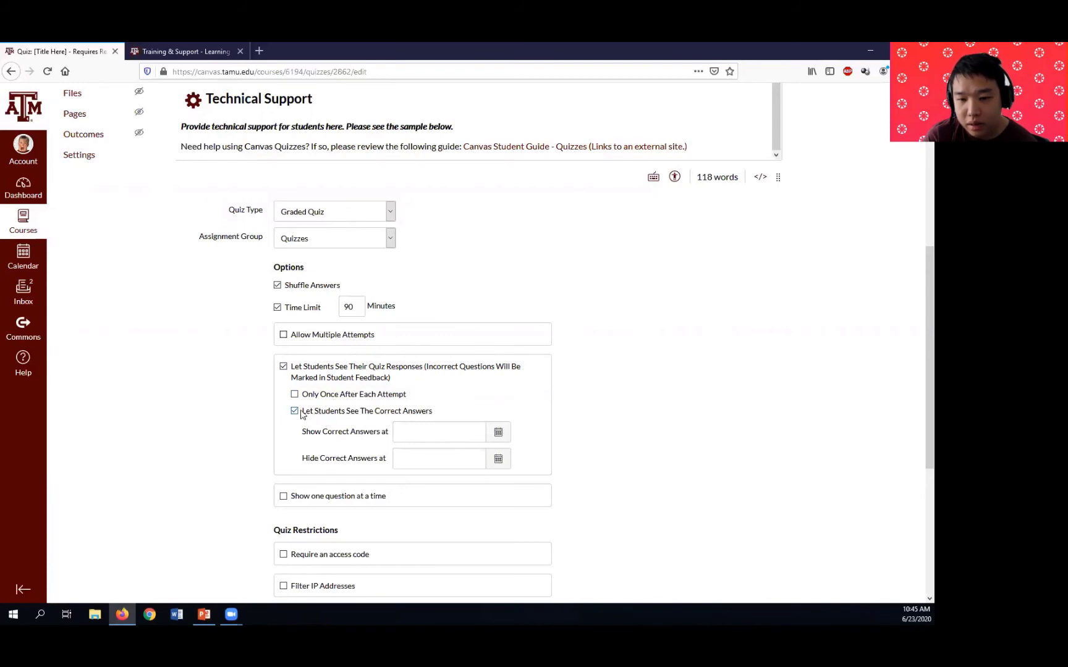
# View the date picker for when correct answers are shown, and close it without choosing a date.
pyautogui.click(497, 432)
pyautogui.click(622, 446)
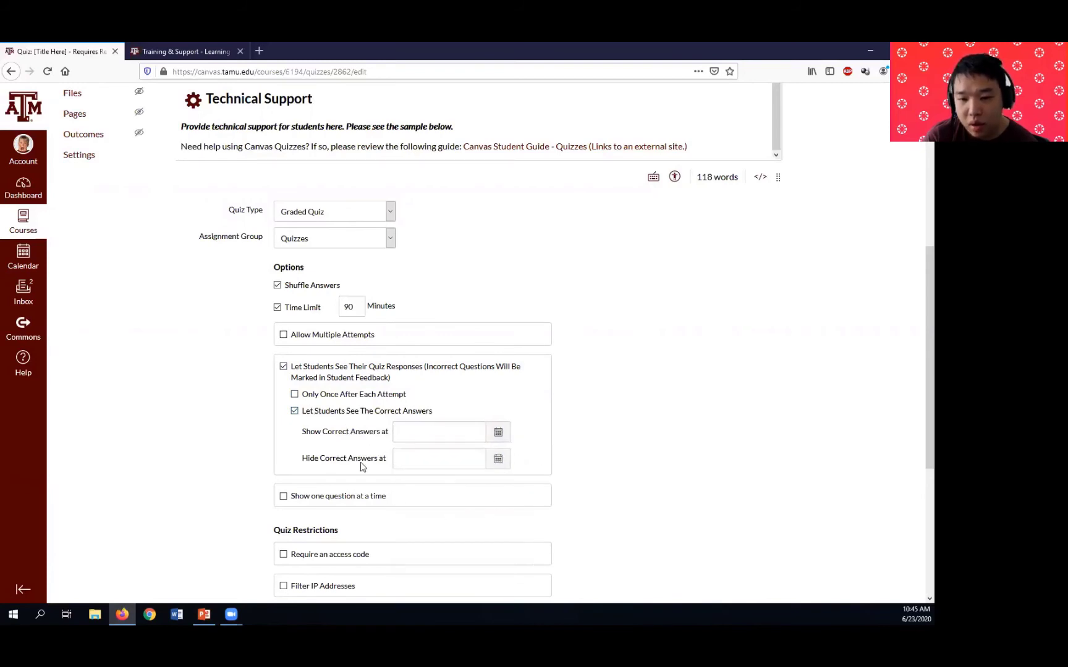
# View the date picker for hiding correct answers without choosing a date, and turn off Let Students See The Correct Answers.
pyautogui.click(498, 459)
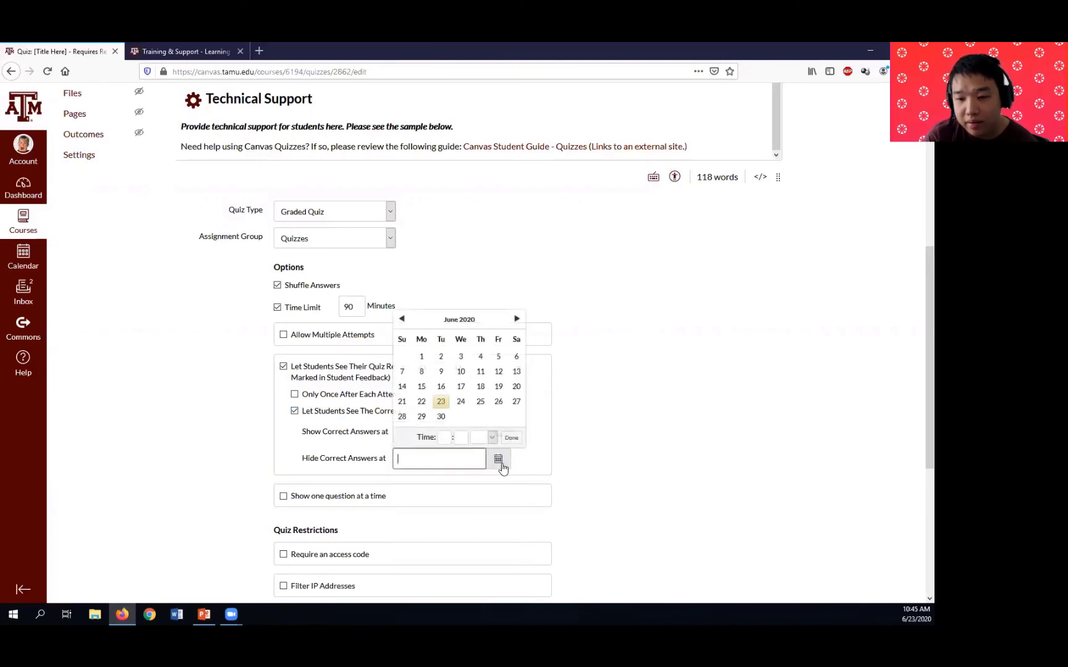
pyautogui.click(593, 476)
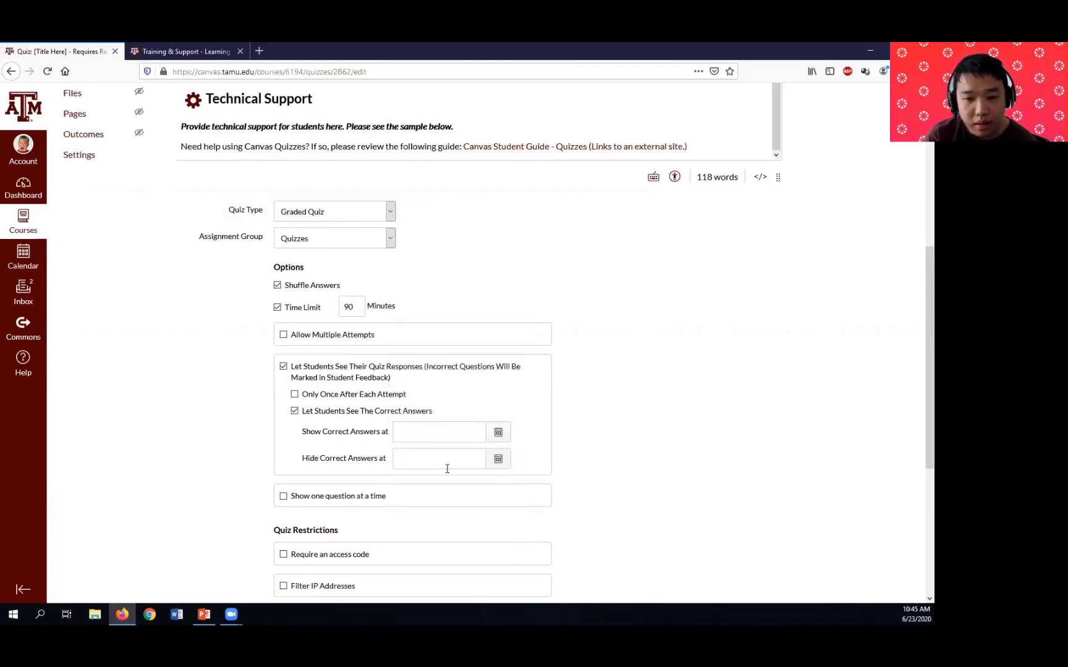
pyautogui.click(294, 412)
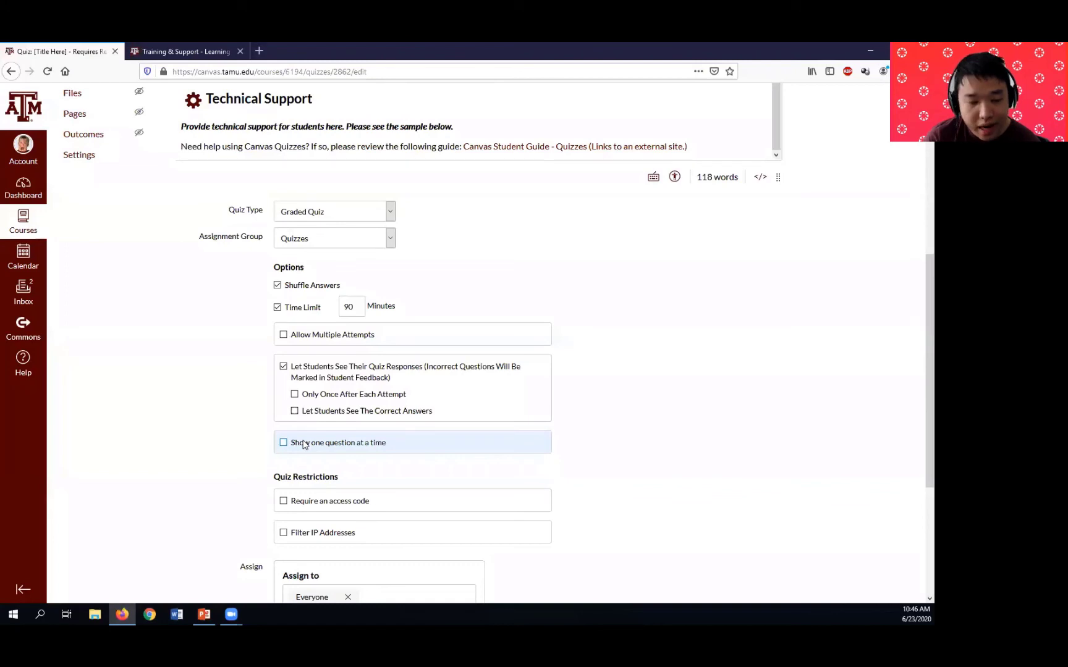
# Turn on the quiz's access code requirement to view its code field, and turn the requirement off again.
pyautogui.scroll(-2, 286, 506)
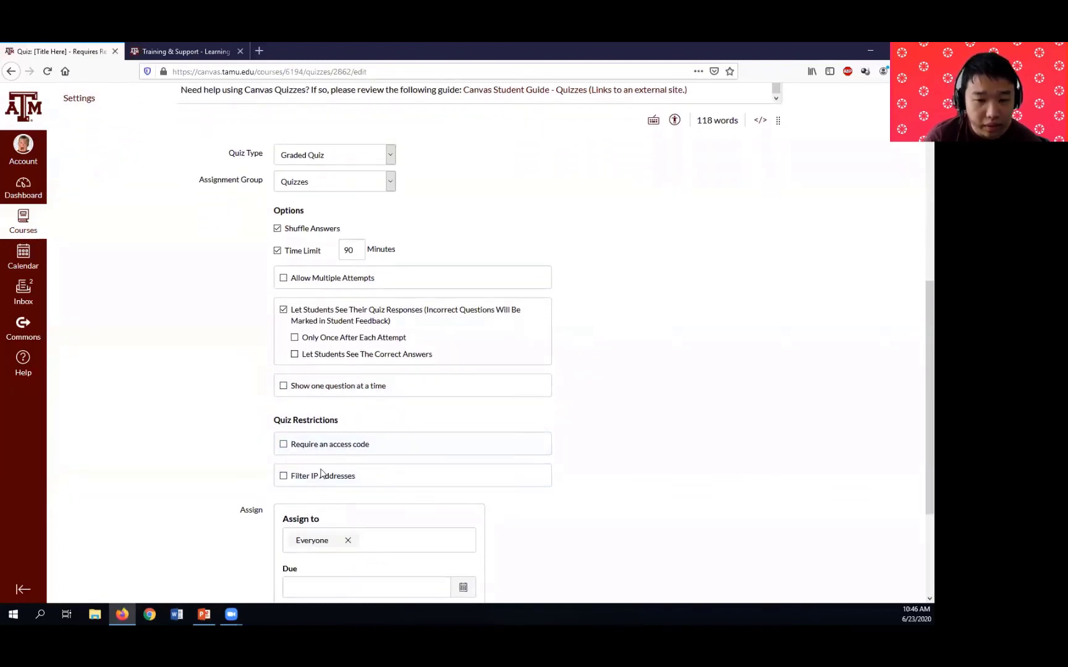
pyautogui.scroll(-3, 321, 473)
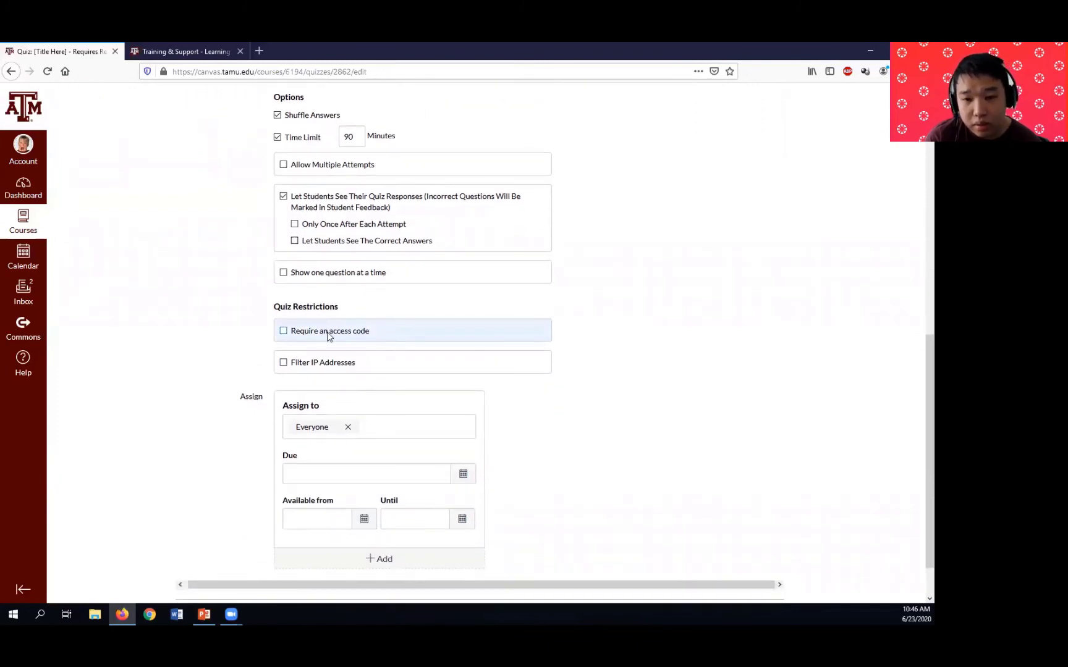
pyautogui.click(329, 334)
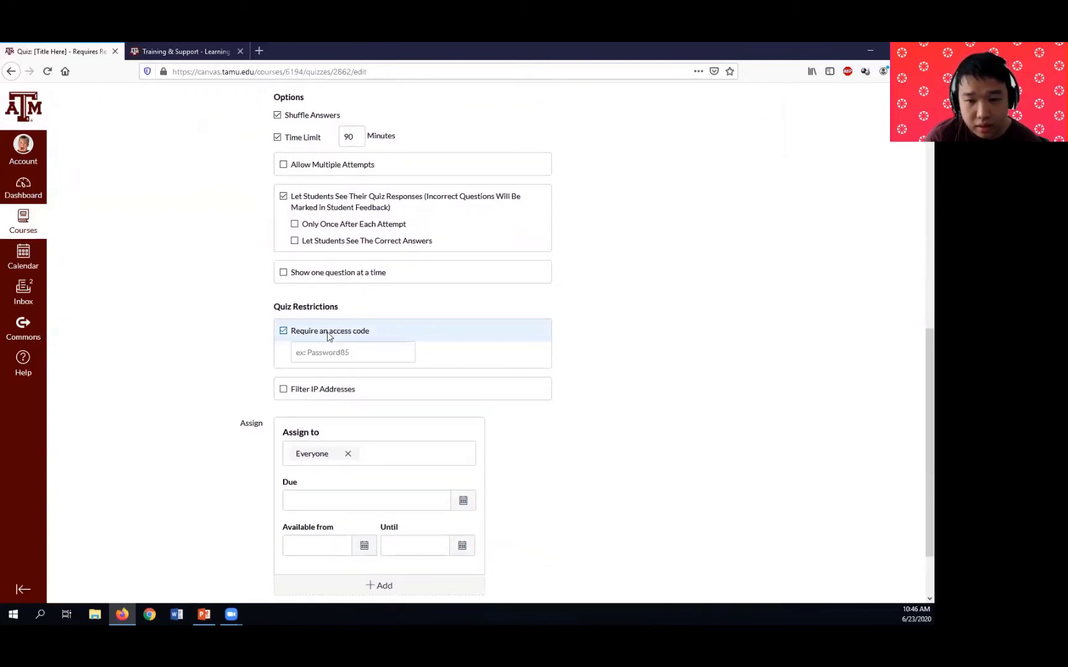
pyautogui.click(327, 335)
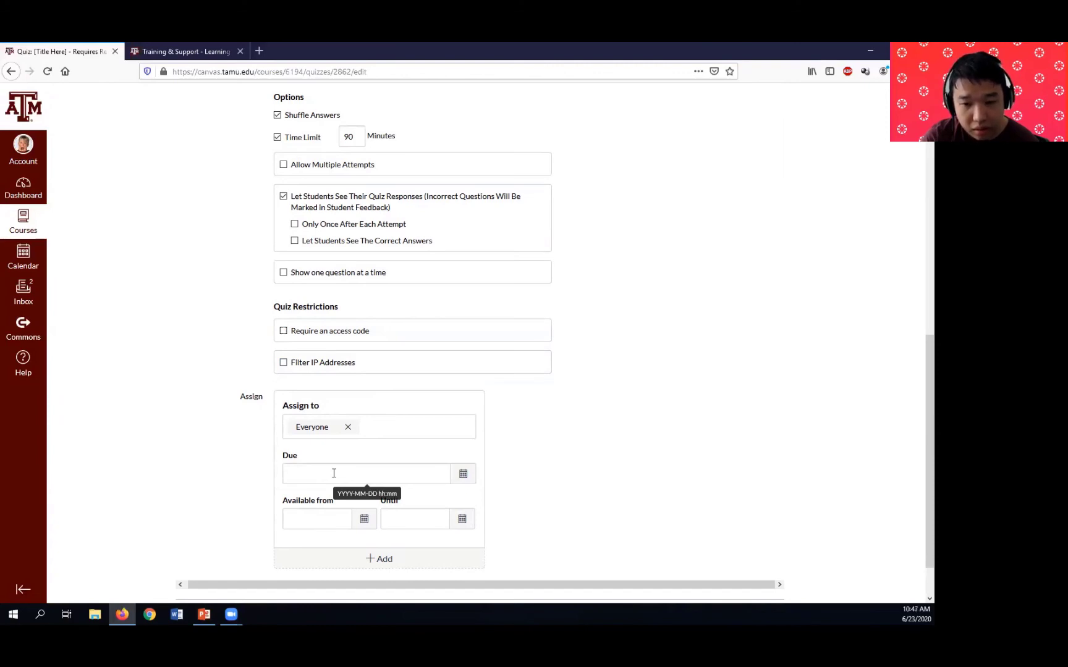
# Examine the quiz's assignee choices, due date field and Available from date picker, leaving Everyone assigned and the dates empty.
pyautogui.click(378, 428)
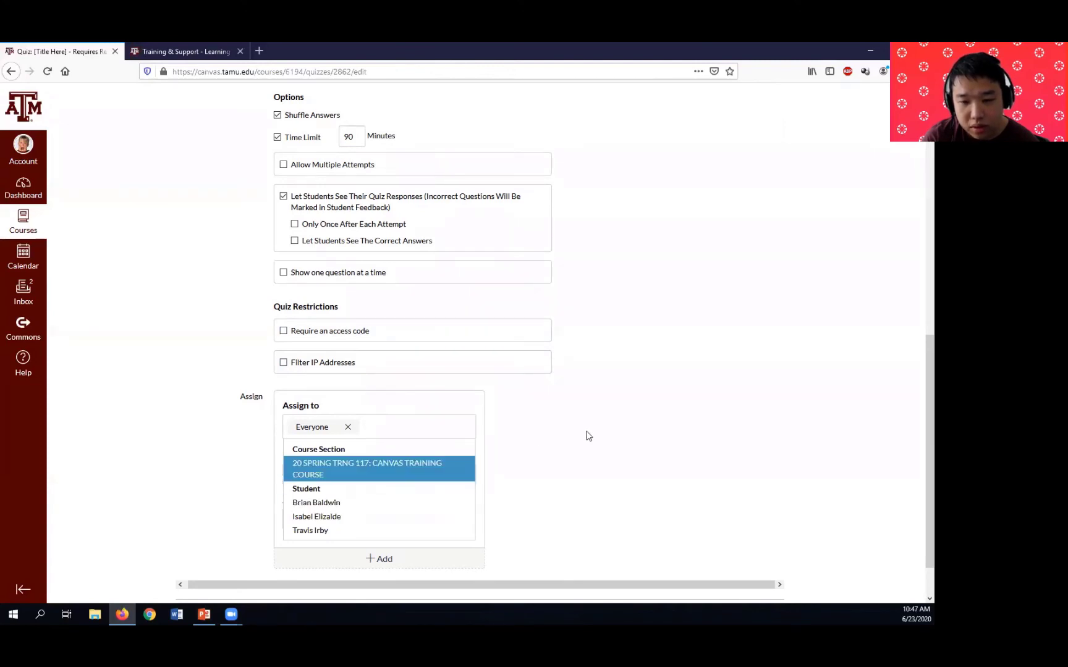
pyautogui.click(586, 437)
pyautogui.click(383, 477)
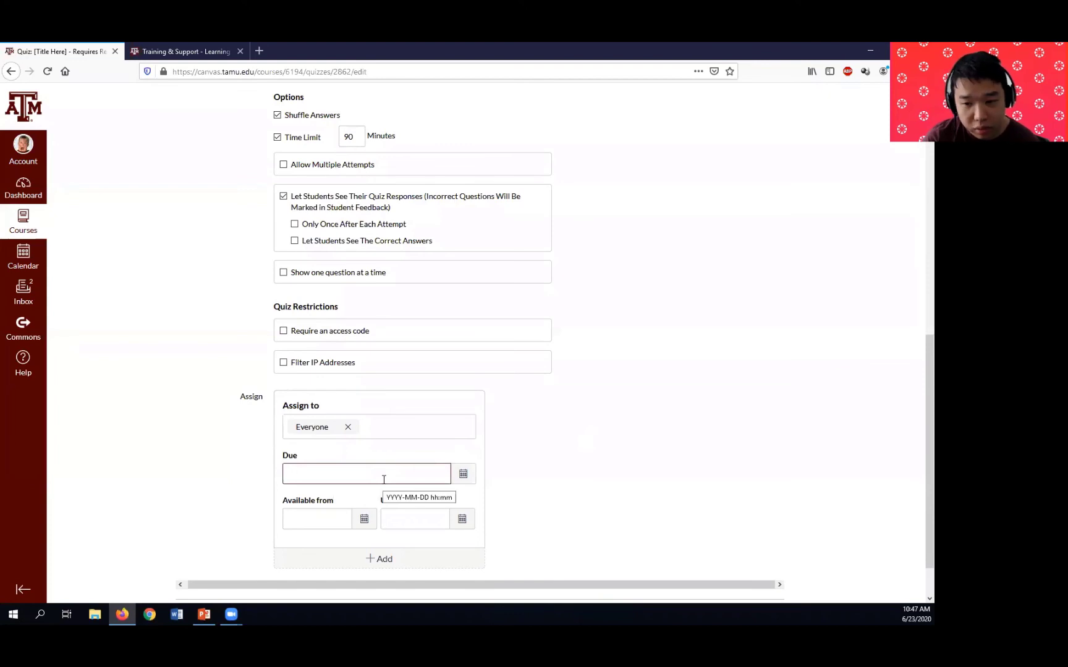
pyautogui.click(343, 520)
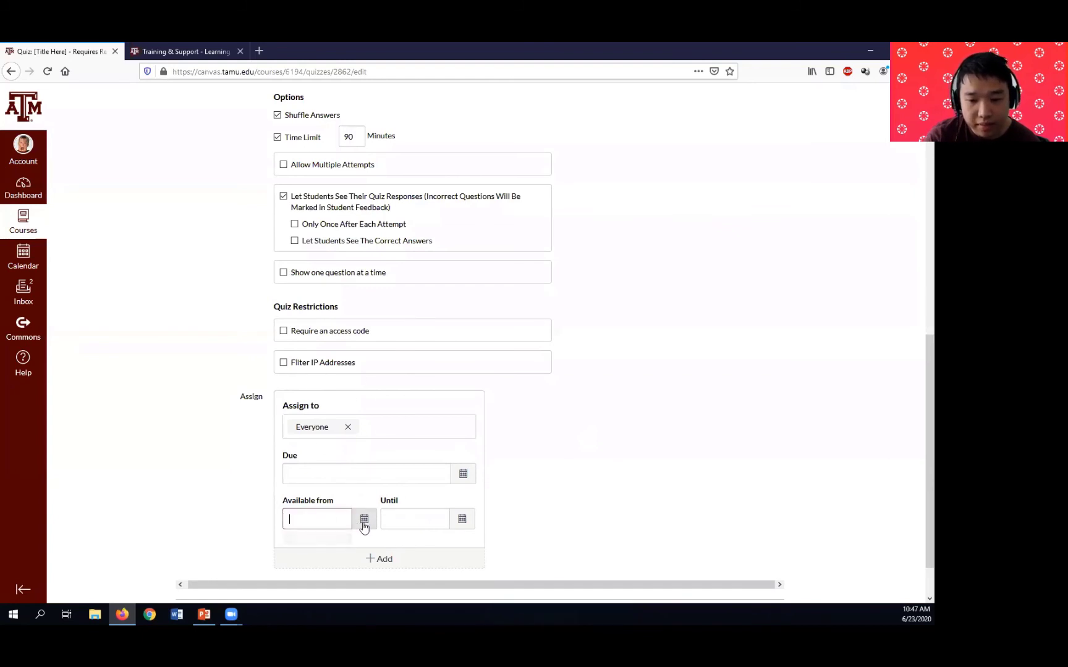
pyautogui.click(364, 522)
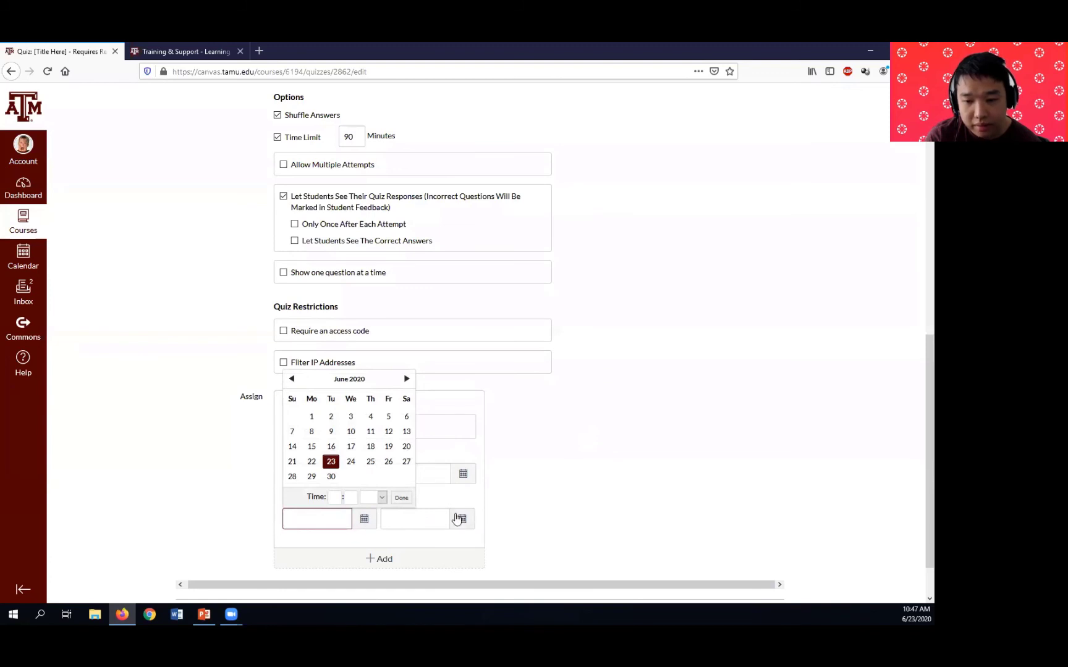
pyautogui.click(516, 536)
# Add a second assignment block to the quiz, leaving its assignee and date fields empty.
pyautogui.scroll(-2, 500, 543)
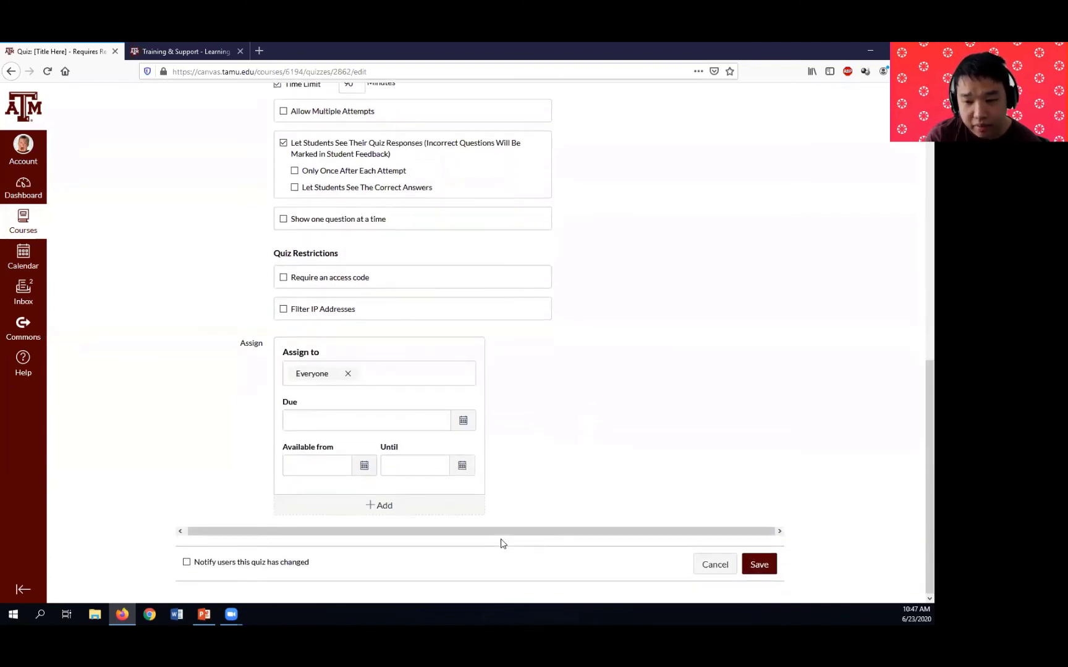
pyautogui.click(420, 506)
pyautogui.scroll(-2, 420, 506)
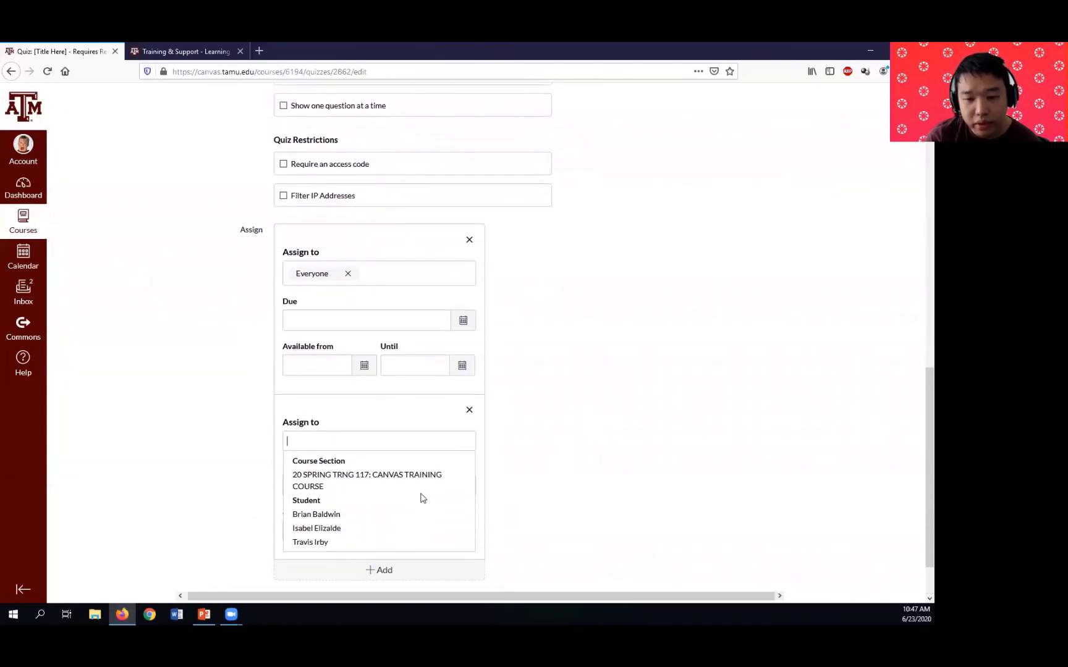
pyautogui.click(694, 433)
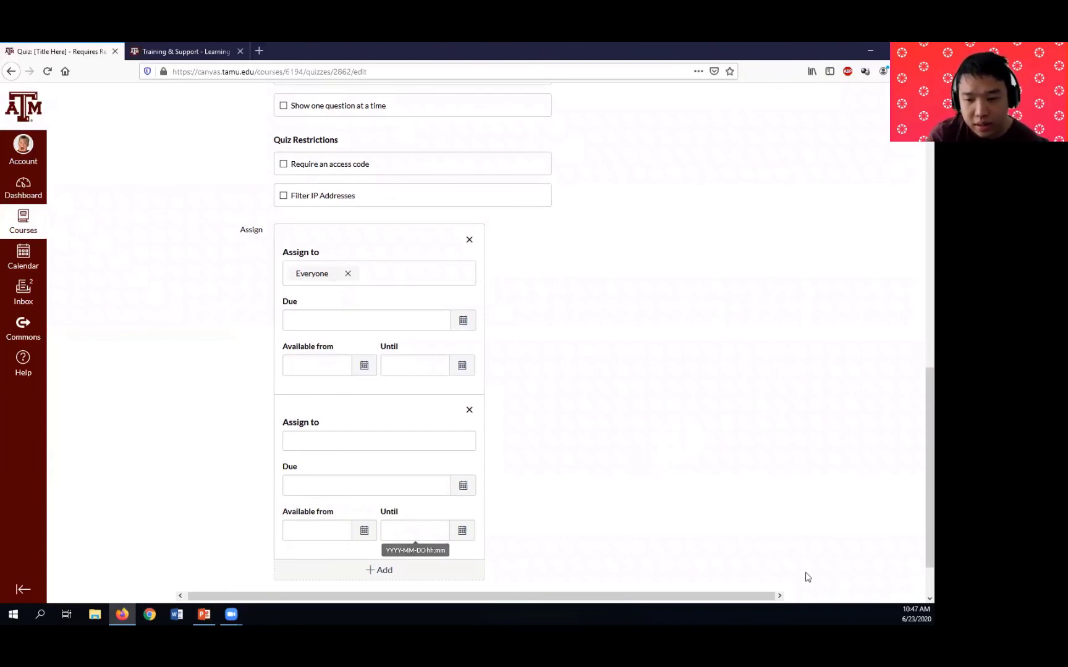
pyautogui.scroll(-2, 804, 575)
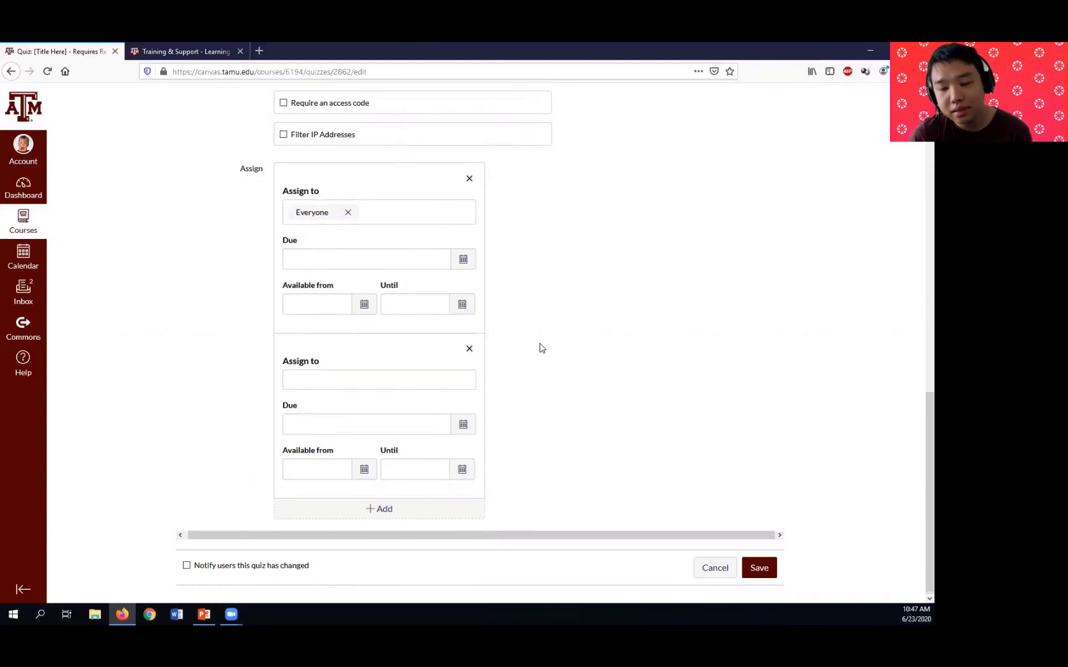
# Open the quiz's Questions section and review the existing questions and the options for adding more.
pyautogui.scroll(7, 540, 348)
pyautogui.scroll(4, 539, 347)
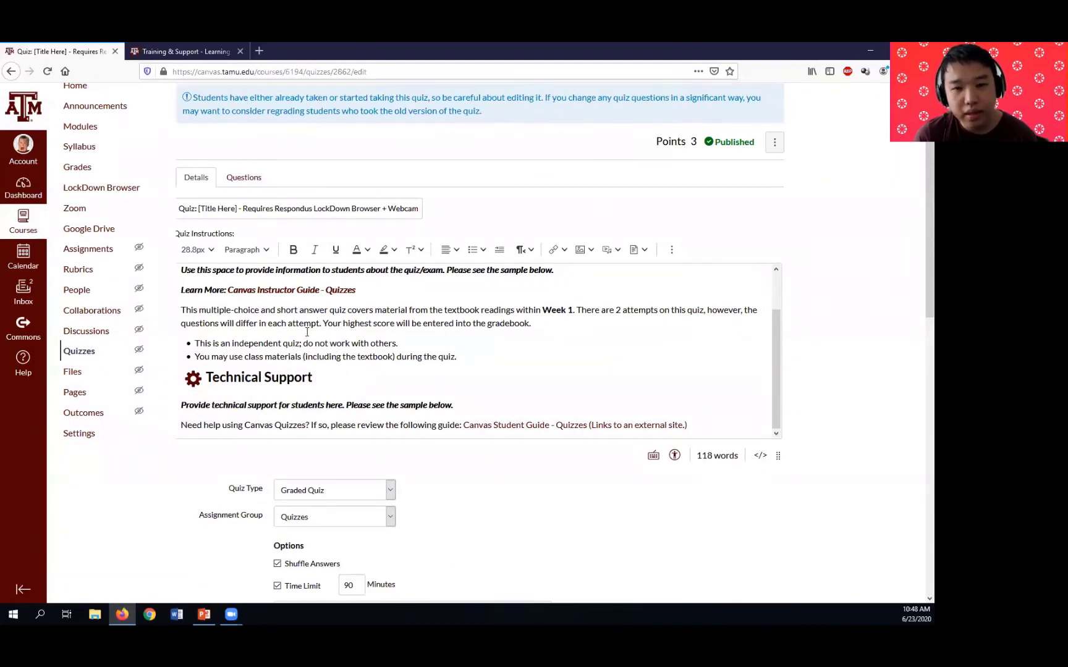
pyautogui.click(250, 180)
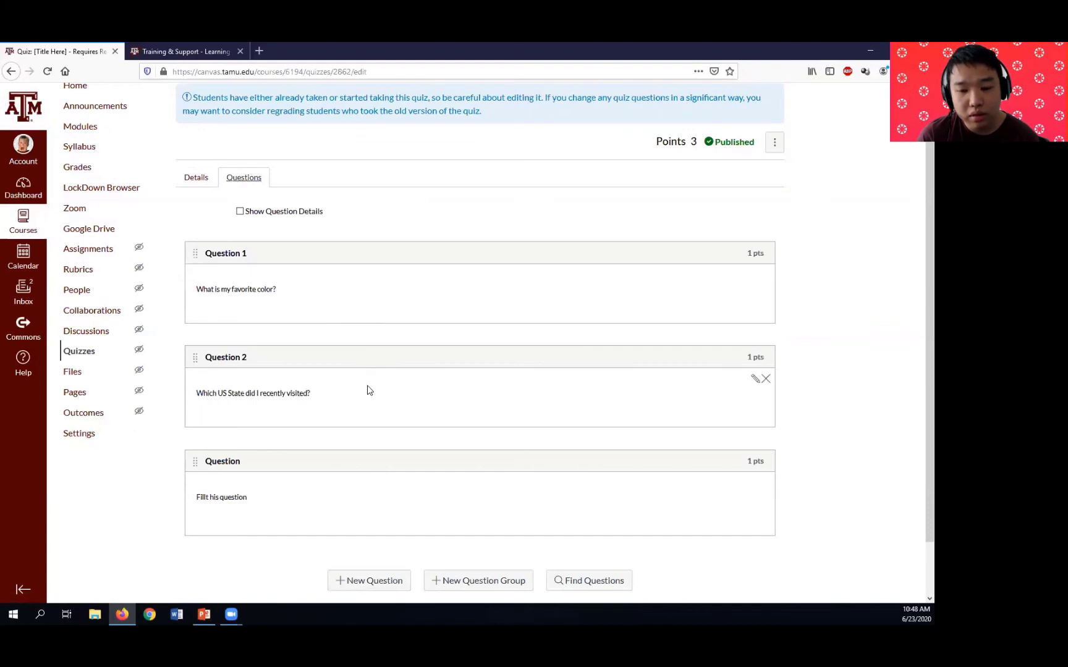
pyautogui.scroll(-2, 367, 390)
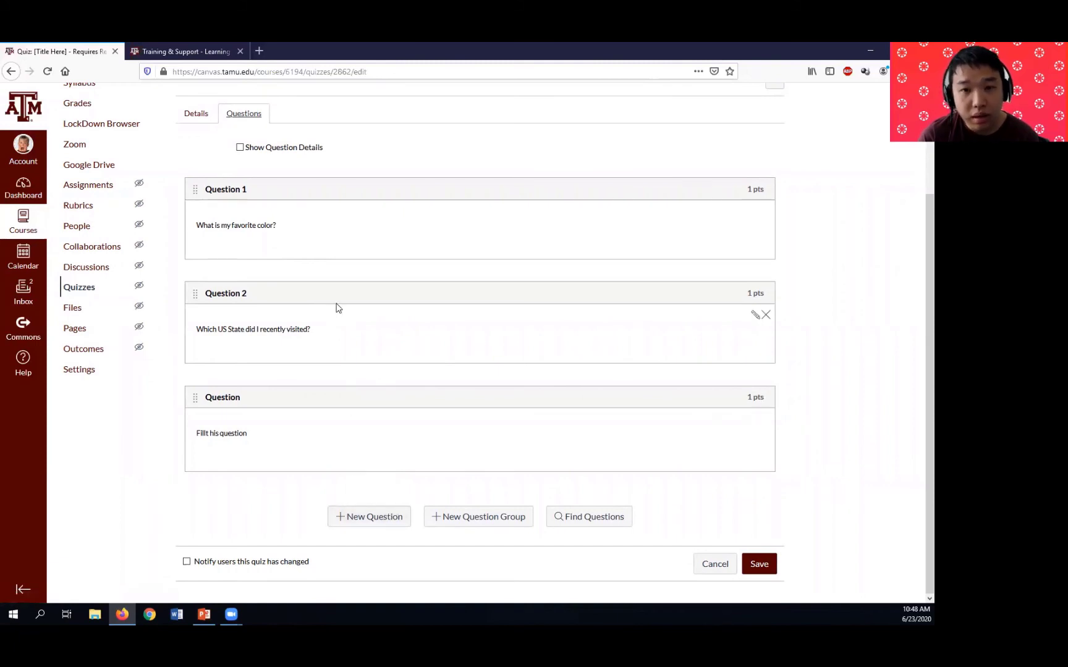
pyautogui.scroll(3, 337, 382)
pyautogui.scroll(-3, 338, 382)
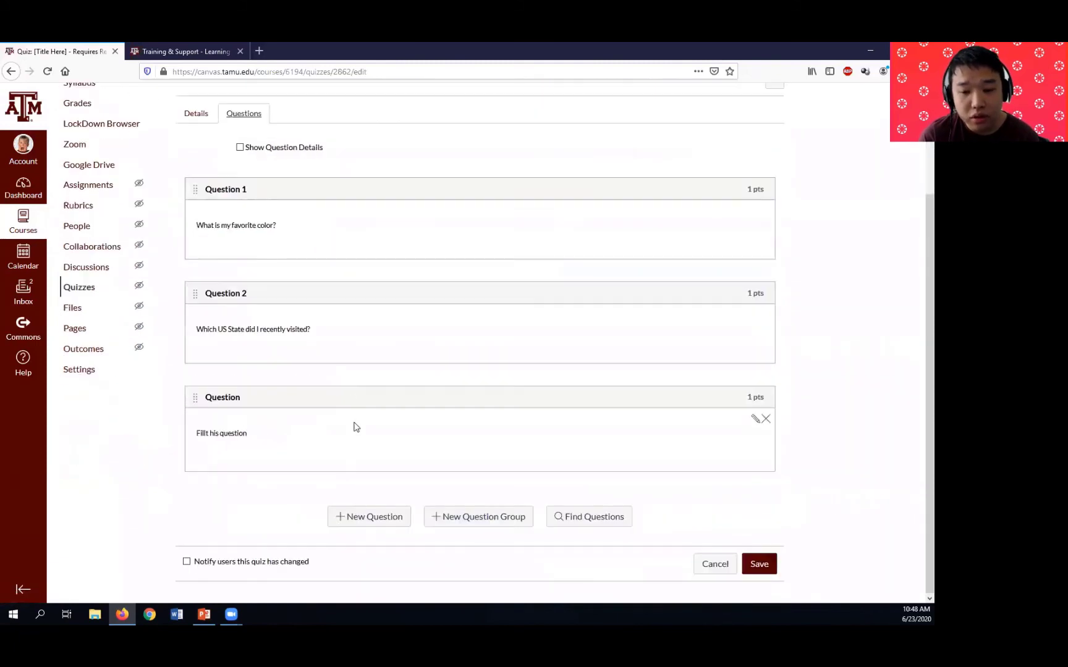
# Add a new question titled Question 4 and review the available question types, keeping Multiple Choice.
pyautogui.click(376, 523)
pyautogui.scroll(3, 302, 359)
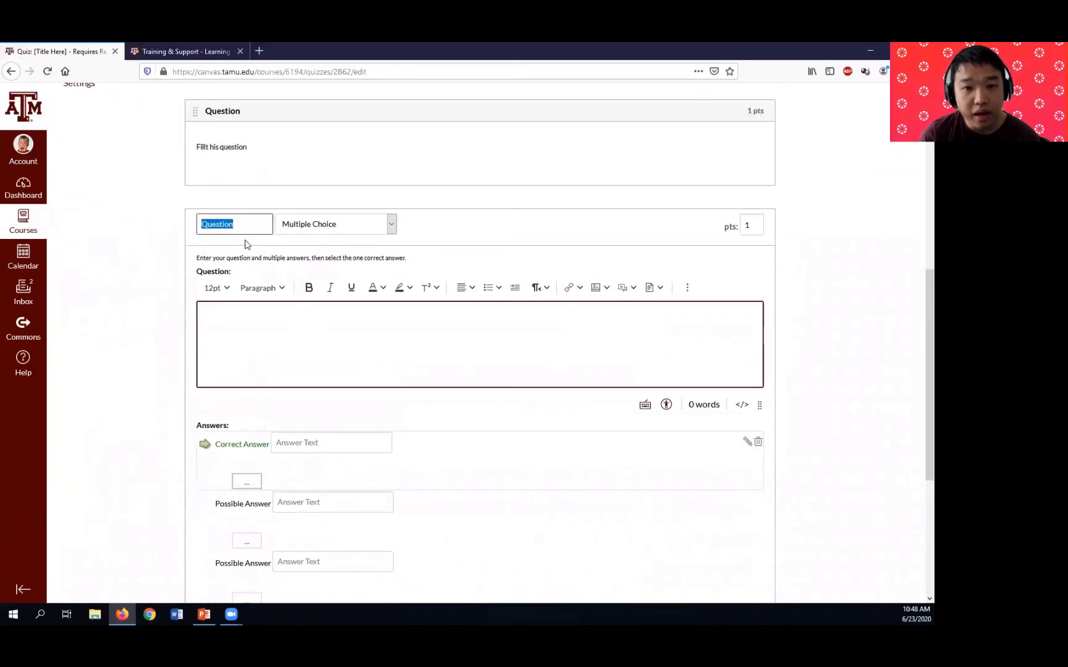
pyautogui.click(247, 223)
pyautogui.write('4')
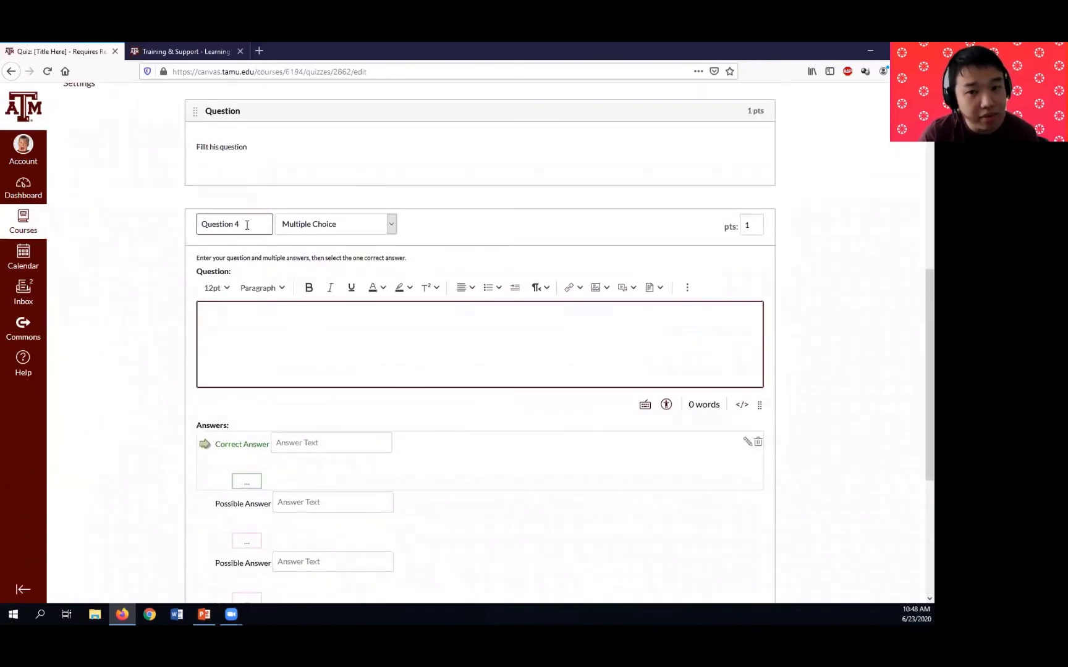
pyautogui.click(316, 228)
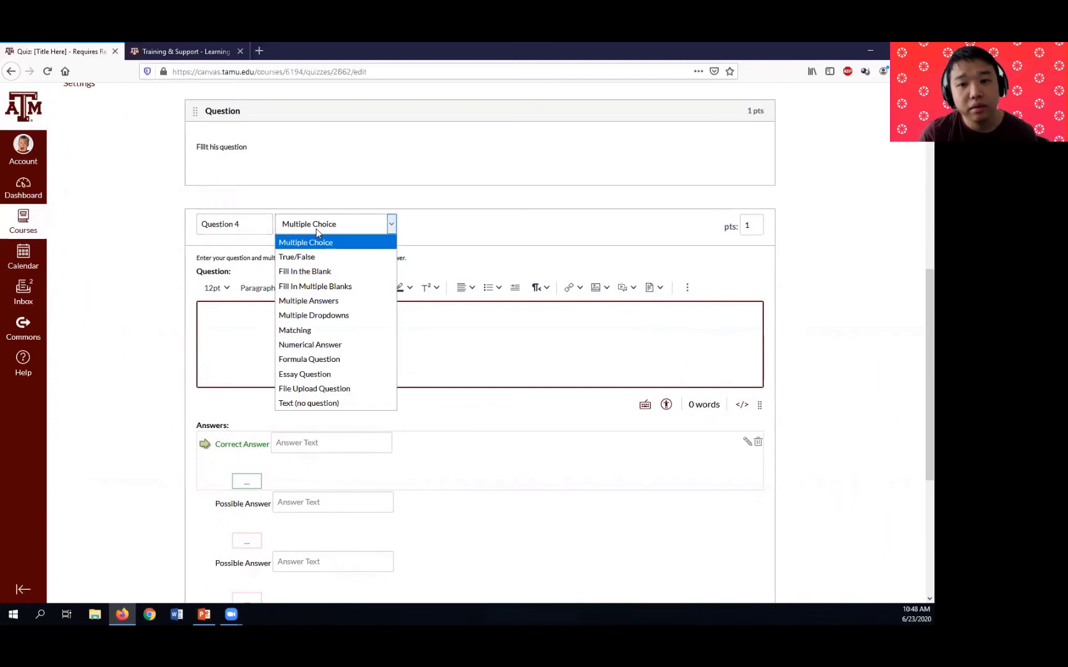
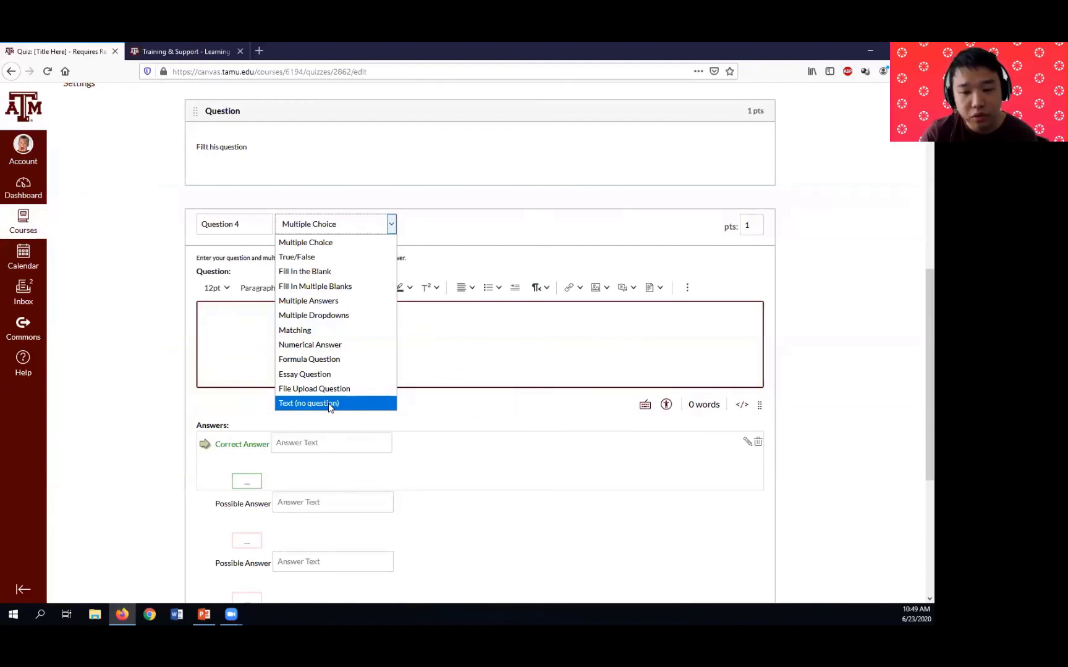
pyautogui.click(448, 437)
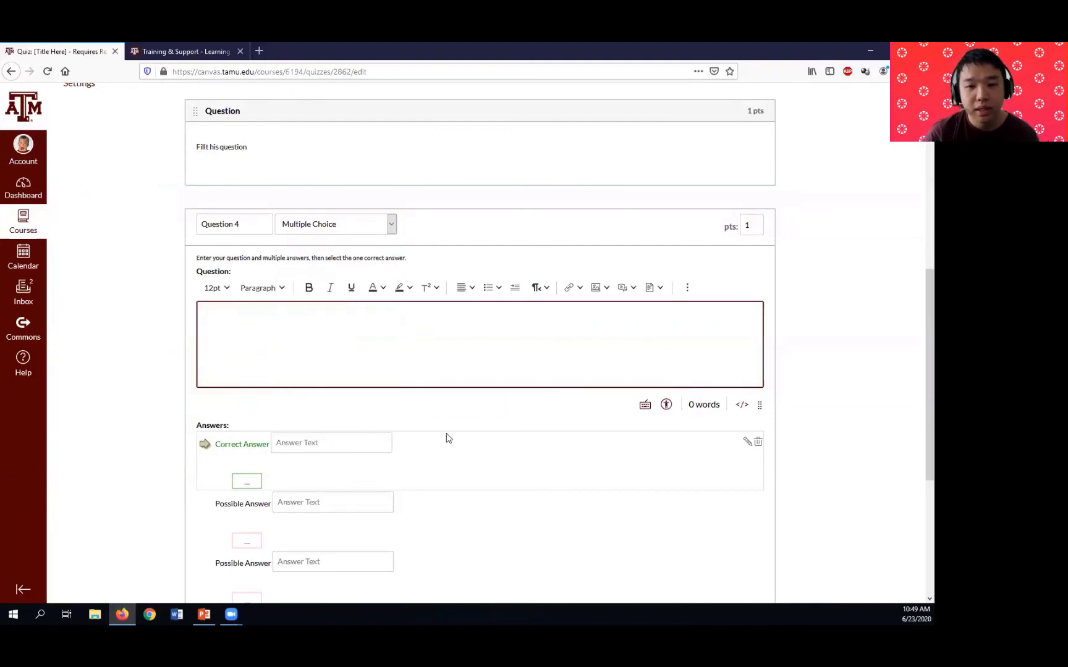
# Enter "What is my favorite animal?" as the text of Question 4.
pyautogui.click(296, 334)
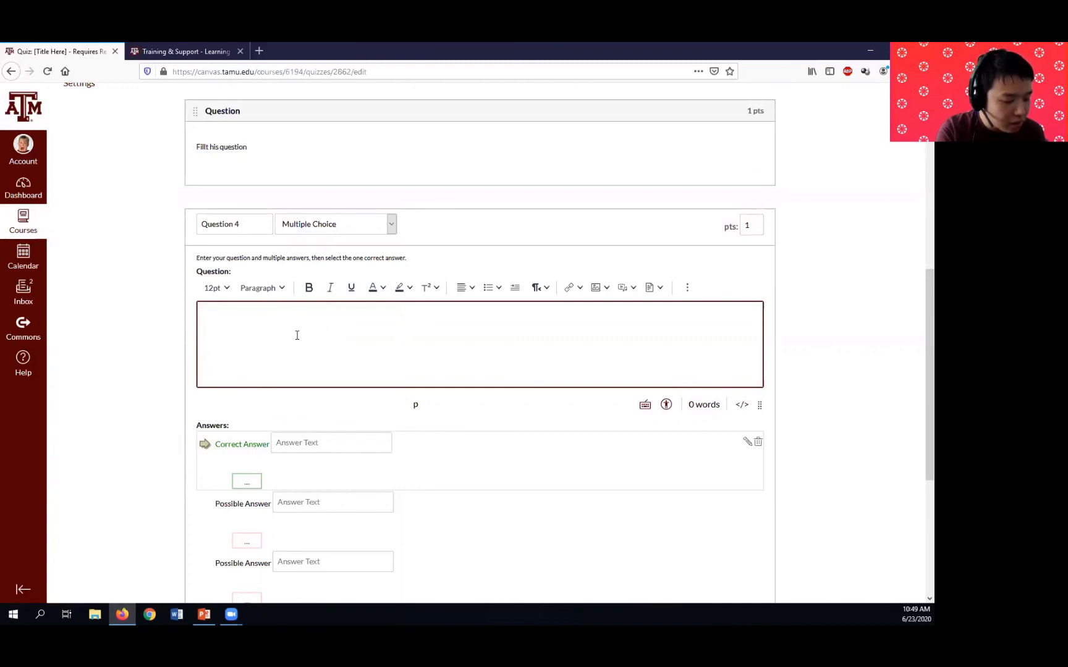
pyautogui.write('What is')
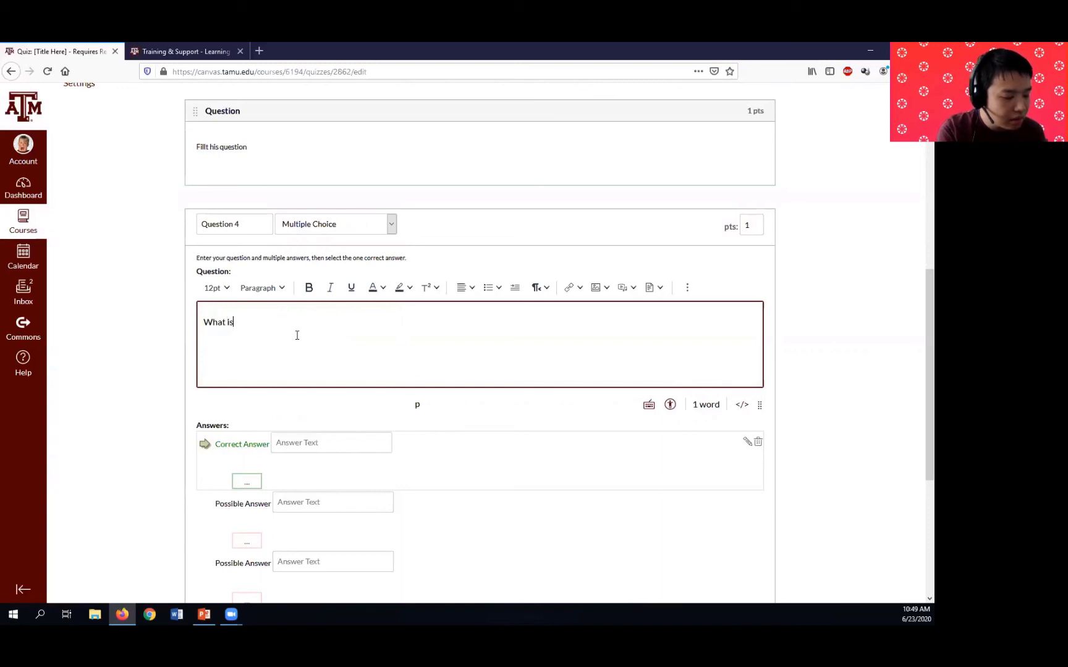
pyautogui.write(' m')
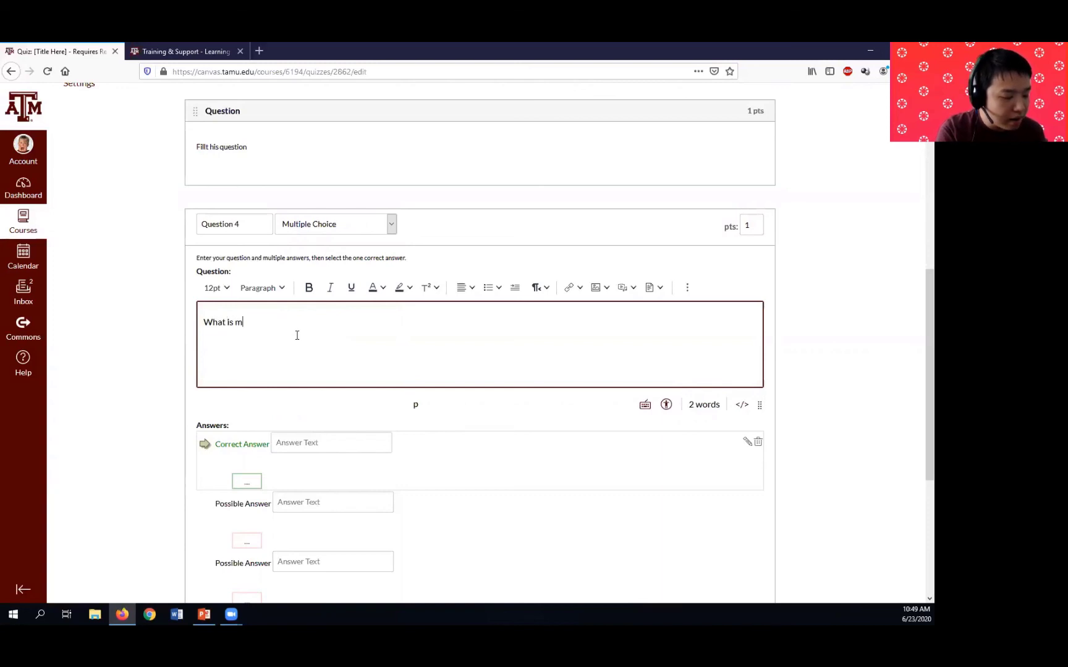
pyautogui.write('y favoite animal')
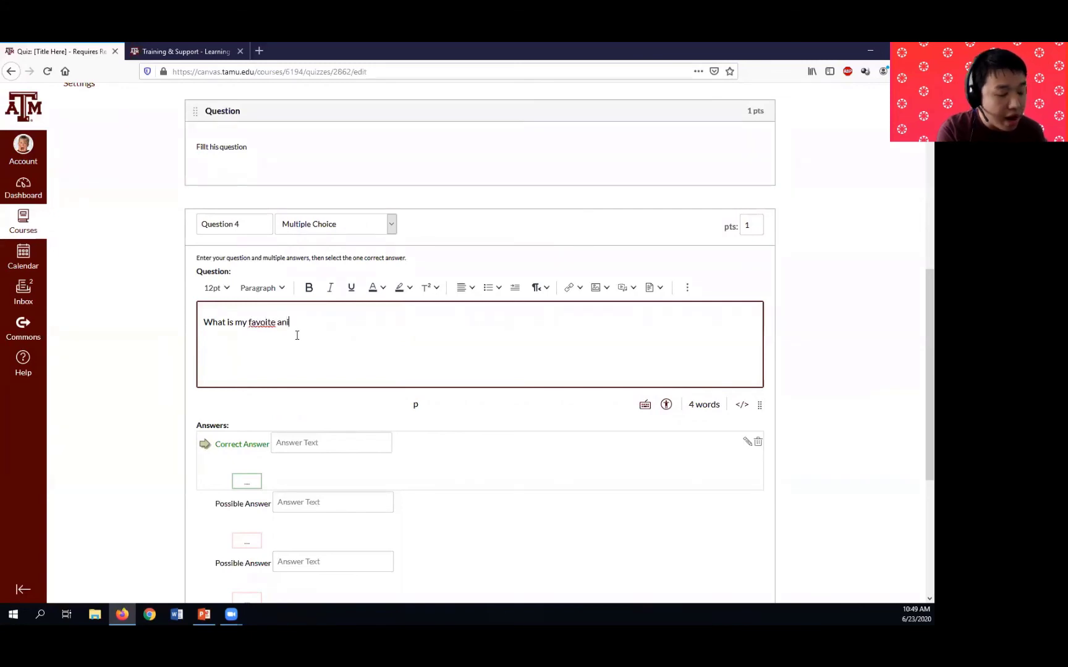
pyautogui.press('BackSpace')
pyautogui.press('BackSpace')
pyautogui.press('BackSpace')
pyautogui.press('BackSpace')
pyautogui.press('BackSpace')
pyautogui.press('BackSpace')
pyautogui.press('BackSpace')
pyautogui.press('BackSpace')
pyautogui.press('BackSpace')
pyautogui.press('BackSpace')
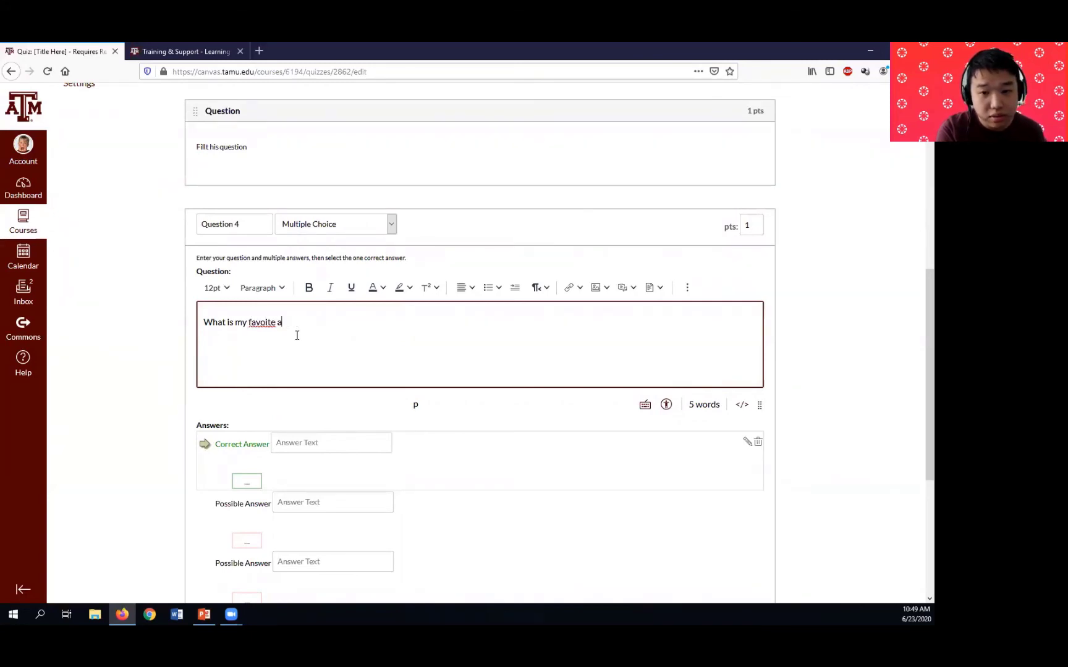
pyautogui.write('rite animal?')
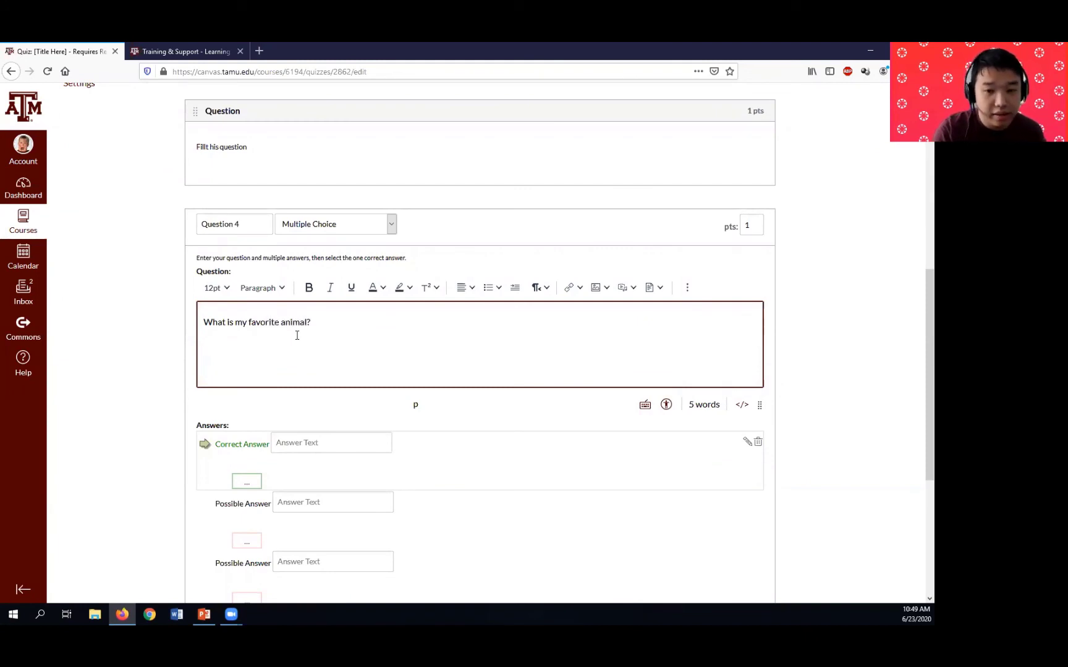
# Enter Dog as the correct answer to Question 4, with Cat, Cow and Horse as the other possible answers.
pyautogui.click(295, 448)
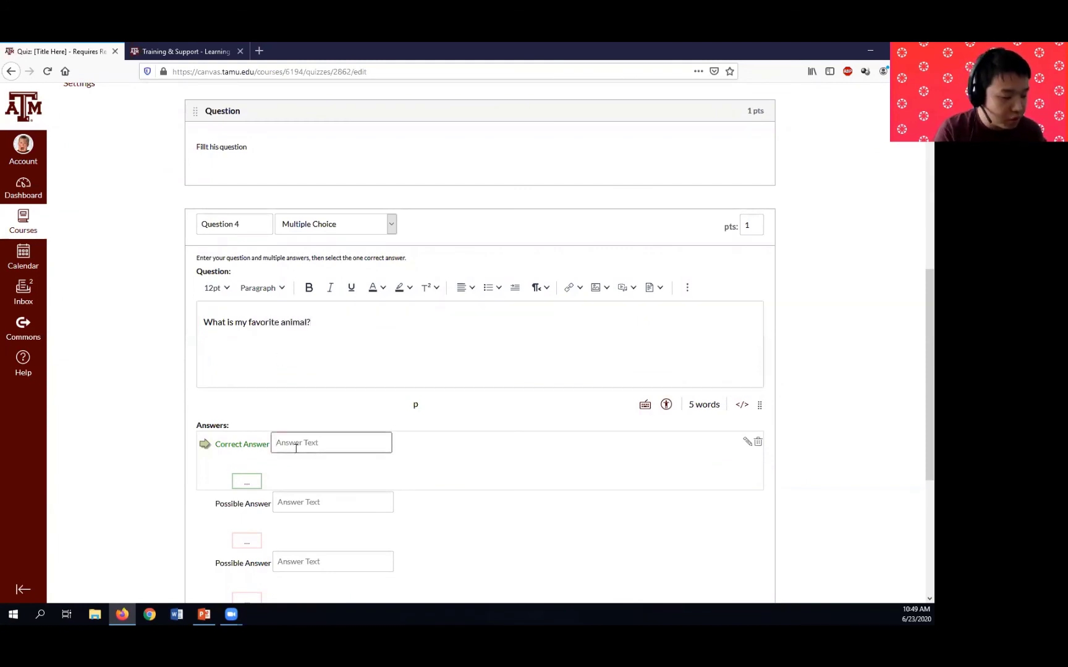
pyautogui.write('Dog')
pyautogui.scroll(-1, 301, 458)
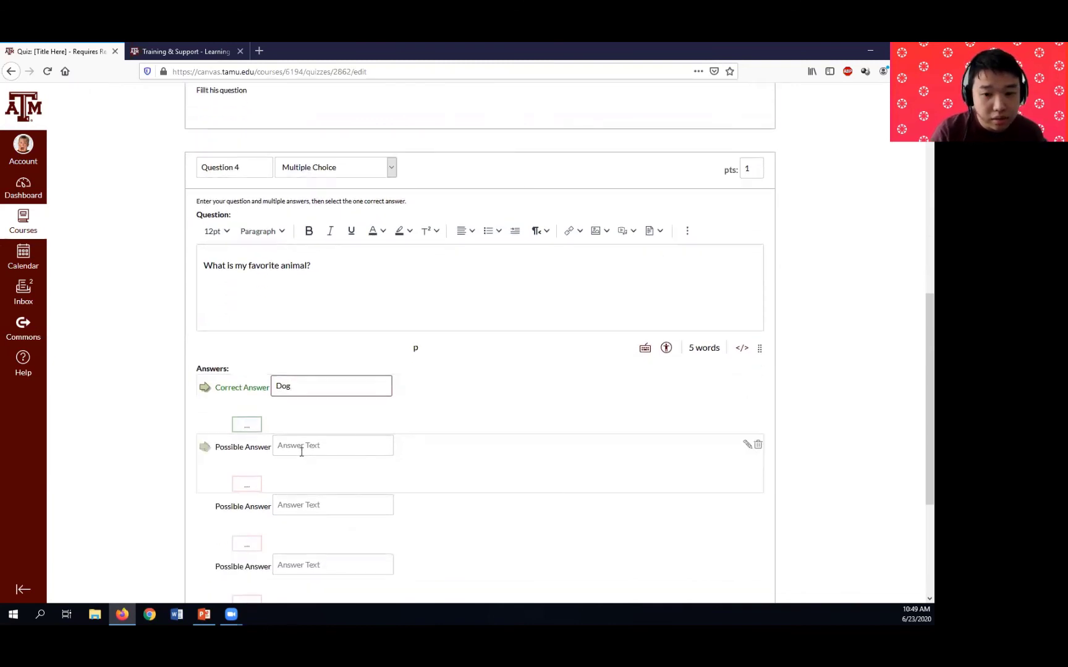
pyautogui.click(301, 452)
pyautogui.write('Cat')
pyautogui.scroll(-1, 298, 451)
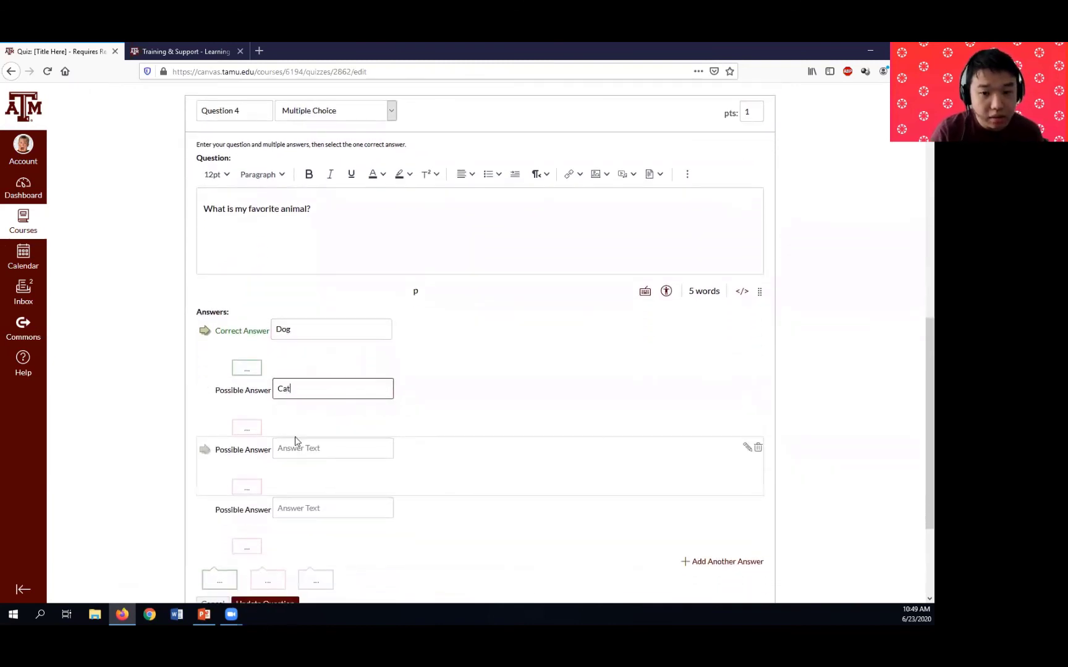
pyautogui.click(295, 444)
pyautogui.write('Cow')
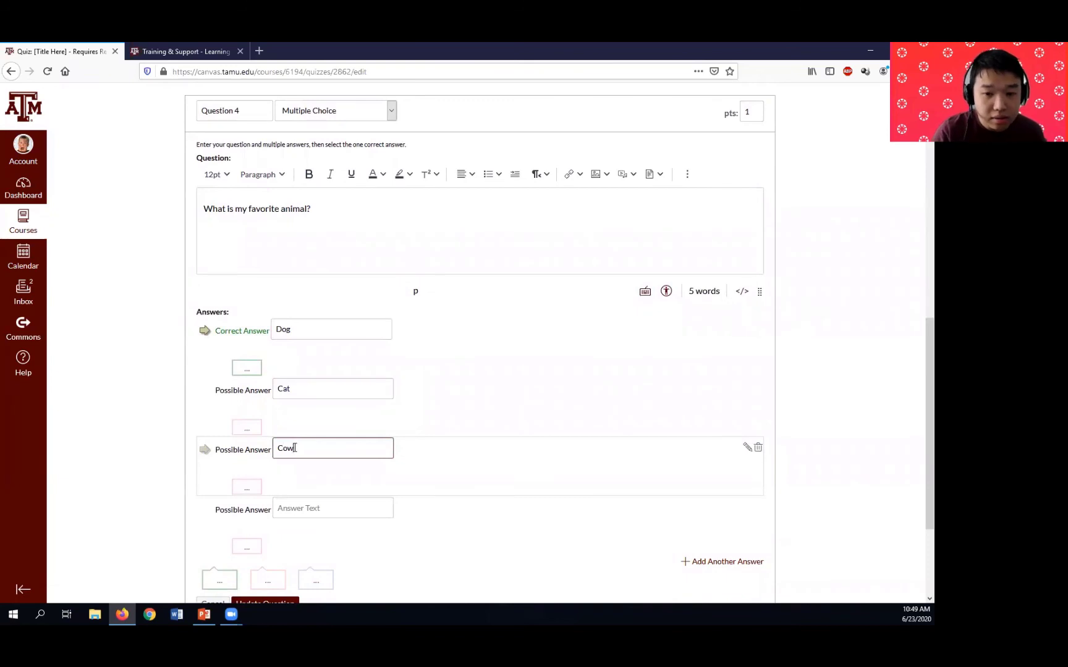
pyautogui.click(283, 510)
pyautogui.write('Horse')
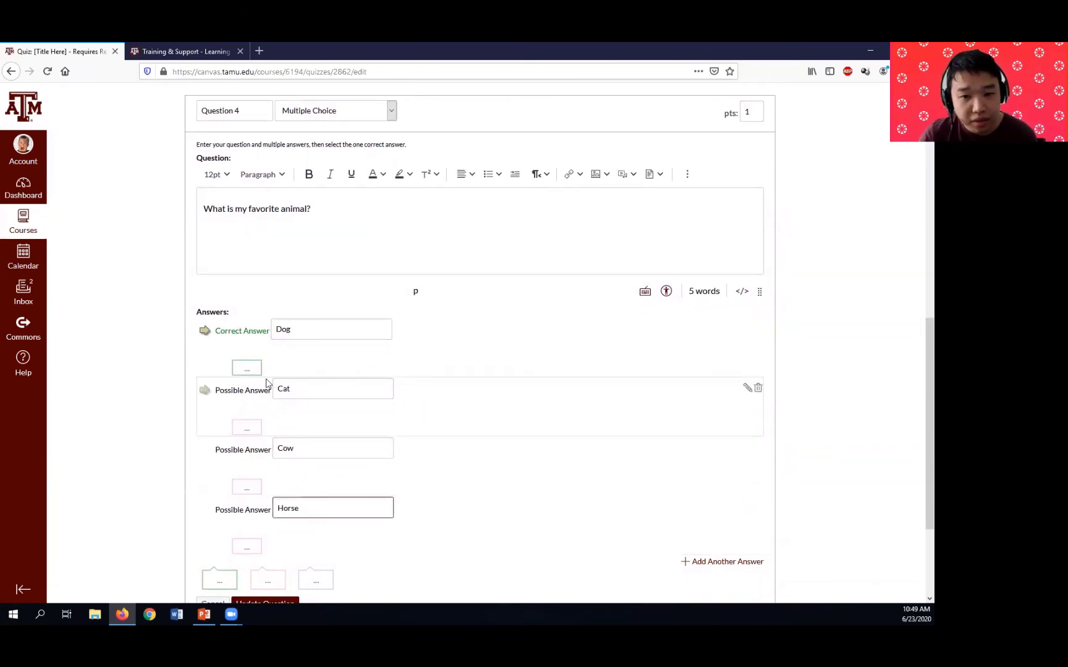
# Change the correct answer of Question 4 to Horse.
pyautogui.click(203, 390)
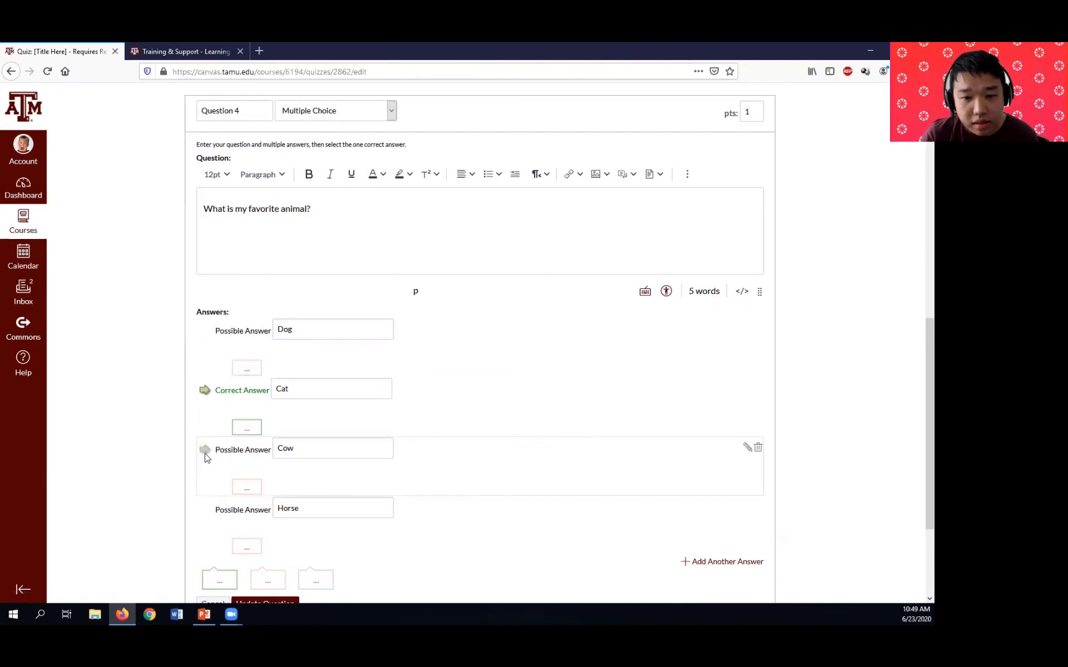
pyautogui.click(204, 449)
pyautogui.click(206, 517)
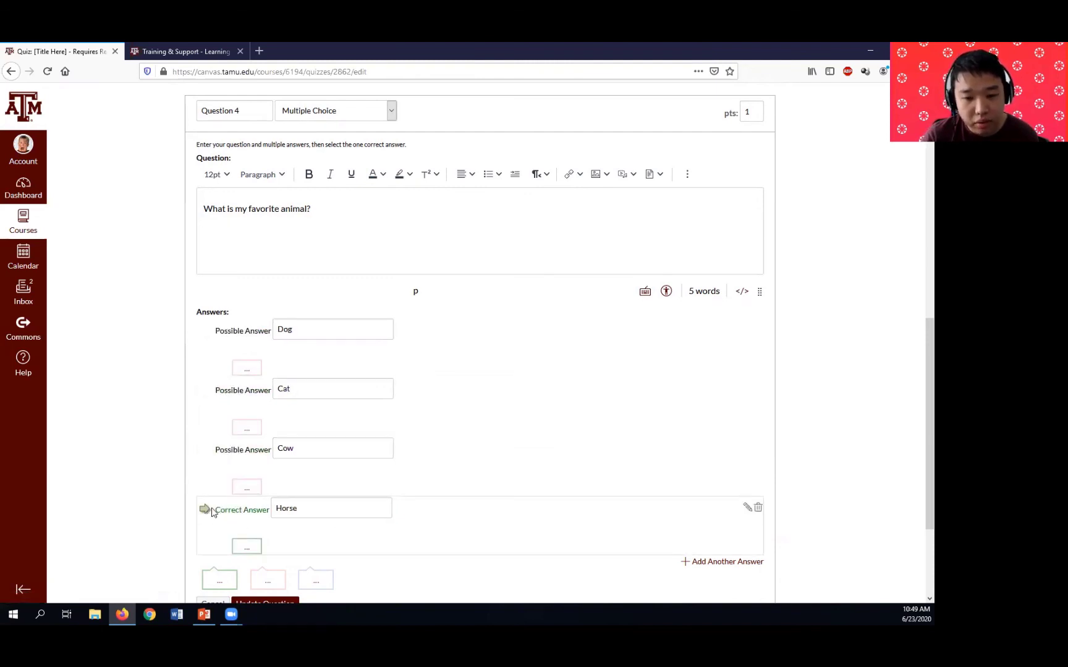
# Add the comment "Good Job" for a correct answer to Question 4.
pyautogui.scroll(-2, 294, 511)
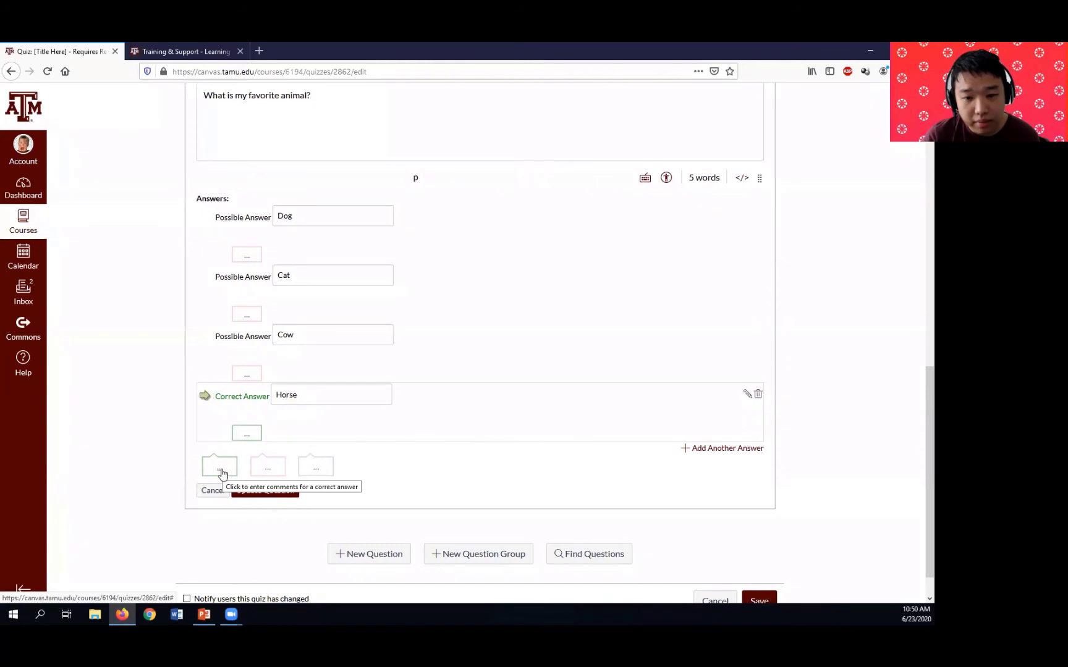
pyautogui.click(222, 473)
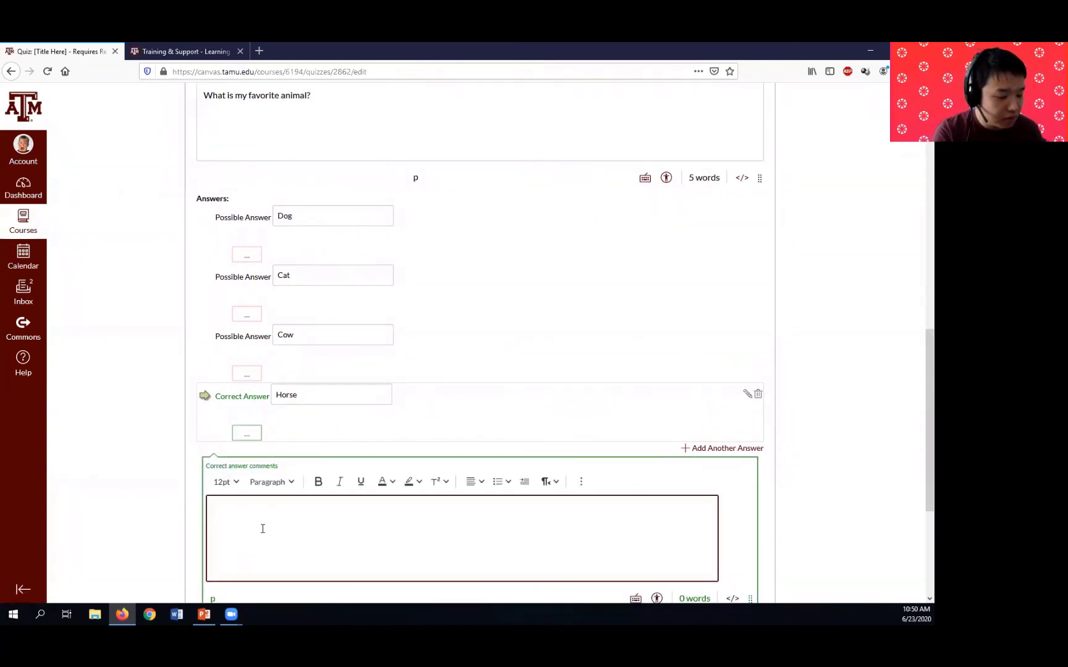
pyautogui.write('Good Job')
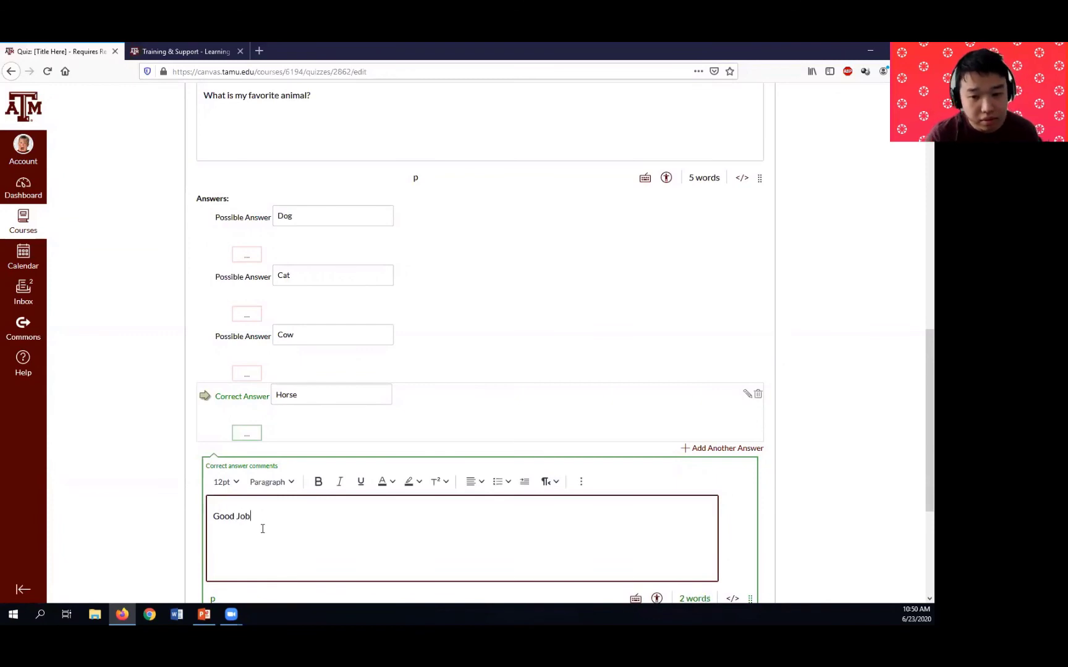
# Add the wrong answer comment "Try again" to Question 4 and update the question.
pyautogui.scroll(-3, 263, 527)
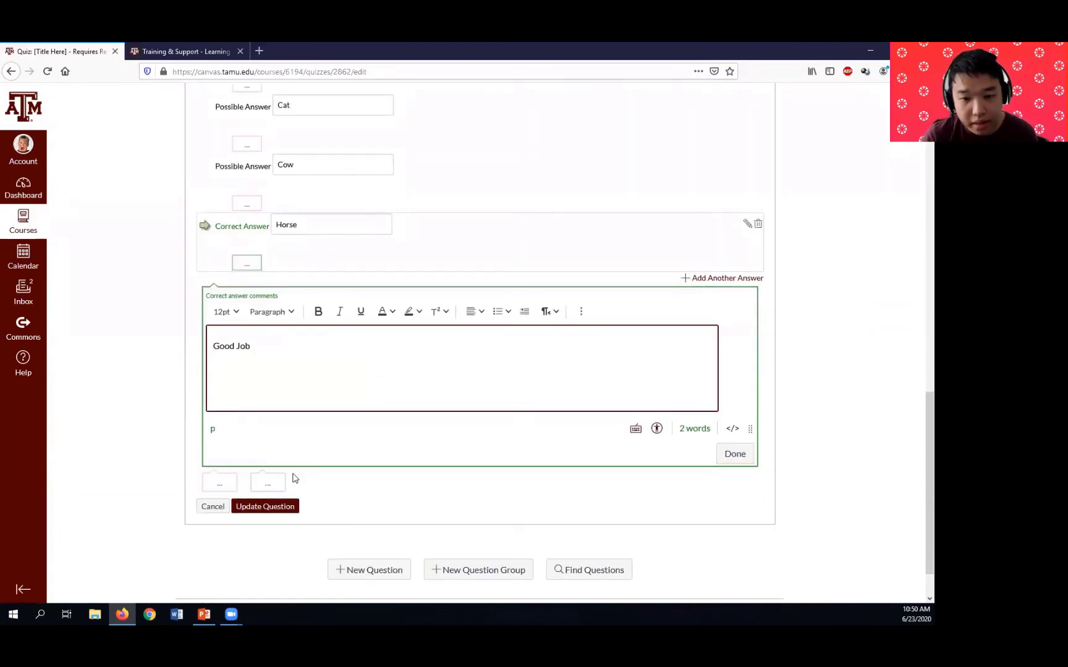
pyautogui.click(220, 483)
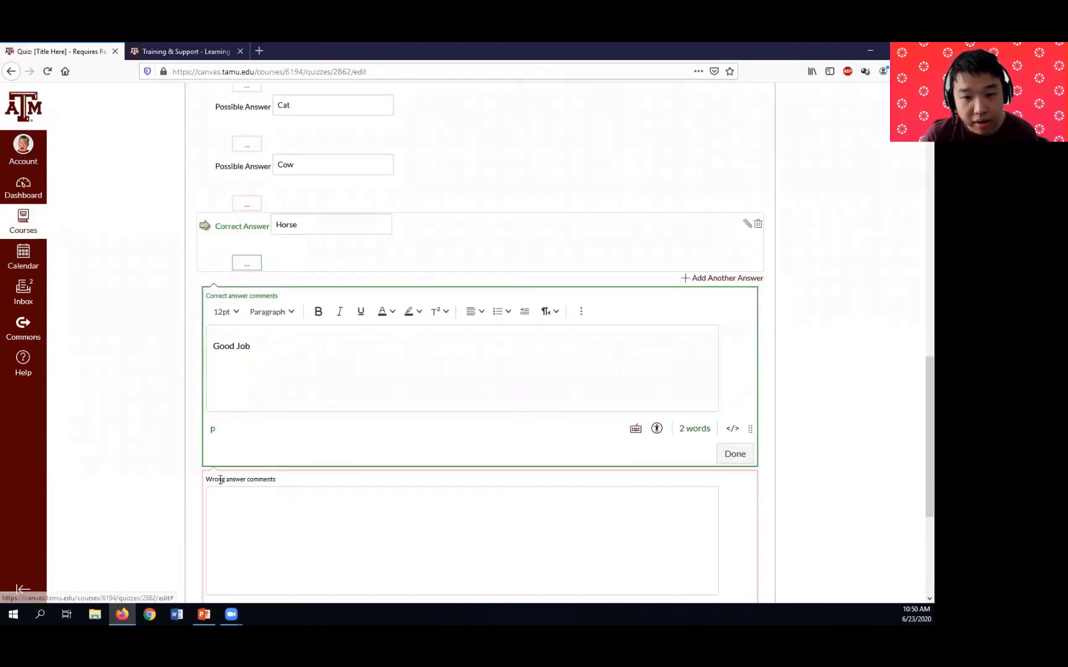
pyautogui.click(256, 518)
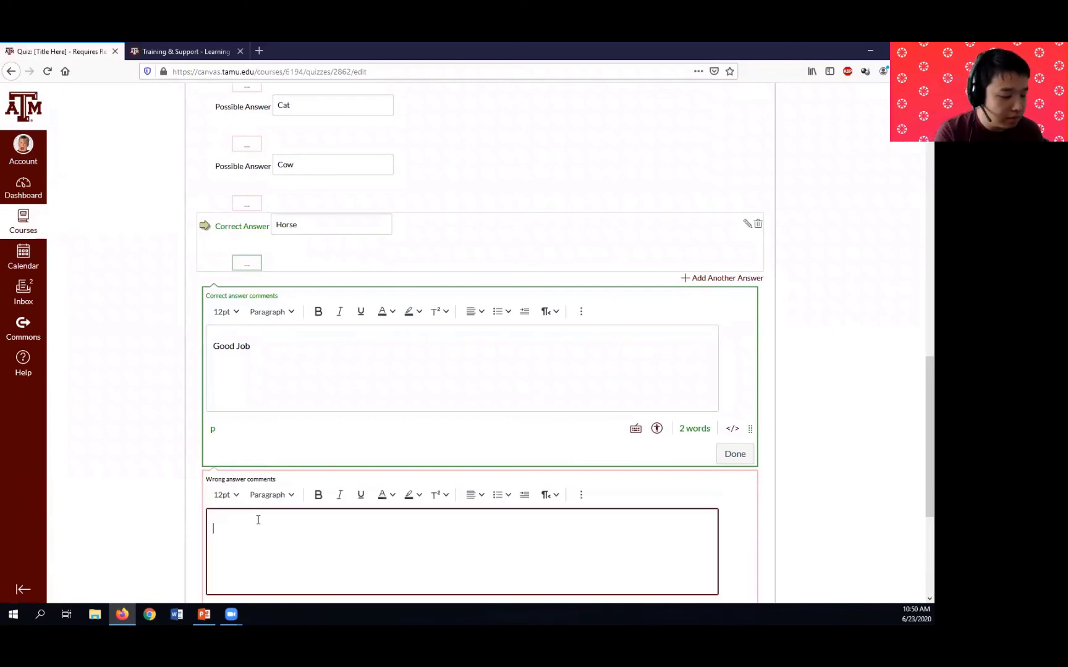
pyautogui.write('Try again')
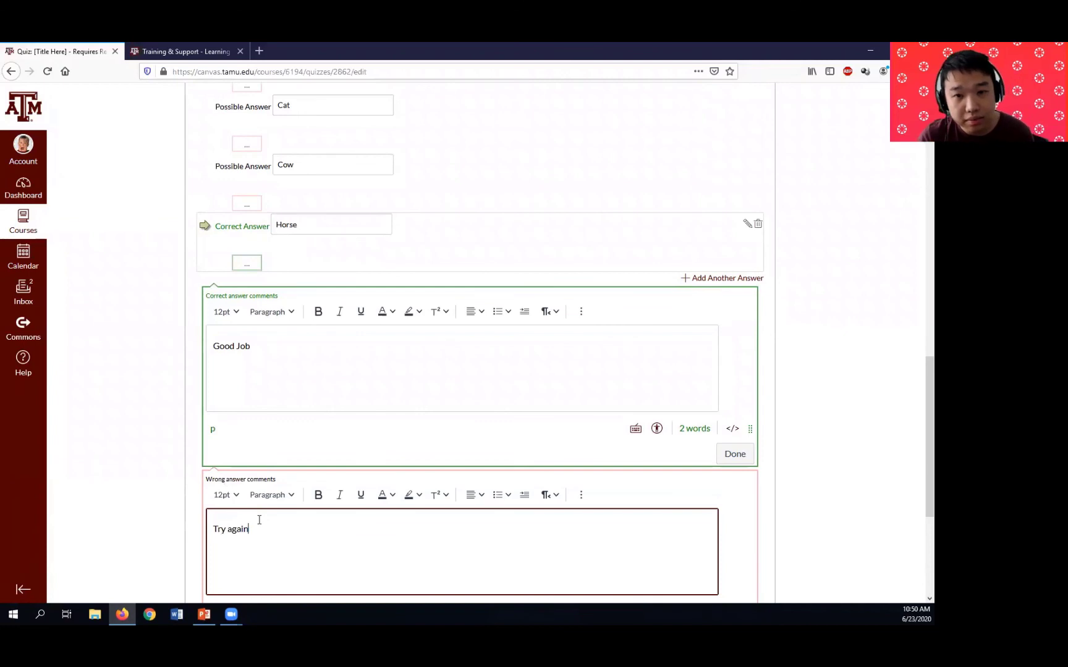
pyautogui.scroll(1, 291, 481)
pyautogui.scroll(-3, 315, 436)
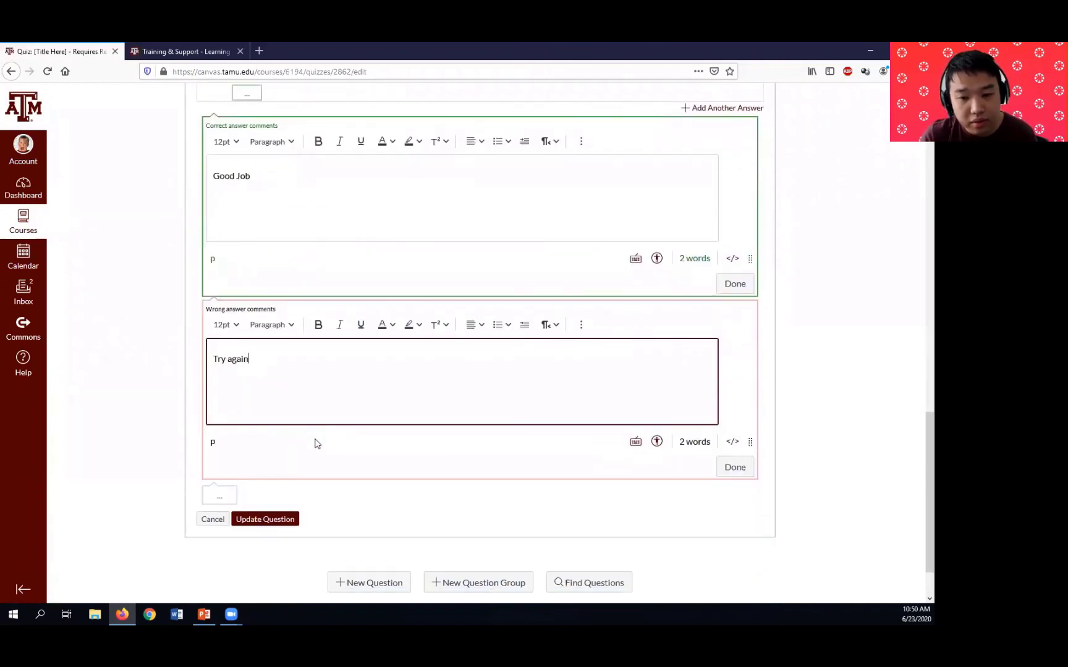
pyautogui.scroll(3, 658, 474)
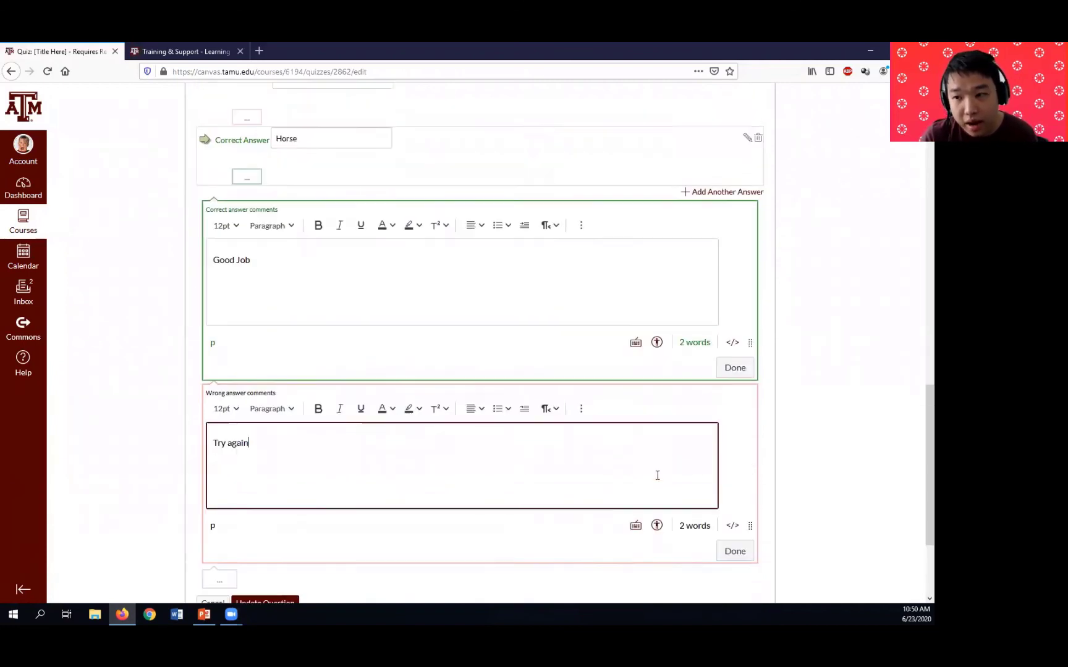
pyautogui.scroll(-3, 638, 479)
pyautogui.click(265, 519)
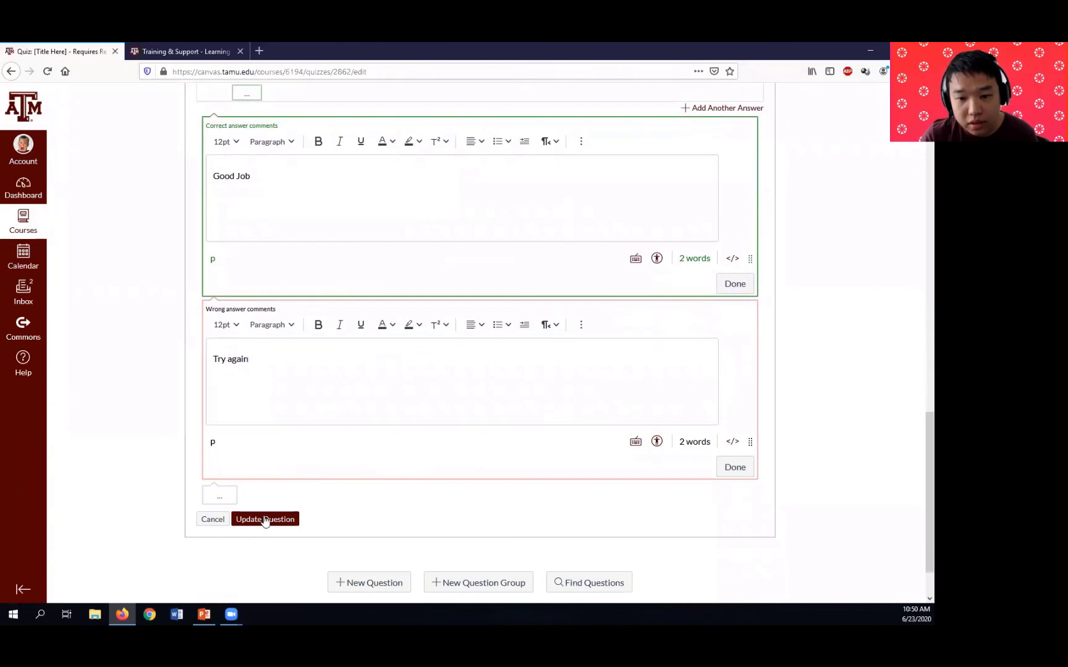
# Reopen Question 4 for editing, add Turtle as another possible answer and update the question.
pyautogui.moveTo(756, 430)
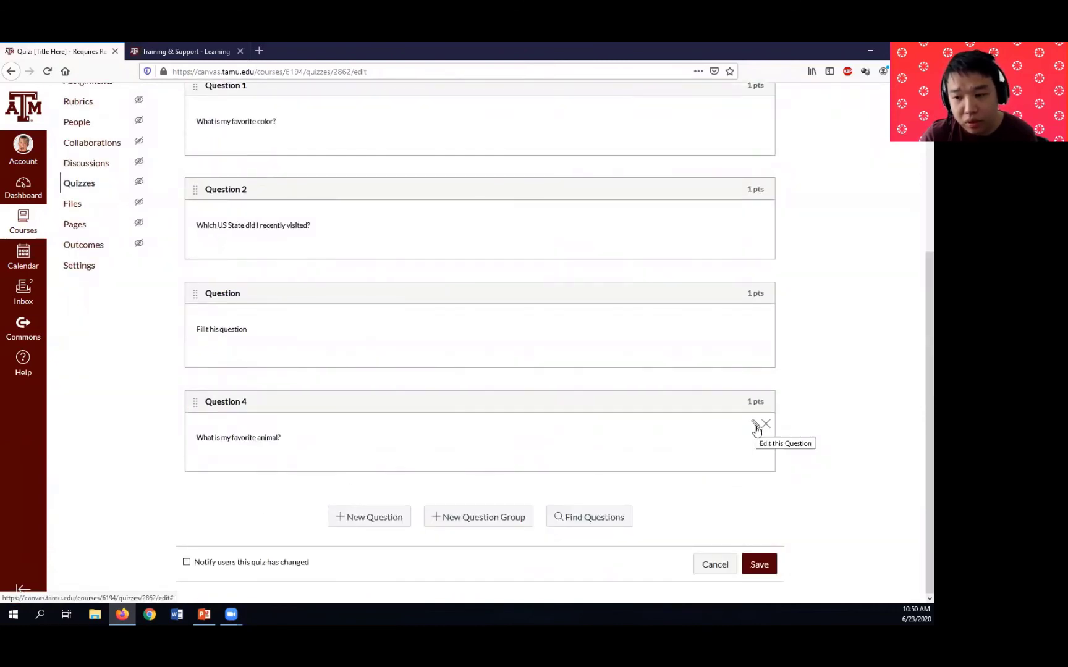
pyautogui.click(755, 426)
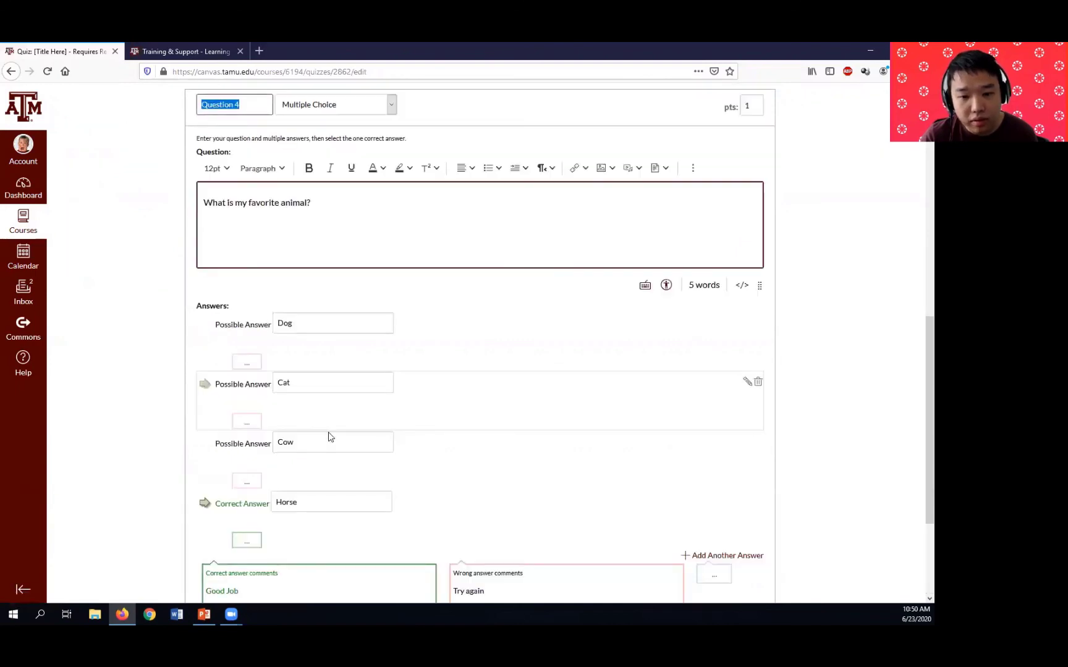
pyautogui.scroll(-3, 329, 436)
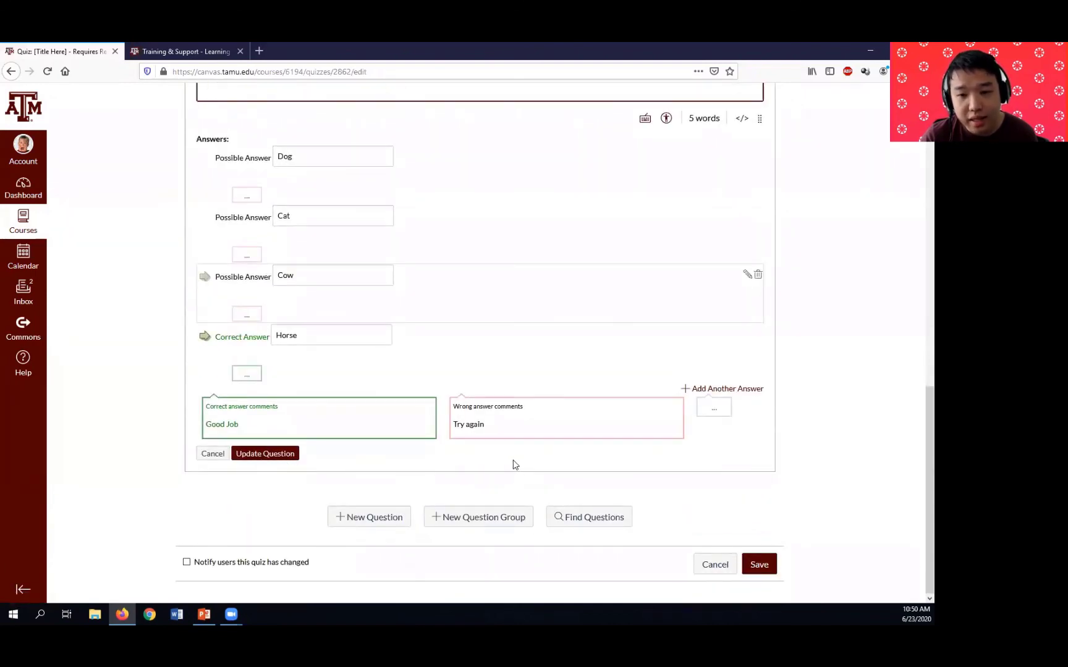
pyautogui.scroll(1, 618, 408)
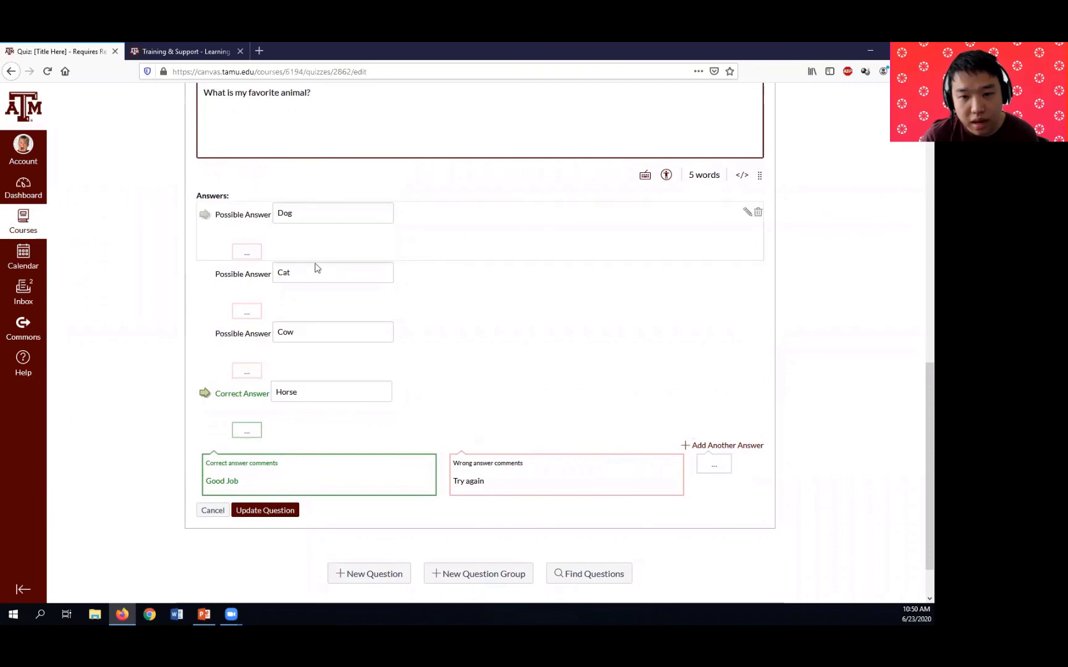
pyautogui.click(727, 446)
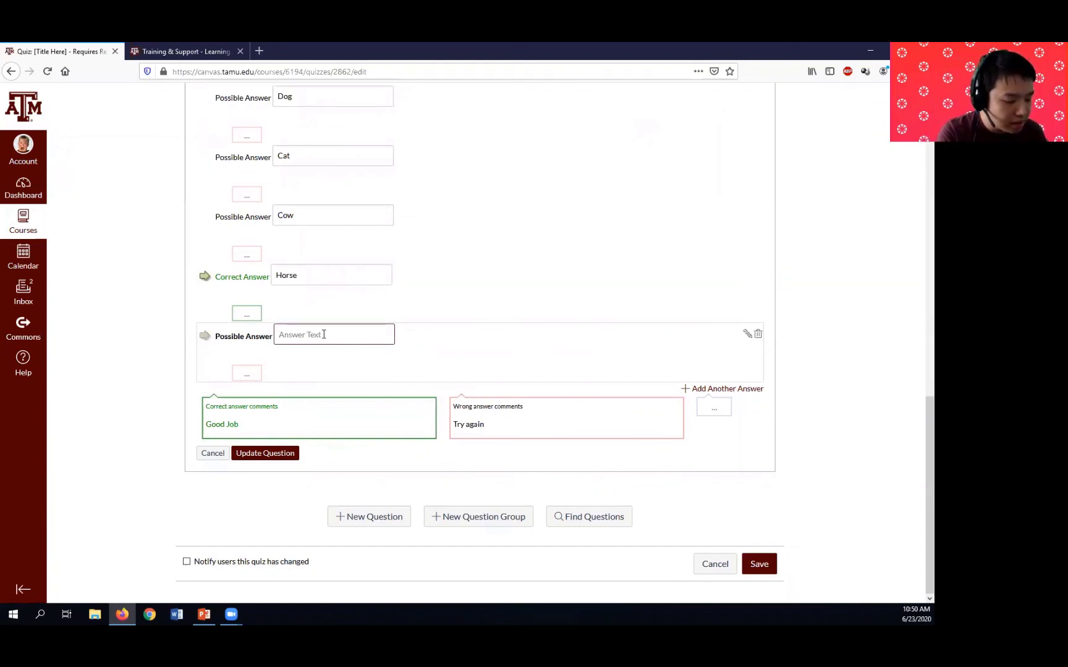
pyautogui.write('Turl')
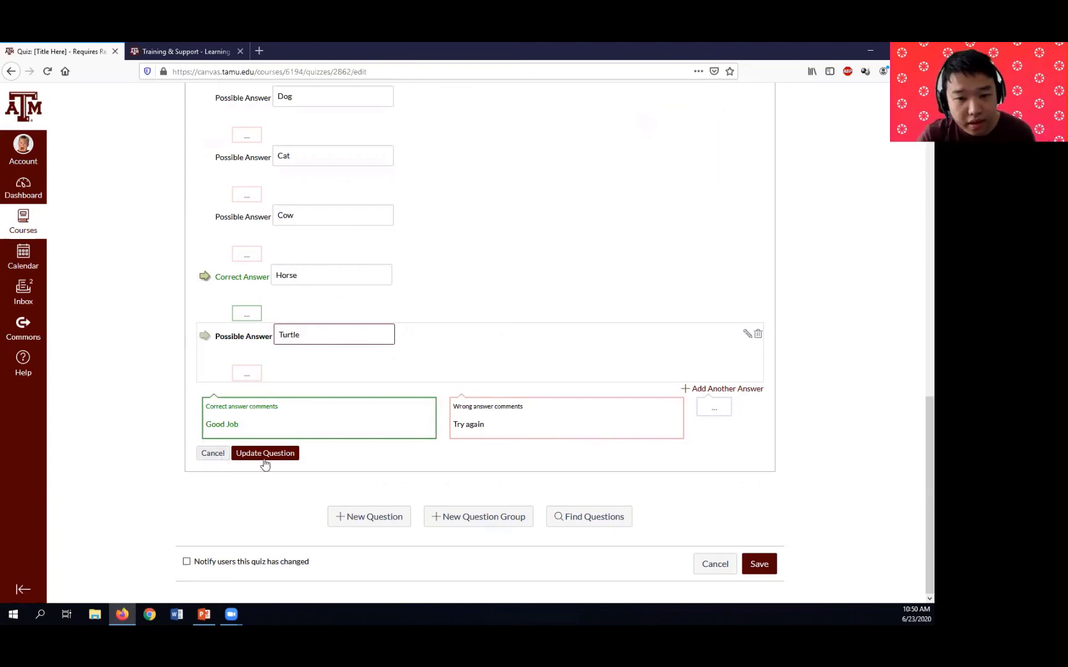
pyautogui.click(264, 454)
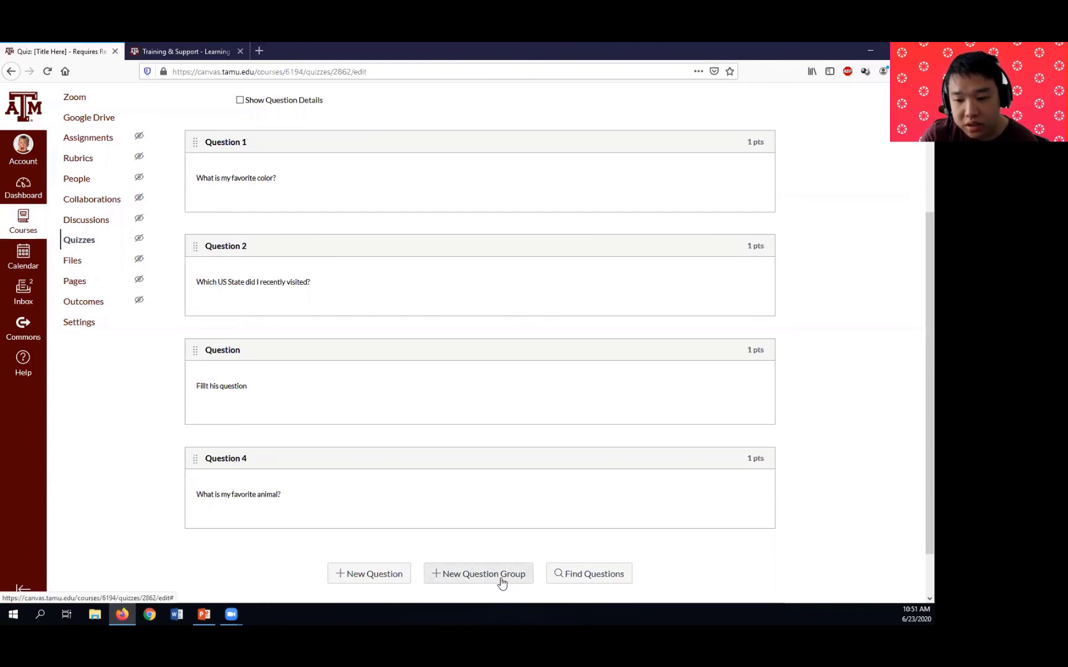
# Show the question details and review the answers of every question in the quiz.
pyautogui.scroll(2, 474, 539)
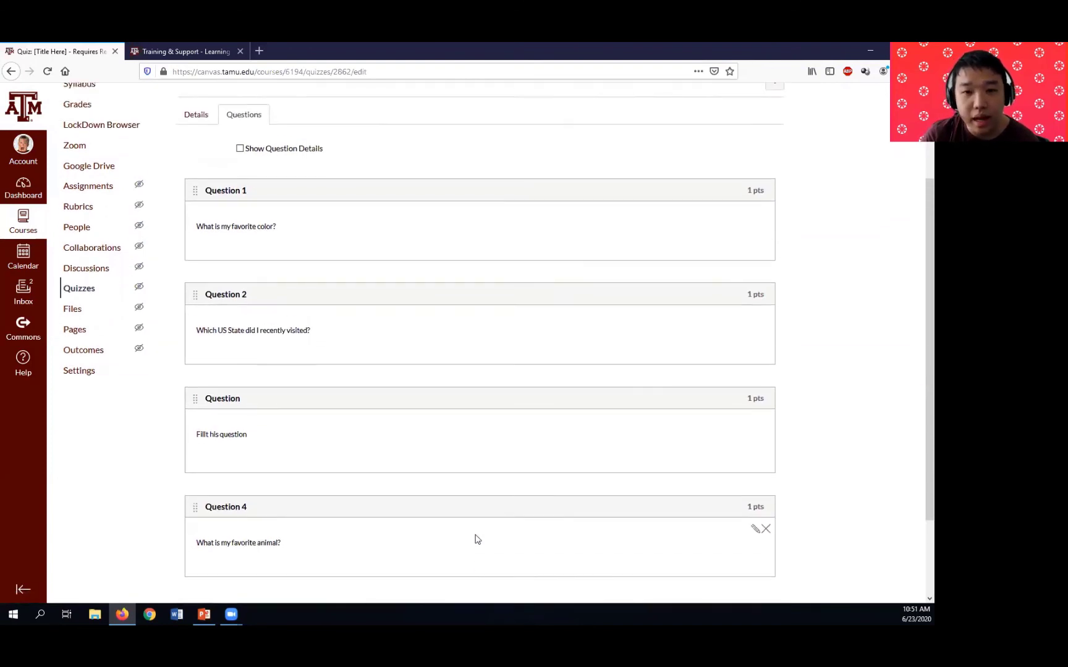
pyautogui.click(269, 158)
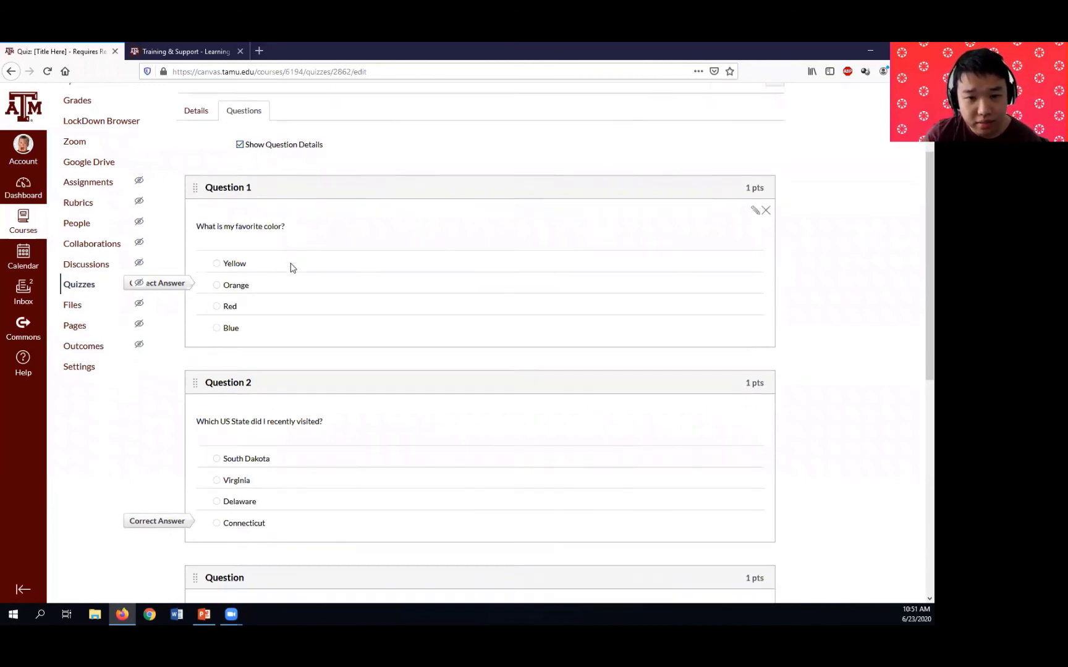
pyautogui.scroll(-2, 290, 265)
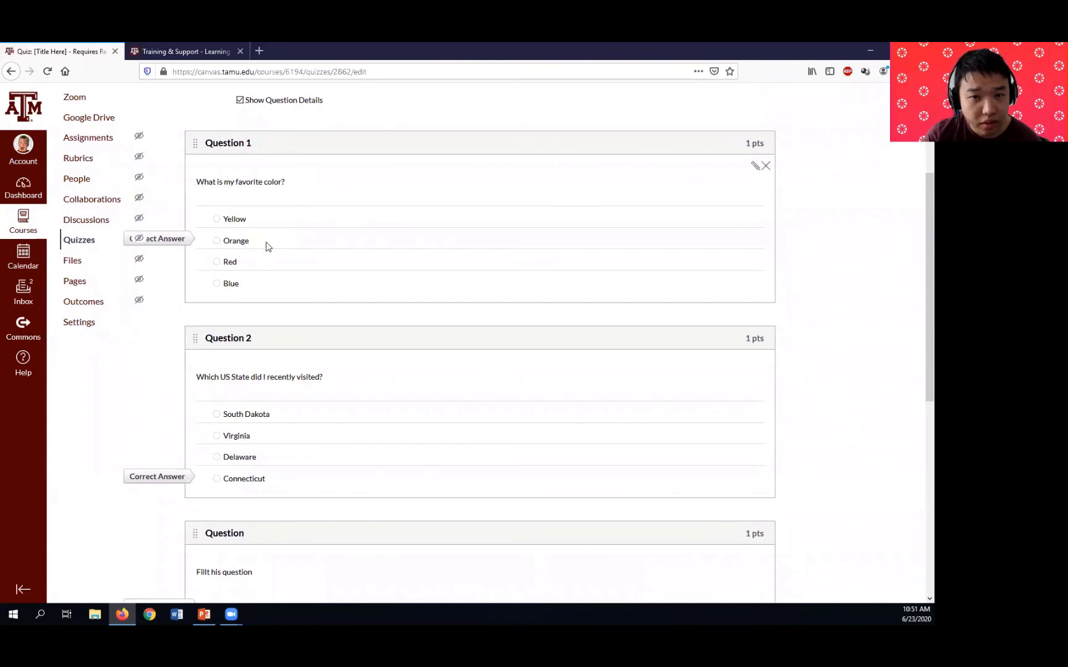
pyautogui.scroll(-2, 297, 276)
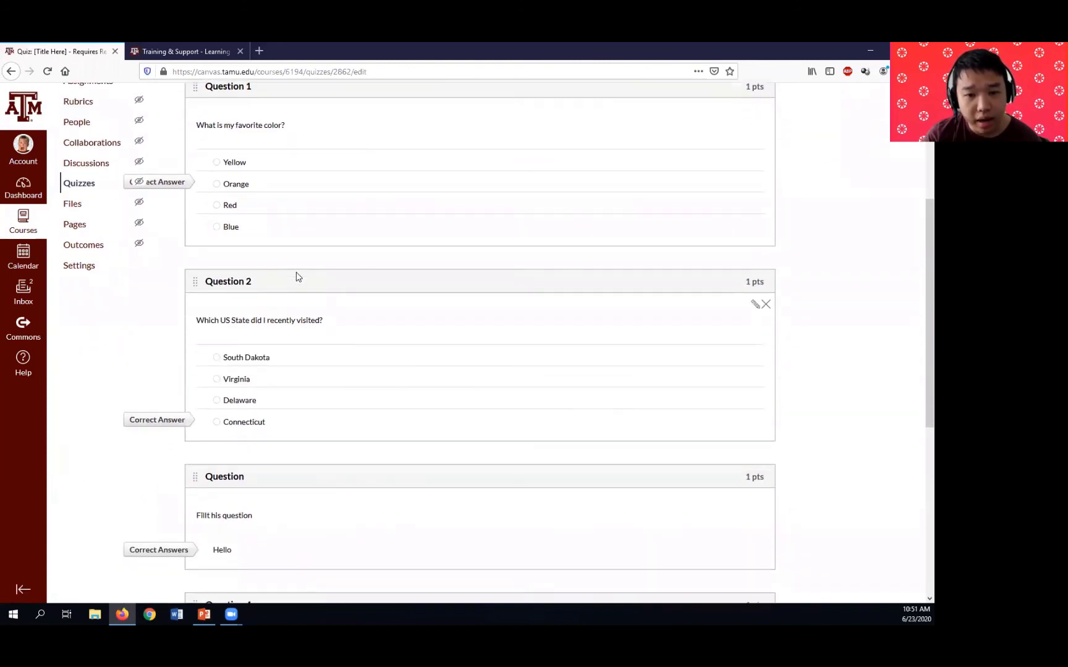
pyautogui.scroll(-2, 297, 276)
pyautogui.scroll(-10, 297, 276)
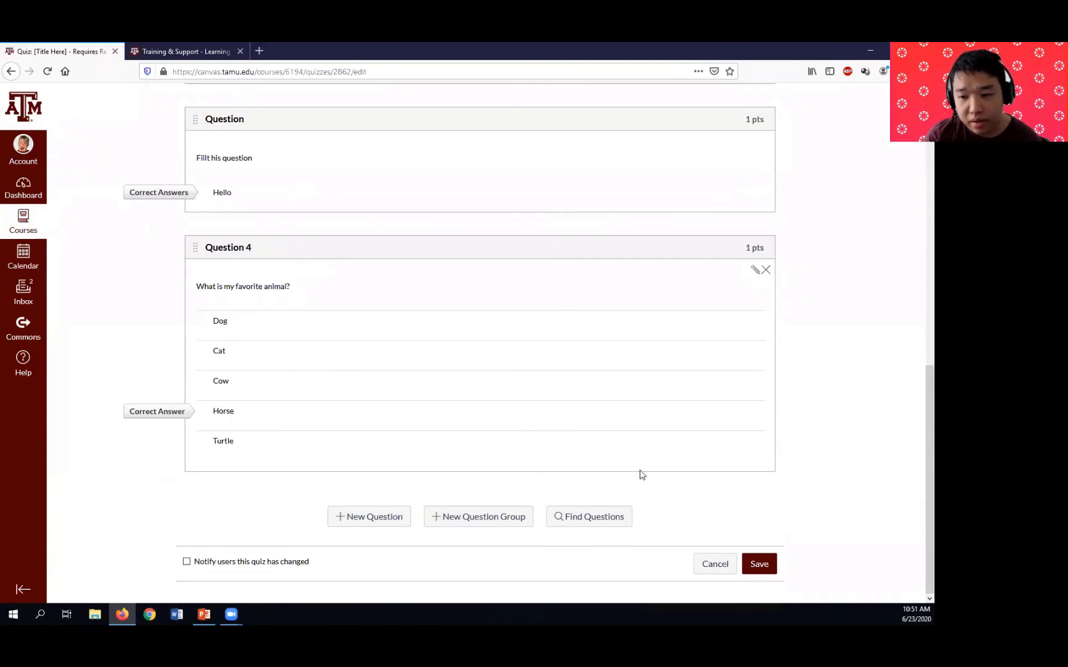
# Try to save the quiz, and reload its editing page.
pyautogui.click(761, 565)
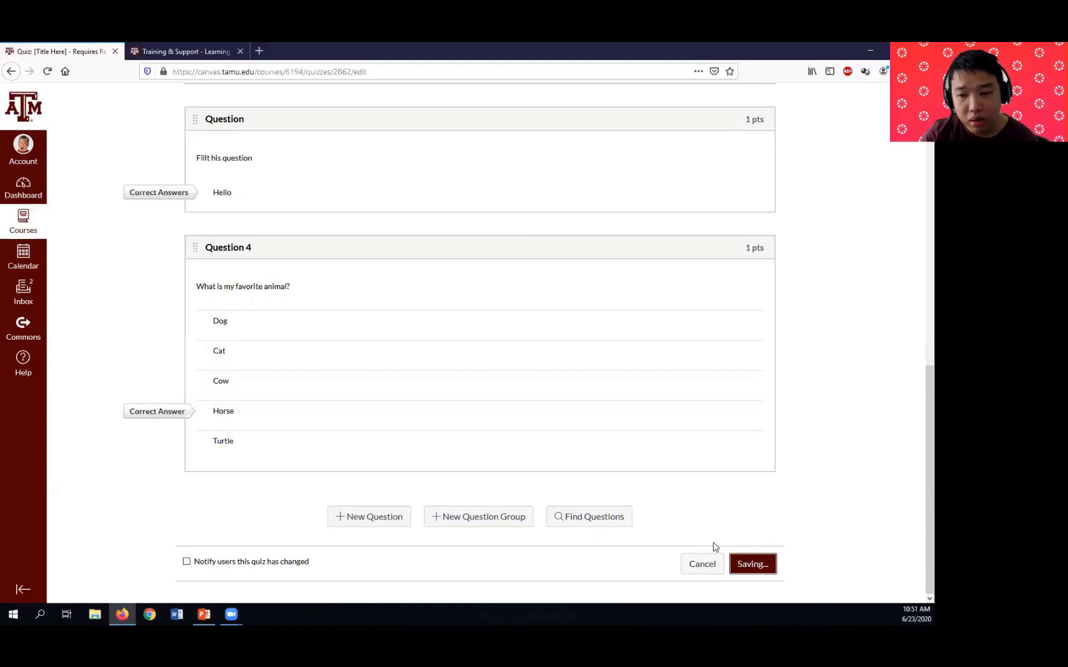
pyautogui.click(46, 71)
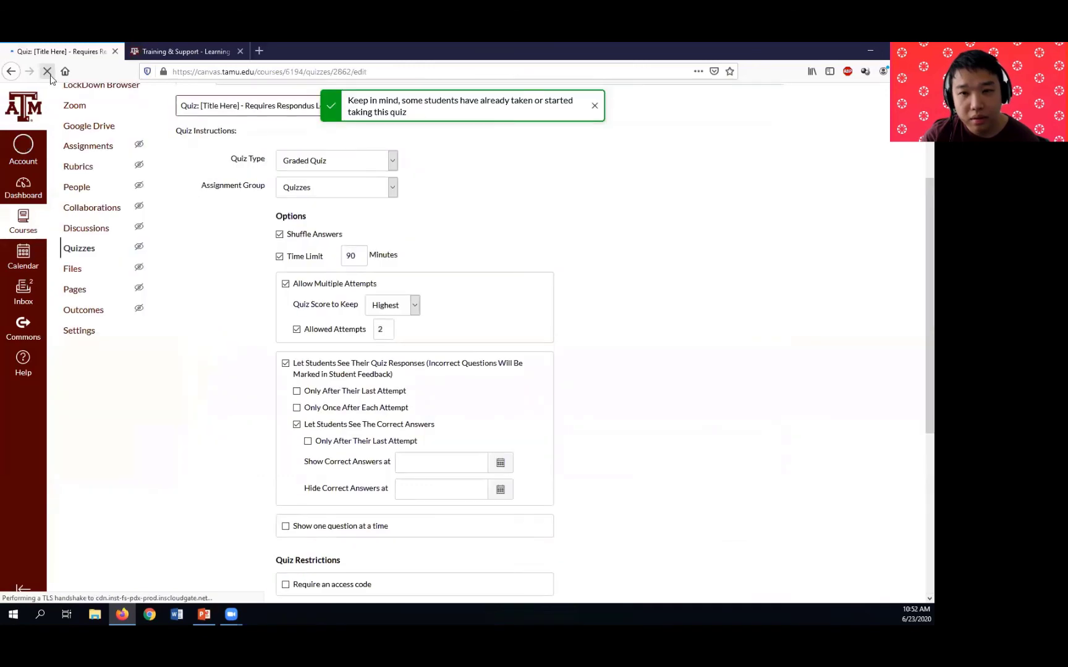
# Return to the quiz's Questions section with question details shown and check Question 4's answers and comments.
pyautogui.scroll(-1, 422, 310)
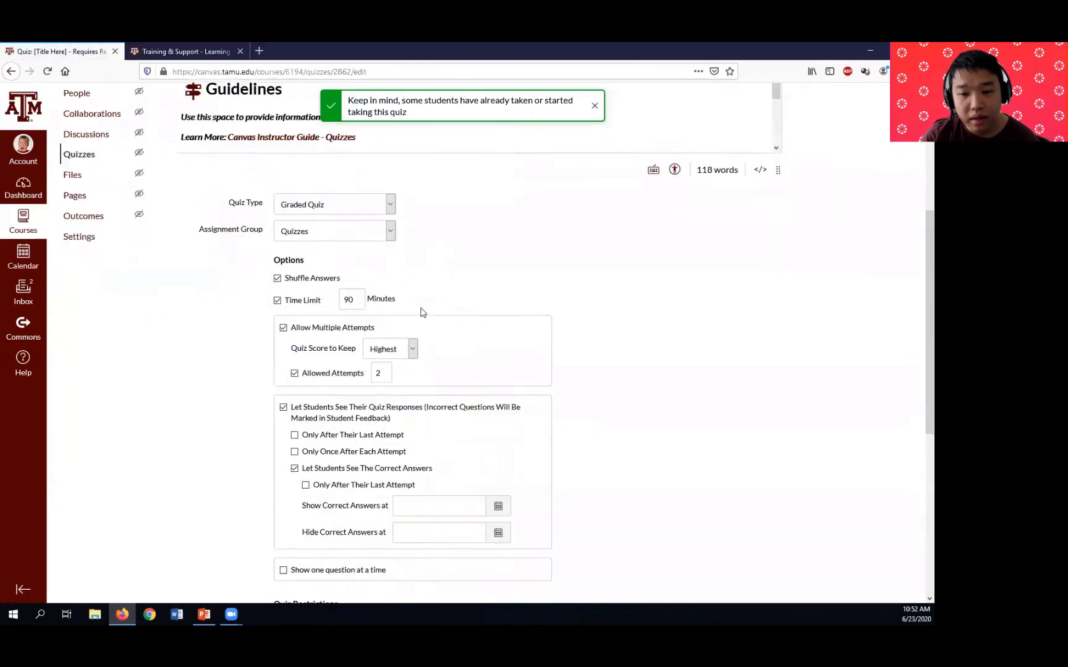
pyautogui.scroll(3, 421, 309)
pyautogui.click(244, 131)
pyautogui.scroll(-3, 350, 338)
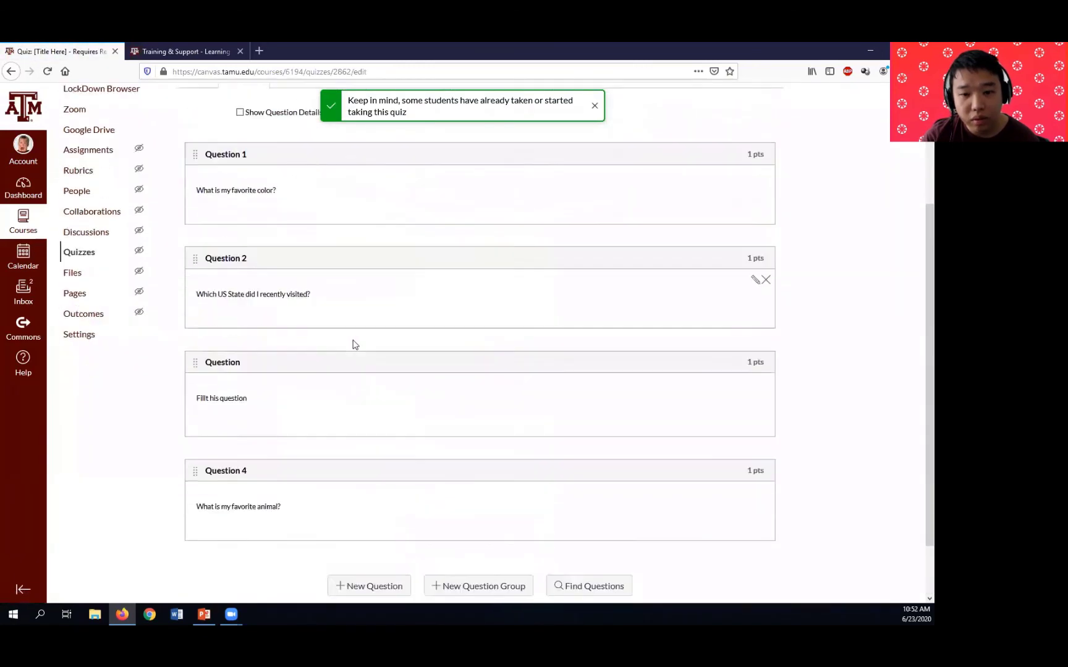
pyautogui.scroll(3, 241, 331)
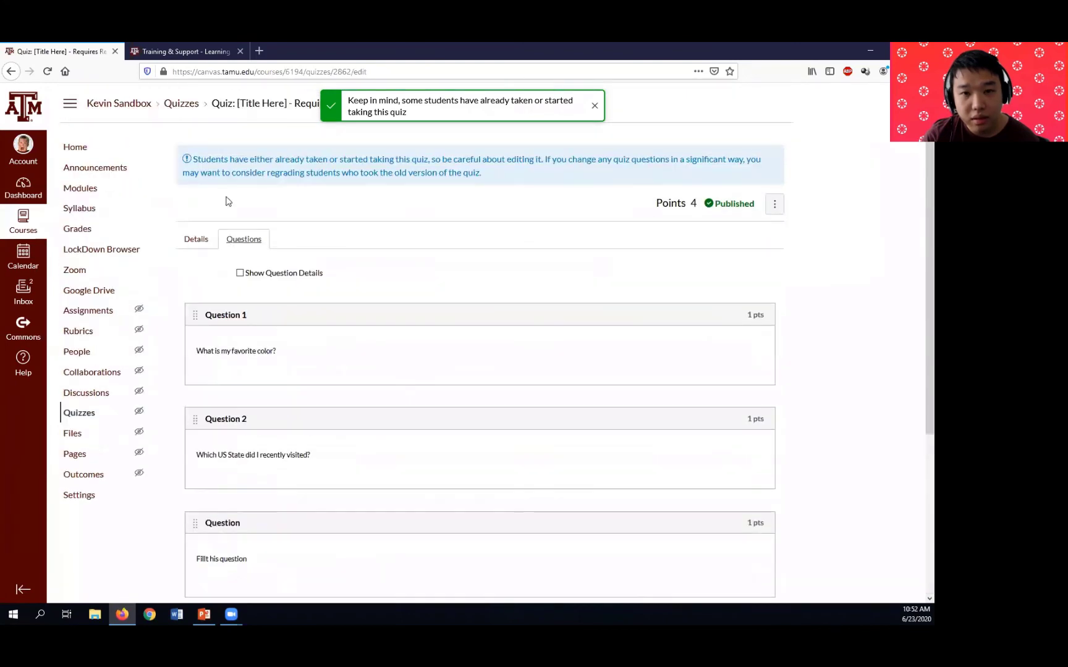
pyautogui.click(240, 273)
pyautogui.scroll(-6, 266, 374)
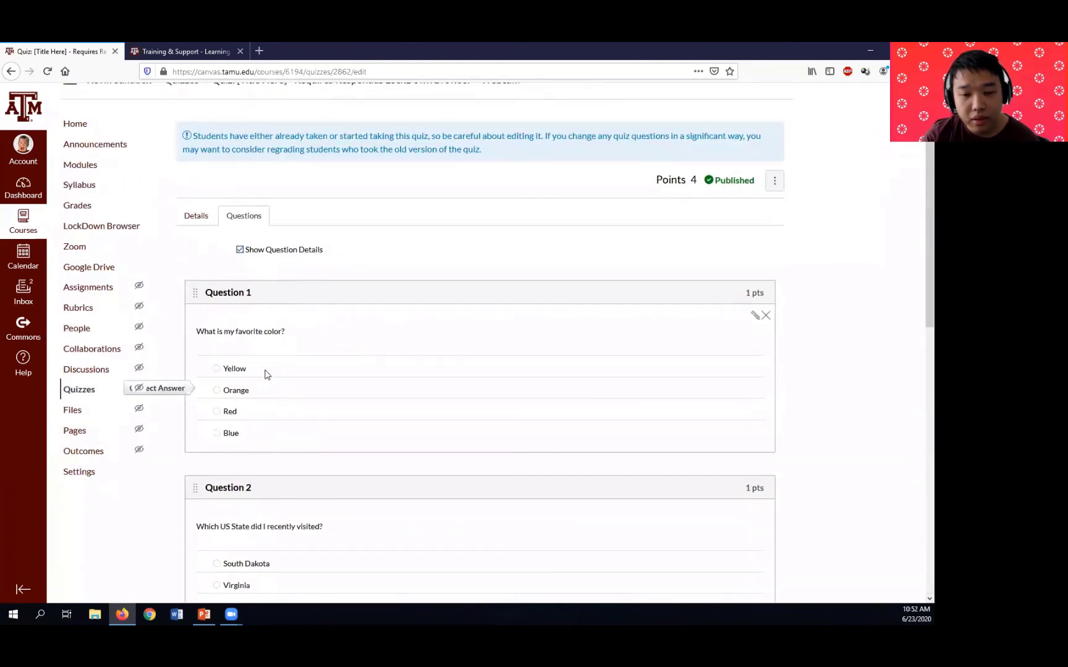
pyautogui.scroll(-4, 266, 374)
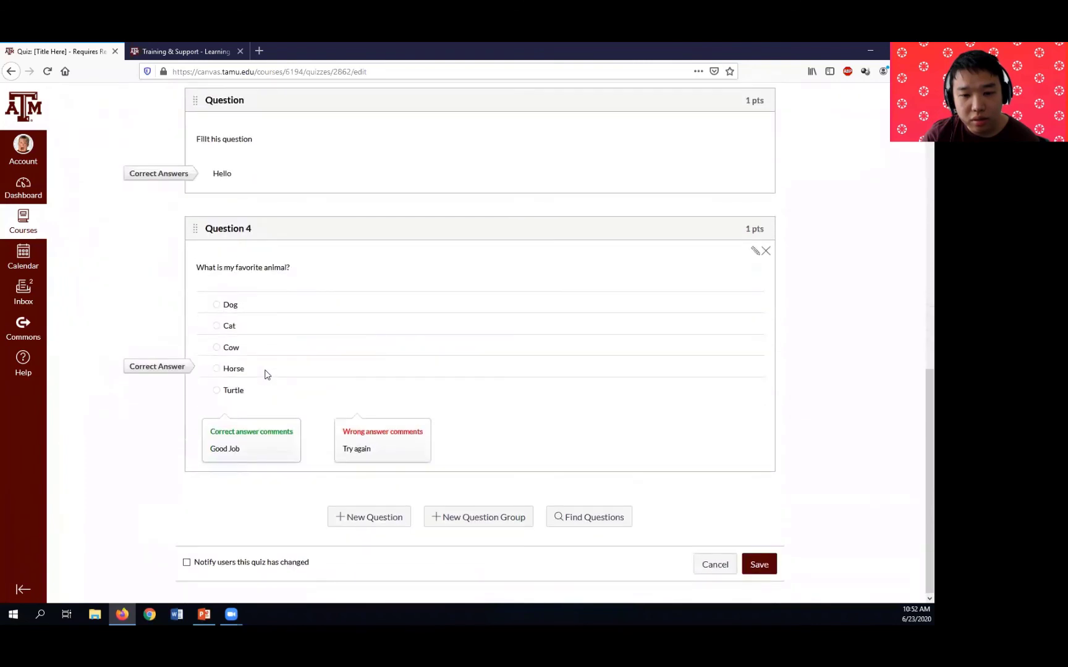
# Save the quiz and open its student preview.
pyautogui.click(758, 566)
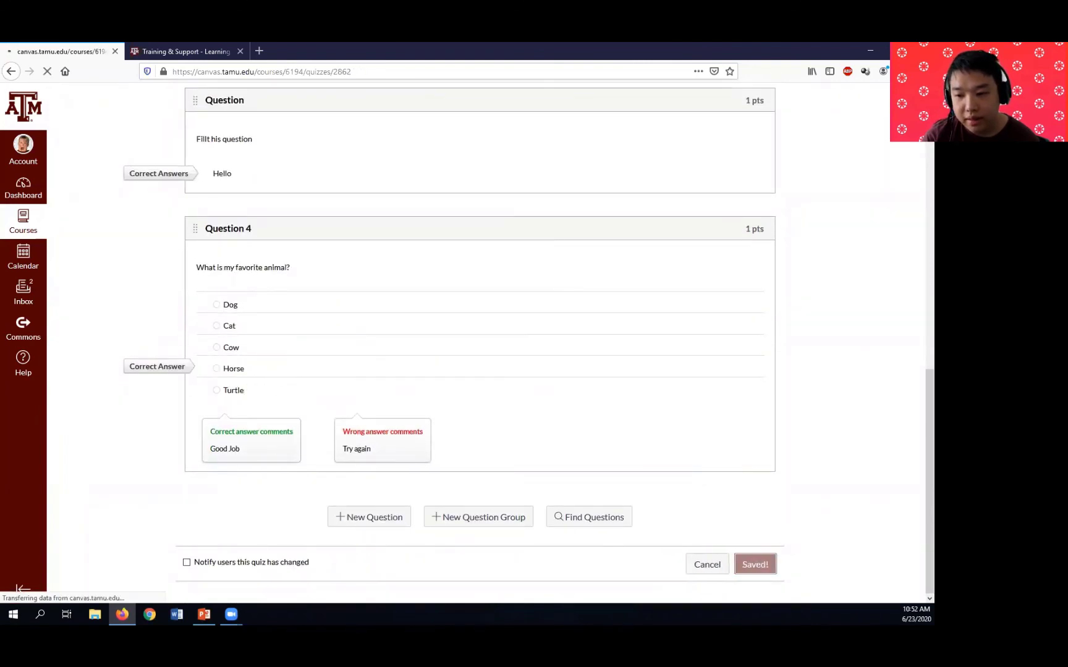
pyautogui.scroll(-3, 526, 508)
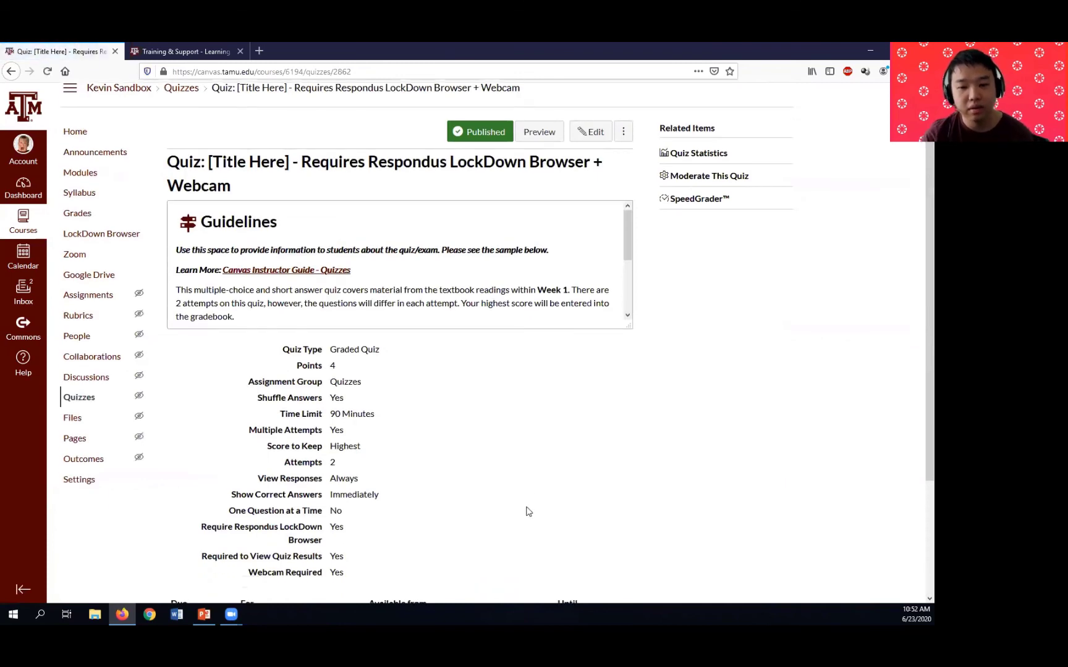
pyautogui.scroll(3, 526, 508)
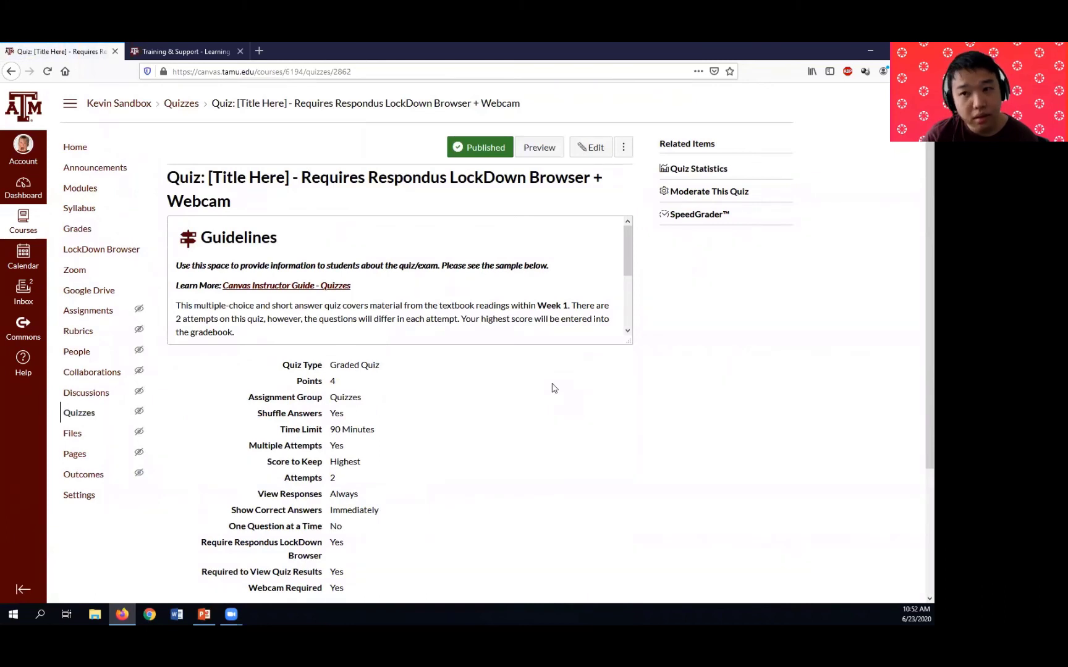
pyautogui.click(541, 157)
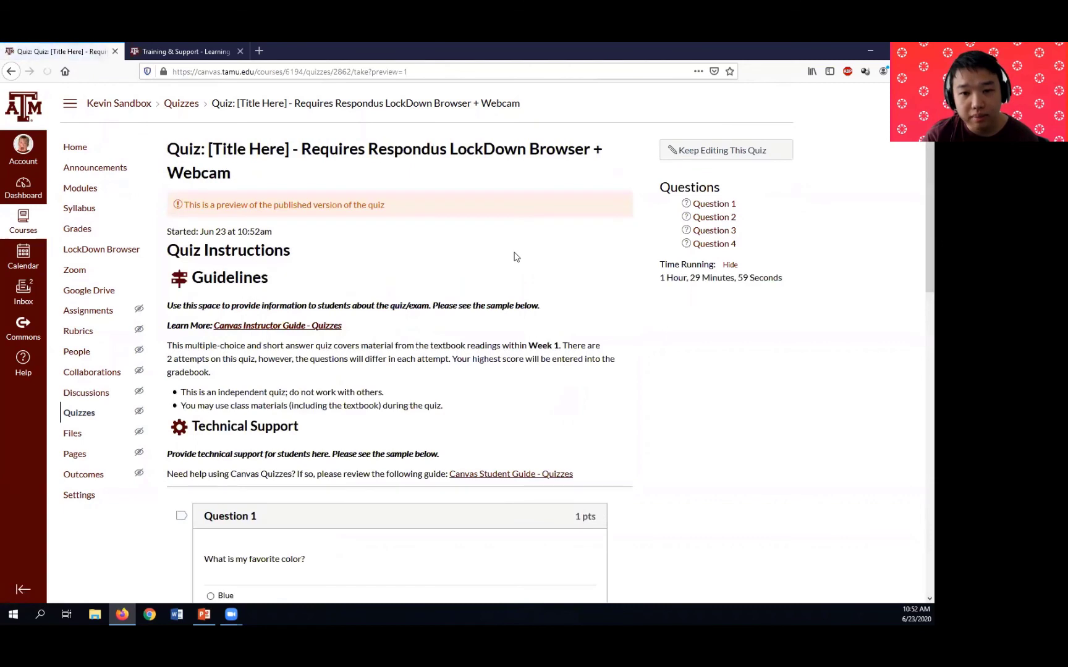
# Review the instructions and every question in the student preview, and return to the quiz's summary page to check its settings.
pyautogui.scroll(-1, 496, 357)
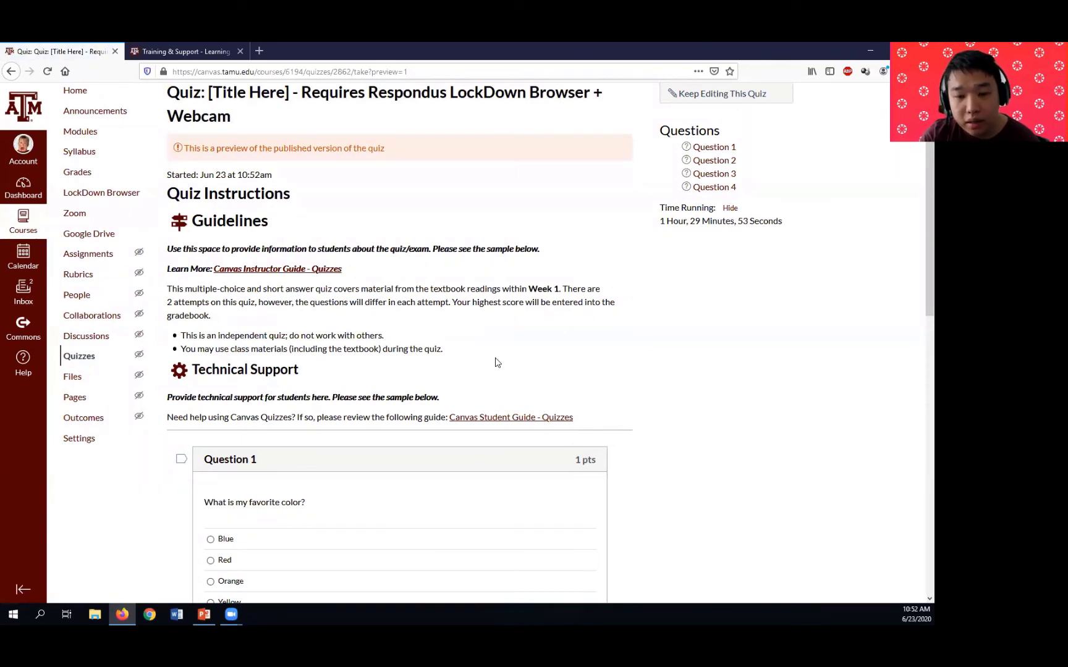
pyautogui.scroll(-2, 497, 362)
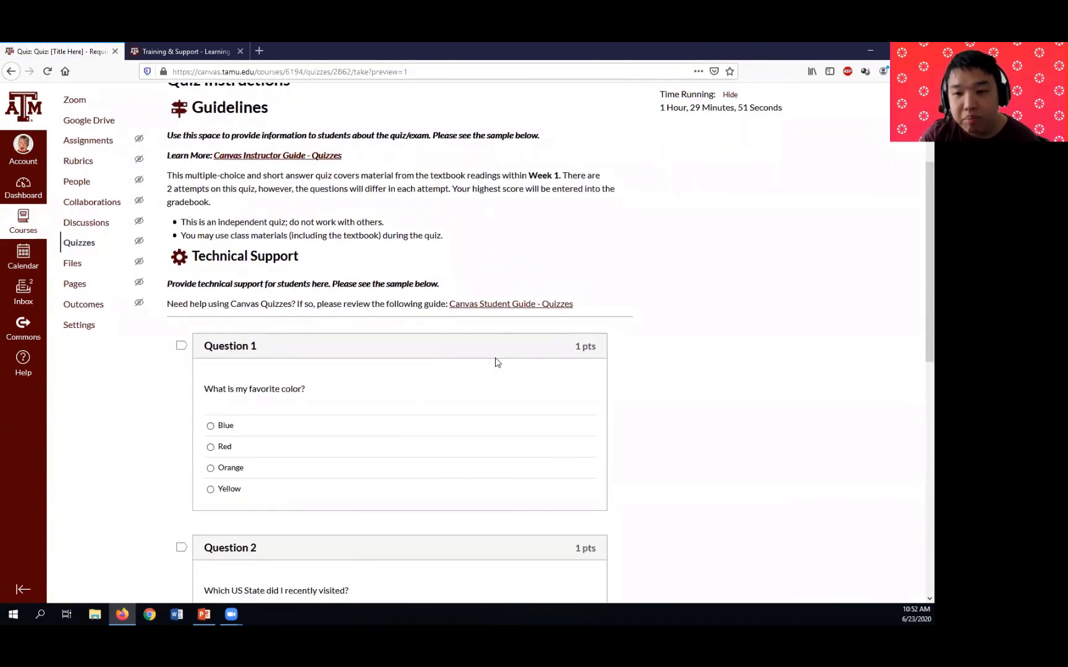
pyautogui.scroll(-7, 497, 362)
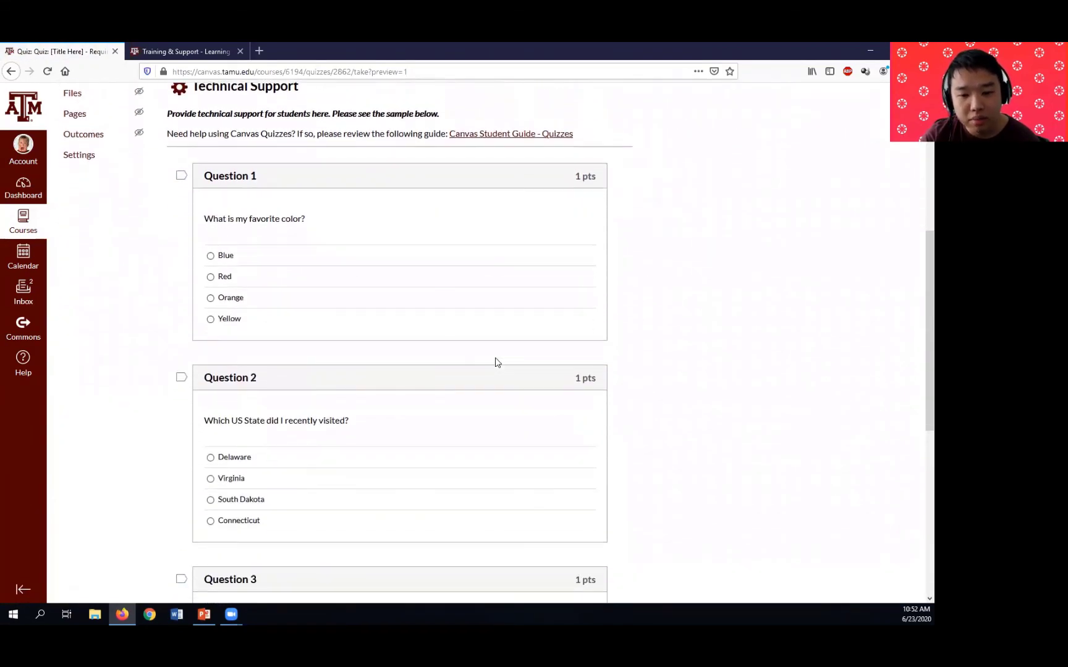
pyautogui.scroll(-3, 497, 362)
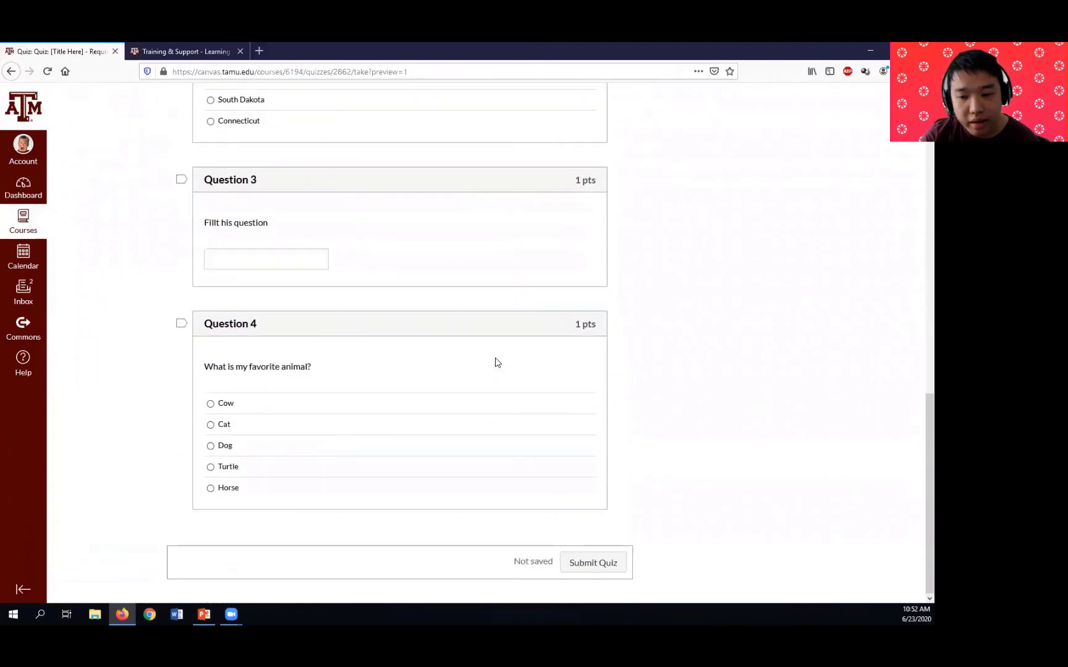
pyautogui.scroll(6, 640, 454)
pyautogui.scroll(-5, 640, 454)
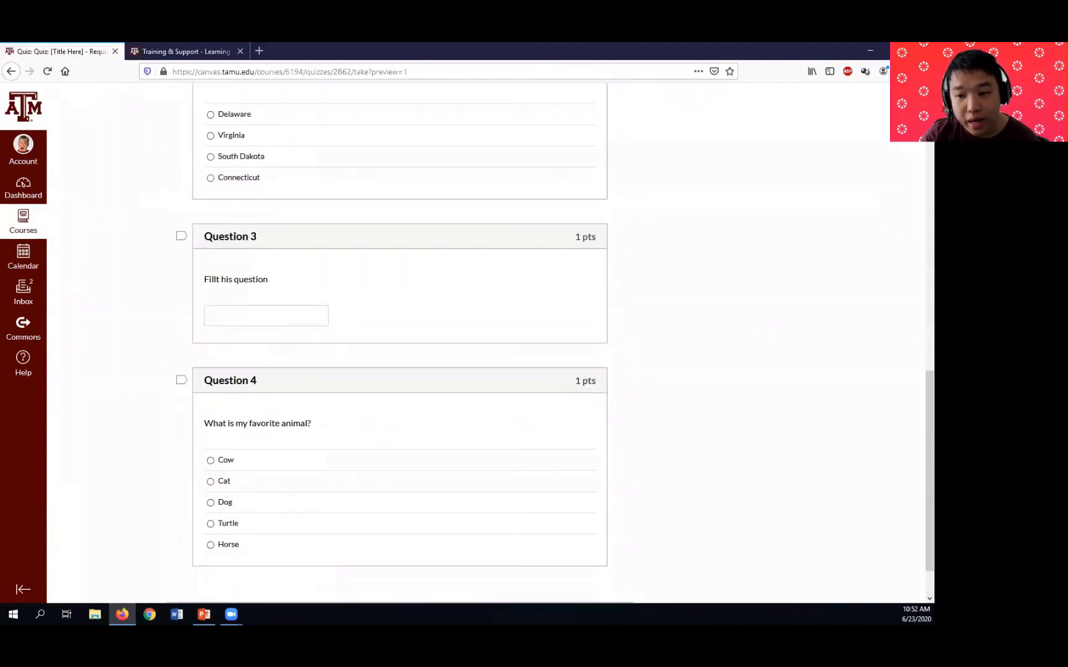
pyautogui.scroll(-1, 636, 586)
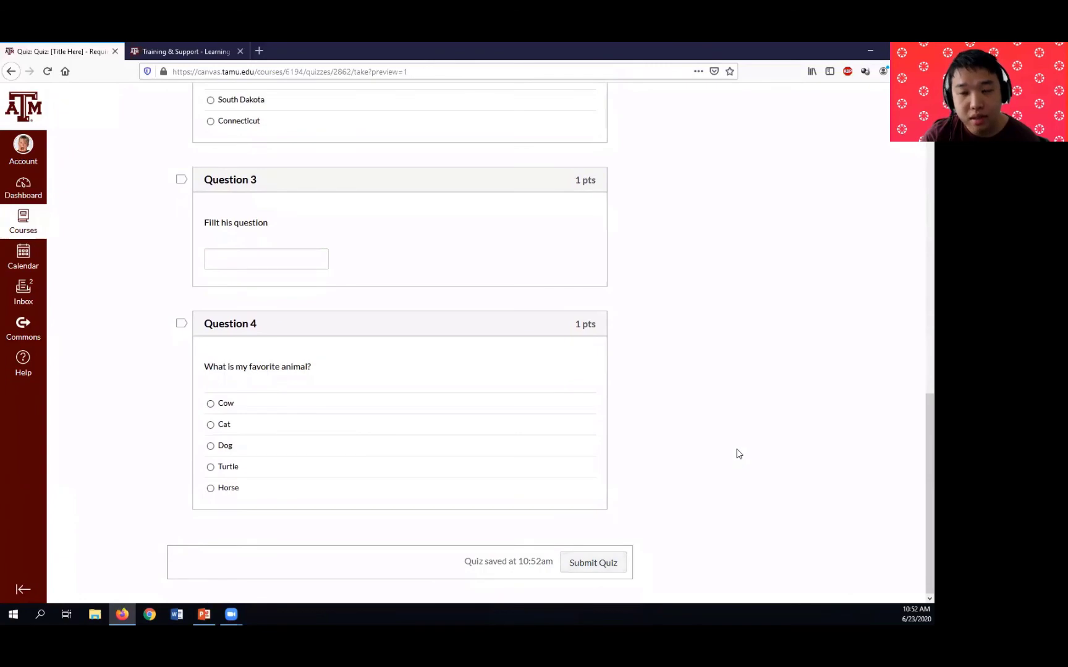
pyautogui.scroll(10, 737, 454)
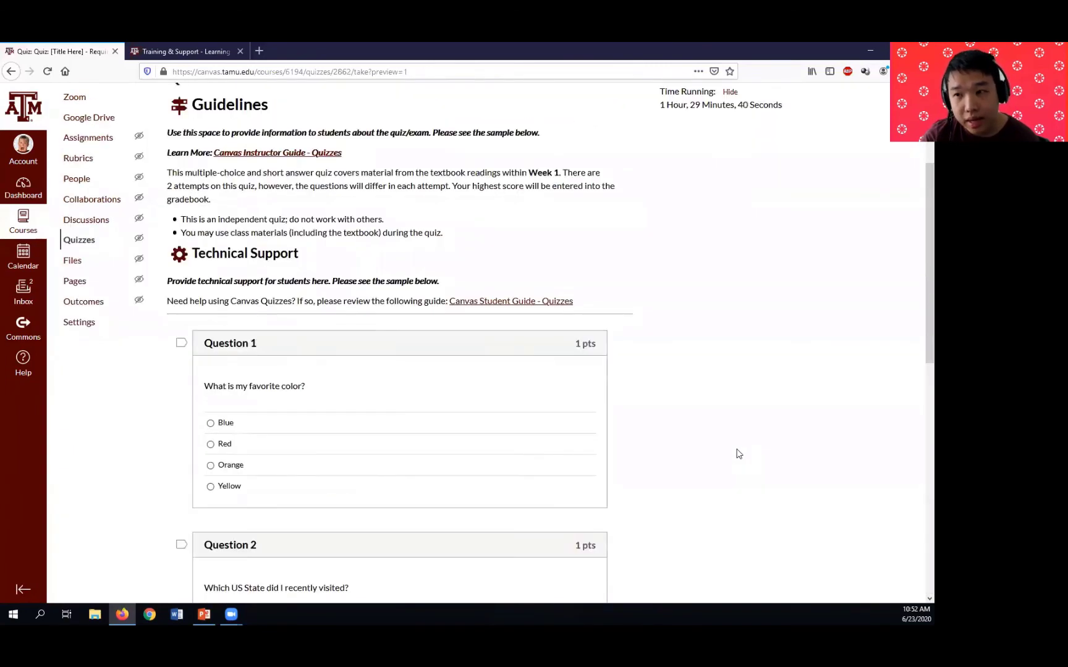
pyautogui.scroll(3, 639, 434)
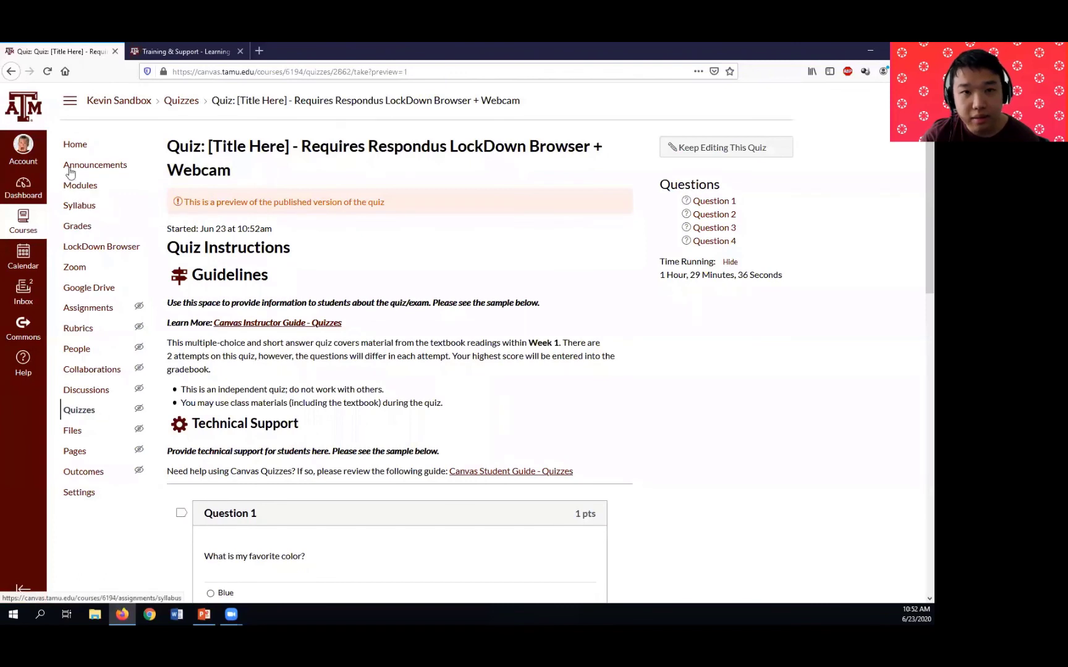
pyautogui.click(10, 72)
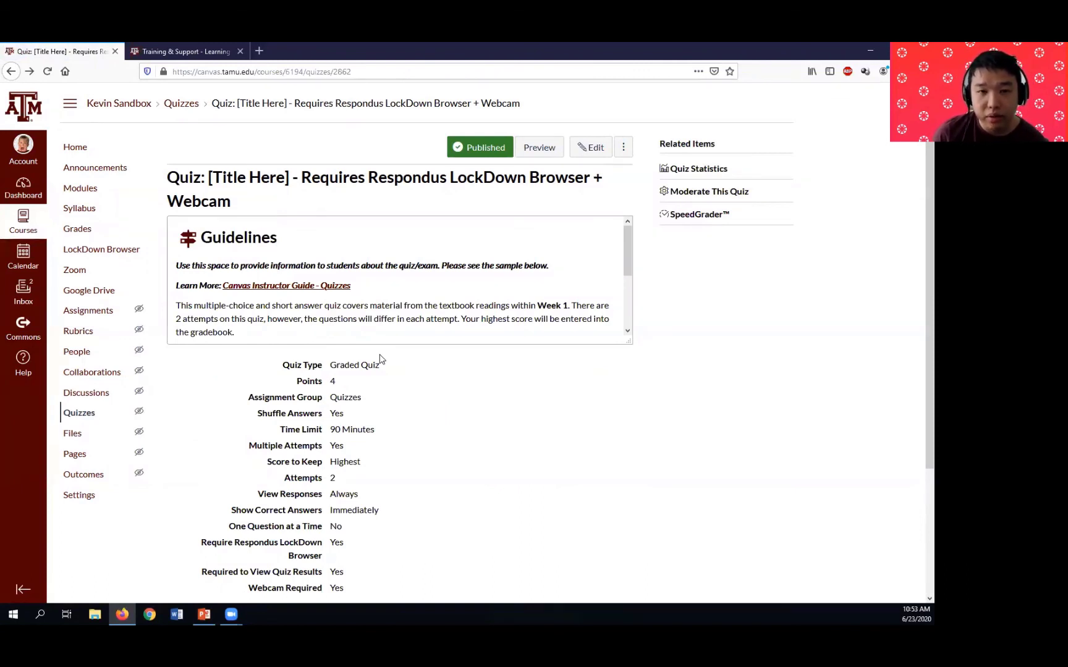
pyautogui.scroll(-3, 417, 383)
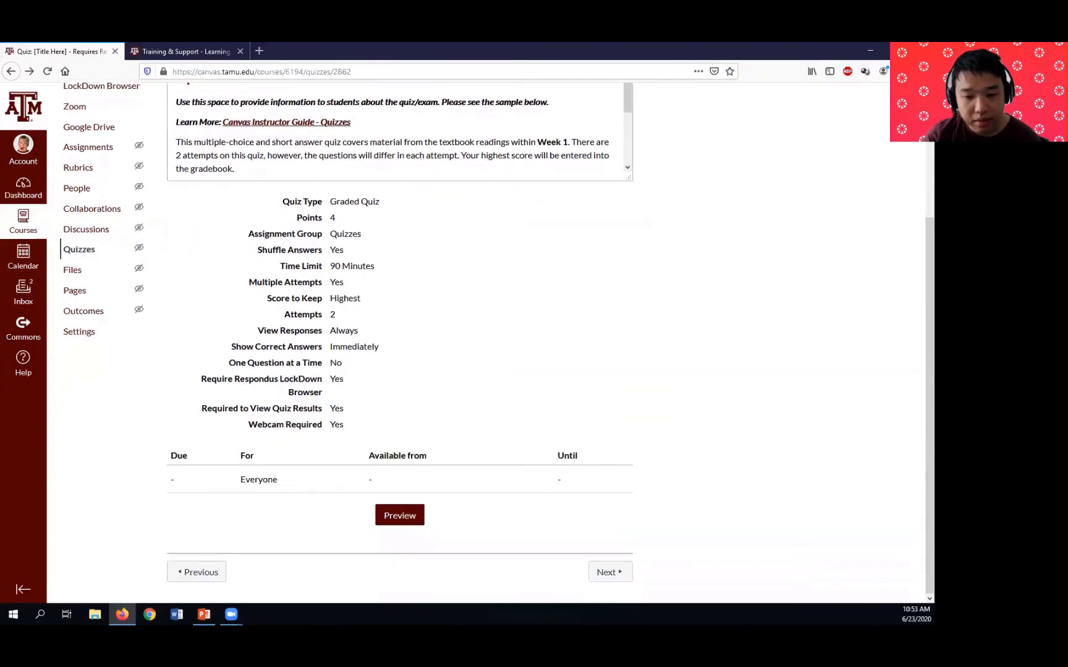
# Switch to the PowerPoint slide show and advance through the quiz slides to the "Let's Try It: Activity" quiz slide.
pyautogui.moveTo(203, 615)
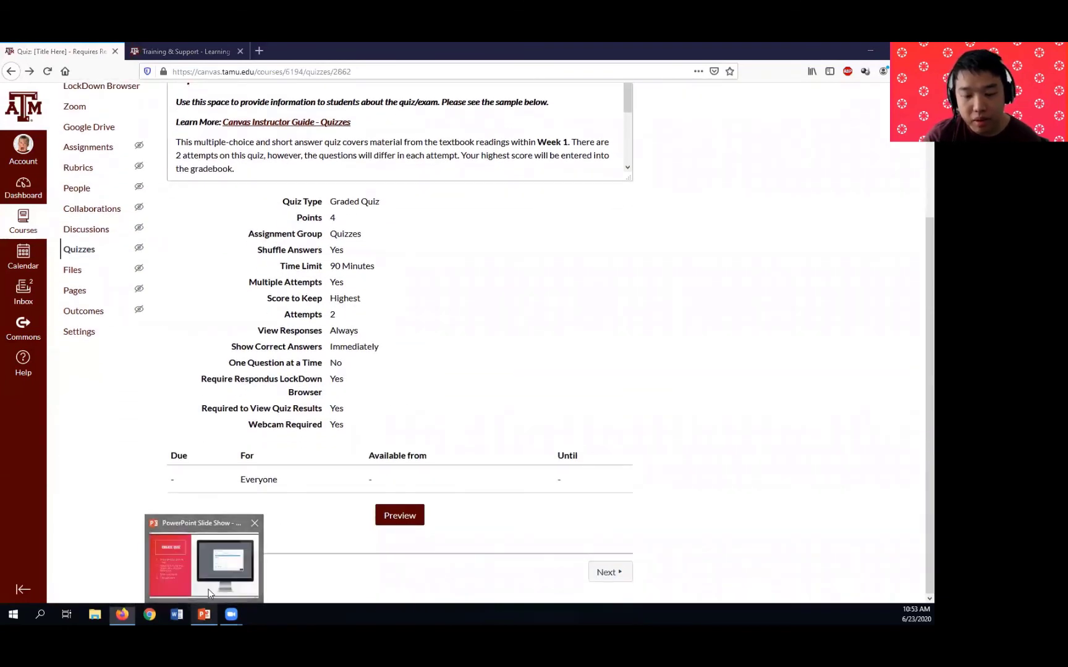
pyautogui.click(204, 559)
pyautogui.click(466, 491)
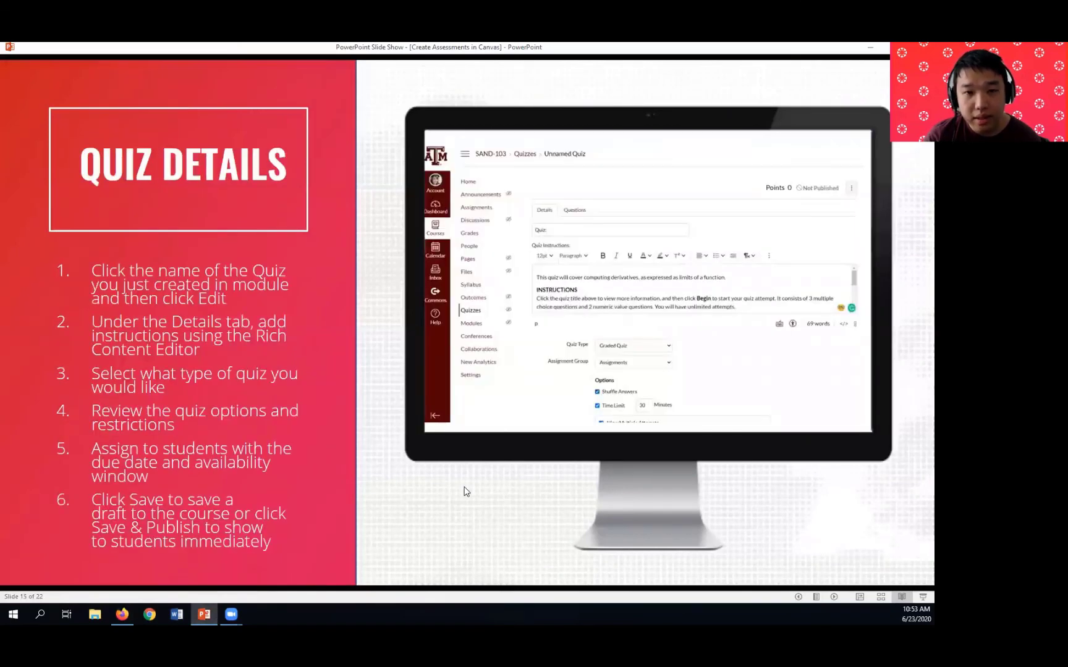
pyautogui.click(465, 491)
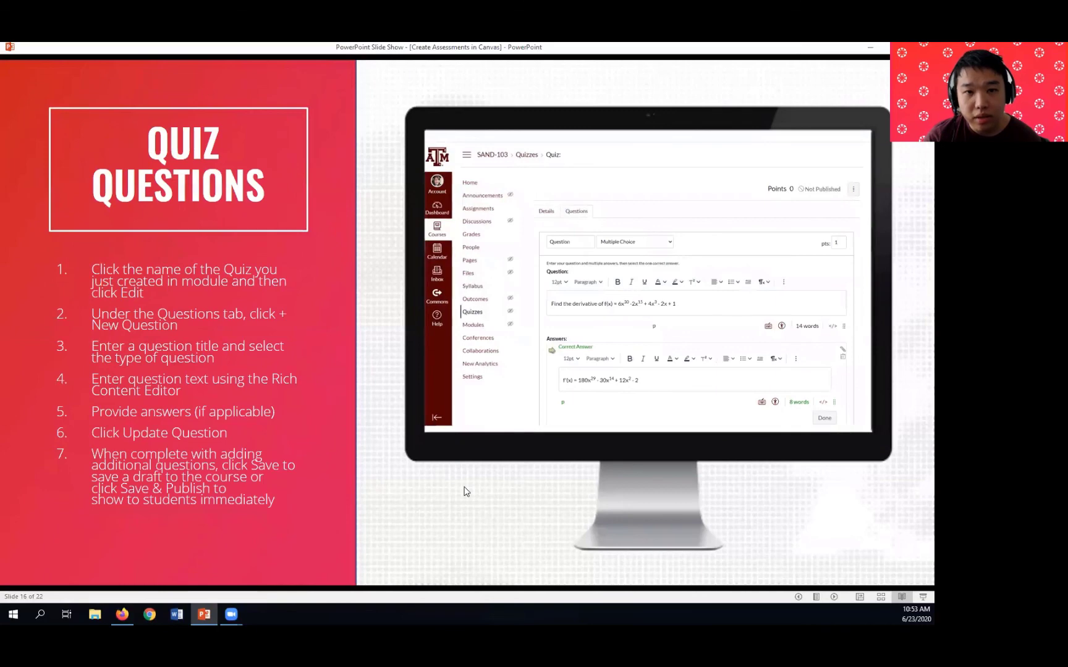
pyautogui.click(465, 491)
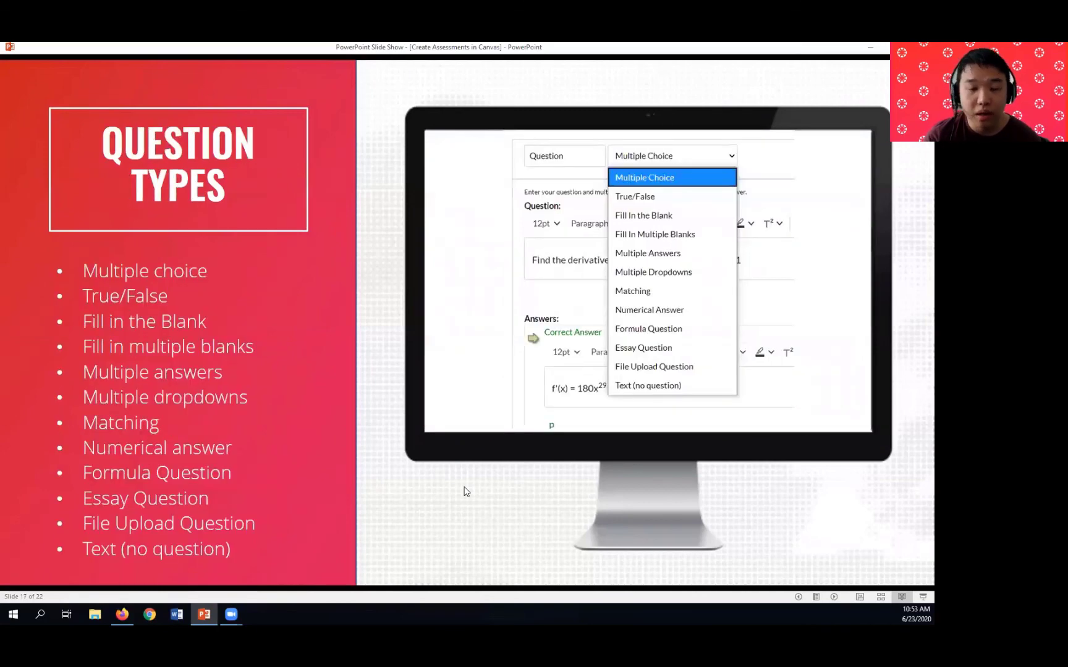
pyautogui.press('Right')
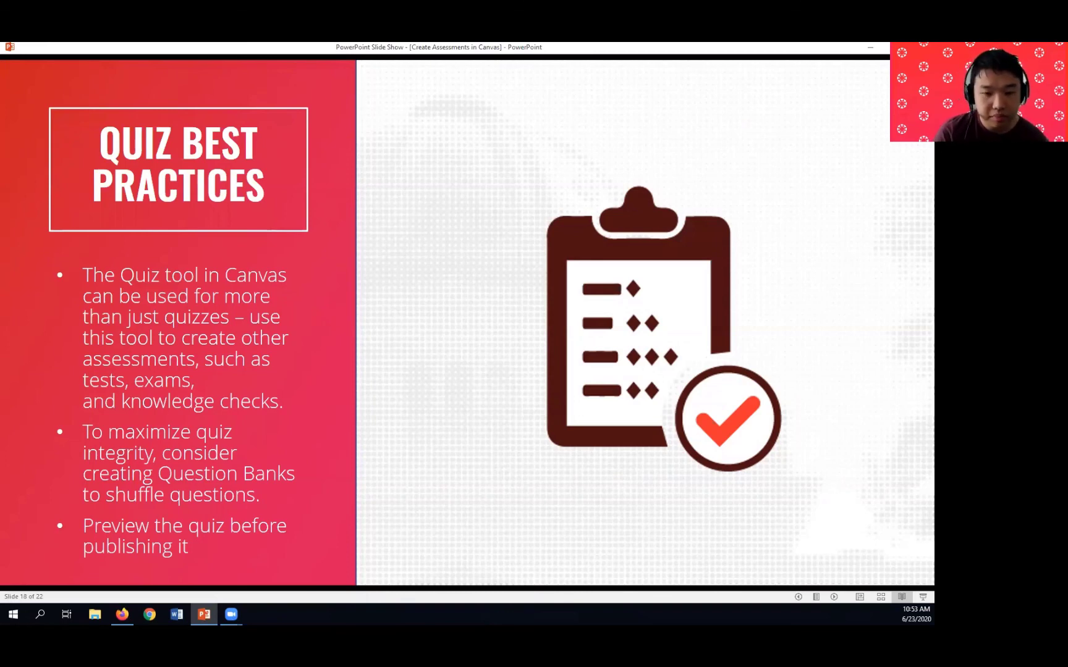
pyautogui.press('Right')
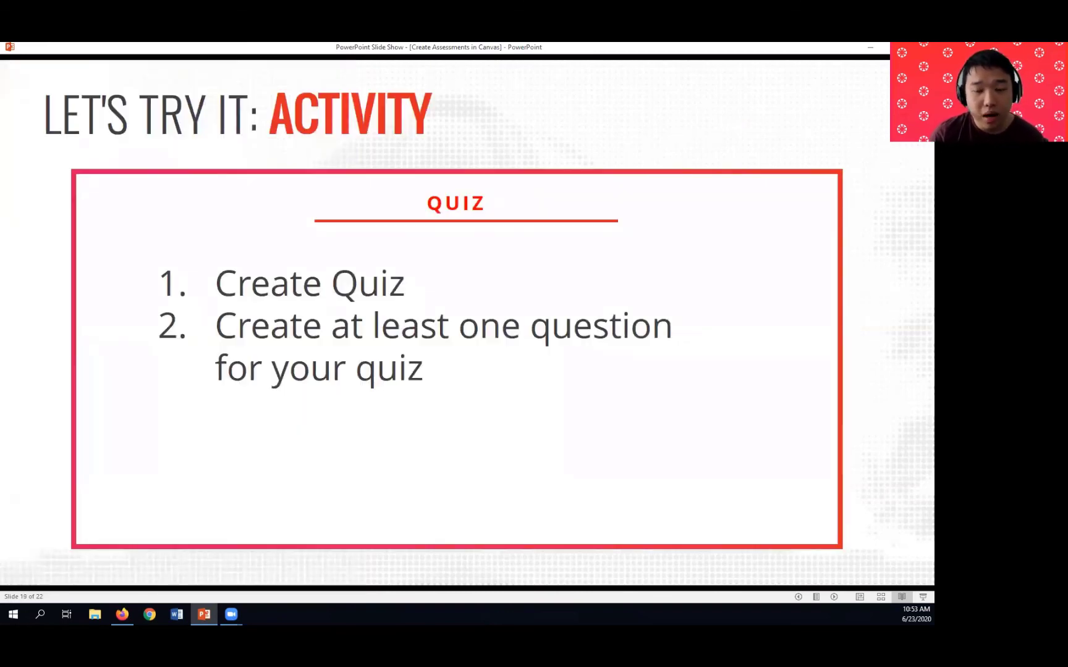
# Switch to the Zoom meeting, pause its recording and resume it.
pyautogui.moveTo(231, 614)
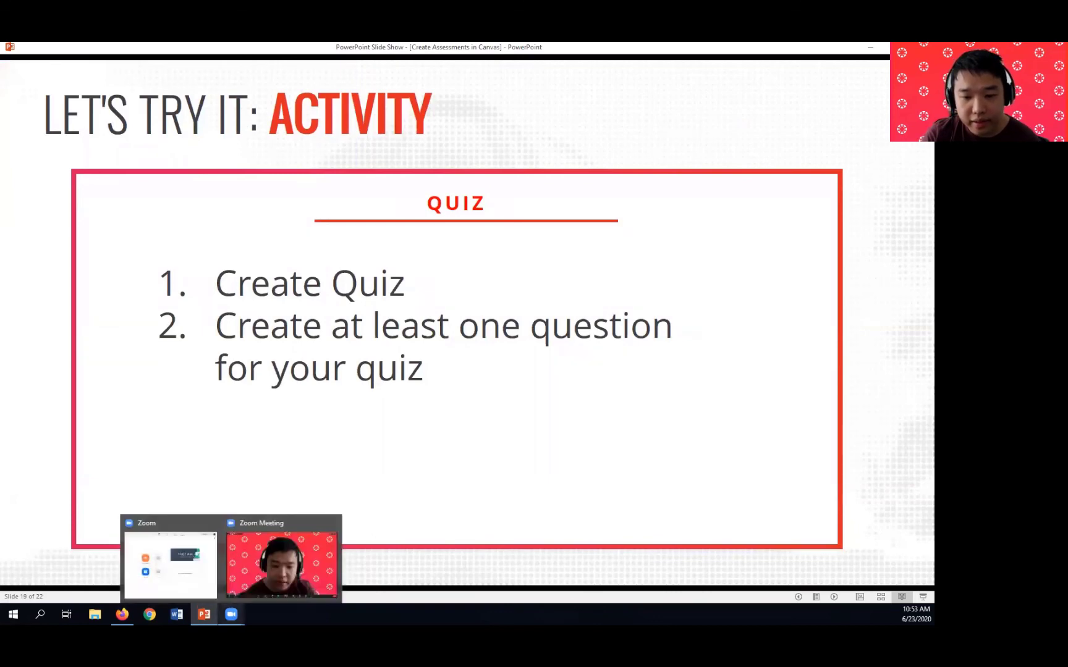
pyautogui.click(258, 562)
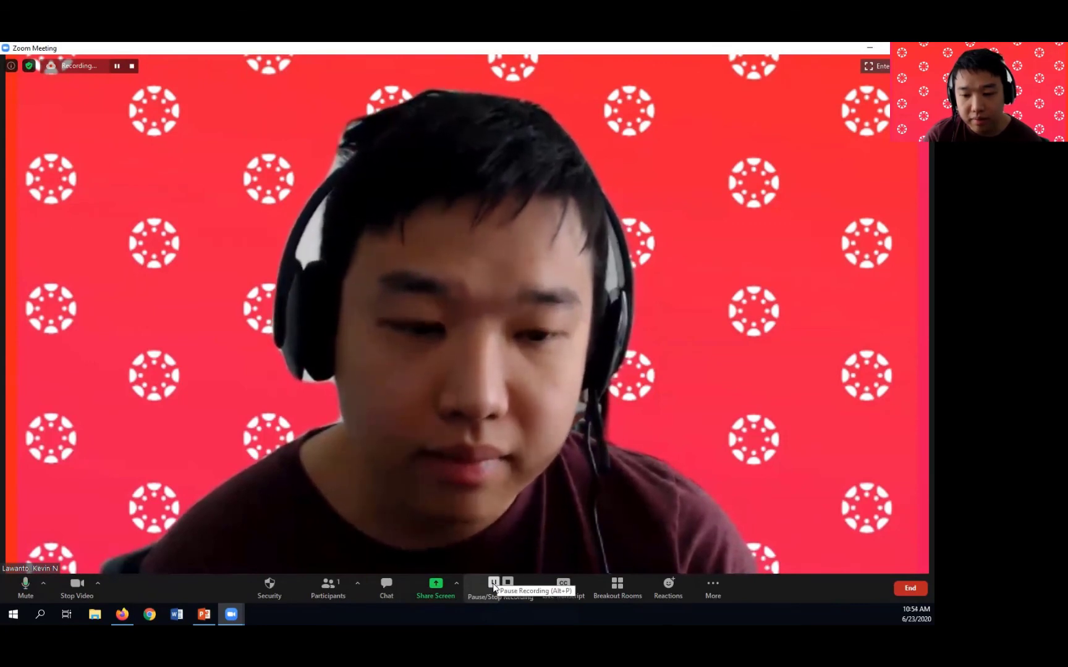
pyautogui.click(493, 584)
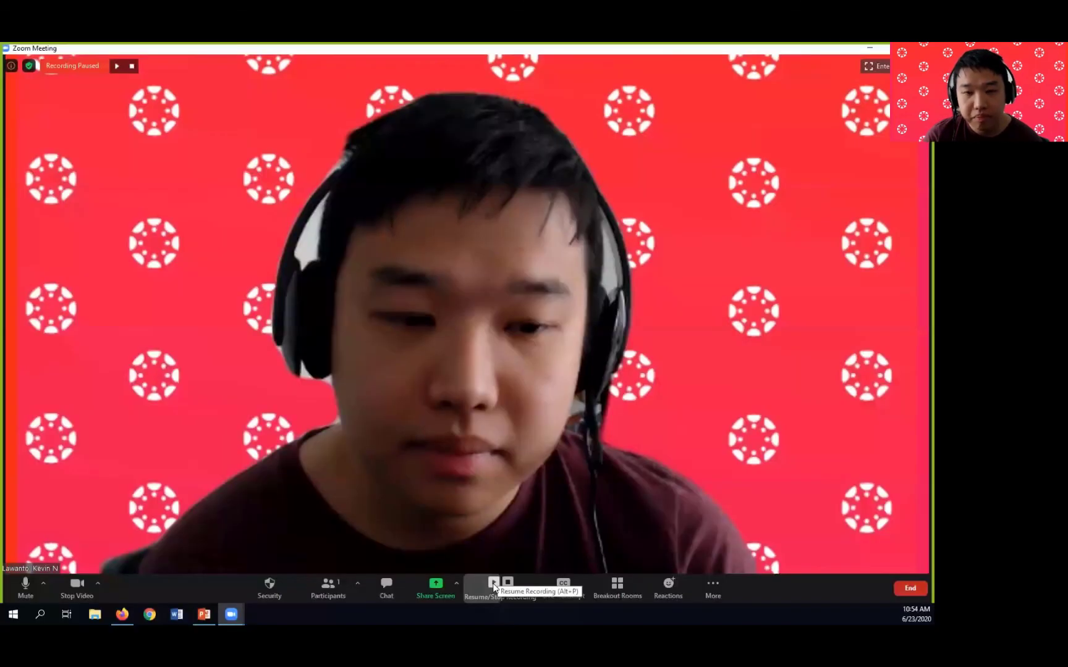
pyautogui.click(493, 584)
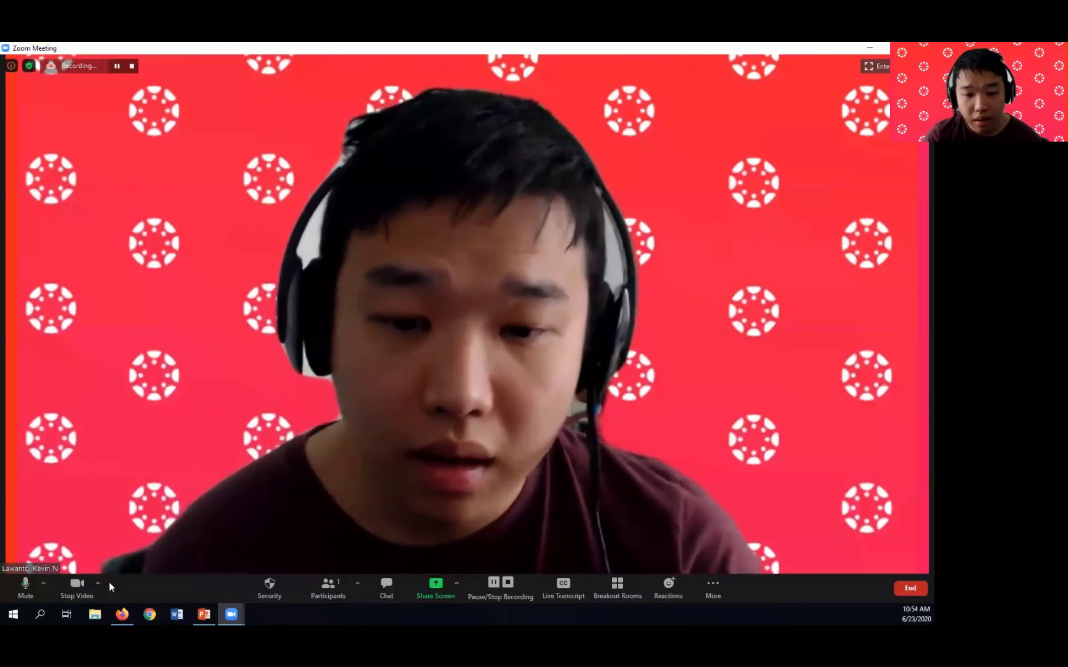
# Switch back to the PowerPoint slide show and advance to the "Attend Our Training" slide.
pyautogui.click(122, 614)
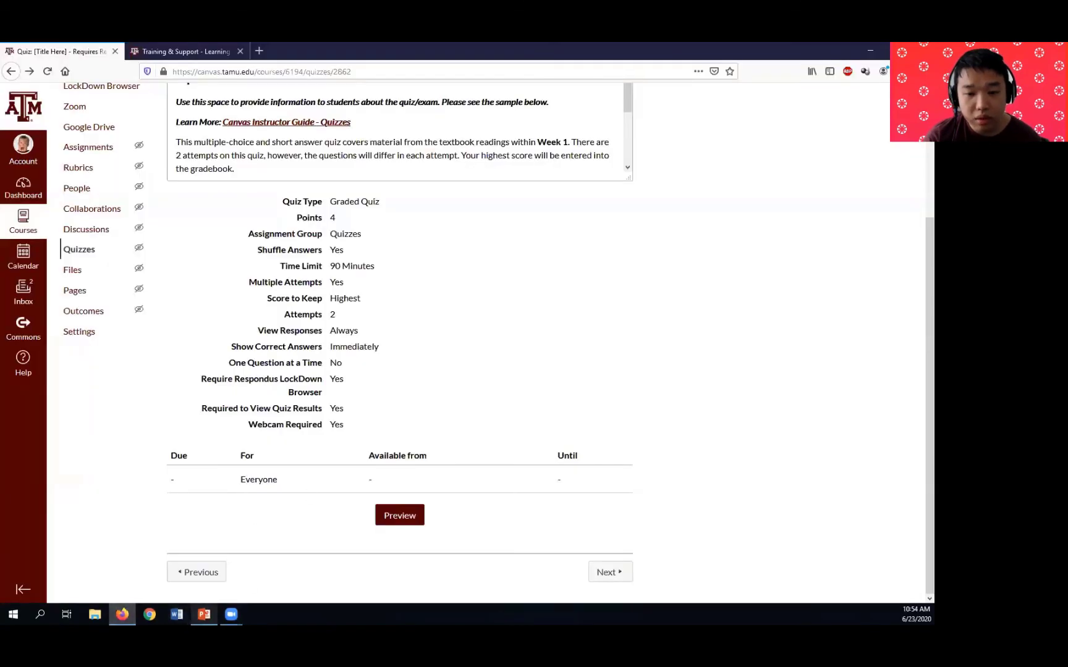
pyautogui.click(204, 614)
pyautogui.click(474, 460)
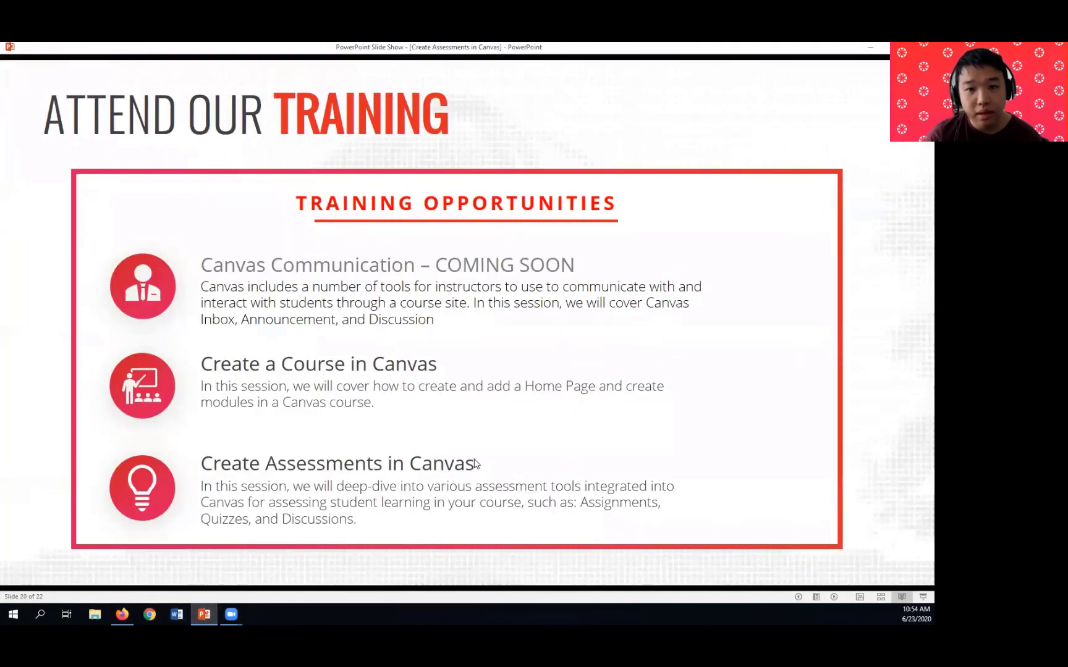